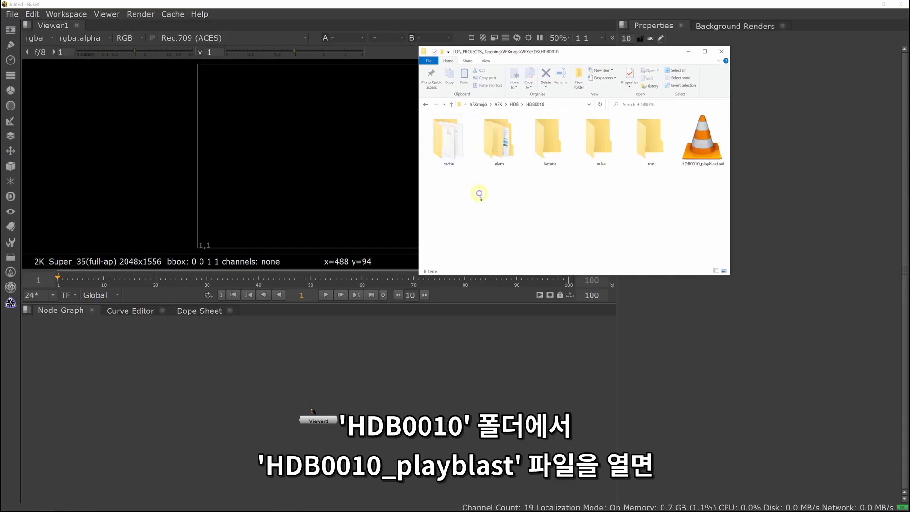
Play HDB0010_playblast.avi full screen to review the shot, and move the player and folder windows out of the way
left_click(702, 142)
double_click(702, 143)
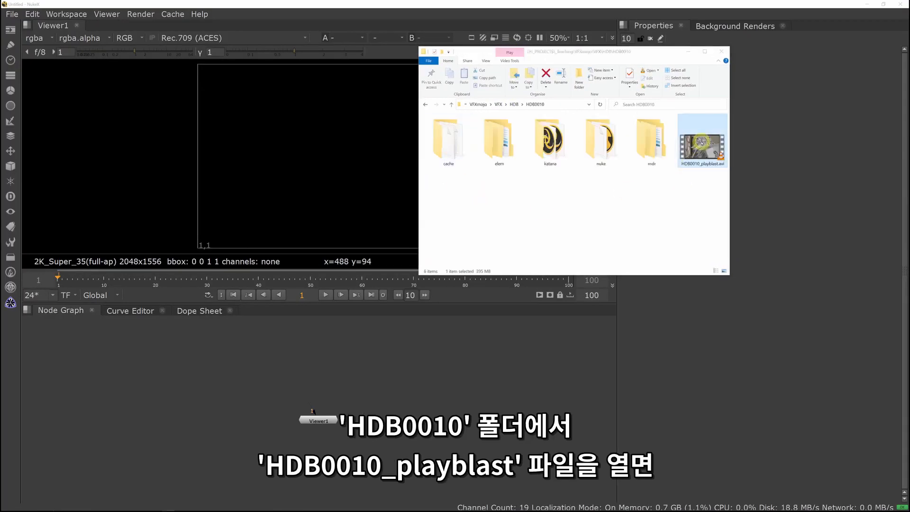
left_click_drag(381, 114, 324, 104)
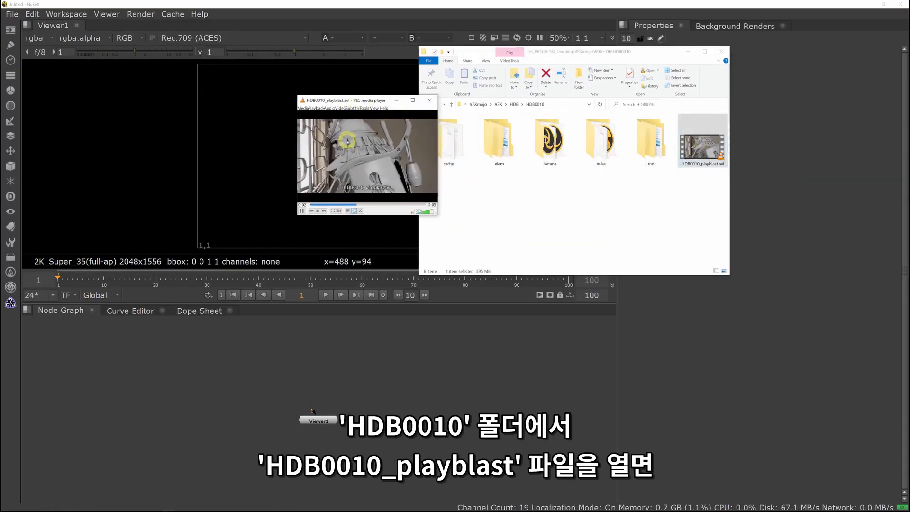
double_click(350, 146)
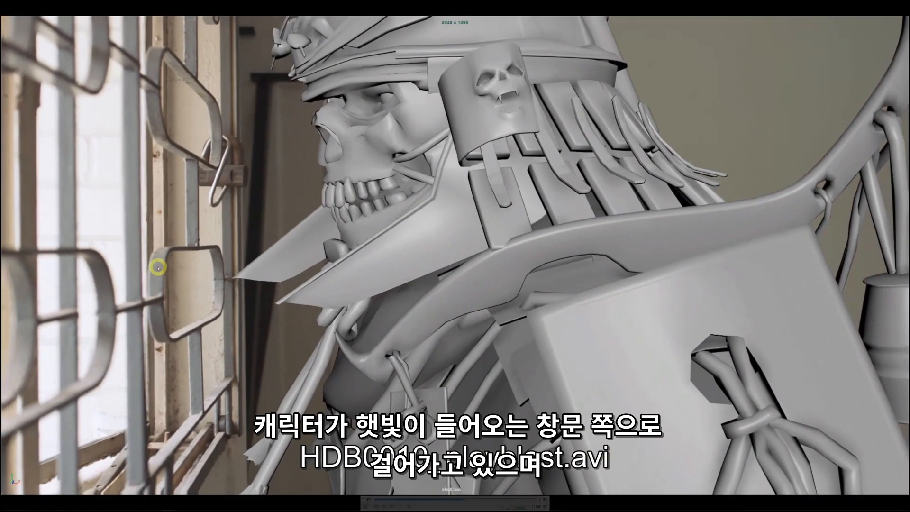
key("space")
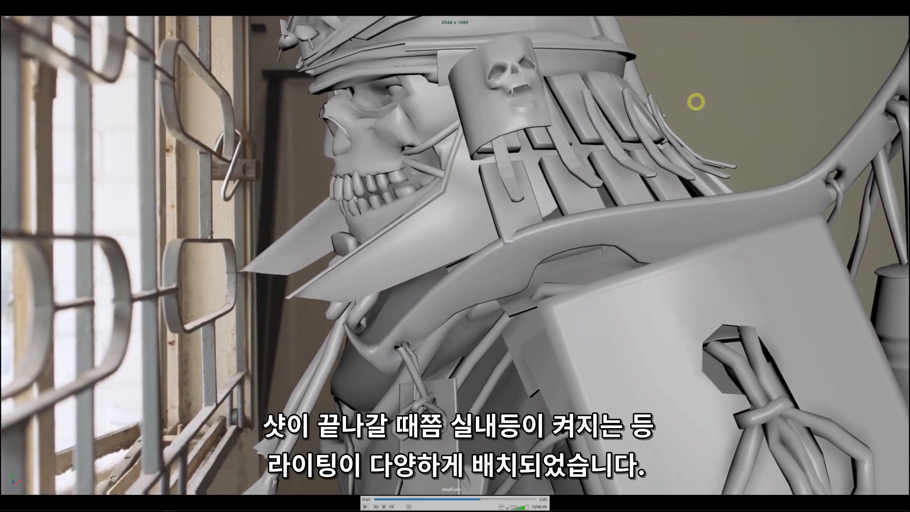
key("space")
double_click(439, 176)
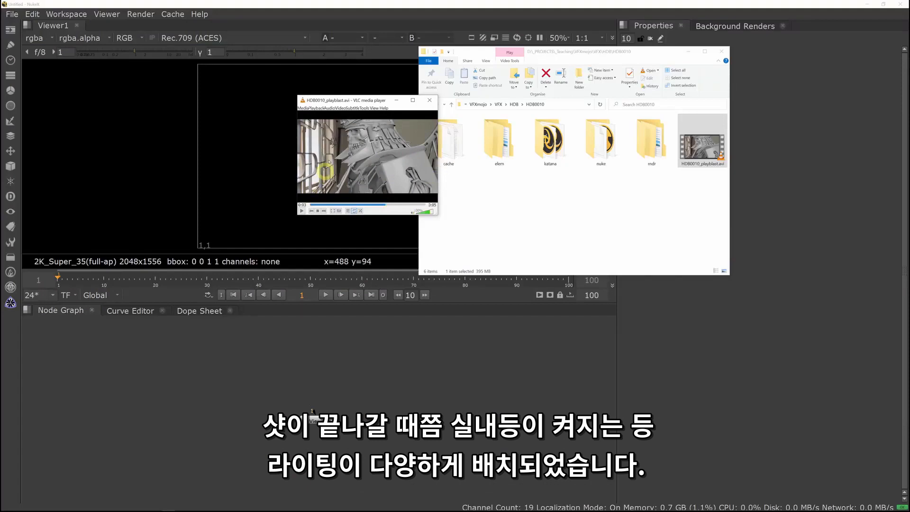
left_click_drag(358, 101, 909, 114)
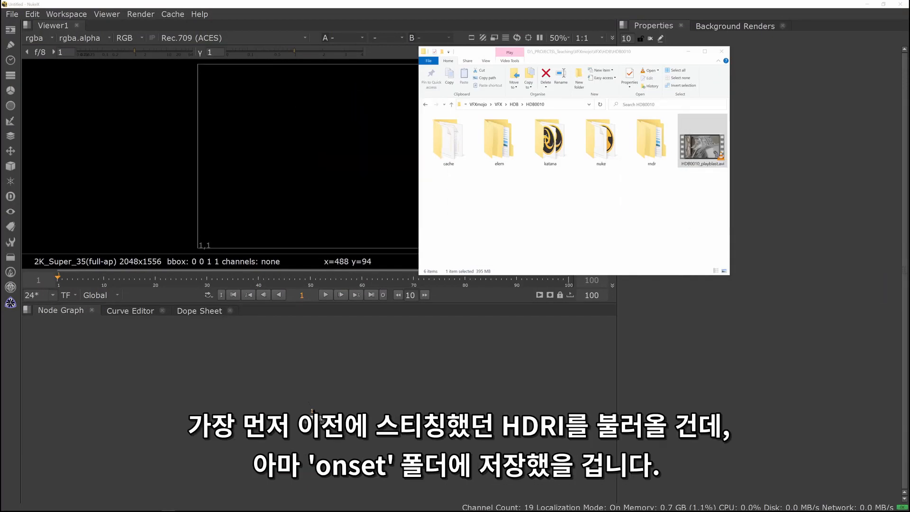
left_click(632, 221)
left_click_drag(579, 54, 700, 84)
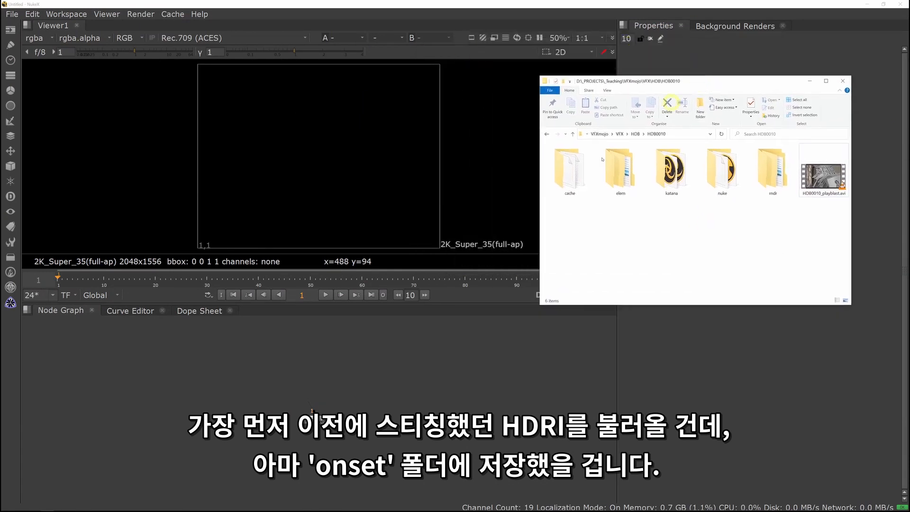
Load HDRI01_hdr.exr from the onset/HDB/HDRI/01 folder with a Read node
left_click(384, 380)
key("r")
left_click(168, 100)
left_click(168, 100)
double_click(168, 100)
left_click(294, 170)
left_click(264, 125)
left_click(284, 126)
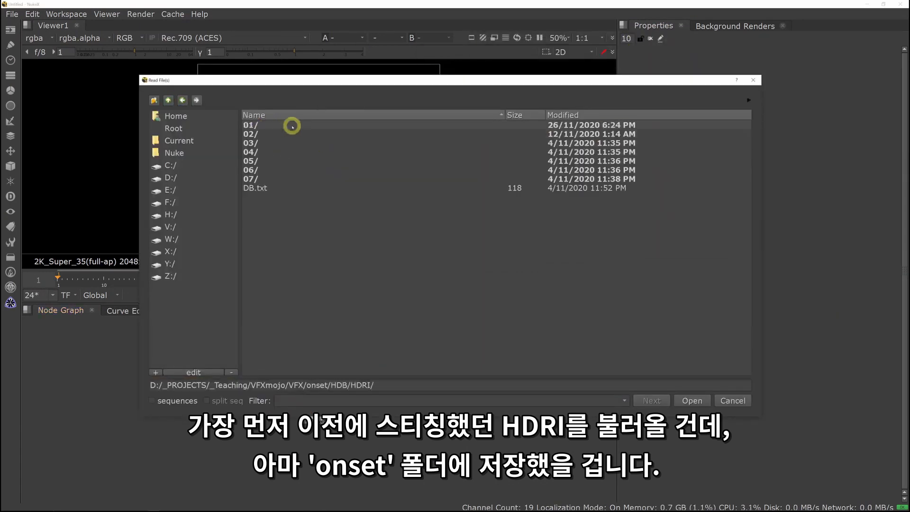
double_click(292, 126)
left_click(296, 143)
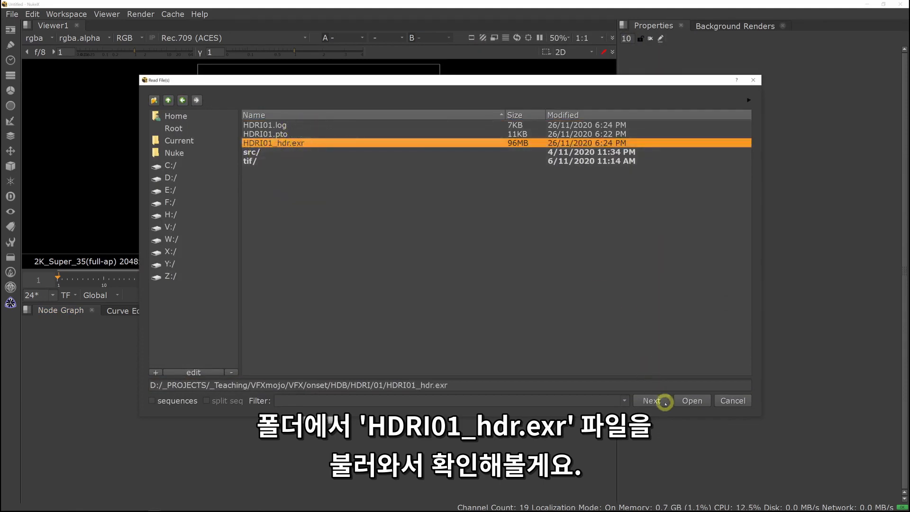
left_click(686, 400)
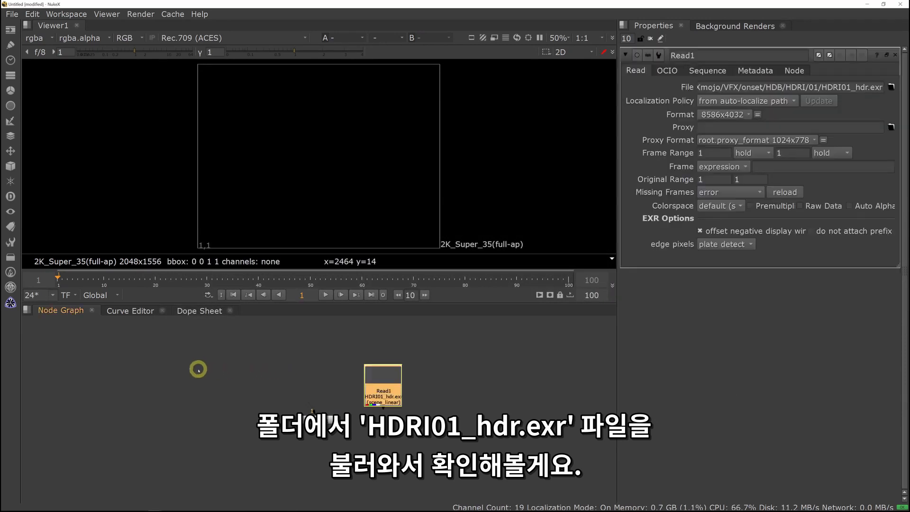
Reposition the HDRI's Read node in the node graph and display its image in the viewer
middle_click_drag(343, 393, 394, 399)
left_click_drag(429, 392, 237, 366)
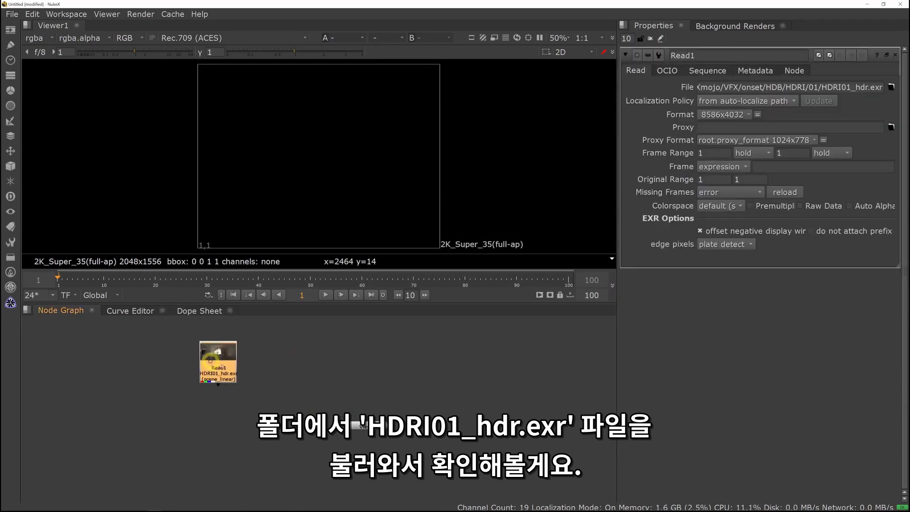
key("1")
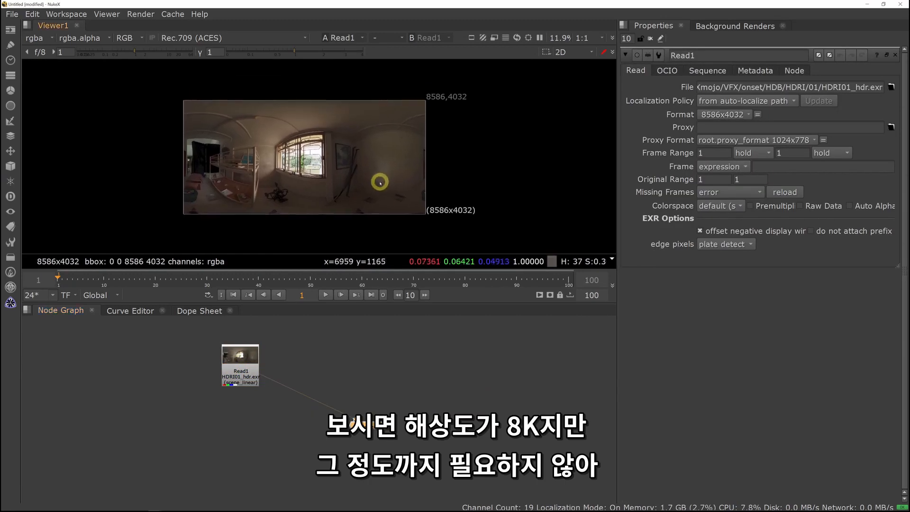
scroll(456, 210, "up", 1)
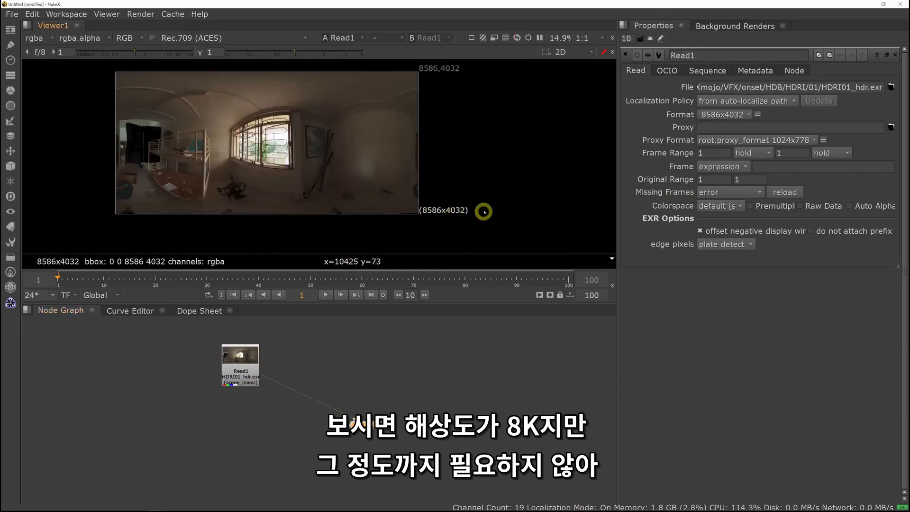
middle_click_drag(400, 217, 428, 211)
Add a Reformat node beneath the HDRI's Read node
middle_click_drag(345, 330, 385, 362)
left_click(327, 373)
key("Tab")
type("ref")
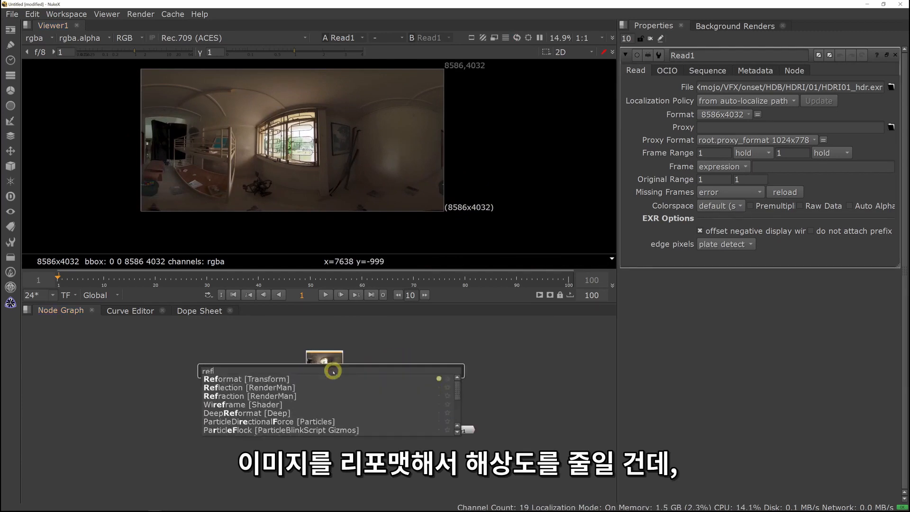
key("Return")
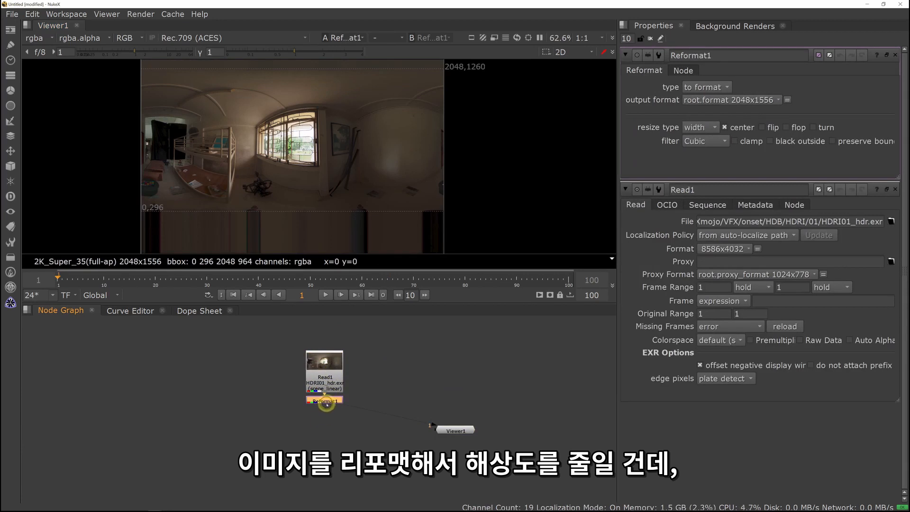
Set the Reformat node's output format to 4K_LatLong 4096x2048 and its resize type to distort
left_click(749, 99)
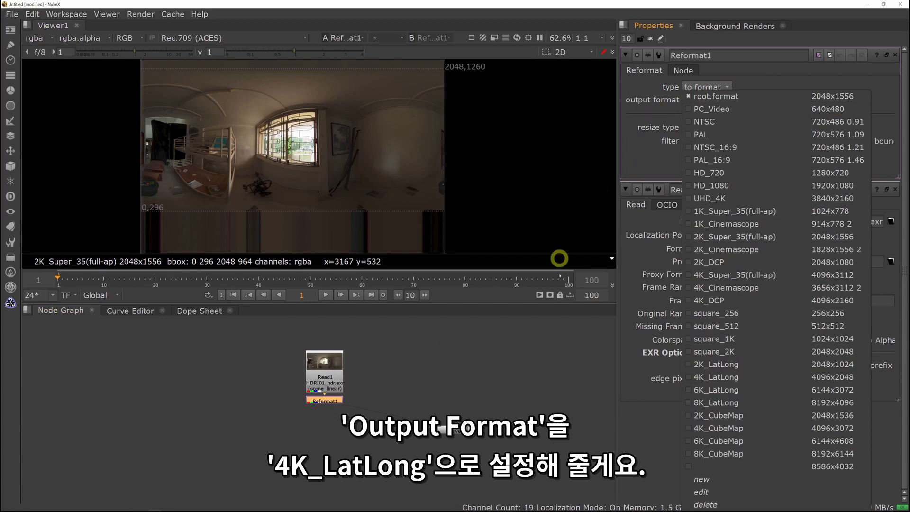
left_click(730, 378)
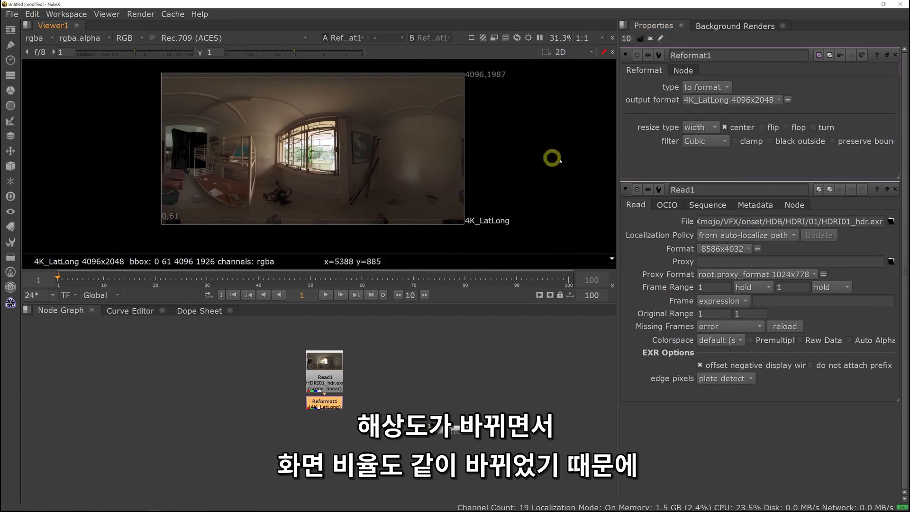
left_click(707, 127)
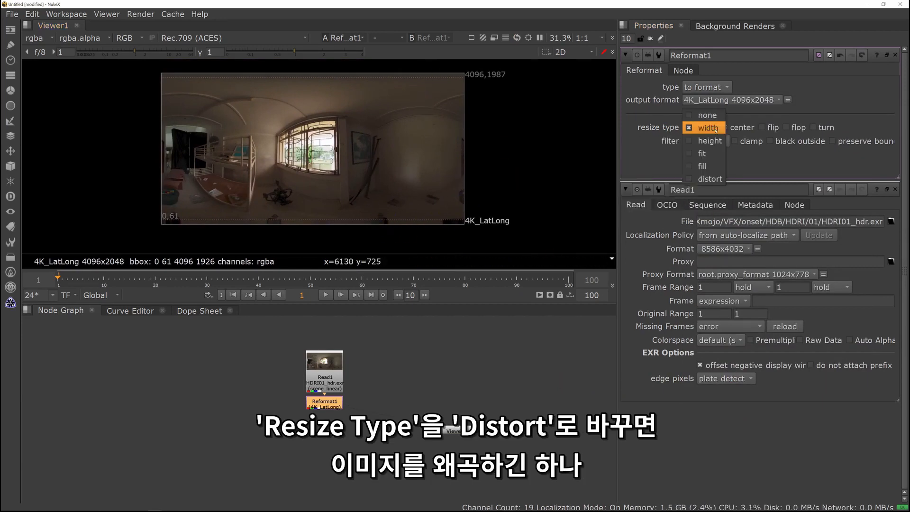
left_click(710, 166)
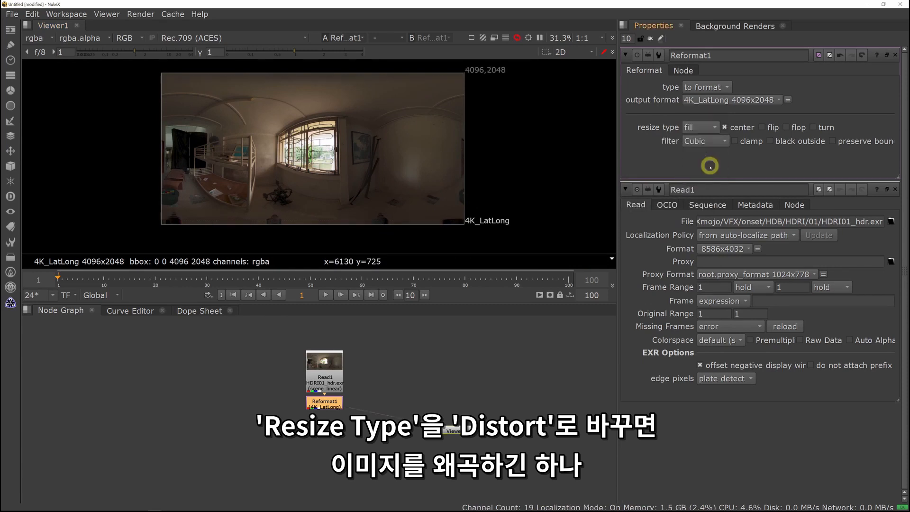
left_click(704, 129)
left_click(705, 141)
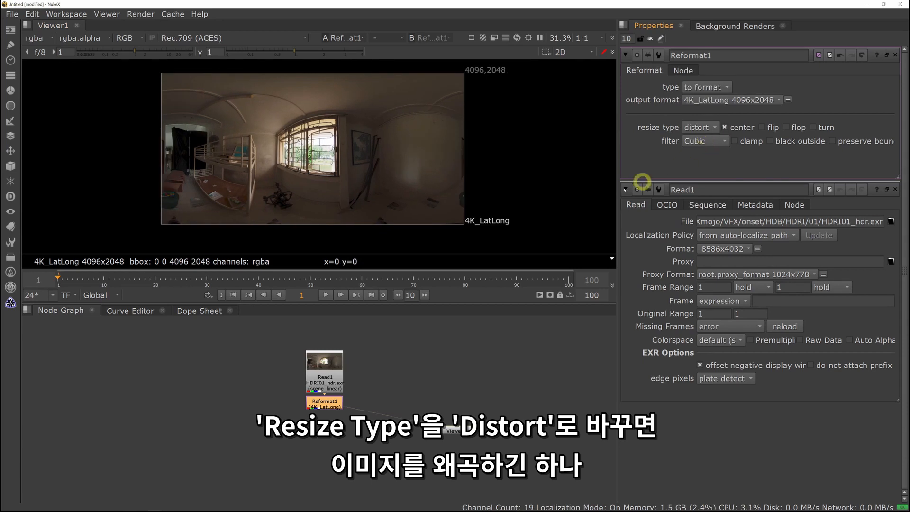
middle_click_drag(354, 216, 359, 215)
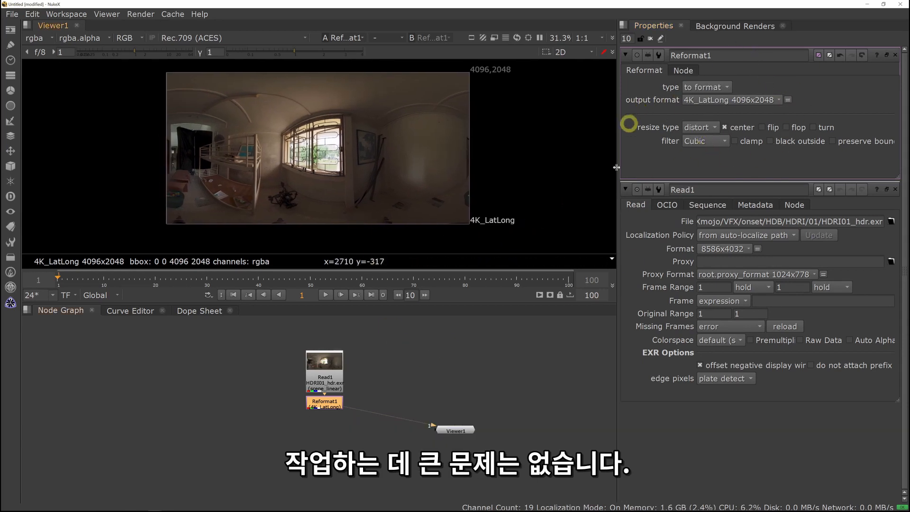
Move the Reformat node further down to leave a gap below the Read node
middle_click_drag(356, 443, 437, 406)
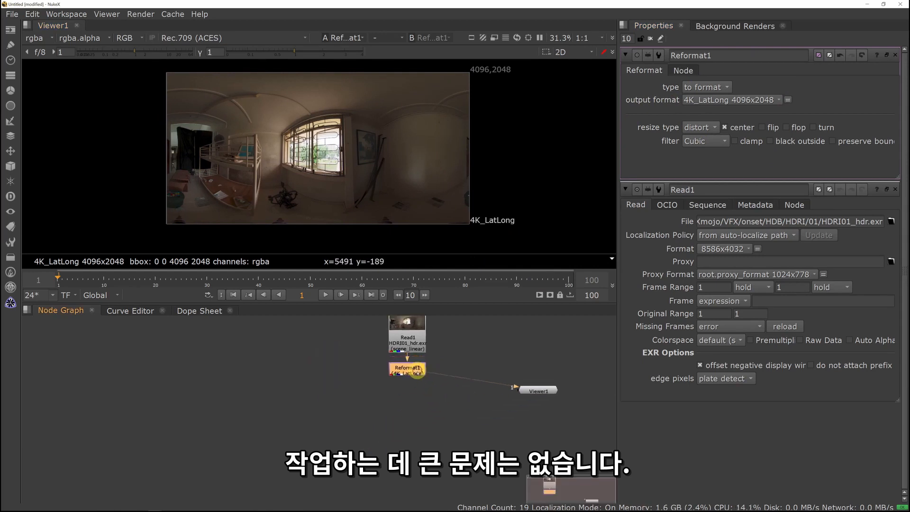
left_click_drag(417, 371, 418, 391)
left_click(479, 350)
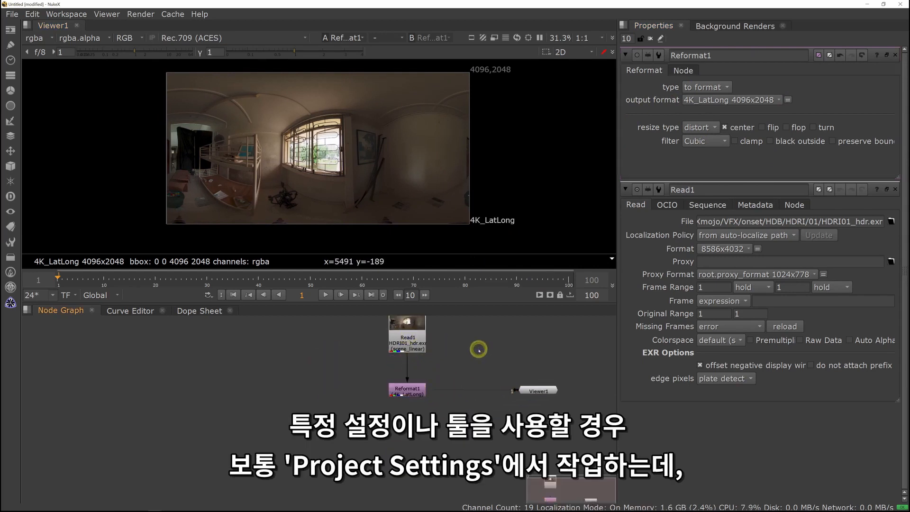
Set the full size format in the Project Settings to 4K_LatLong 4096x2048
key("s")
left_click(686, 67)
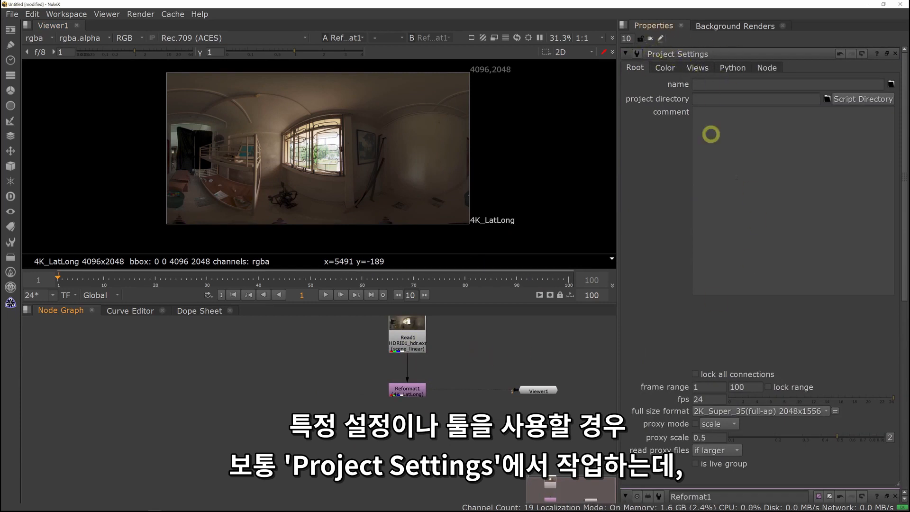
left_click(749, 410)
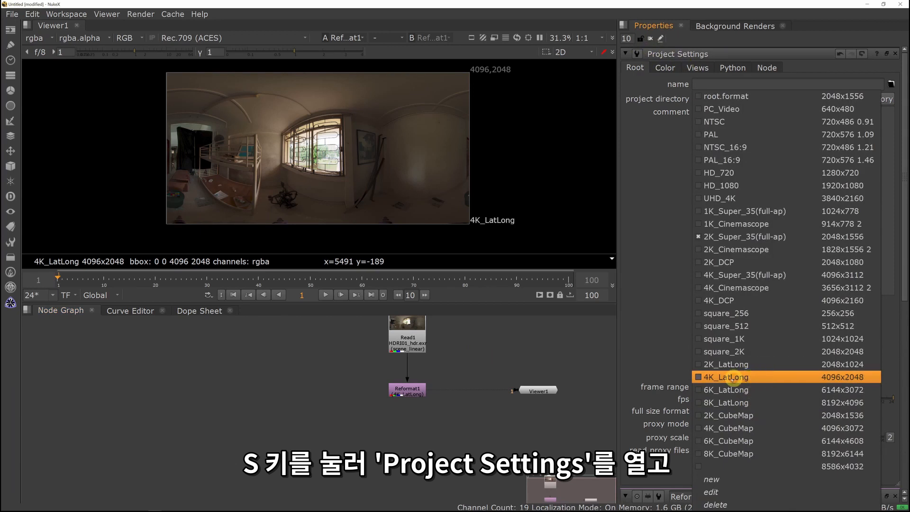
left_click(733, 378)
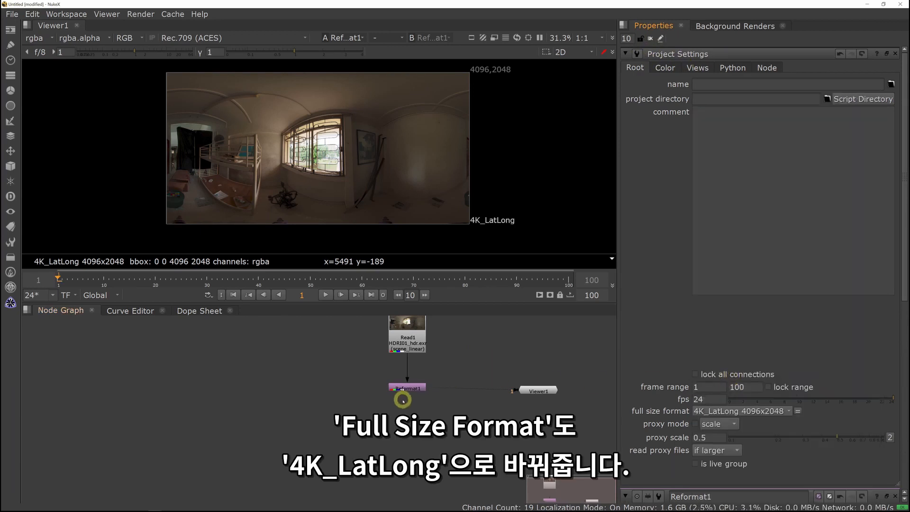
Insert an OCIO ColorSpace node between the Read and Reformat nodes and show its output in the viewer
middle_click_drag(404, 401, 411, 411)
middle_click_drag(440, 363, 427, 382)
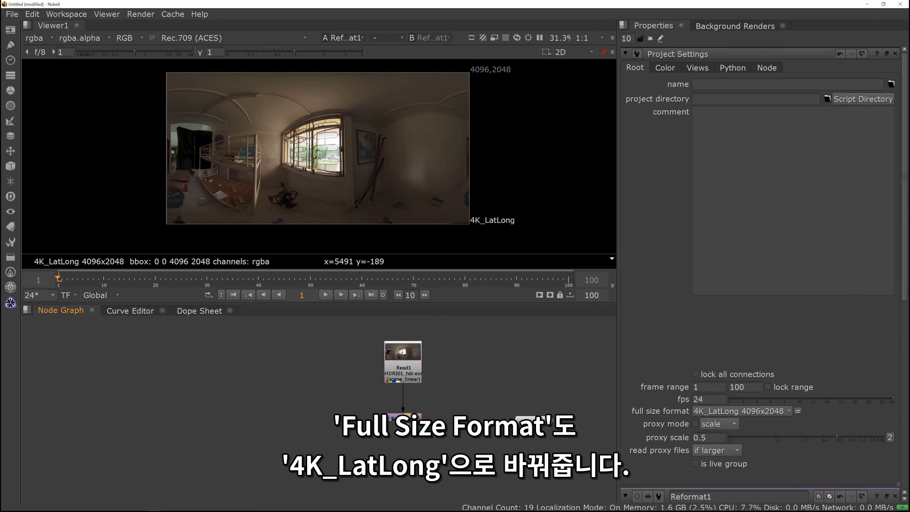
left_click(405, 363)
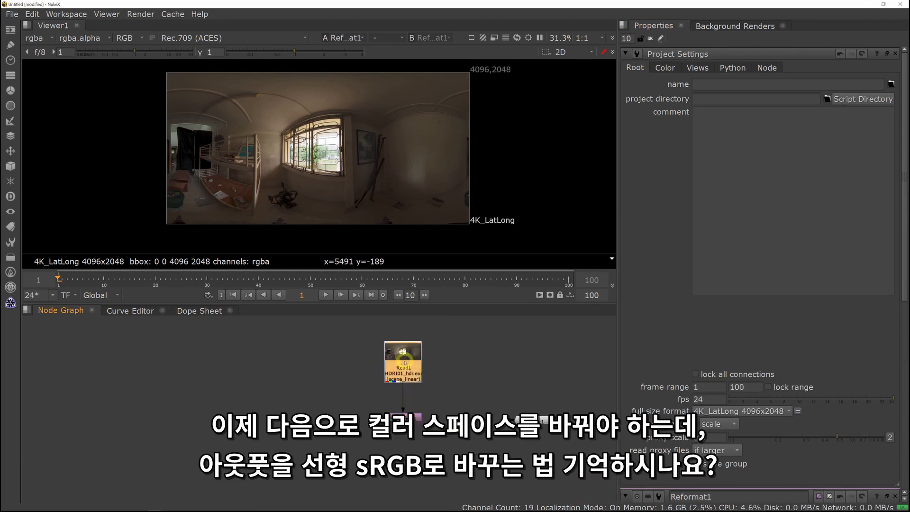
key("Tab")
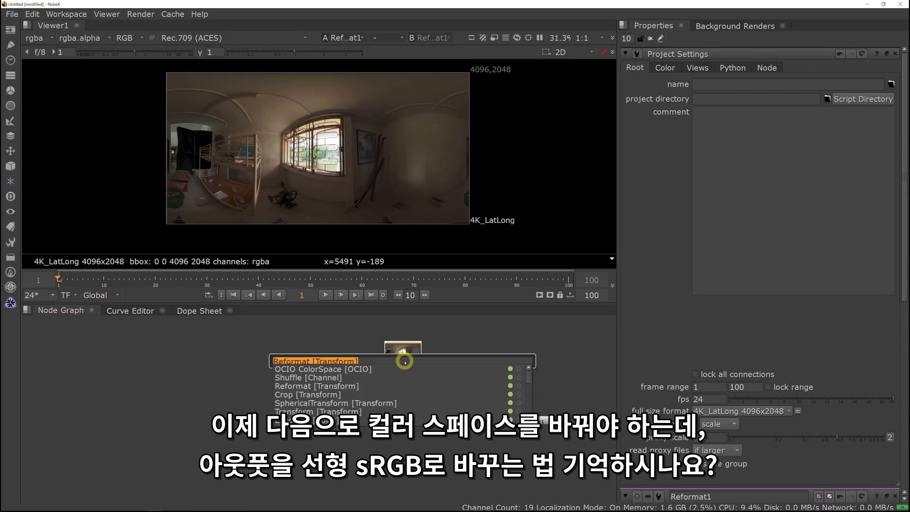
type("olorSpace [OCIO")
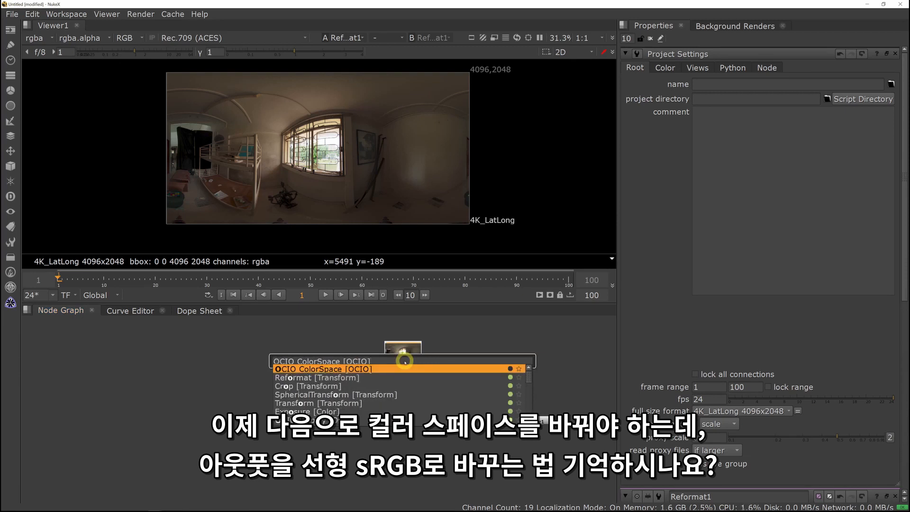
key("Return")
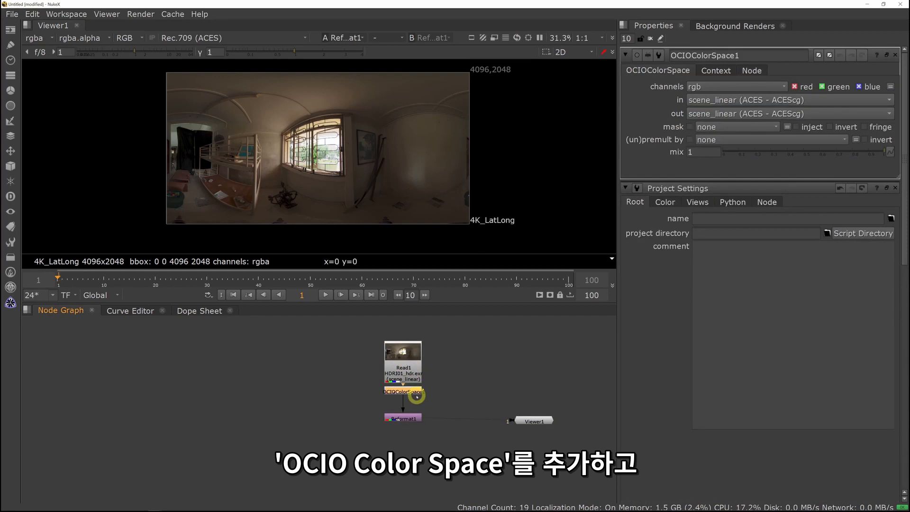
key("1")
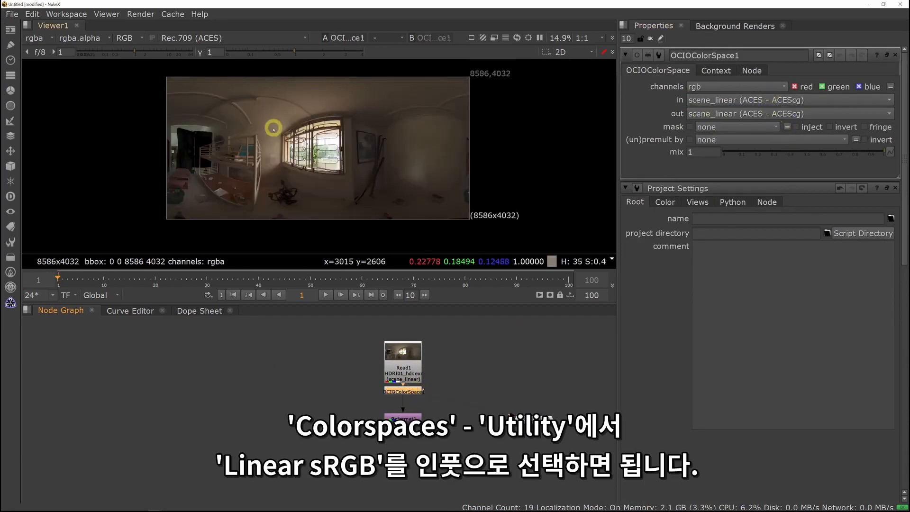
Set the OCIO ColorSpace node's input colorspace to Utility - Linear - sRGB
left_click(757, 100)
mouse_move(716, 253)
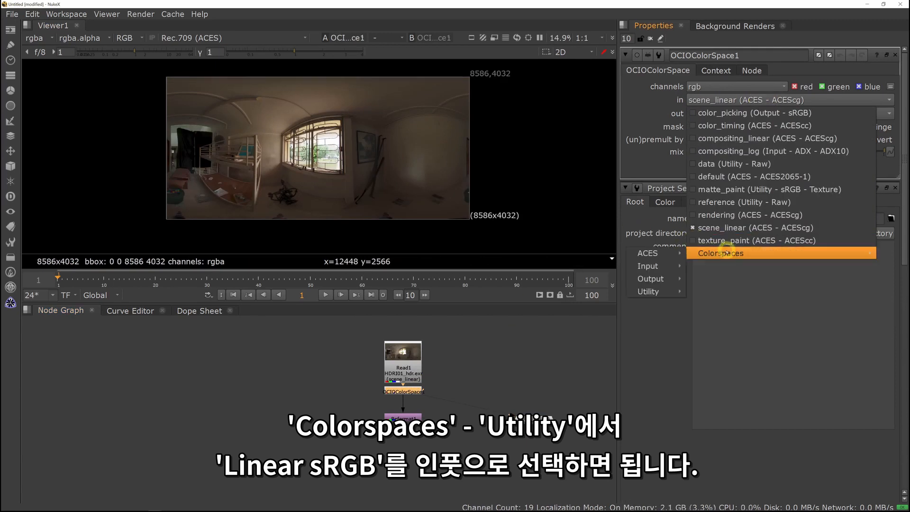
mouse_move(653, 290)
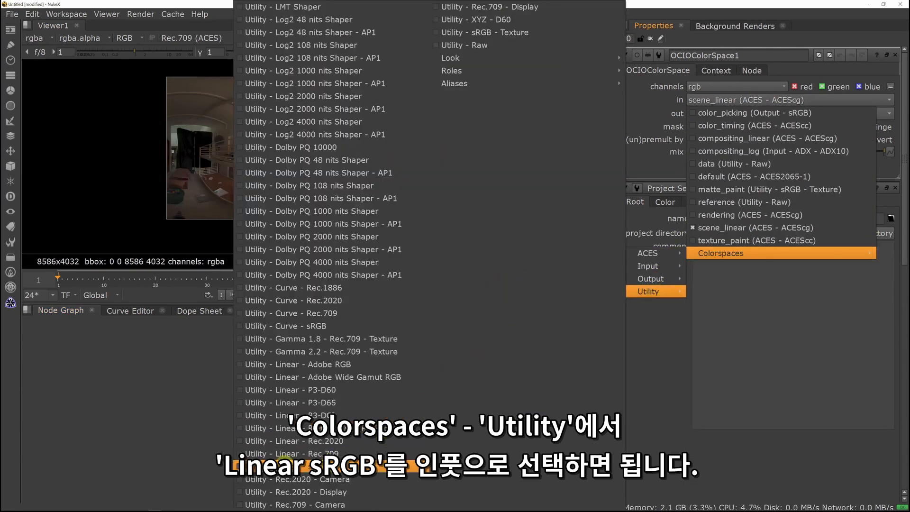
left_click(284, 467)
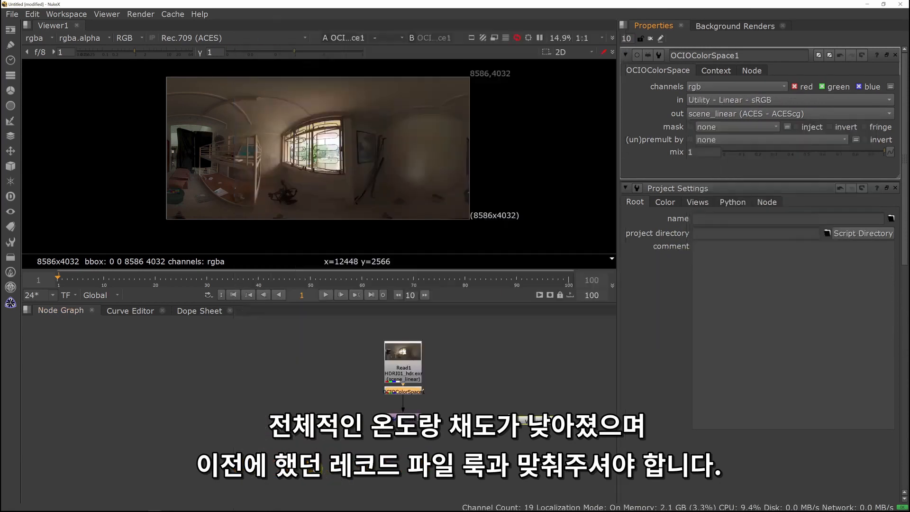
Show the Reformat node's output in the viewer and shift the whole node tree aside to free space in the node graph
scroll(286, 163, "up", 1)
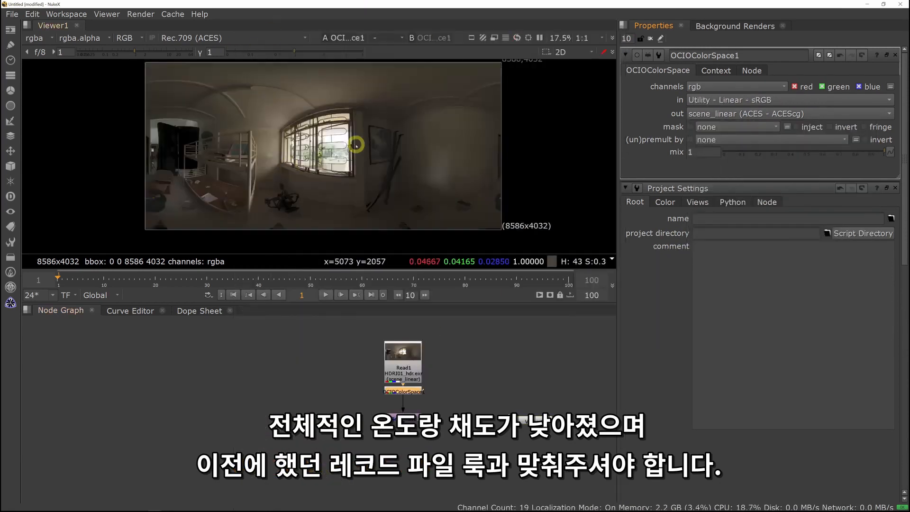
left_click(408, 417)
key("1")
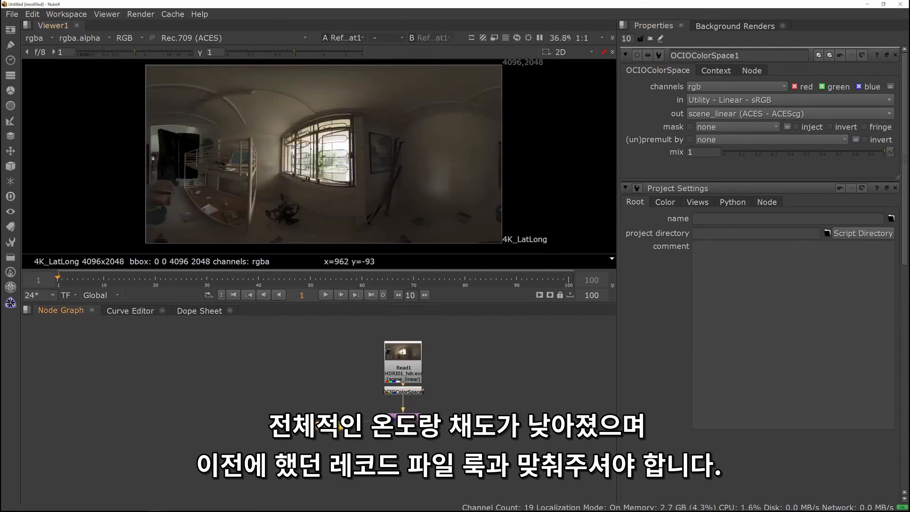
left_click_drag(214, 331, 485, 454)
left_click_drag(399, 362, 162, 362)
left_click(335, 380)
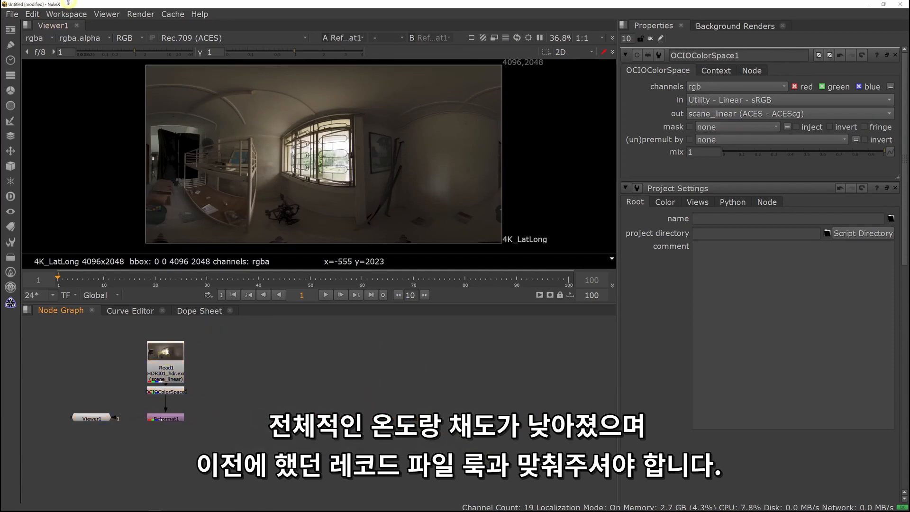
Save the comp as HDRI.nk in the project's VFX/onset/HDB/HDRI/01 folder
left_click(11, 13)
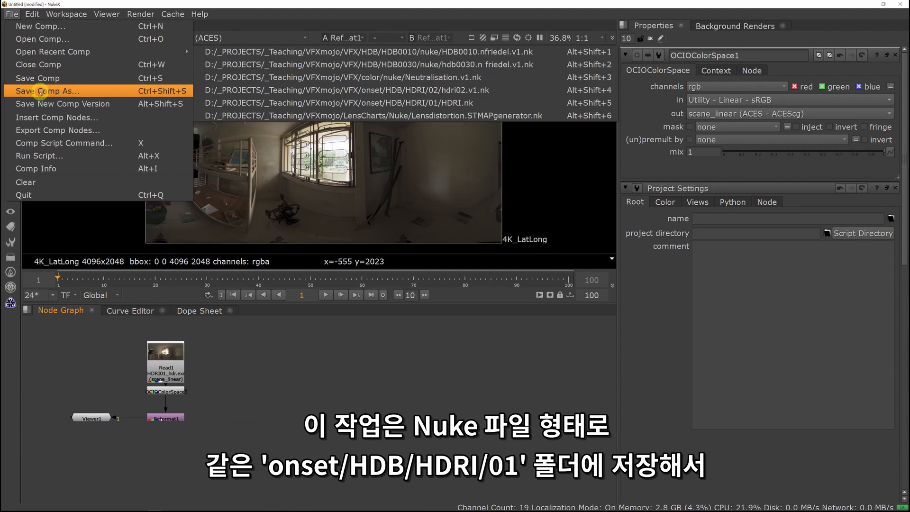
left_click(37, 90)
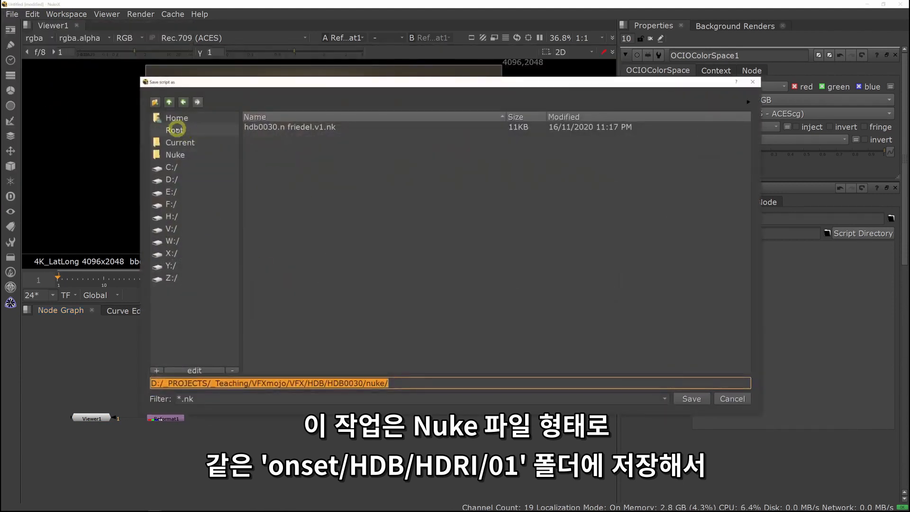
left_click(169, 105)
left_click(170, 104)
left_click(170, 104)
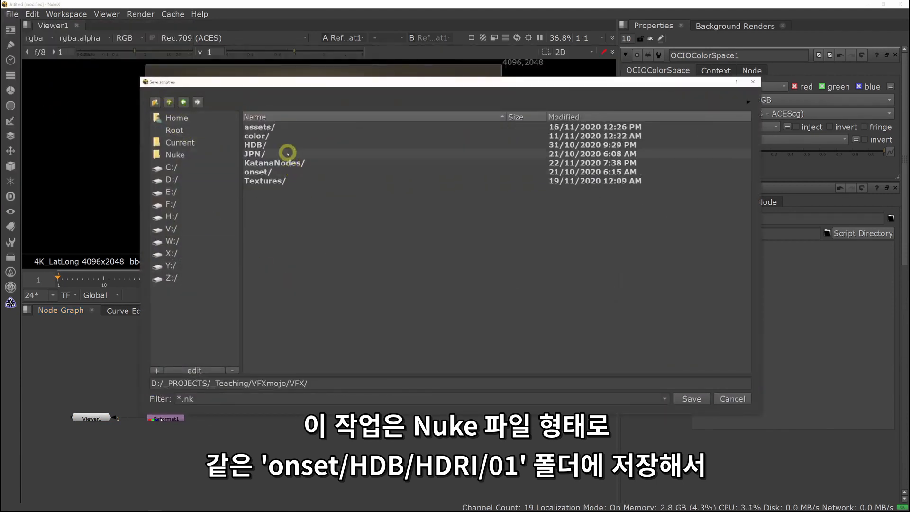
left_click(283, 172)
left_click(252, 127)
left_click(271, 127)
left_click(280, 127)
left_click(439, 383)
type("HDRI/01/HDRI.nk")
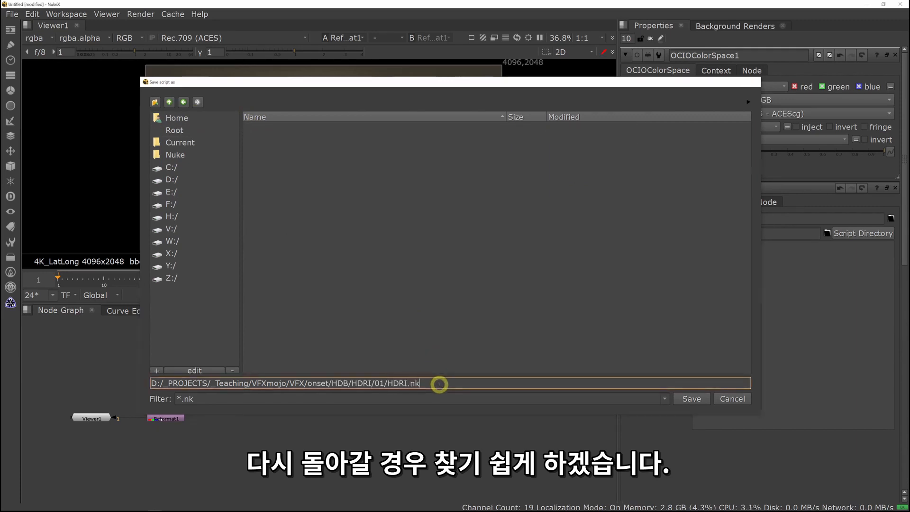
key("Return")
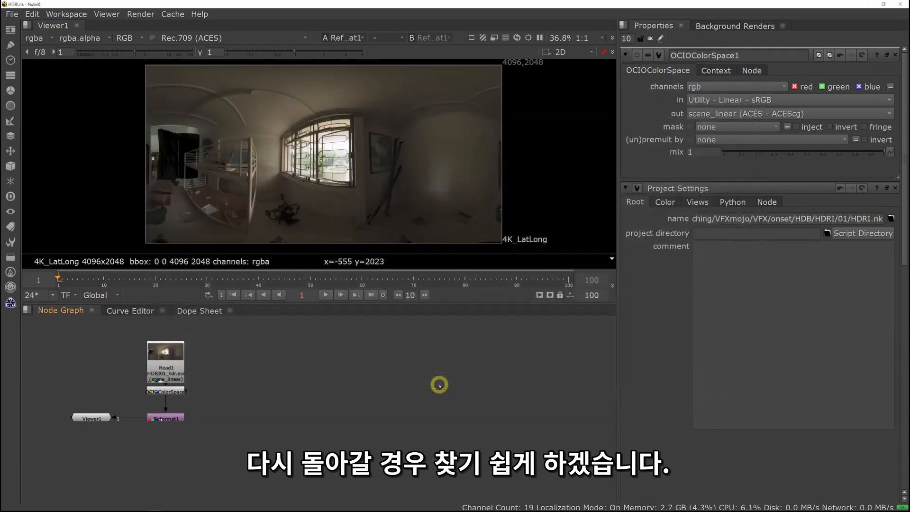
Load the single reference frame HDB0010.2k.ref.ntrl.1001.exr from VFX/HDB/HDB0010/elem/ref into a new Read node
middle_click_drag(293, 406, 300, 406)
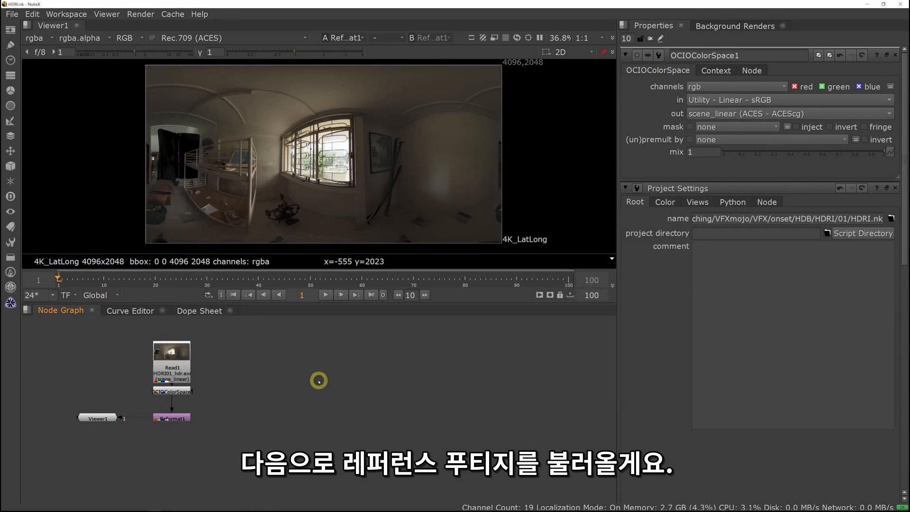
key("r")
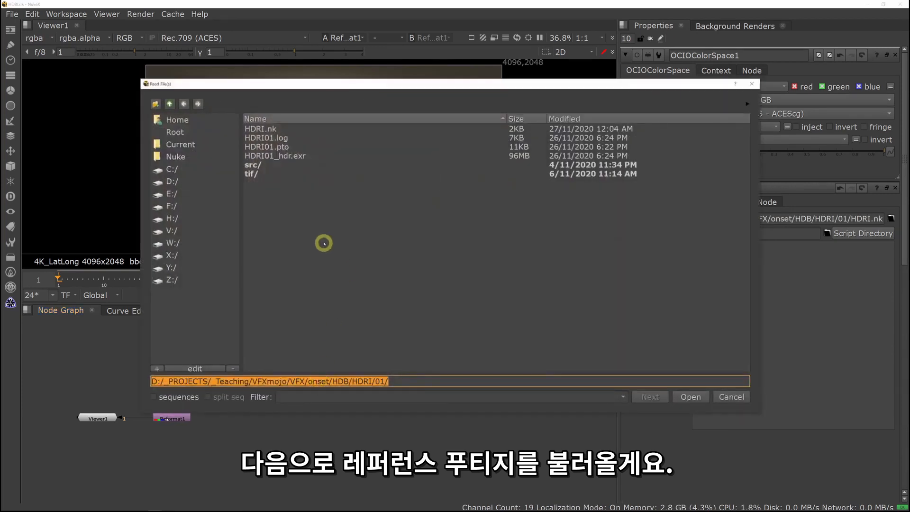
left_click(323, 242)
left_click(169, 104)
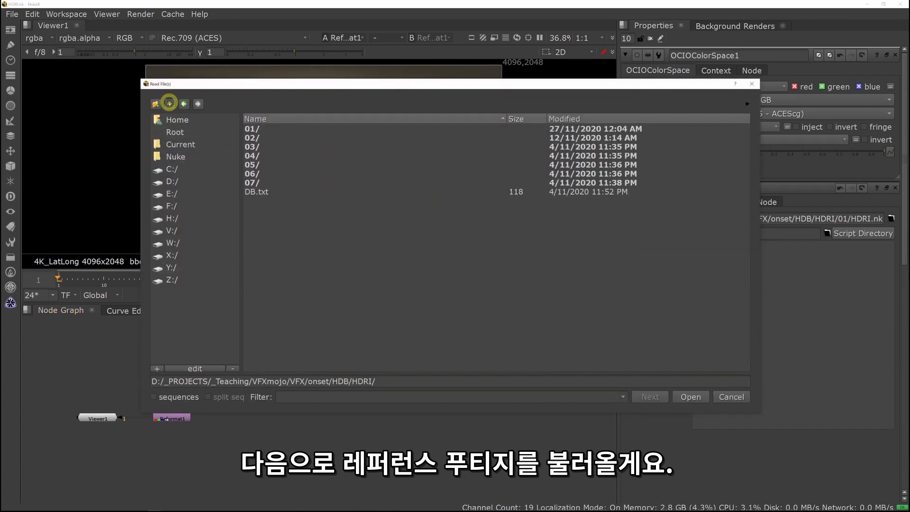
left_click(169, 103)
left_click(169, 103)
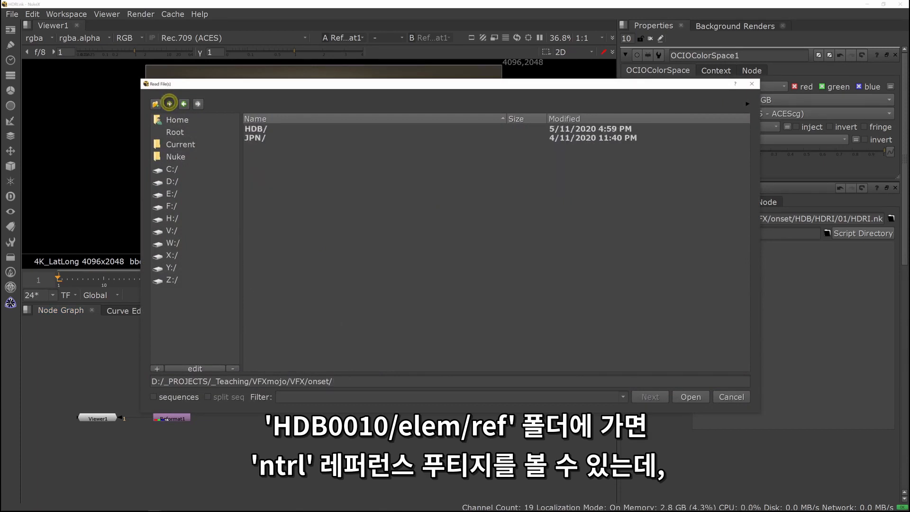
left_click(169, 103)
double_click(265, 146)
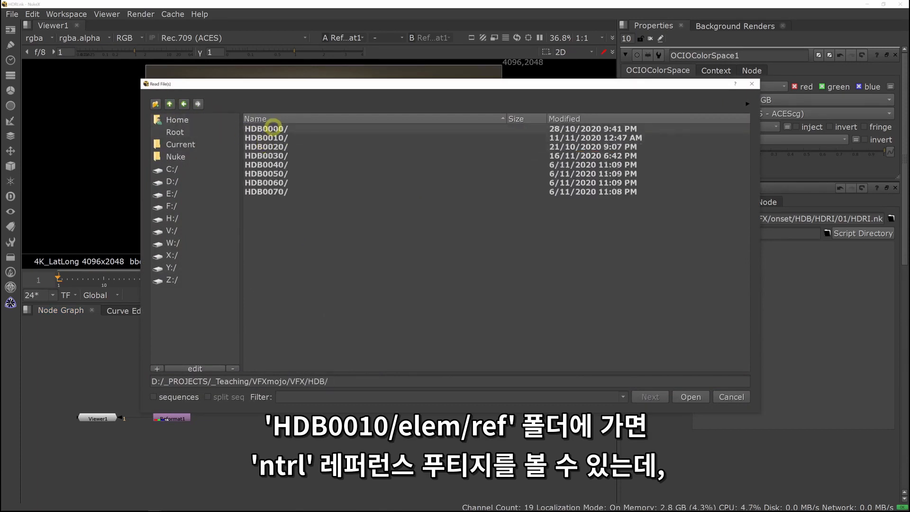
double_click(278, 137)
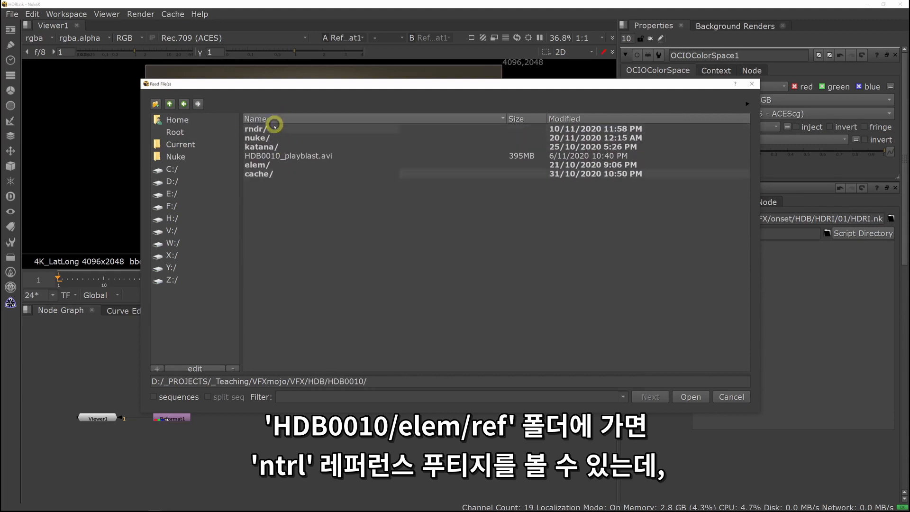
double_click(266, 164)
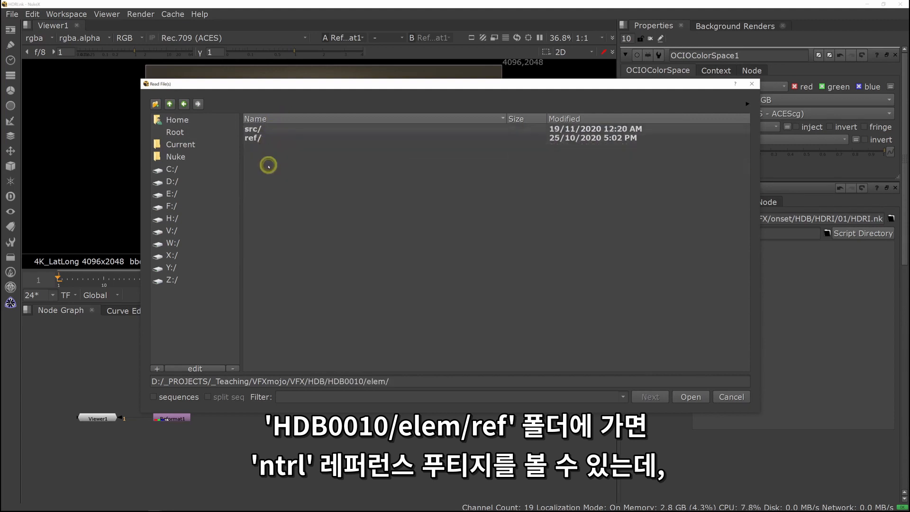
double_click(264, 138)
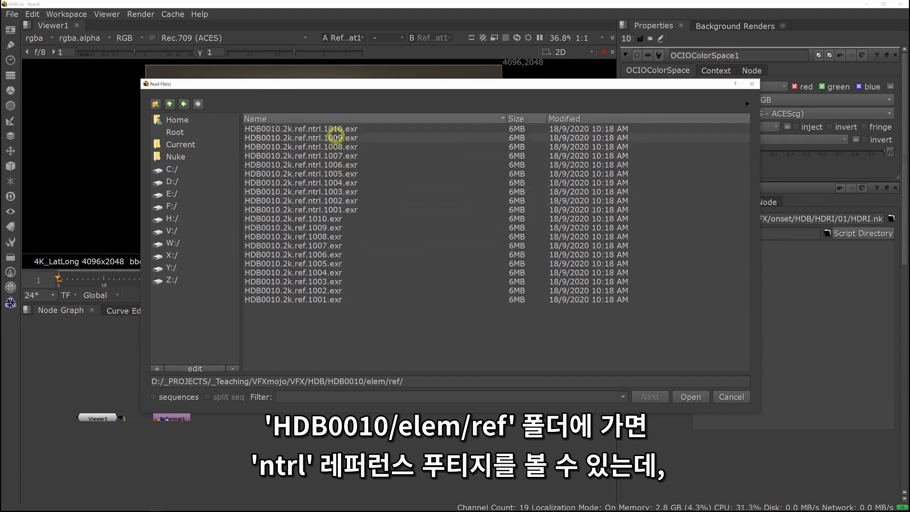
left_click(329, 209)
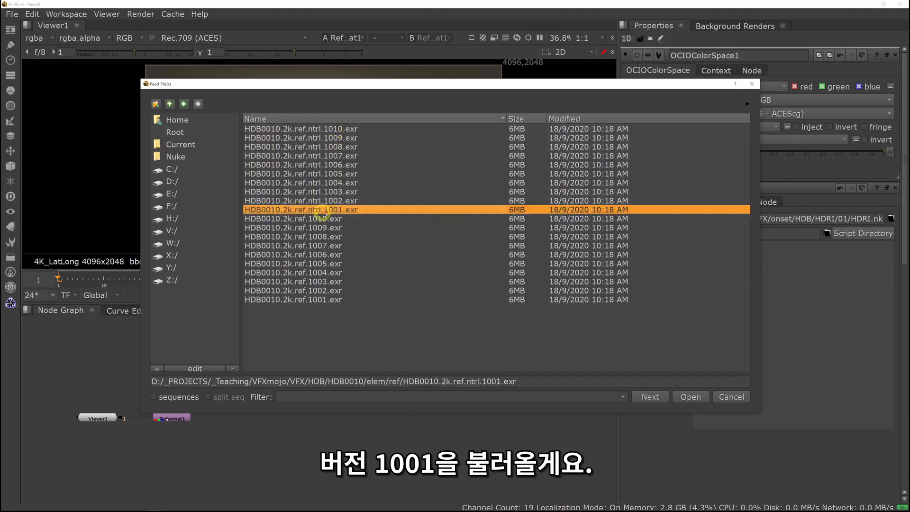
left_click(691, 397)
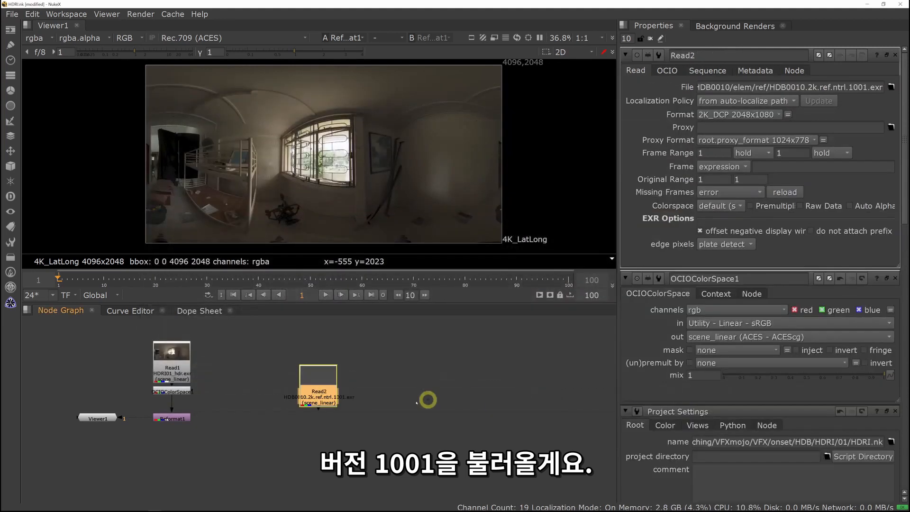
Place the reference Read node beside the HDRI Read node and show it in the viewer
left_click_drag(314, 382, 272, 366)
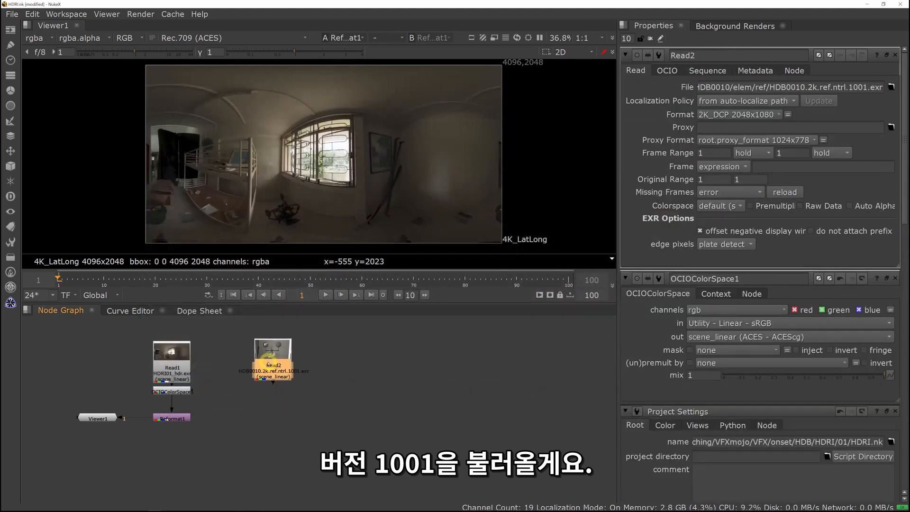
key("1")
left_click(331, 363)
middle_click_drag(341, 360, 341, 361)
left_click(341, 361)
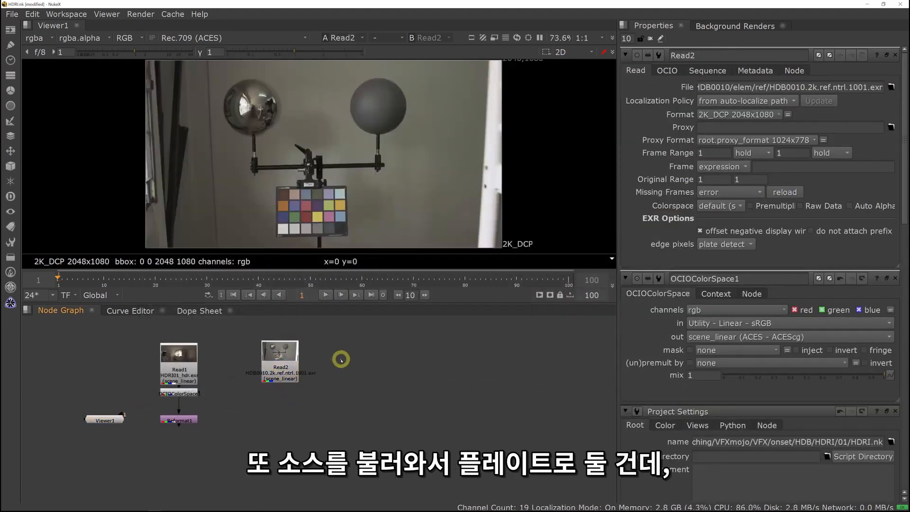
Load the plate sequence HDB0010.2k.src.ntrl.####.exr 1001-1125 from HDB0010/elem/src as a sequence and show it in the viewer
key("r")
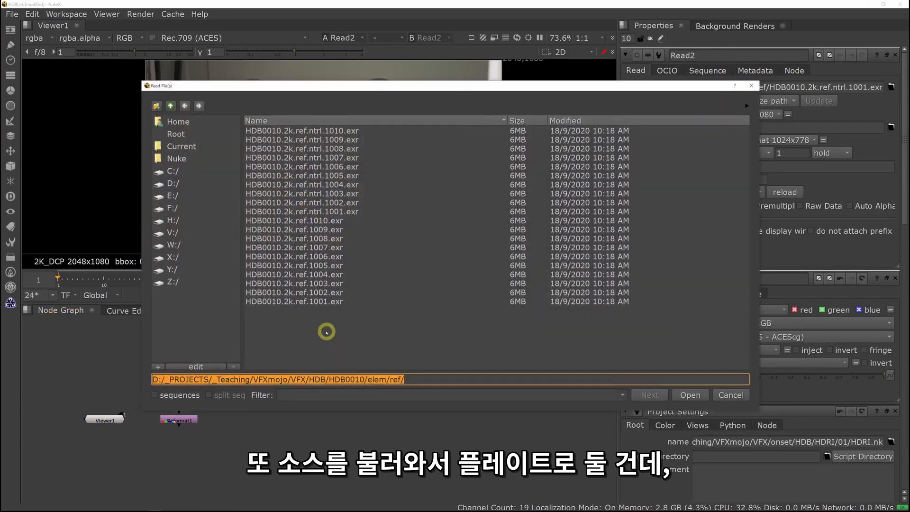
left_click(170, 106)
double_click(253, 131)
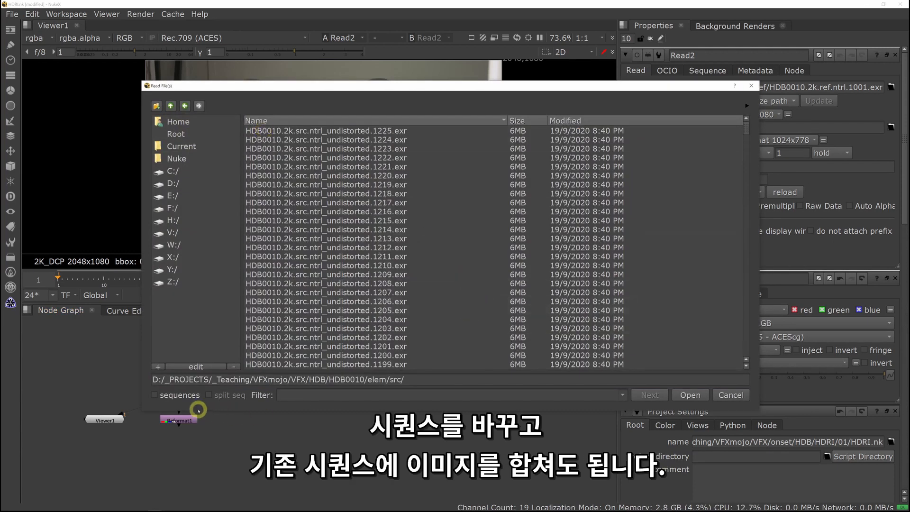
left_click(154, 395)
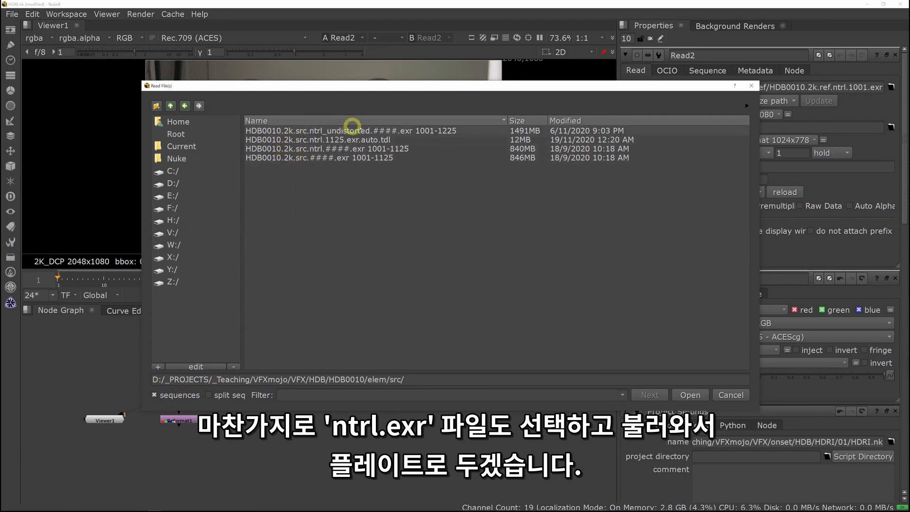
left_click(311, 150)
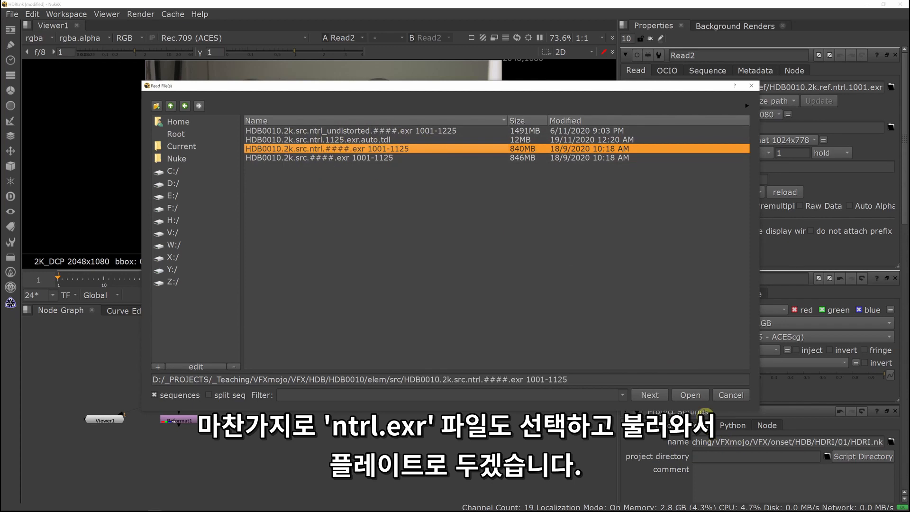
left_click(690, 395)
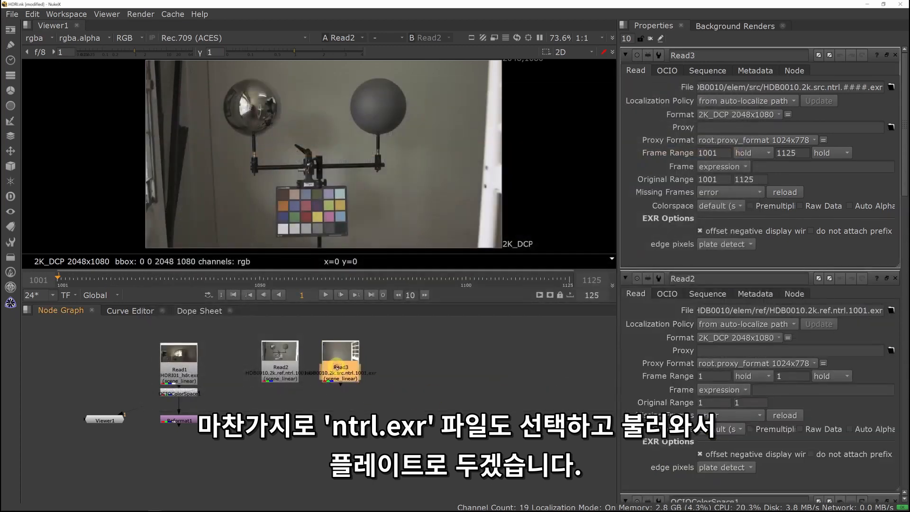
key("1")
left_click(332, 421)
left_click_drag(331, 421, 439, 417, "alt")
View the reference image, space its Read node away from the plate, and attach an OCIO ColorSpace node to it
left_click(374, 359)
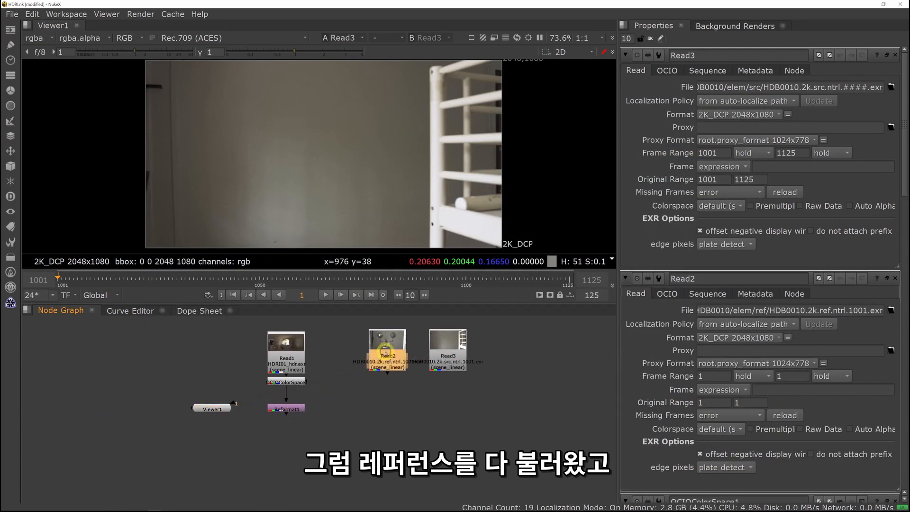
key("1")
left_click_drag(390, 354, 380, 354)
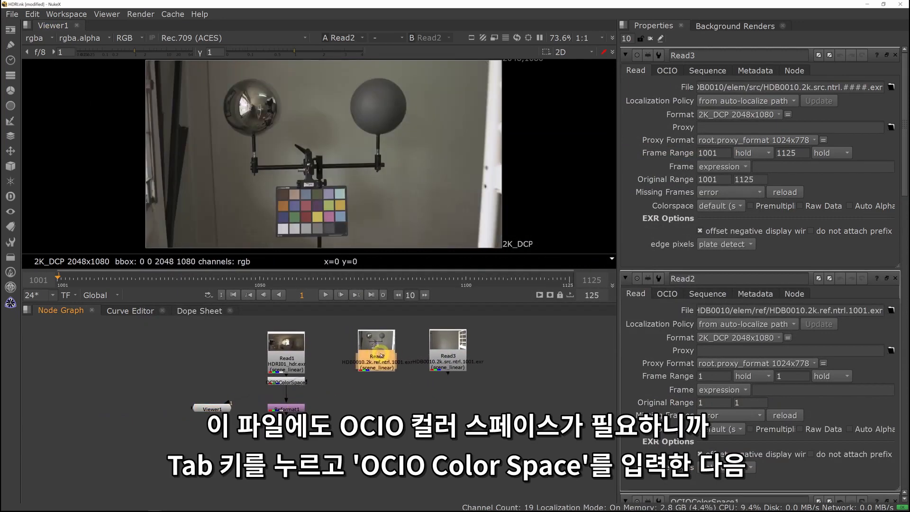
key("Tab")
type("oc")
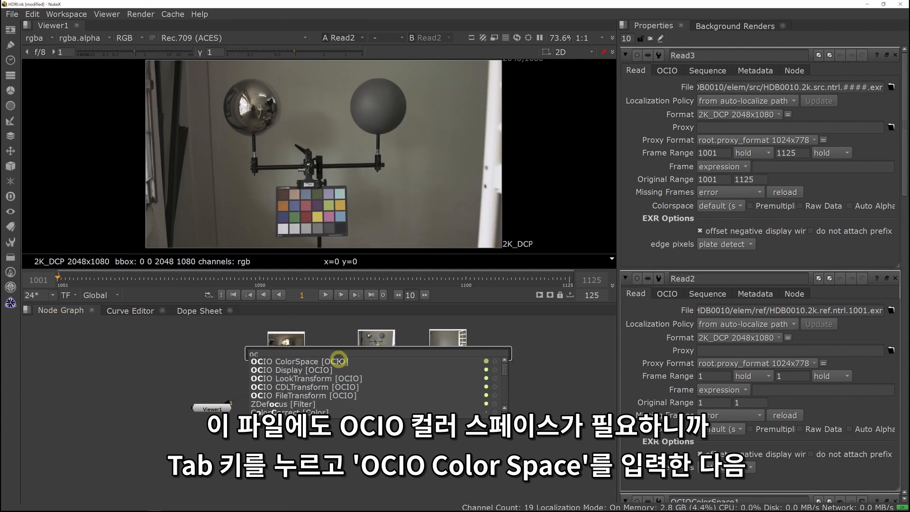
left_click(309, 362)
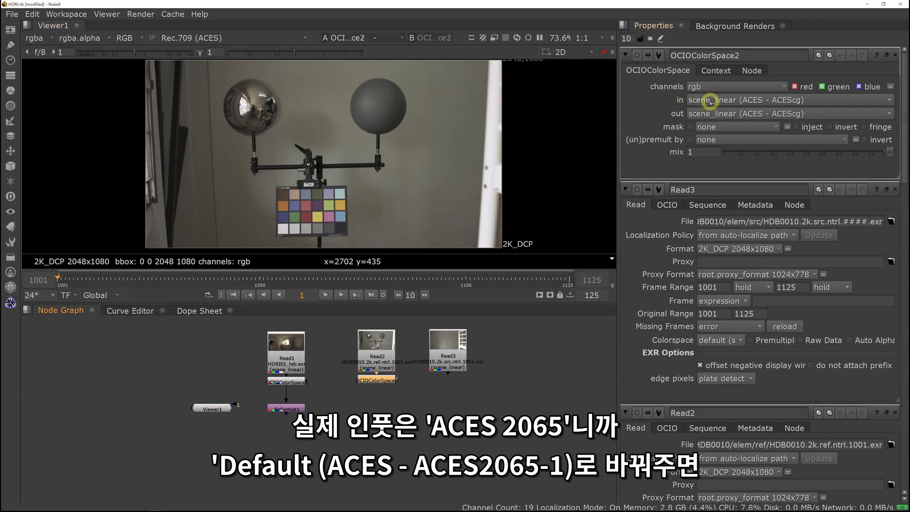
Set the reference's OCIO ColorSpace input to default (ACES - ACES2065-1) and compare it with the unconverted image in the viewer
left_click(729, 100)
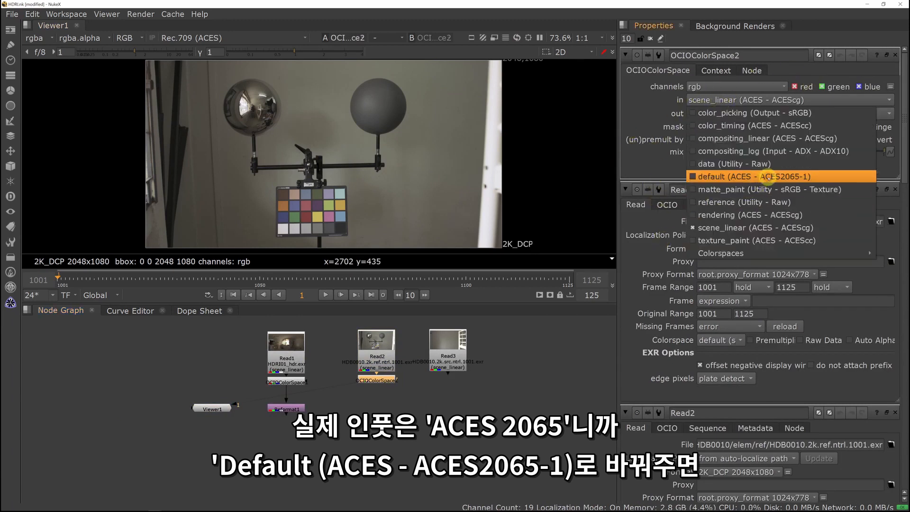
left_click(738, 177)
left_click(378, 357)
key("2")
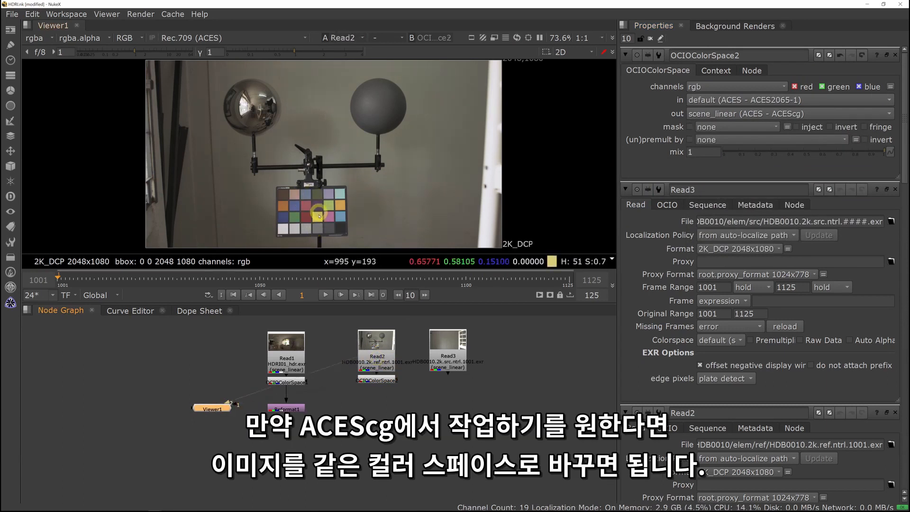
Copy the reference's OCIO ColorSpace node onto the plate's Read node and show the converted plate in the viewer
left_click(377, 379)
left_click(448, 354)
key("ctrl+v")
key("1")
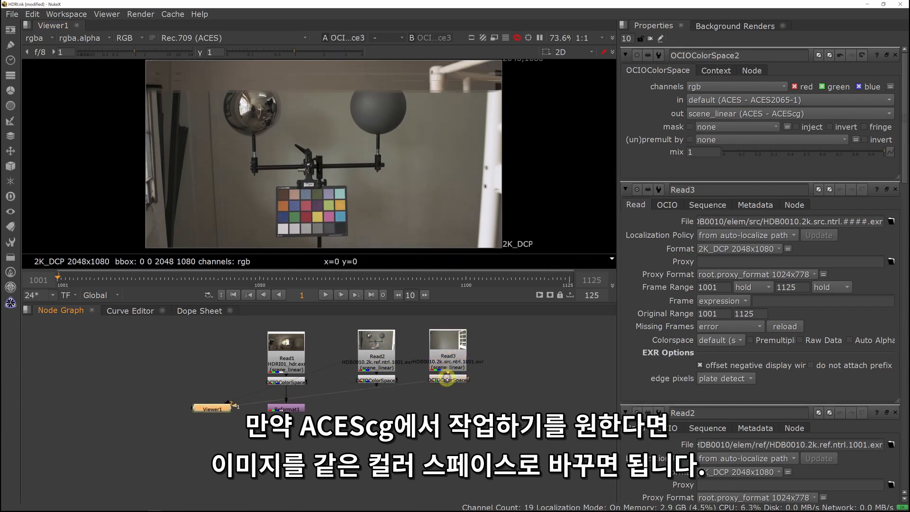
left_click(216, 123)
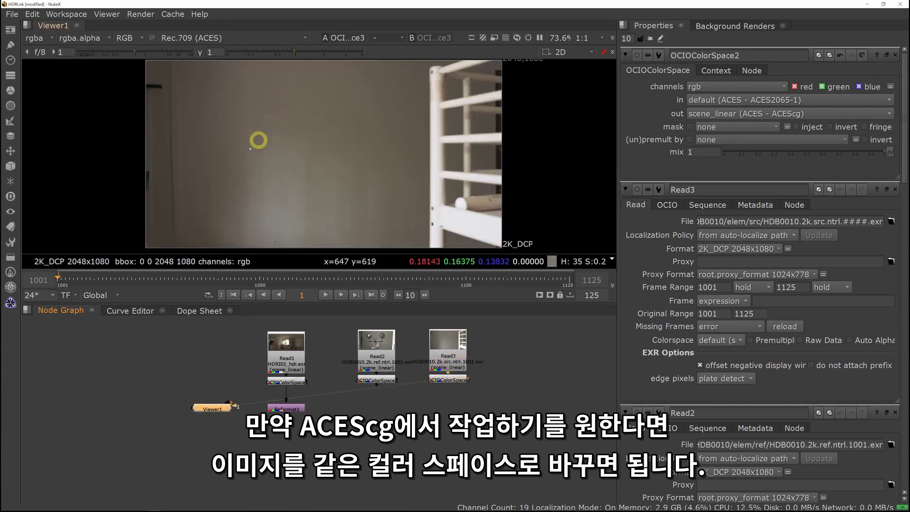
Show the HDRI's Reformat node output in the viewer again
middle_click_drag(299, 413, 343, 406)
left_click(342, 403)
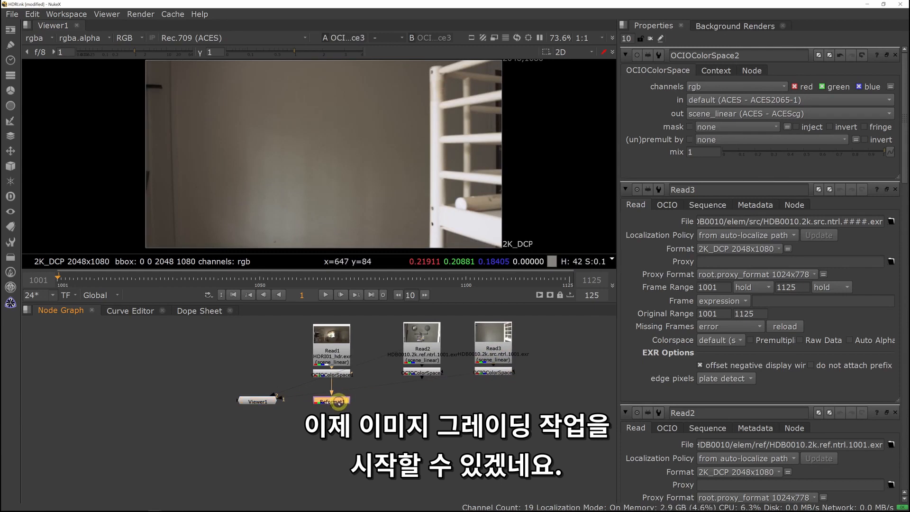
key("1")
left_click(446, 367)
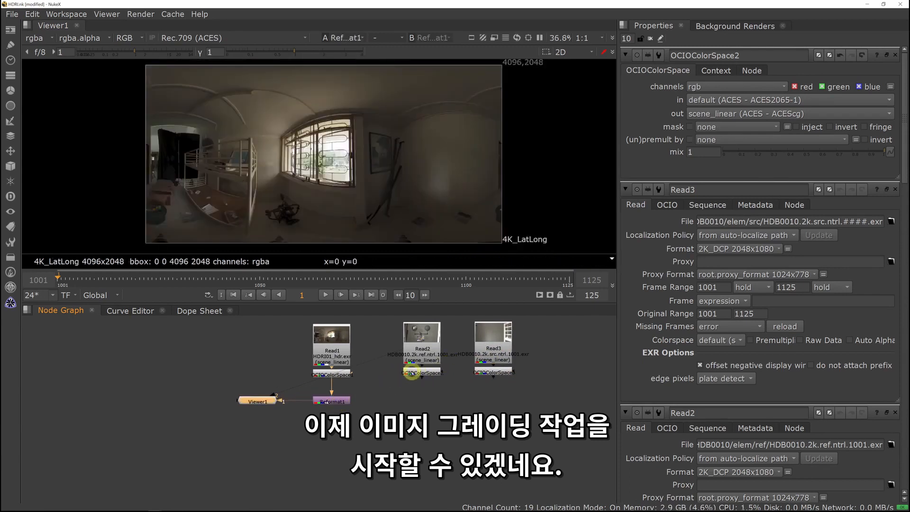
Switch the viewer between the reformatted HDRI and the converted reference to check the reference spheres
key("2")
key("1")
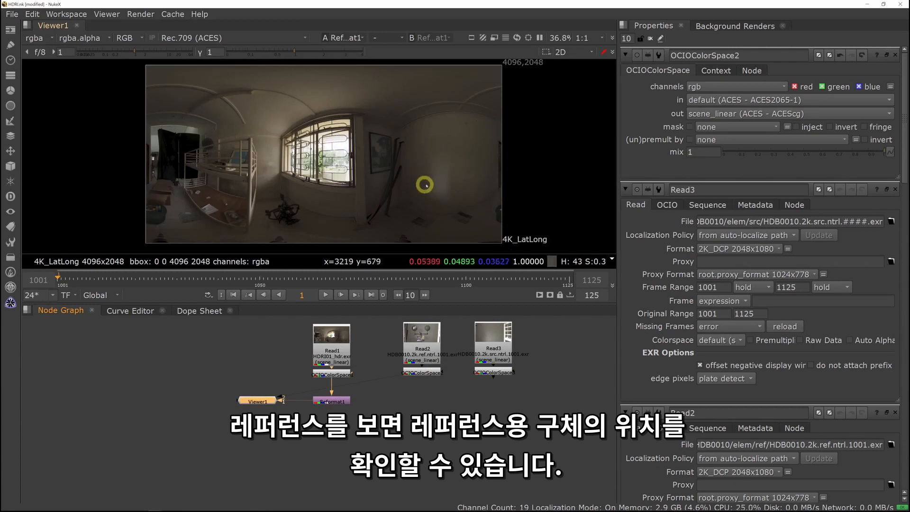
key("2")
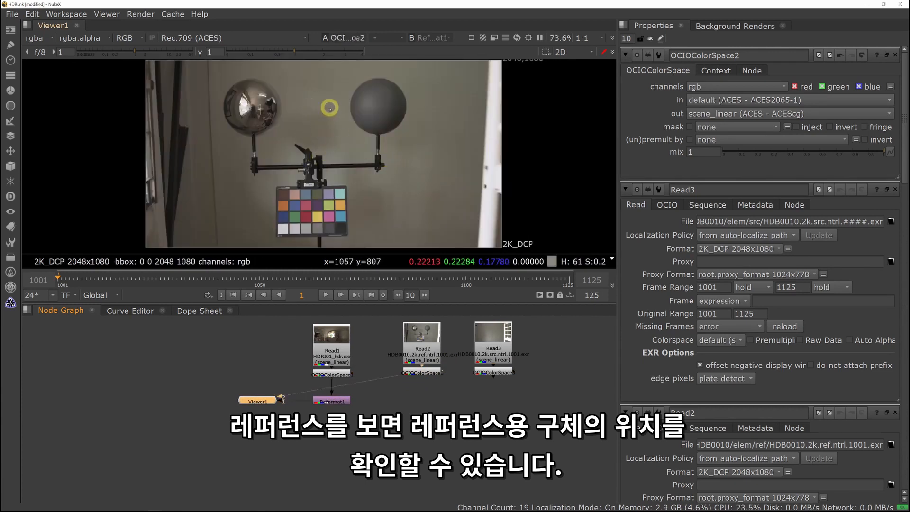
Load the non-neutralised source plate HDB0010.2k.src.####.exr, frames 1001-1125, as a new Read node beside the neutral plate
middle_click_drag(398, 386, 489, 403)
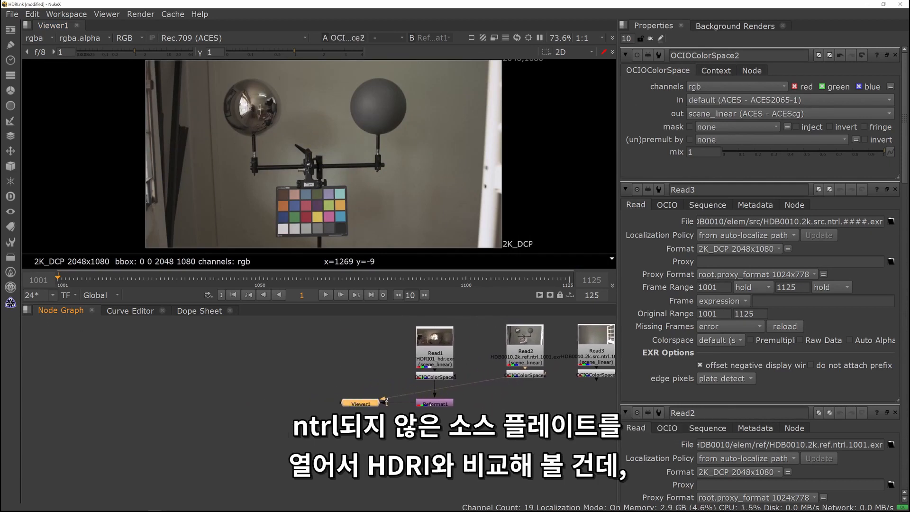
middle_click_drag(607, 366, 474, 366)
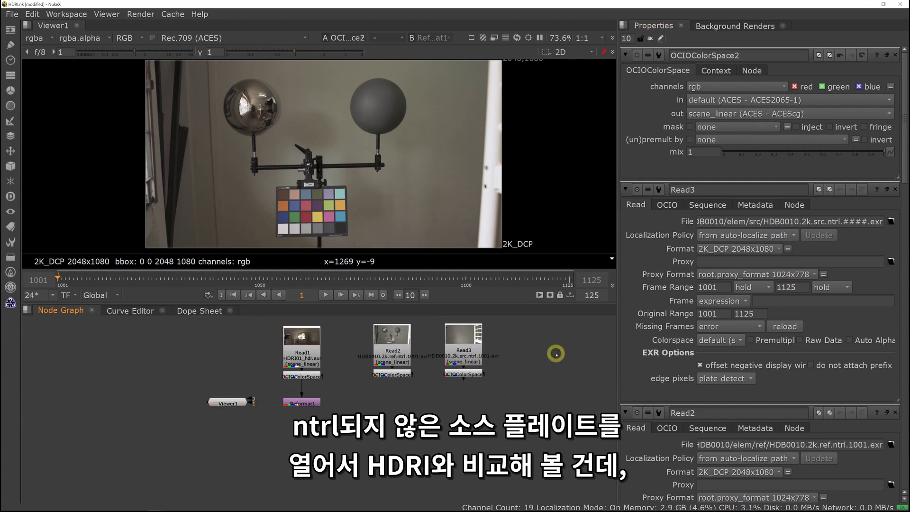
key("r")
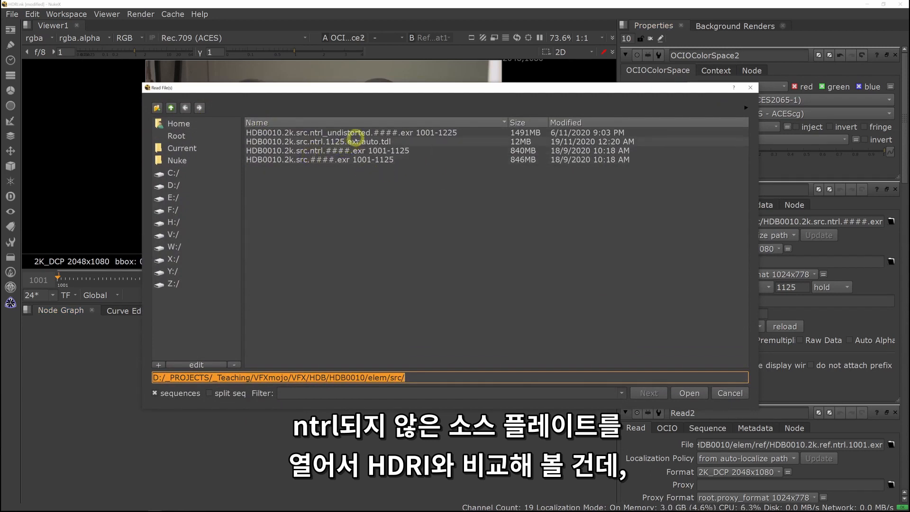
double_click(345, 159)
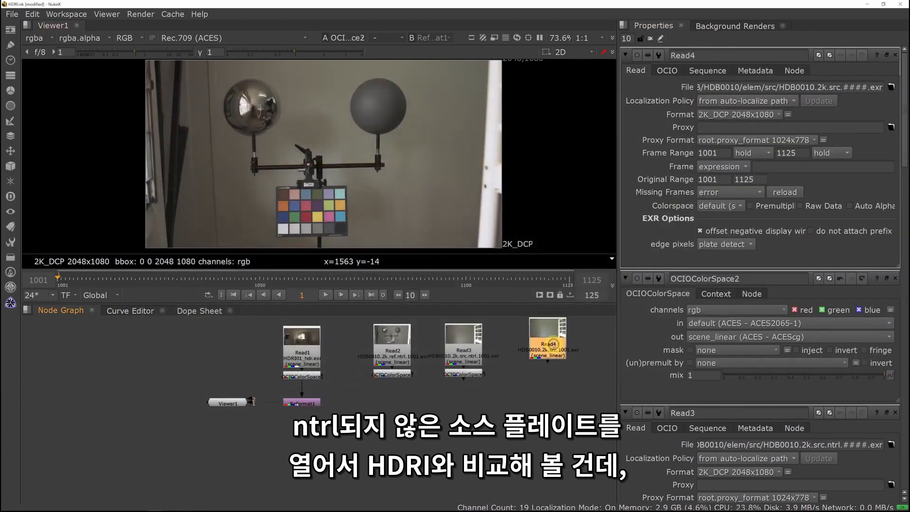
Copy the neutral plate's OCIOColorSpace node onto the non-neutralised plate's Read node and line that branch up with the others
left_click(465, 374)
left_click(561, 340)
key("ctrl+v")
left_click_drag(589, 397, 516, 338)
Compare the converted non-neutralised plate with the neutral plate in the viewer, and view the converted reference
left_click(541, 378)
key("1")
left_click(467, 378)
key("2")
key("1")
key("2")
key("1")
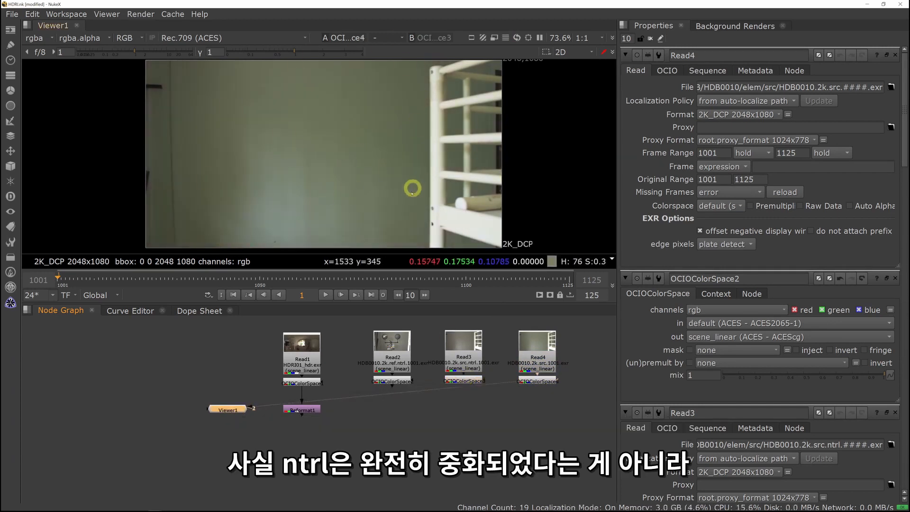
key("1")
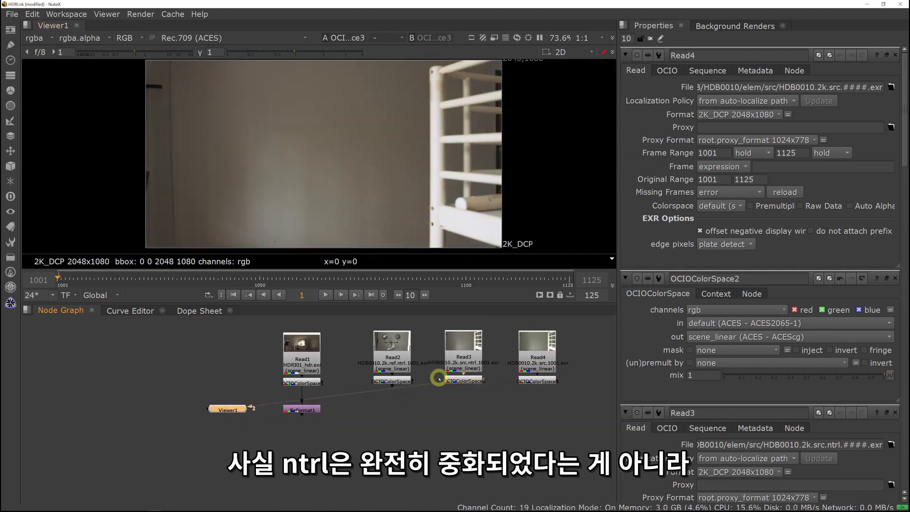
left_click(394, 381)
key("1")
Move the HDRI's Reformat node directly beneath its OCIOColorSpace, show its output, and line up the Viewer node beside it
middle_click_drag(374, 417, 461, 405)
left_click_drag(393, 398, 392, 386)
key("1")
middle_click_drag(457, 156, 467, 161)
left_click(458, 361)
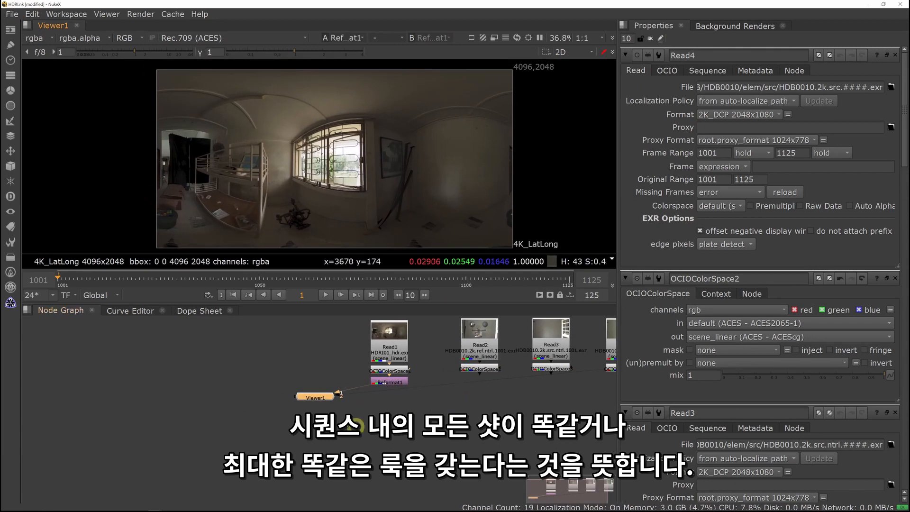
left_click_drag(327, 400, 291, 384)
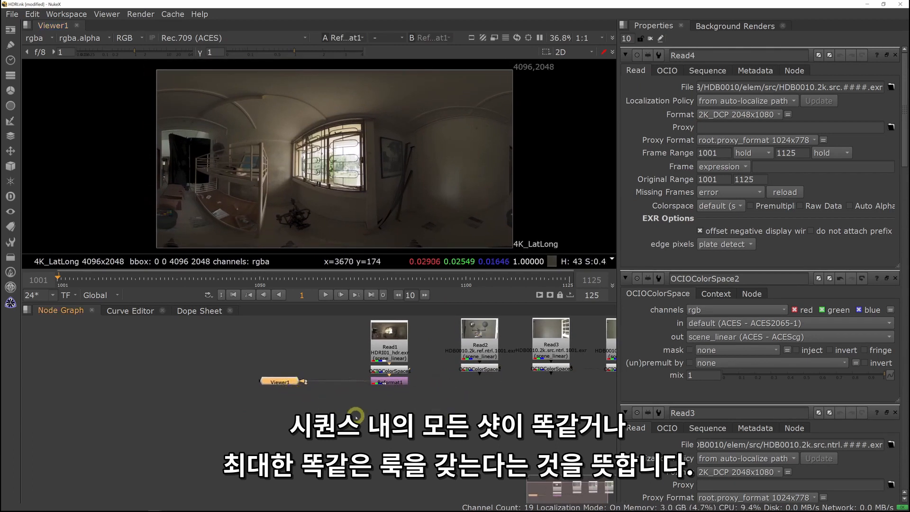
middle_click_drag(400, 416, 423, 411)
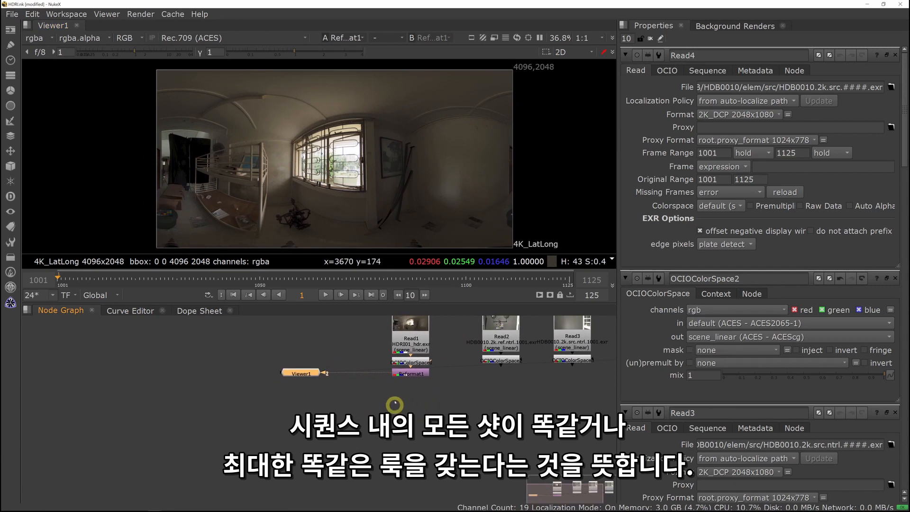
Examine the Macbeth chart in the reference image and the one on the chair in the reformatted HDRI
middle_click_drag(180, 214, 183, 214)
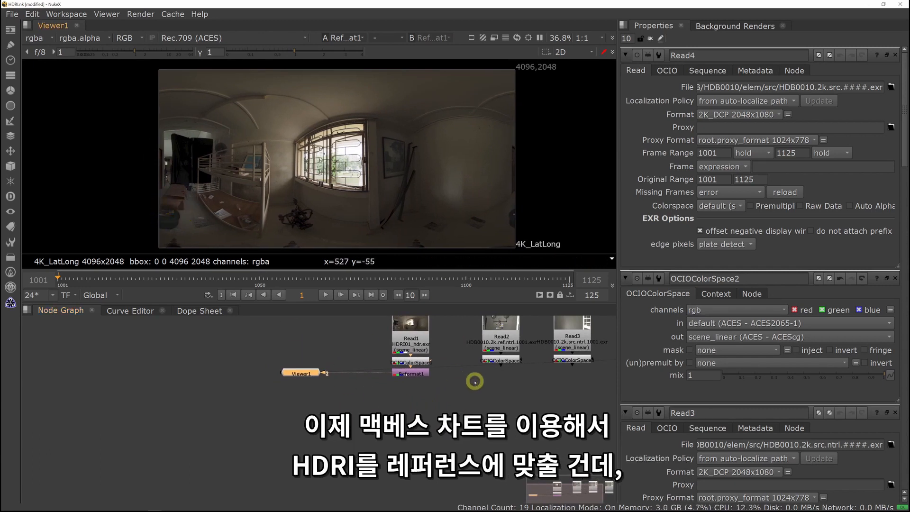
left_click(501, 360)
key("1")
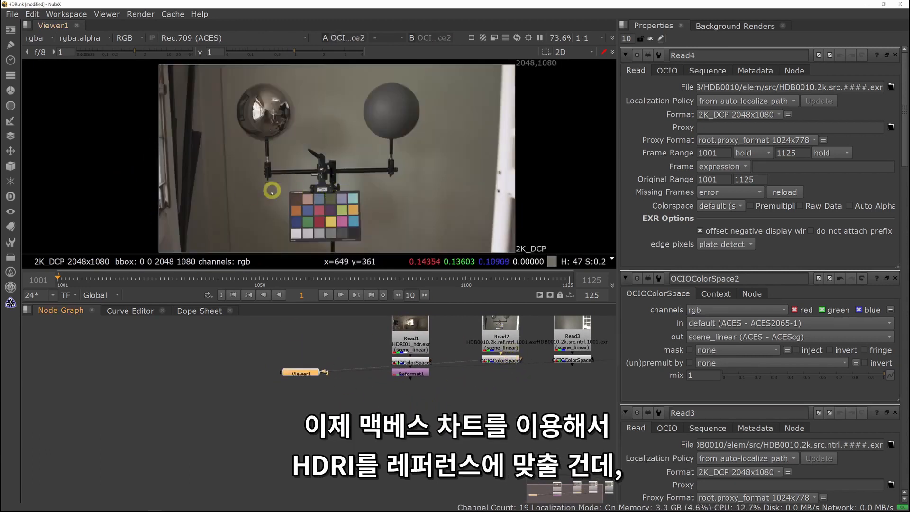
left_click(425, 375)
key("1")
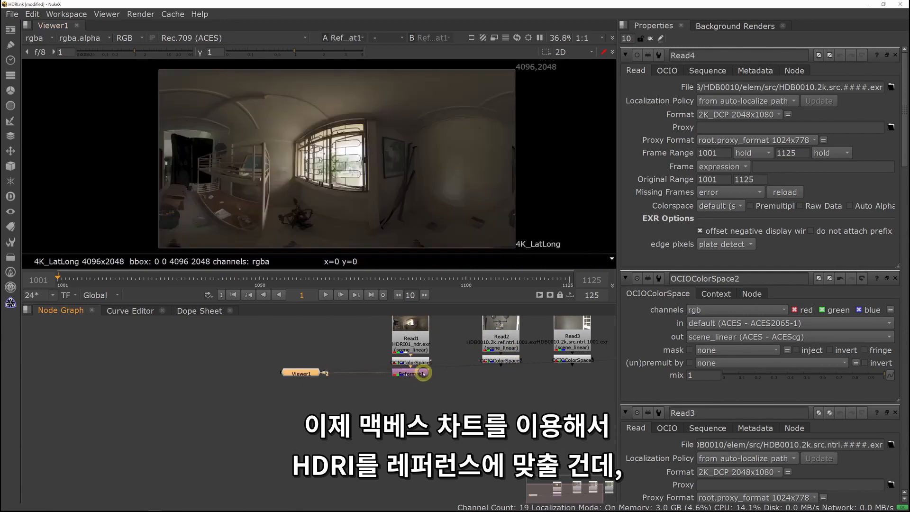
middle_click_drag(250, 206, 521, 195)
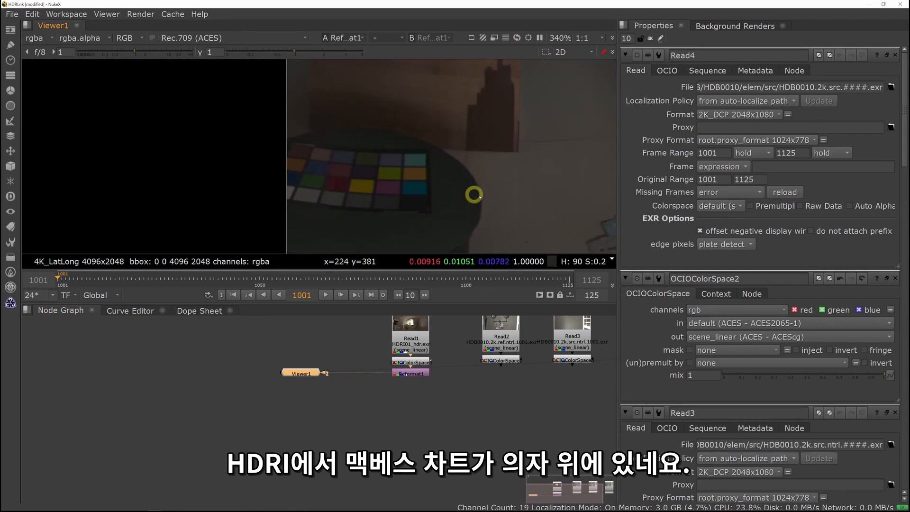
middle_click_drag(494, 185, 400, 189, "alt")
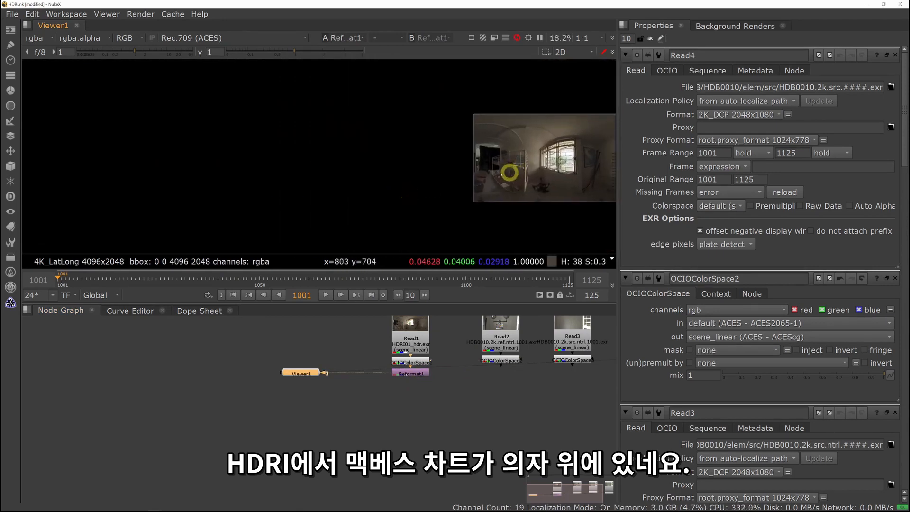
middle_click_drag(510, 173, 406, 178)
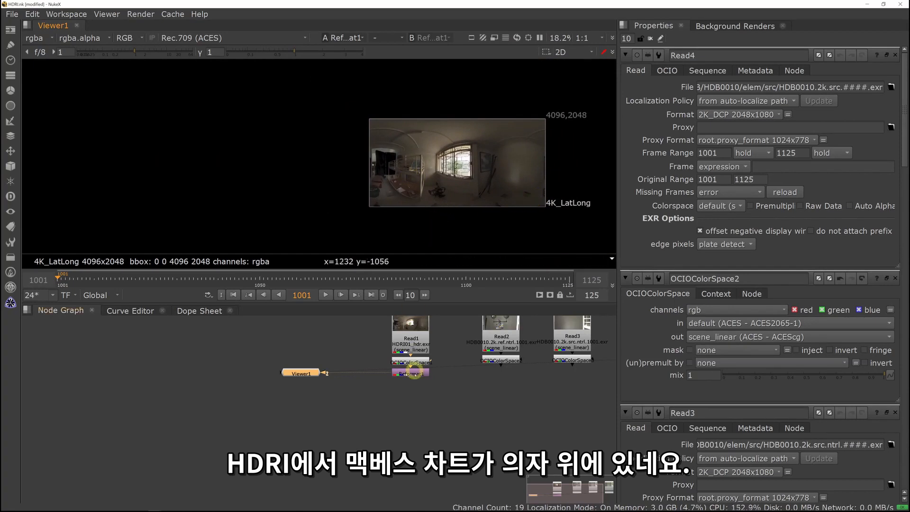
middle_click_drag(512, 187, 451, 187)
Add a SphericalTransform node after the HDRI's Reformat node
middle_click_drag(426, 428, 422, 409)
key("Tab")
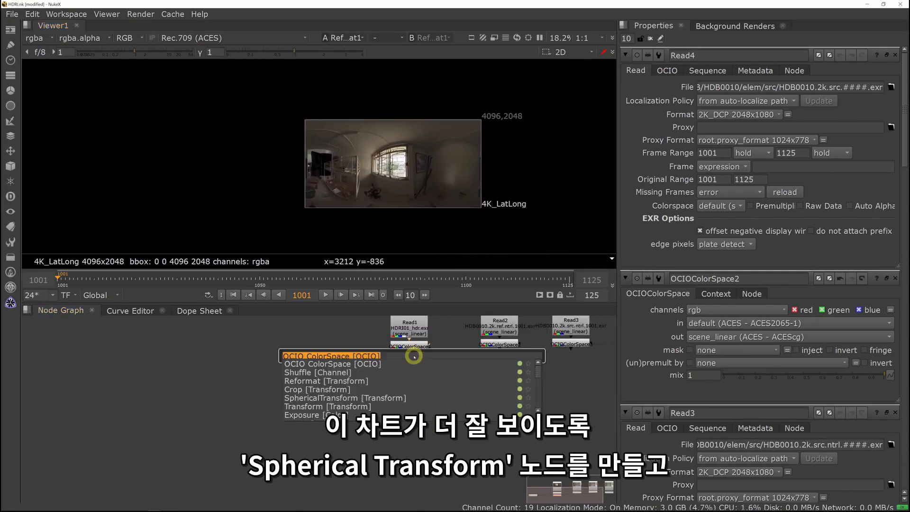
type("o")
key("BackSpace")
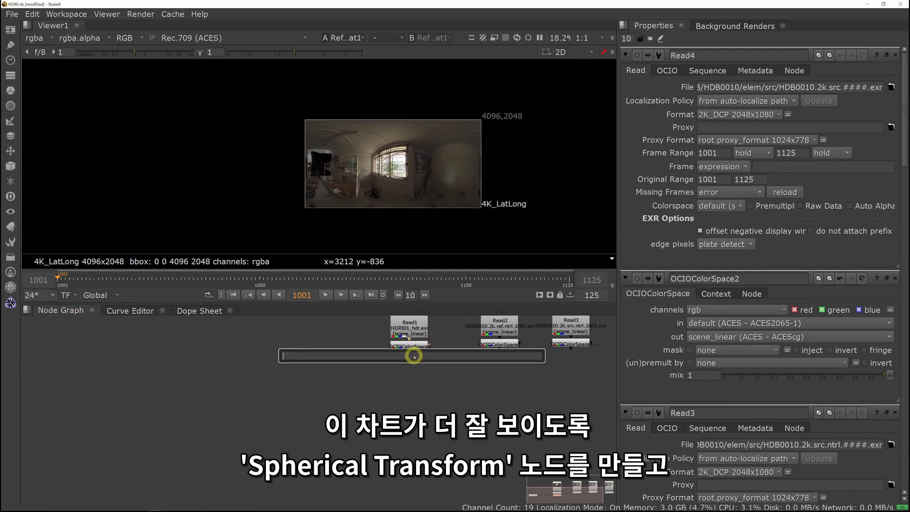
type("spheri")
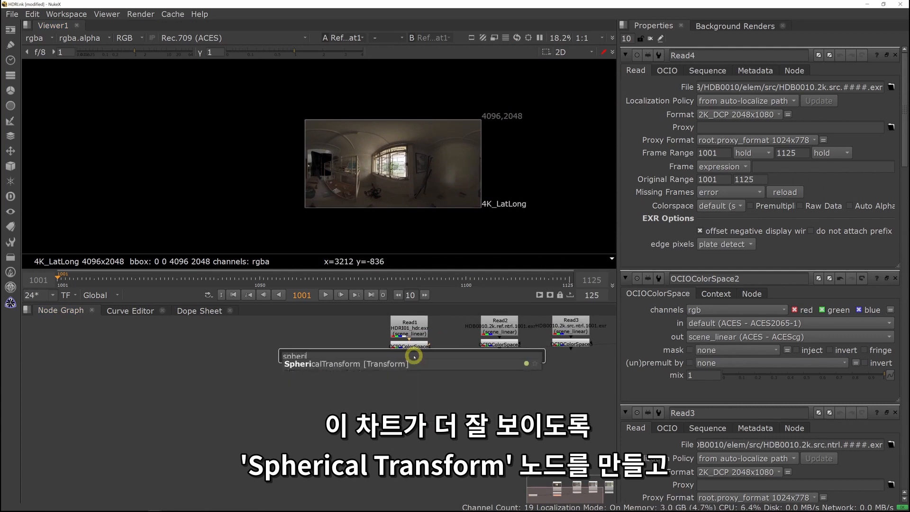
key("Return")
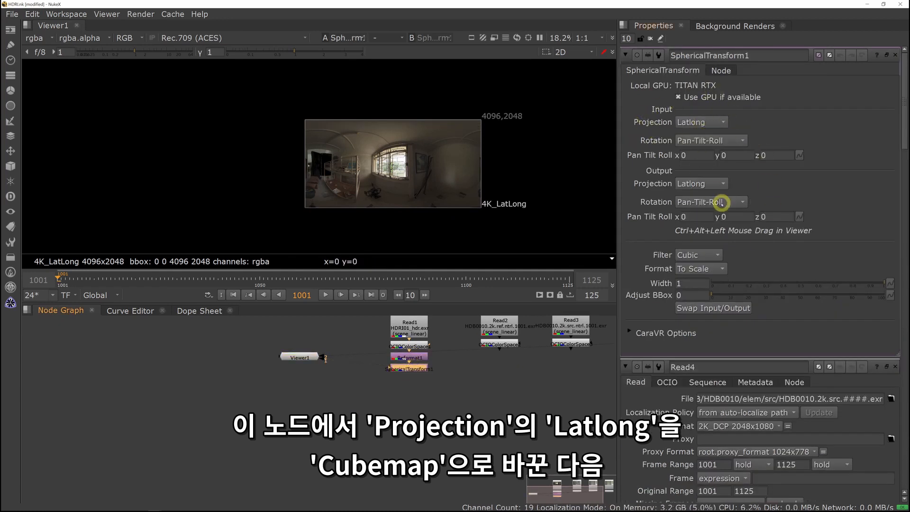
Set the SphericalTransform output projection to Cubemap with Faces format and face -Y, and inspect the Macbeth chart
left_click(702, 183)
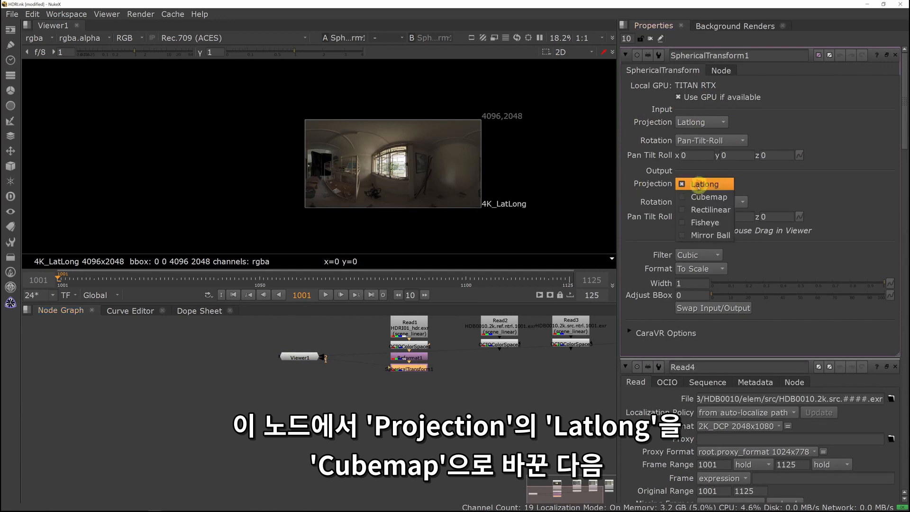
left_click(701, 197)
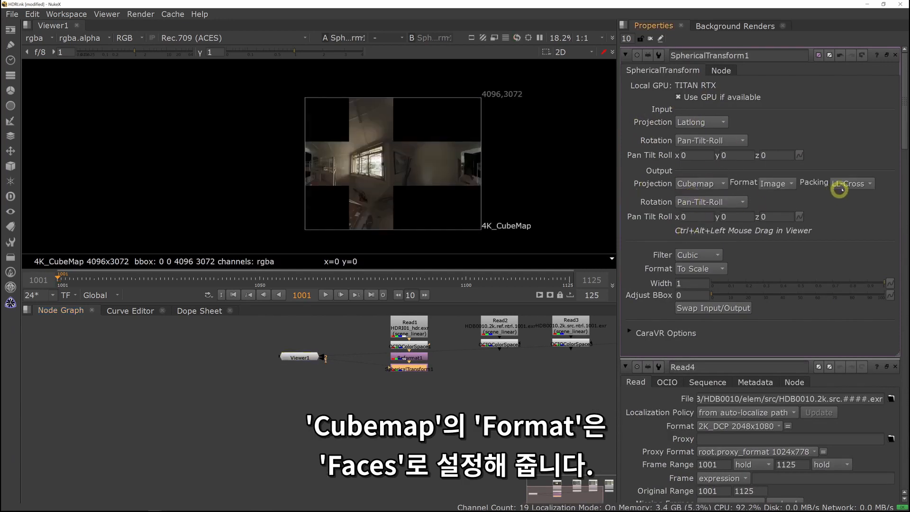
left_click(847, 185)
left_click(822, 162)
left_click(767, 187)
left_click(776, 193)
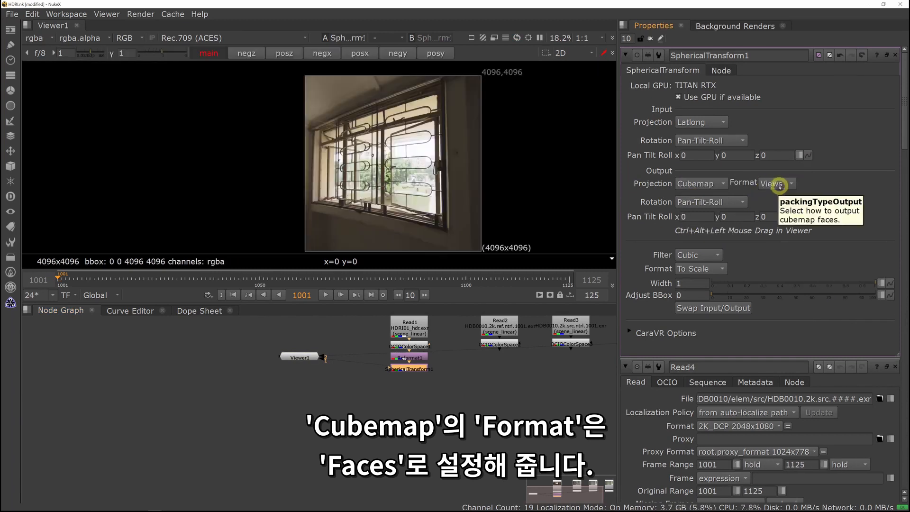
left_click(780, 187)
left_click(783, 193)
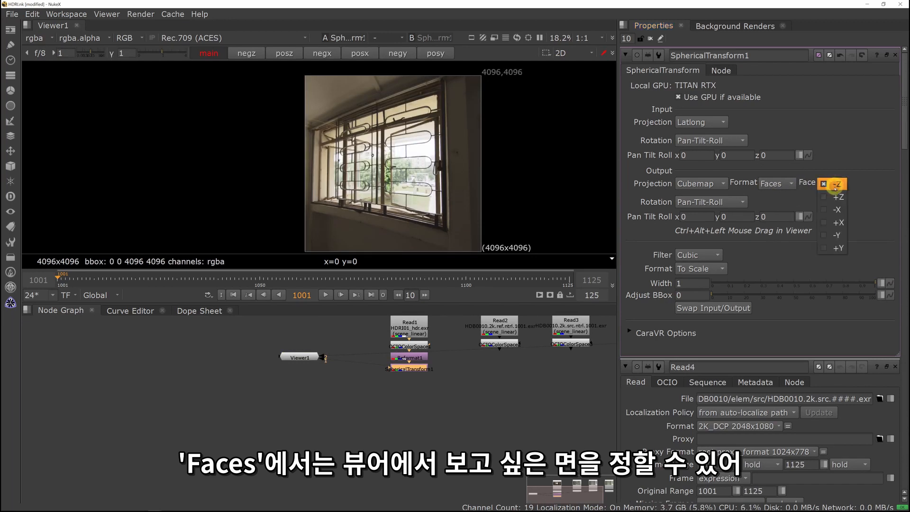
left_click(837, 235)
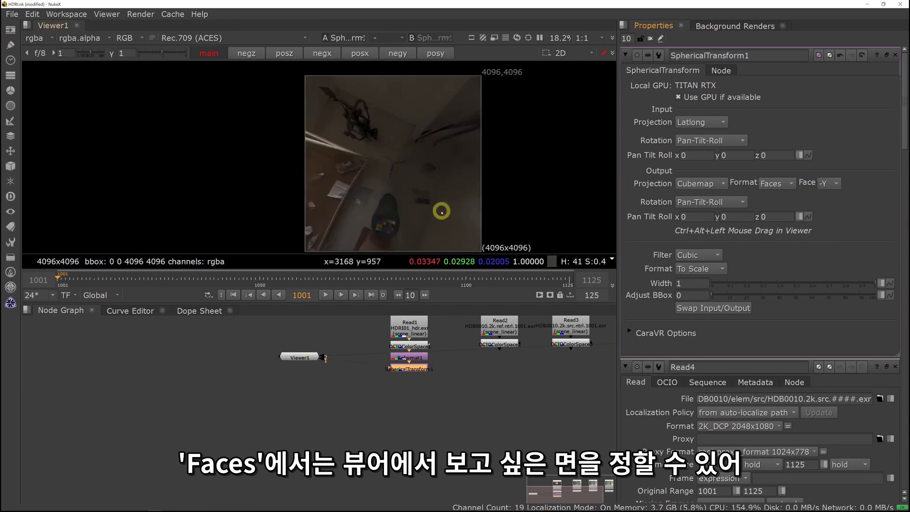
scroll(405, 199, "up", 5)
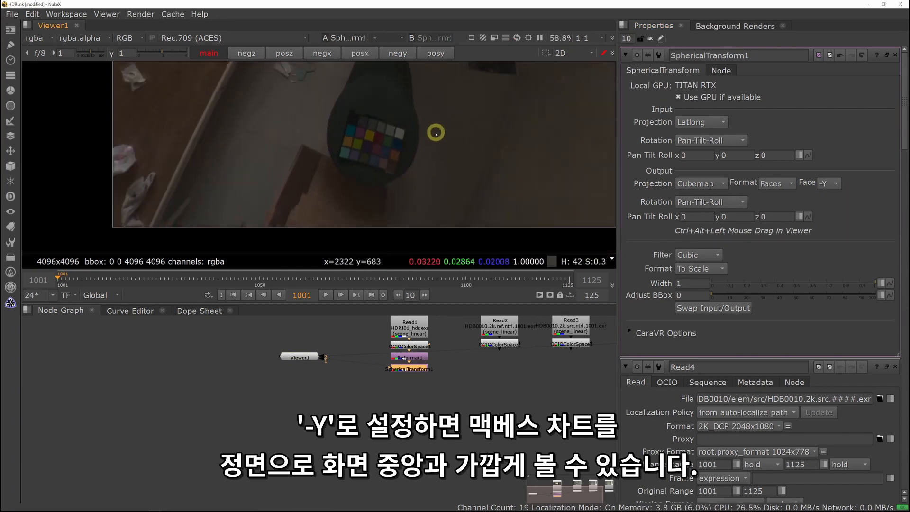
scroll(436, 133, "down", 5)
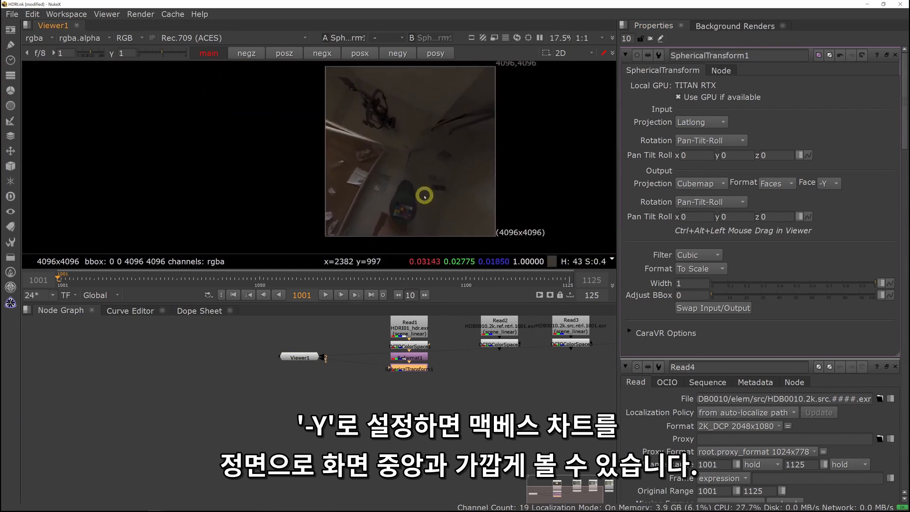
Space the SphericalTransform node further below the Reformat and add a Crop node after it
middle_click_drag(363, 392, 286, 426)
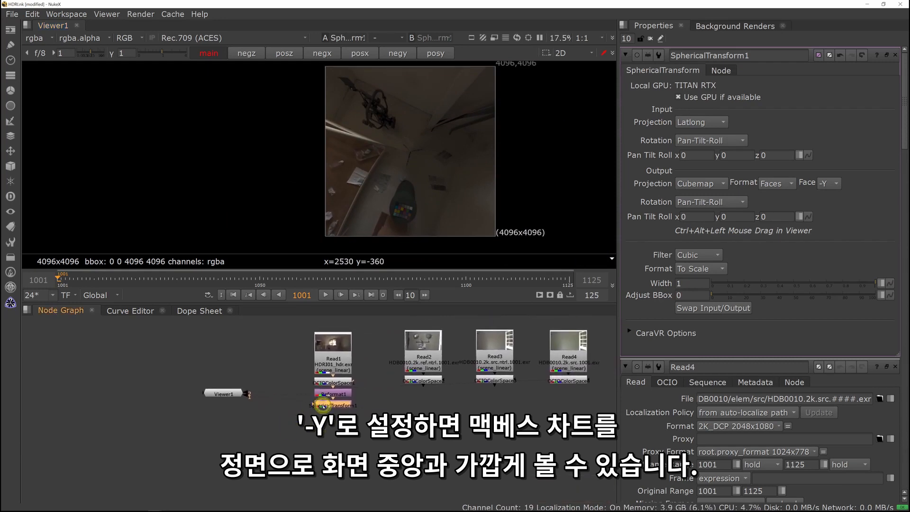
left_click_drag(323, 407, 324, 430)
middle_click_drag(349, 473, 347, 448)
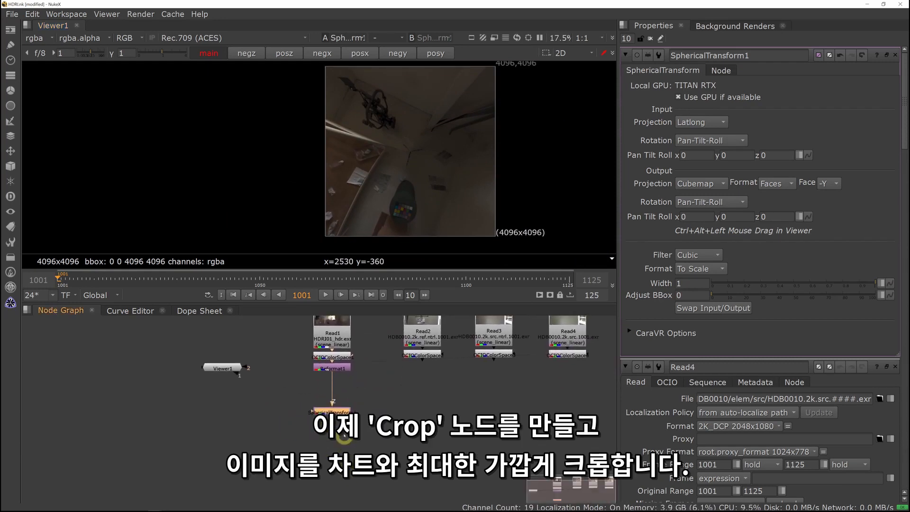
key("Tab")
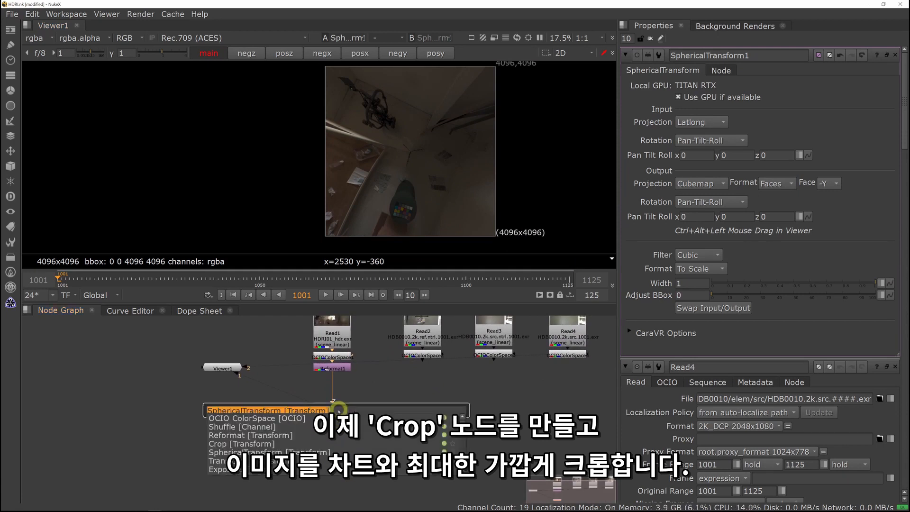
type("crop")
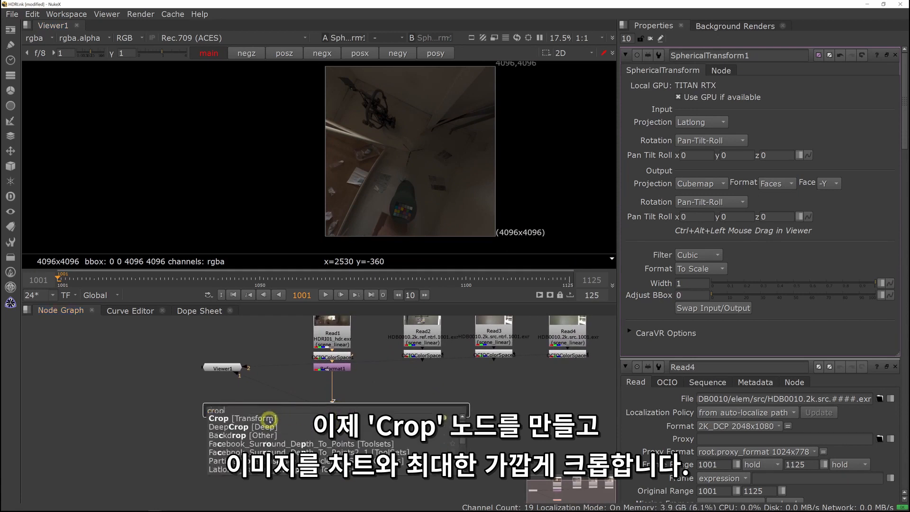
left_click(268, 420)
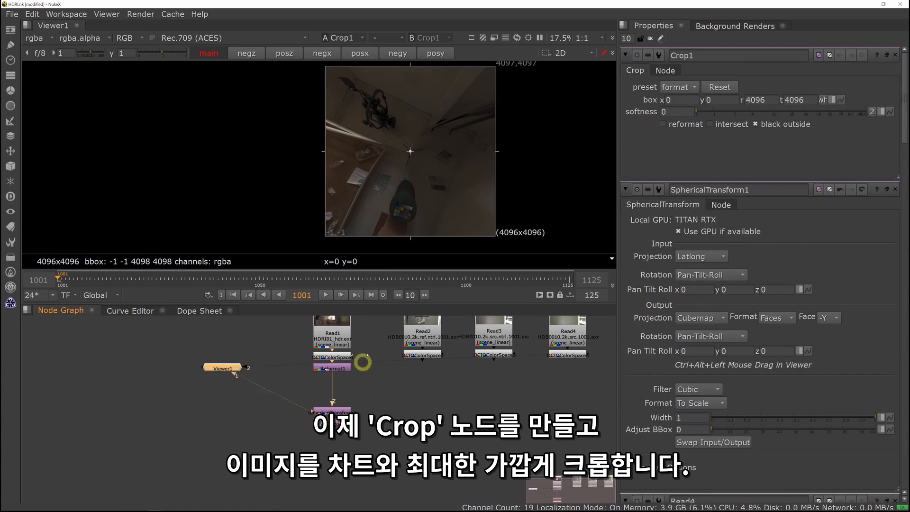
Crop the image closely around the Macbeth chart, with the box at about x 1505, y 375, r 2305, t 880
left_click_drag(496, 66, 424, 199)
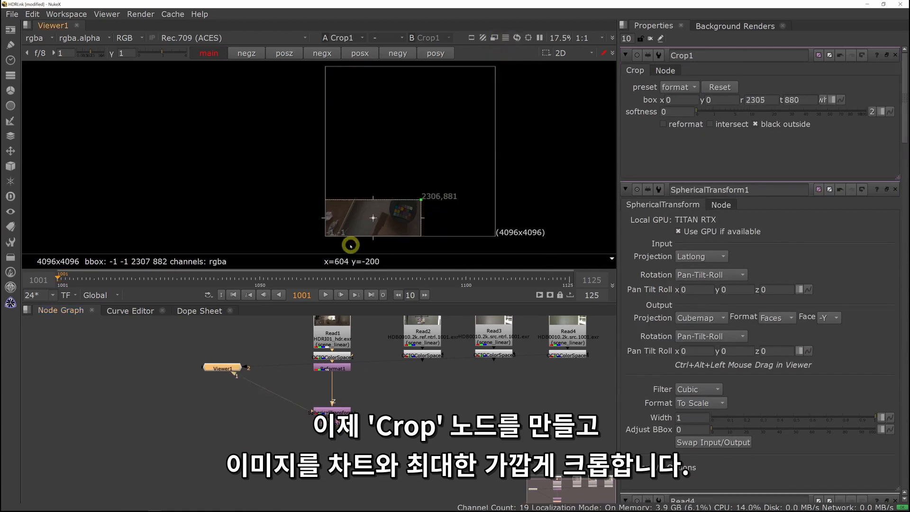
left_click_drag(327, 238, 388, 221)
scroll(403, 221, "up", 5)
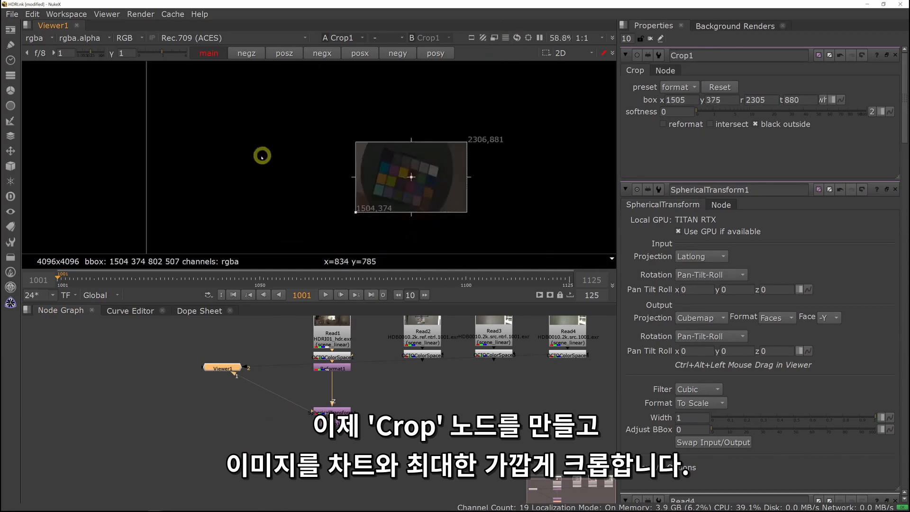
Tighten the crop box around the Macbeth chart to about x 1611, y 355, r 2106, t 841
scroll(321, 206, "up", 1)
left_click_drag(498, 215, 468, 218)
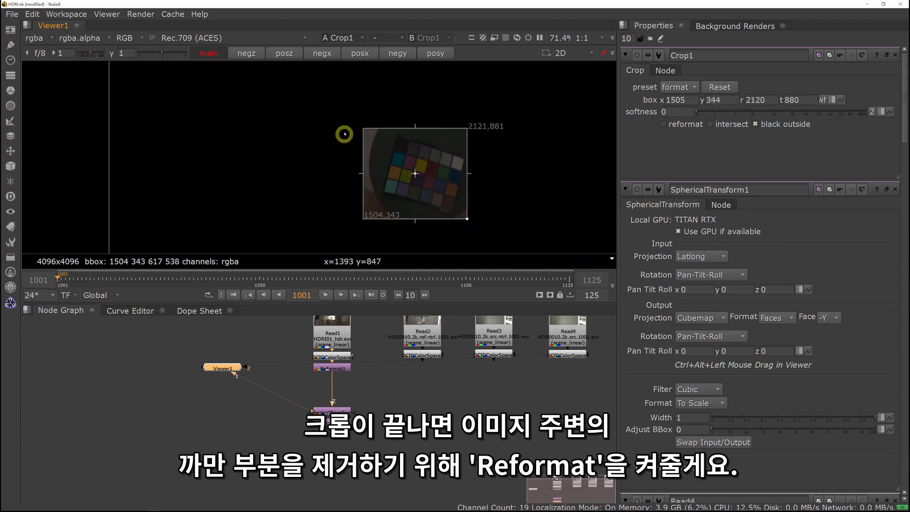
left_click_drag(364, 128, 381, 136)
left_click_drag(467, 219, 465, 217)
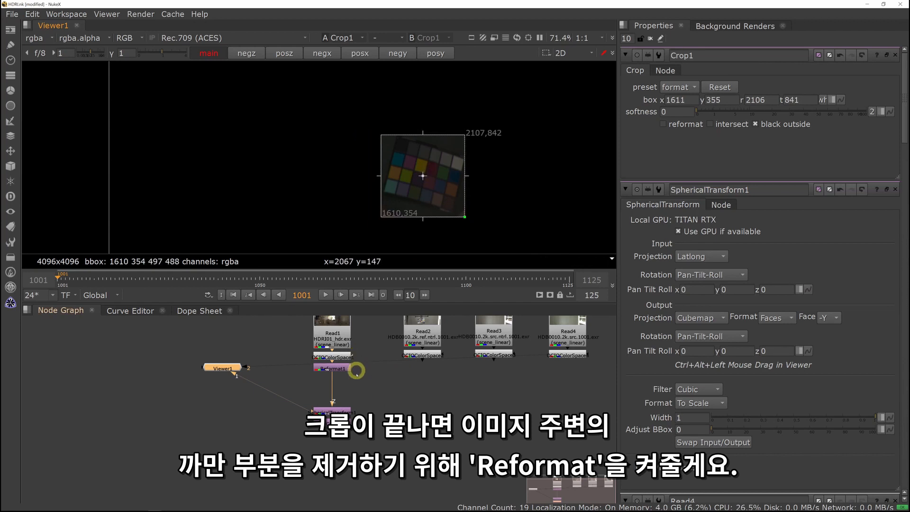
Enable reformat on the Crop node to remove the black area around the chart
left_click(332, 422)
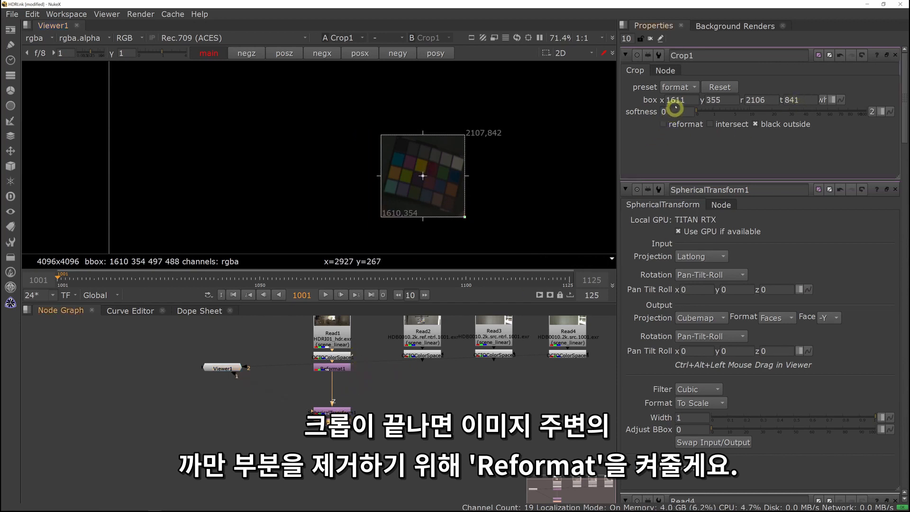
left_click(683, 124)
scroll(443, 145, "down", 5)
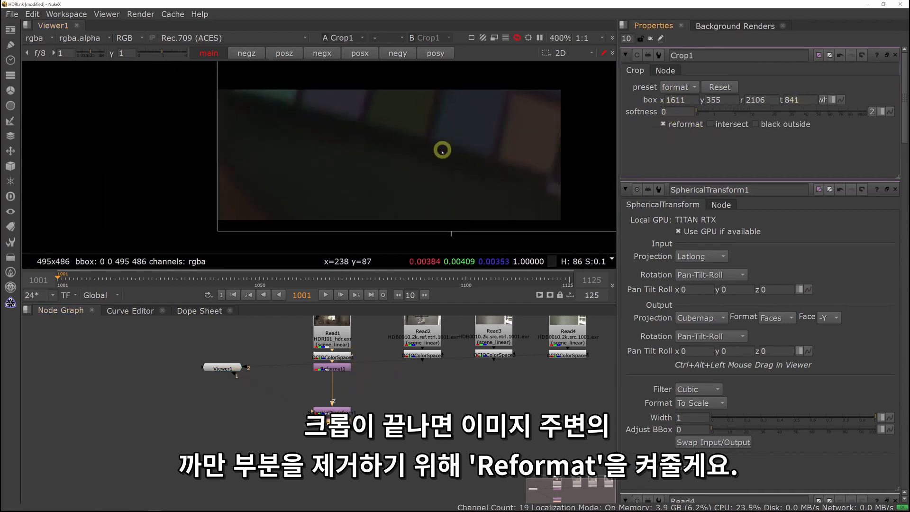
scroll(449, 139, "up", 4)
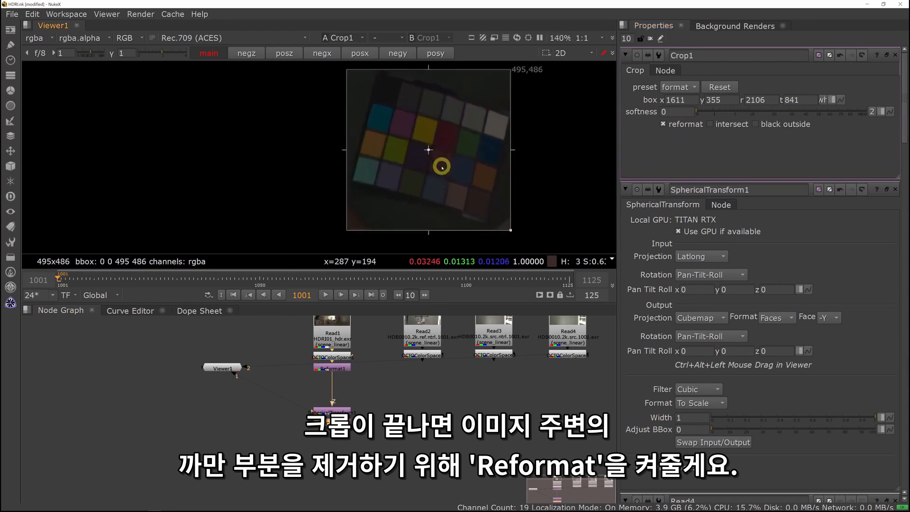
Add a Transform node after the Crop and rotate the chart to about -165 degrees
key("Tab")
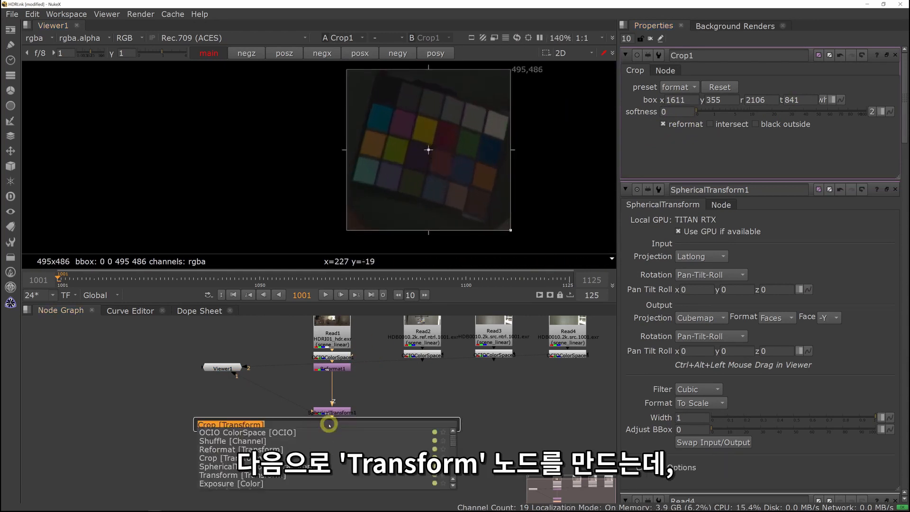
type("trans")
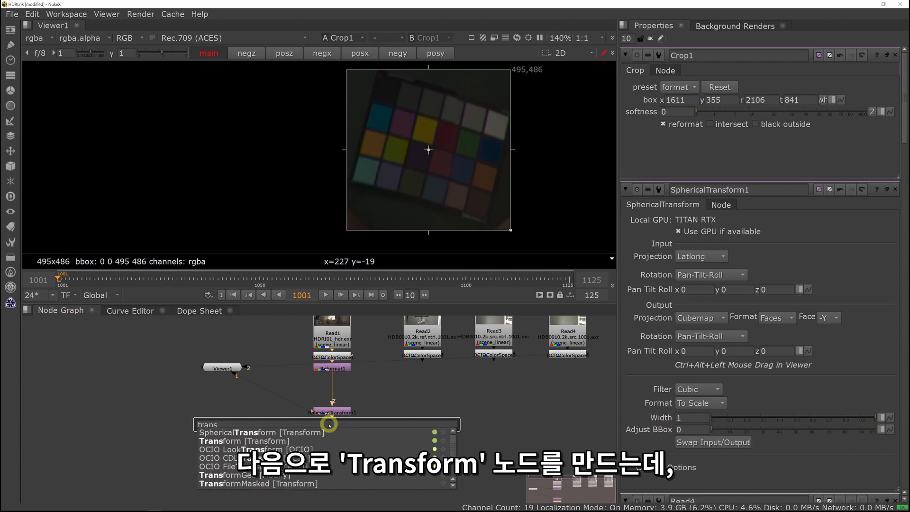
key("Down")
key("Return")
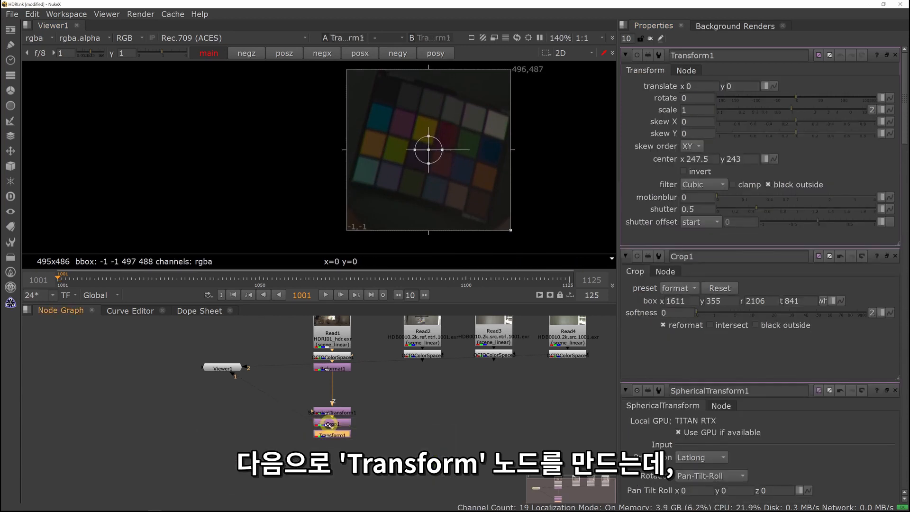
key("1")
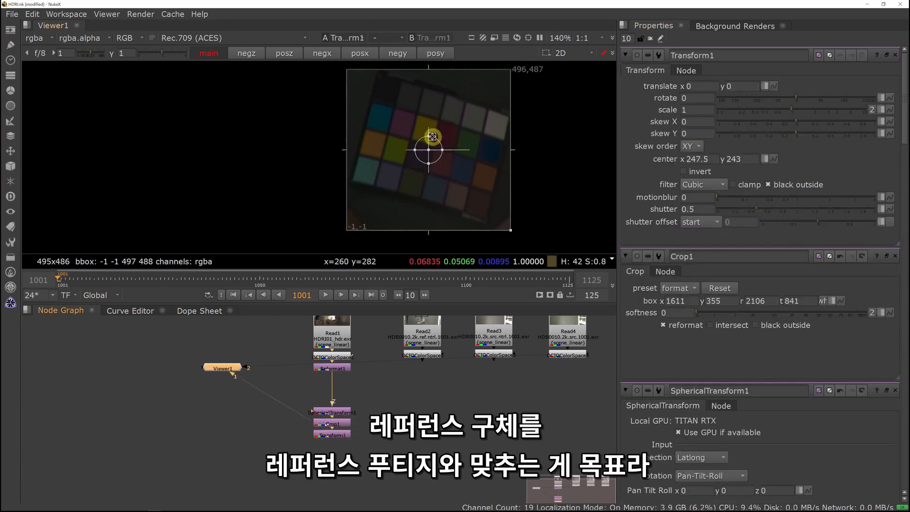
left_click_drag(459, 153, 368, 167)
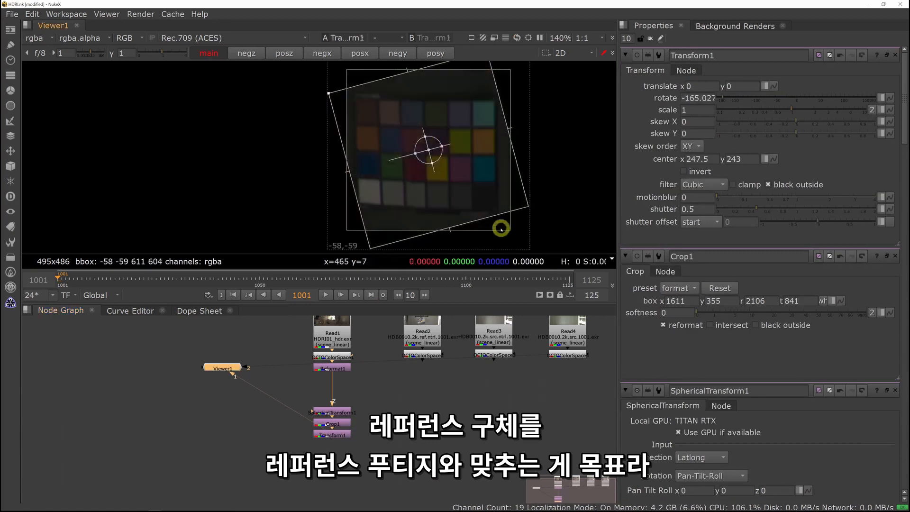
Merge the rotated HDRI chart over the reference footage's OCIOColorSpace, view the Merge, and close all open node properties
left_click(338, 437)
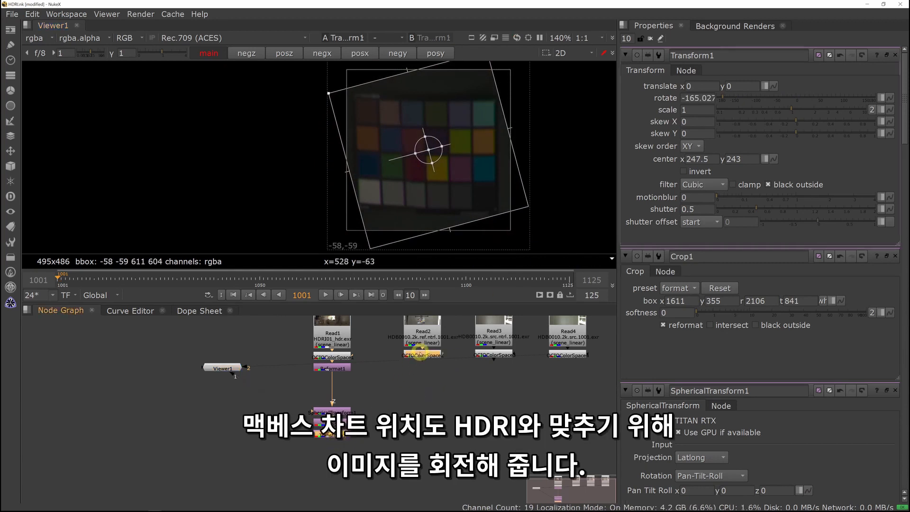
key("m")
key("1")
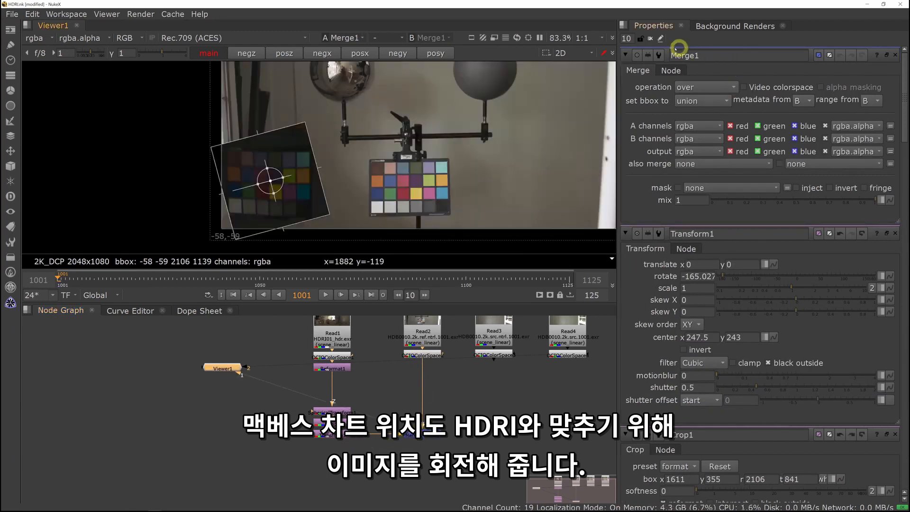
left_click(652, 38)
left_click(376, 362)
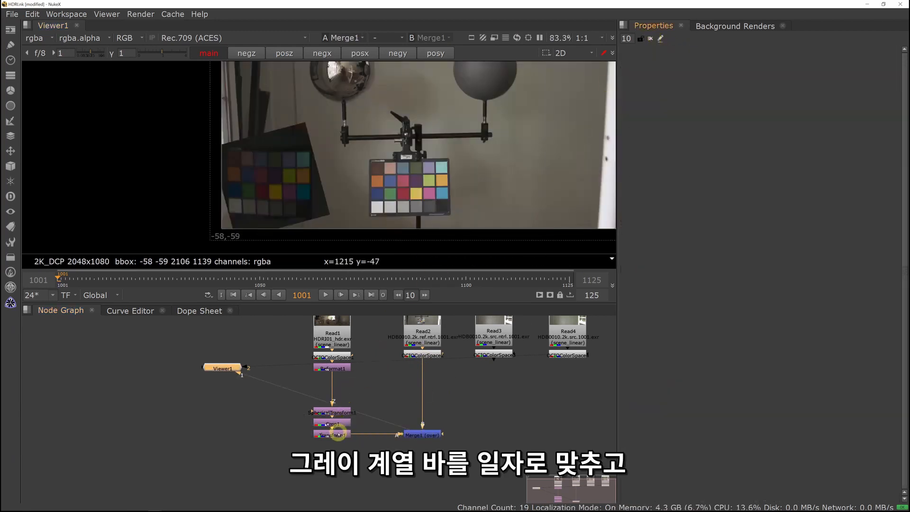
Move the HDRI chart onto the reference's Macbeth chart with the Transform node, translating it to about x 700, y -8
left_click(339, 433)
key("1")
left_click(423, 432)
key("1")
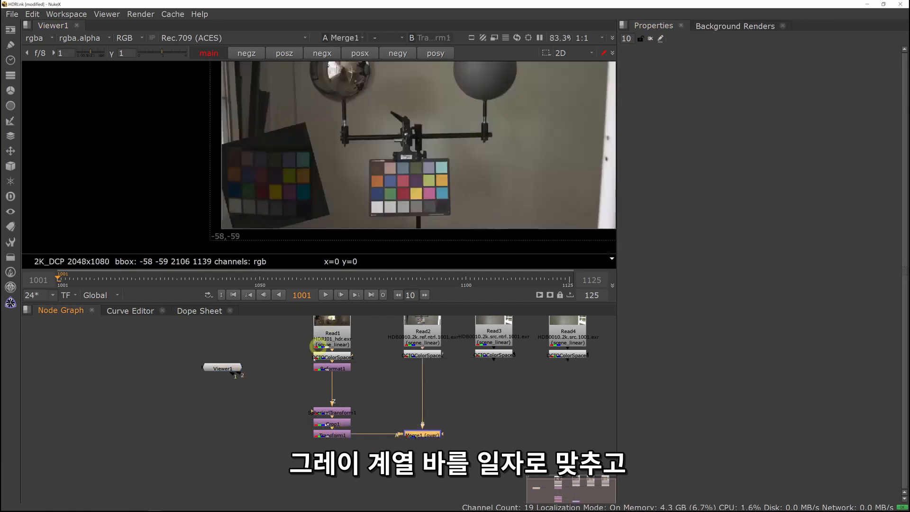
double_click(332, 435)
left_click_drag(265, 183, 385, 179)
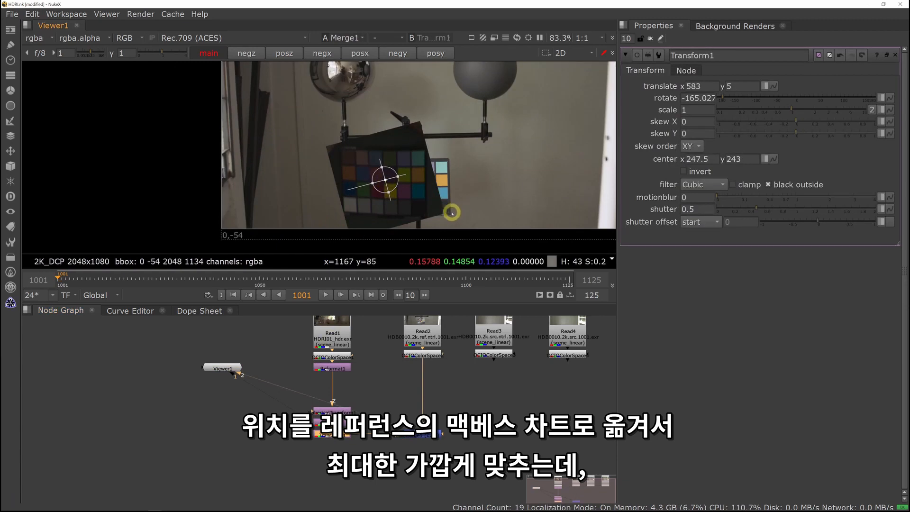
scroll(466, 195, "up", 3)
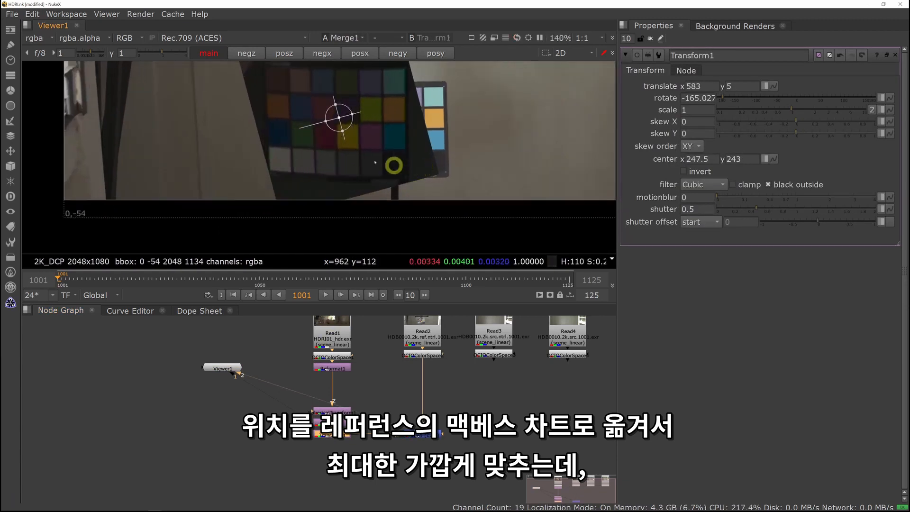
left_click_drag(342, 117, 371, 123)
middle_click_drag(514, 126, 528, 162)
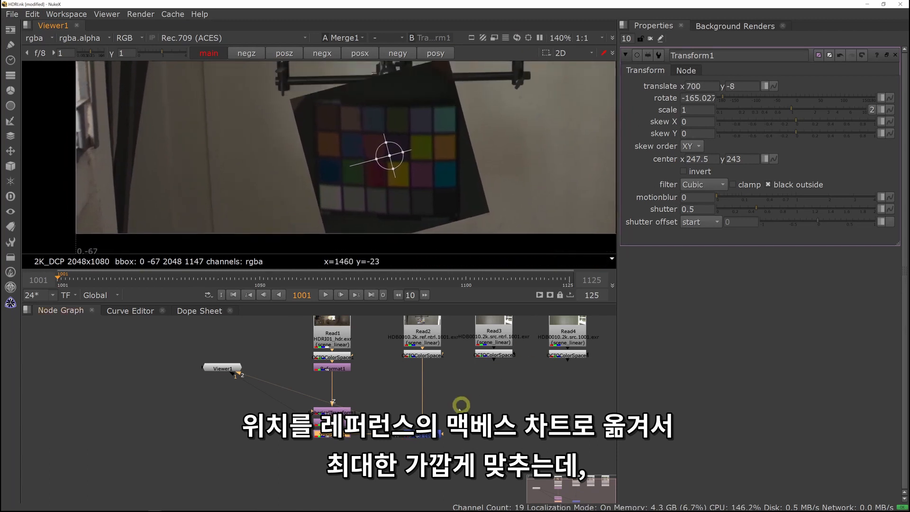
Set the Merge mix to 0.67 and refine the chart alignment to about translate x 714.2, y 0.8, rotate -161.4
double_click(432, 434)
mouse_move(817, 201)
left_mouse_down()
mouse_move(802, 203)
mouse_move(823, 199)
left_mouse_up()
scroll(406, 214, "up", 5)
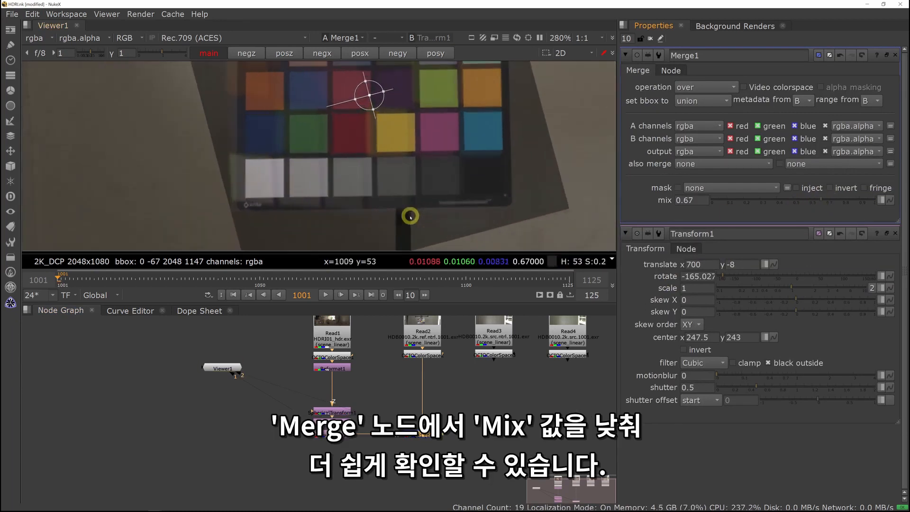
left_click_drag(362, 74, 382, 64)
mouse_move(381, 63)
left_mouse_down()
mouse_move(346, 69)
mouse_move(373, 63)
left_mouse_up()
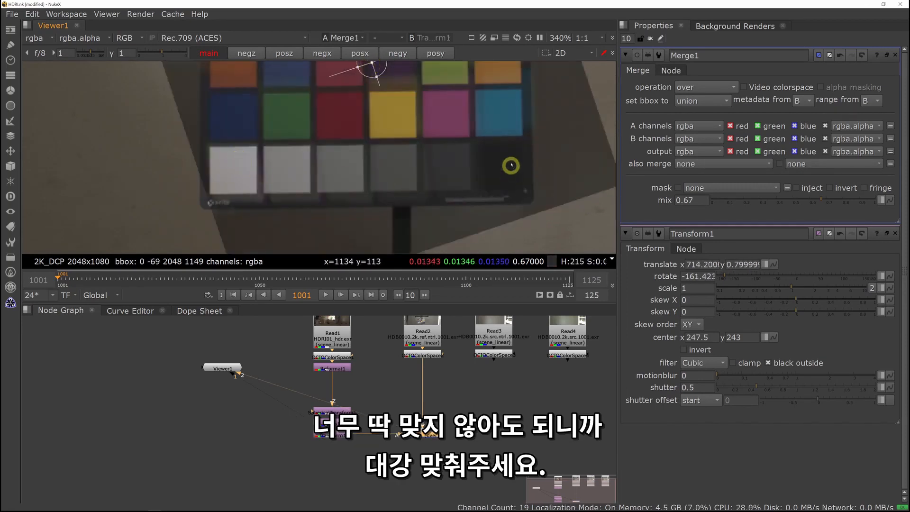
Set the Merge node's mix back to 1
middle_click_drag(518, 377, 514, 367)
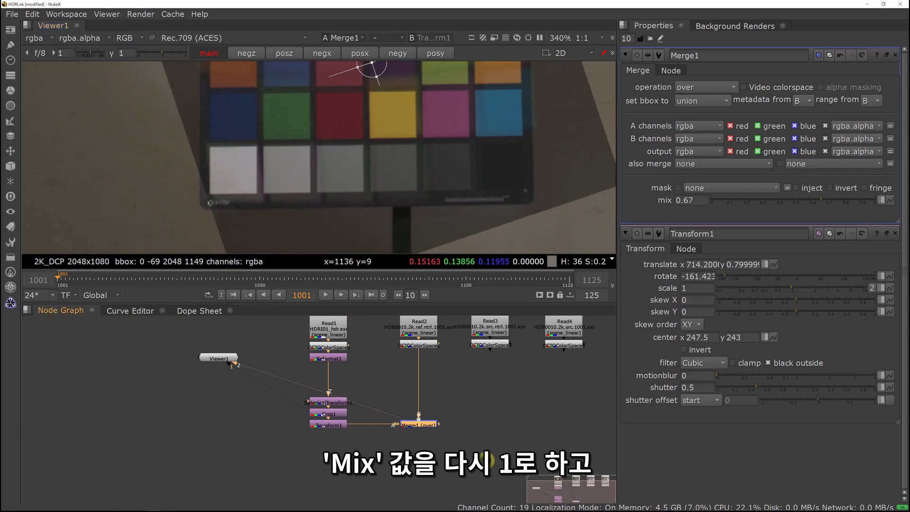
left_click_drag(834, 201, 878, 201)
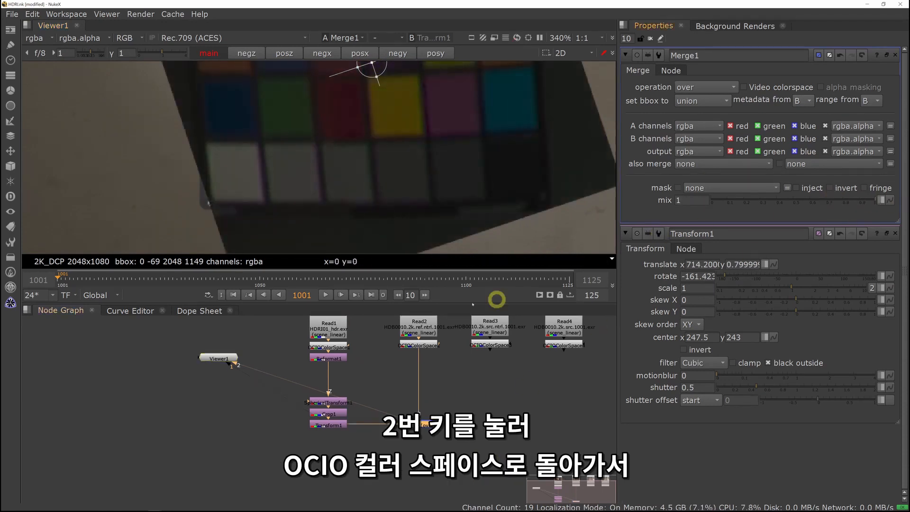
View the reference's OCIOColorSpace and place a sample box of about 35x30 pixels on the chart's fourth gray patch
left_click(425, 343)
key("2")
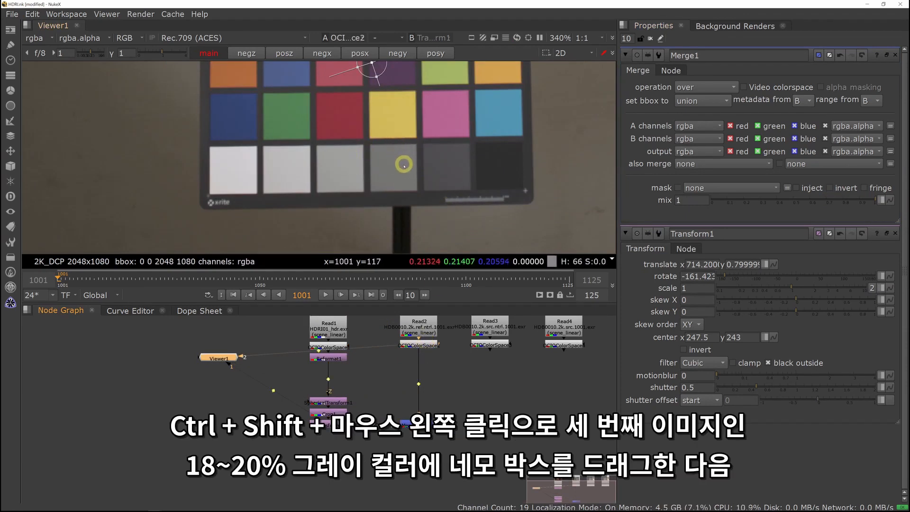
mouse_move(385, 157)
left_mouse_down("ctrl+shift")
mouse_move(413, 183)
mouse_move(392, 166)
left_mouse_up("ctrl+shift")
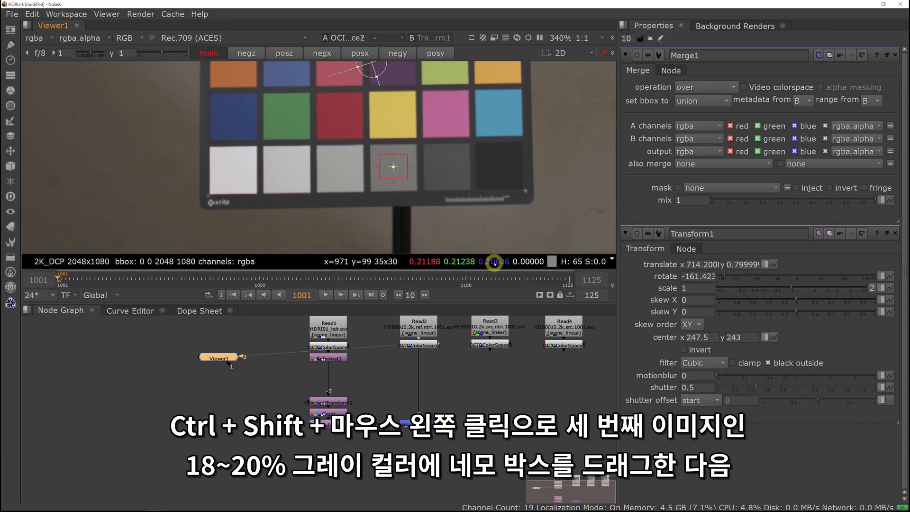
middle_click_drag(416, 210, 414, 207)
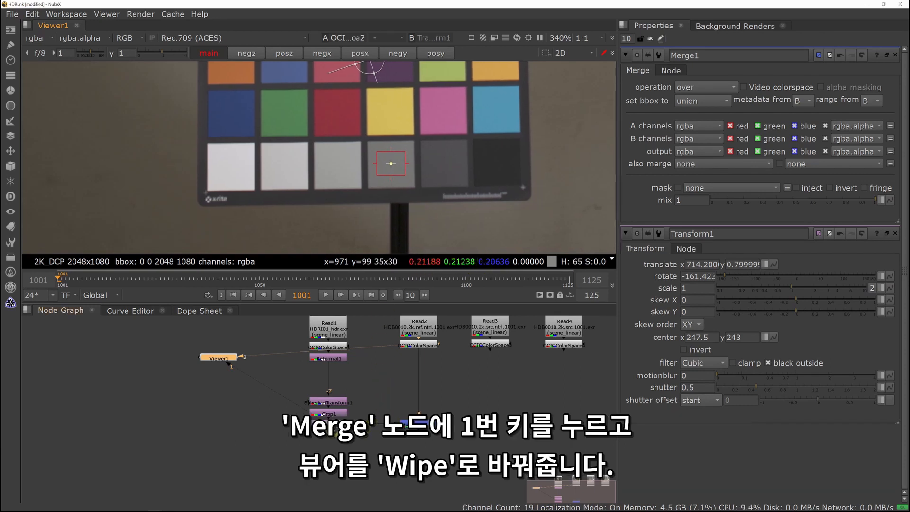
Set the viewer to compare the reference's OCIOColorSpace2 as A against Merge1 as B in under mode
key("1")
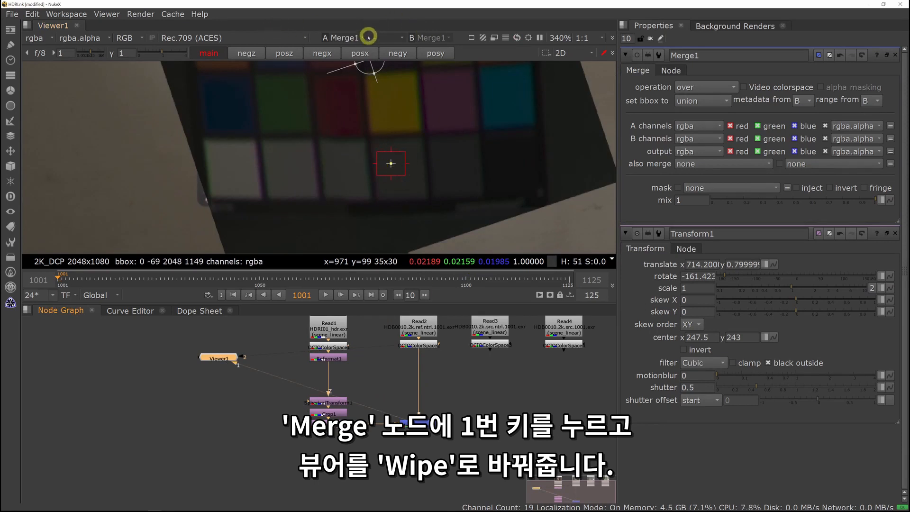
left_click(396, 35)
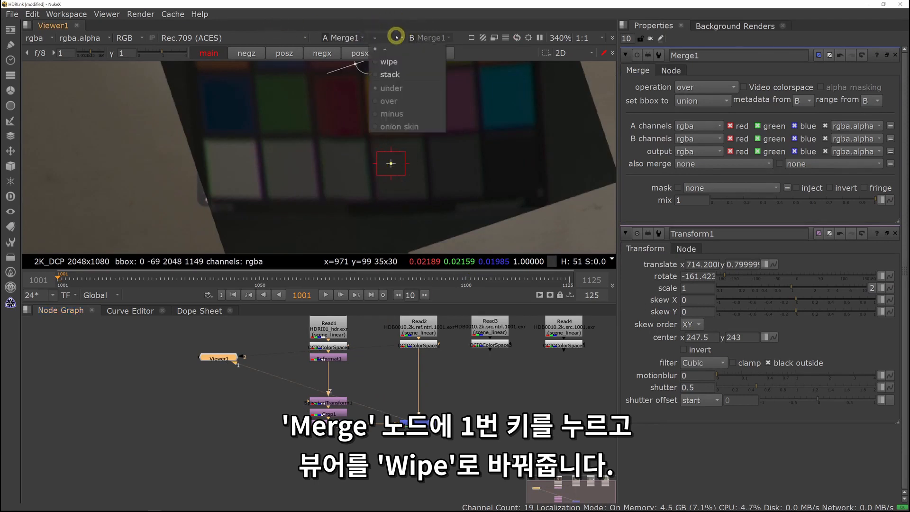
left_click(395, 65)
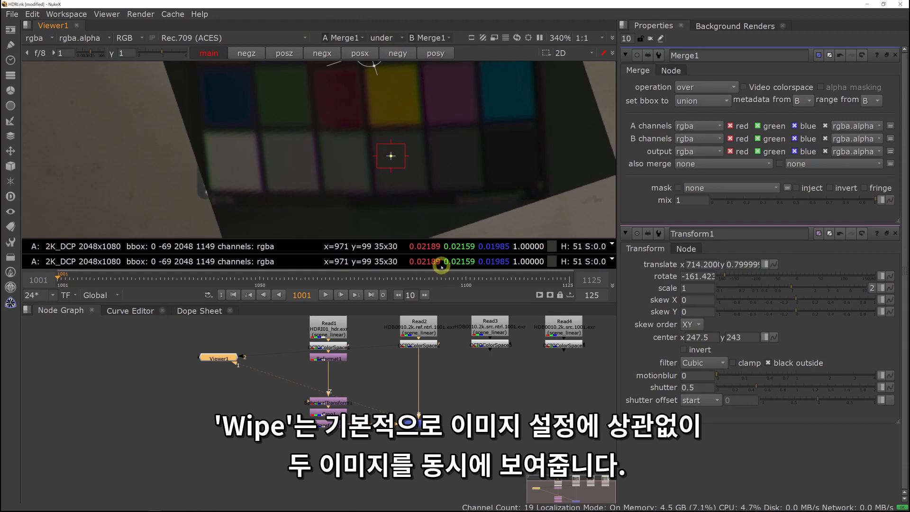
left_click(356, 38)
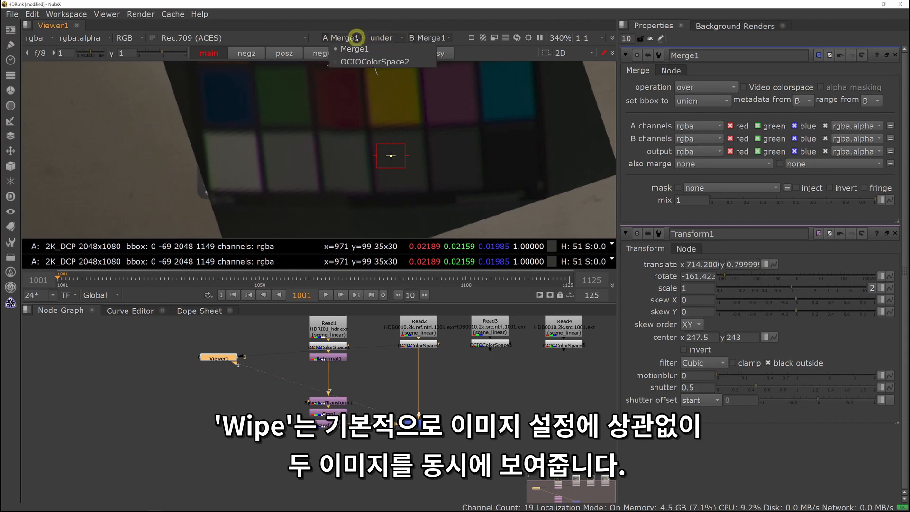
left_click(356, 61)
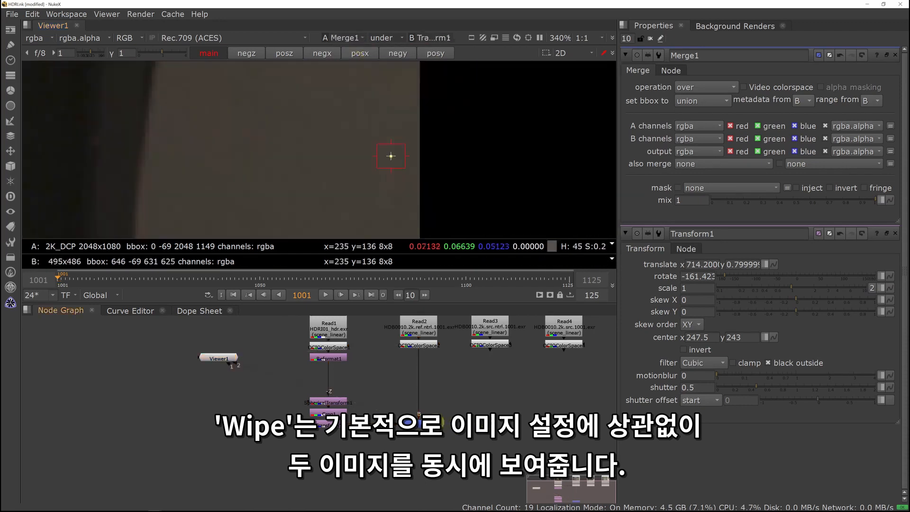
left_click(428, 353)
key("1")
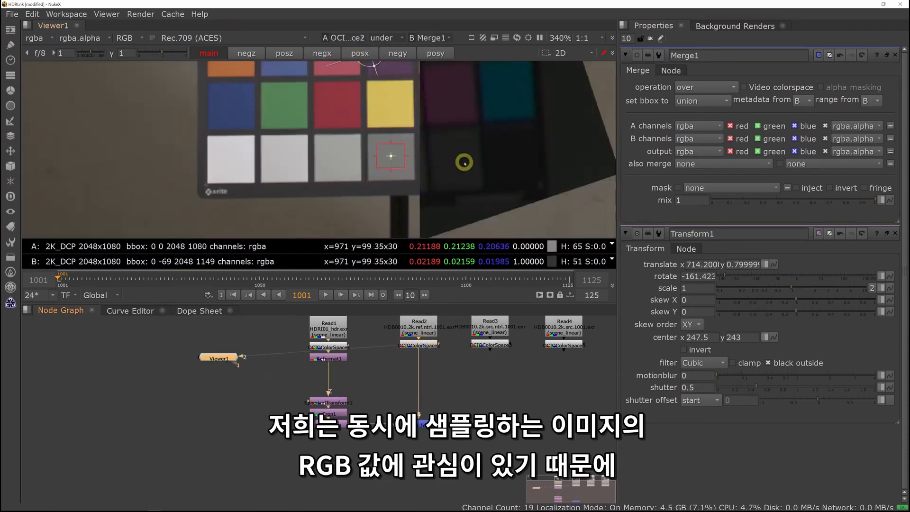
Shift the viewer's wipe divider to the chart's left edge to compare the full HDRI chart with the reference
scroll(465, 162, "down", 3)
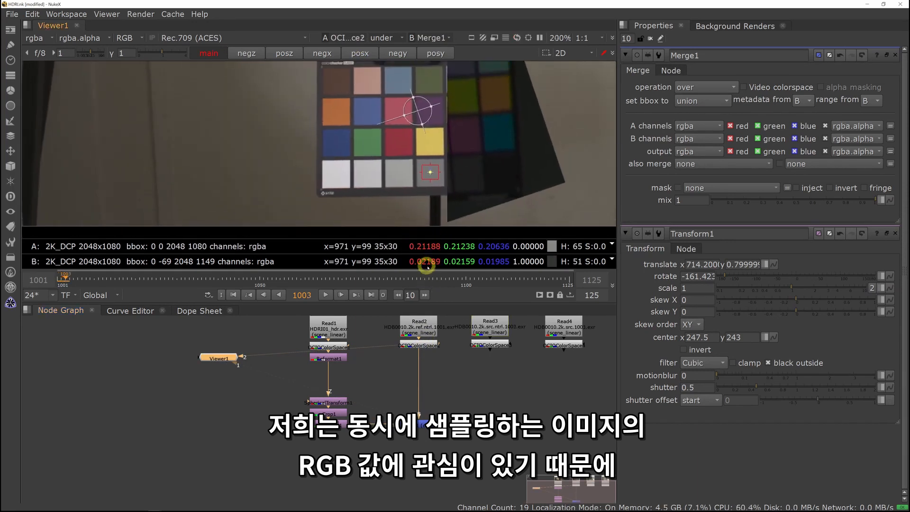
scroll(465, 162, "down", 3)
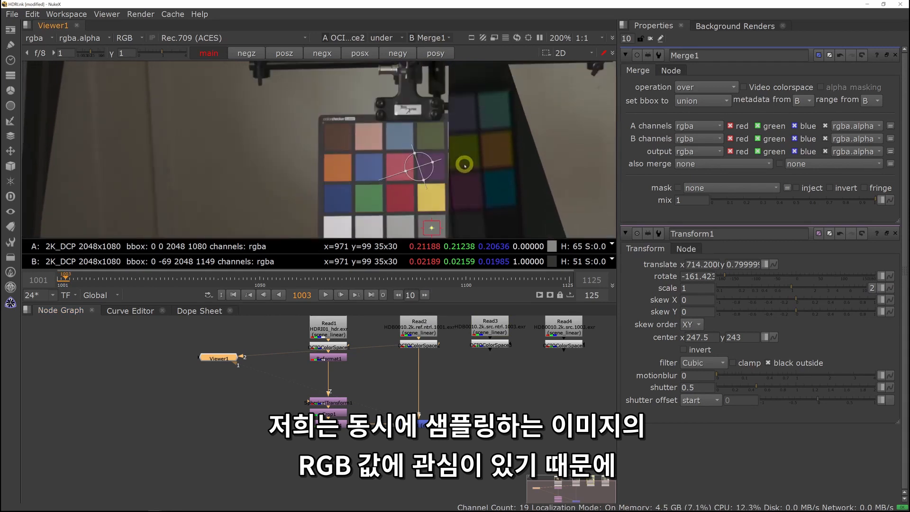
left_click(464, 90)
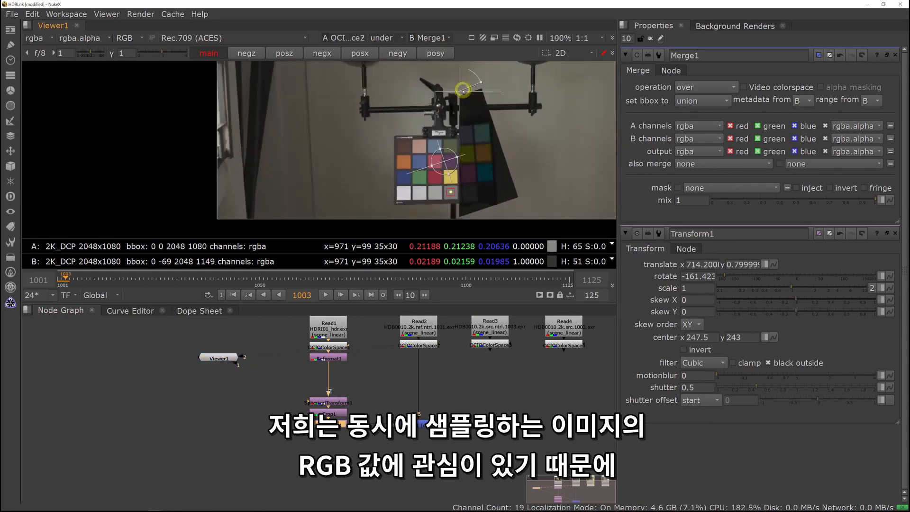
left_click_drag(477, 84, 390, 94)
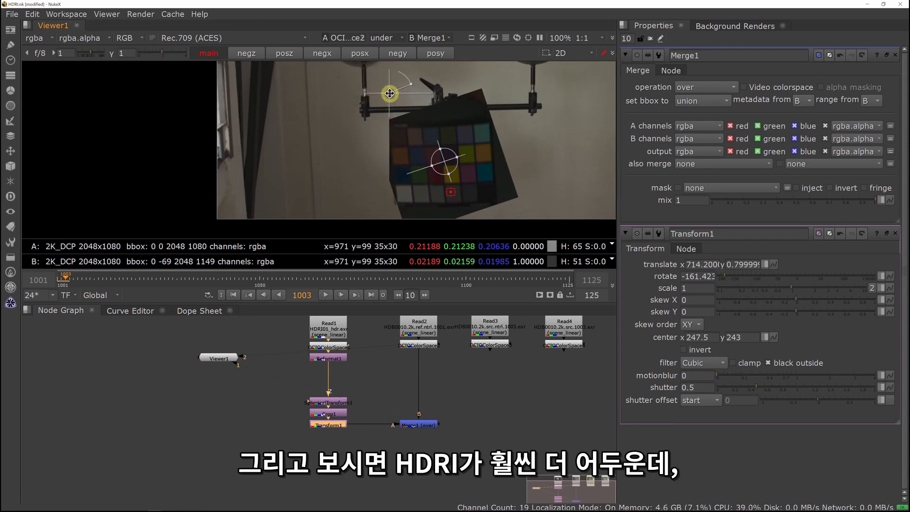
middle_click_drag(431, 142, 430, 93)
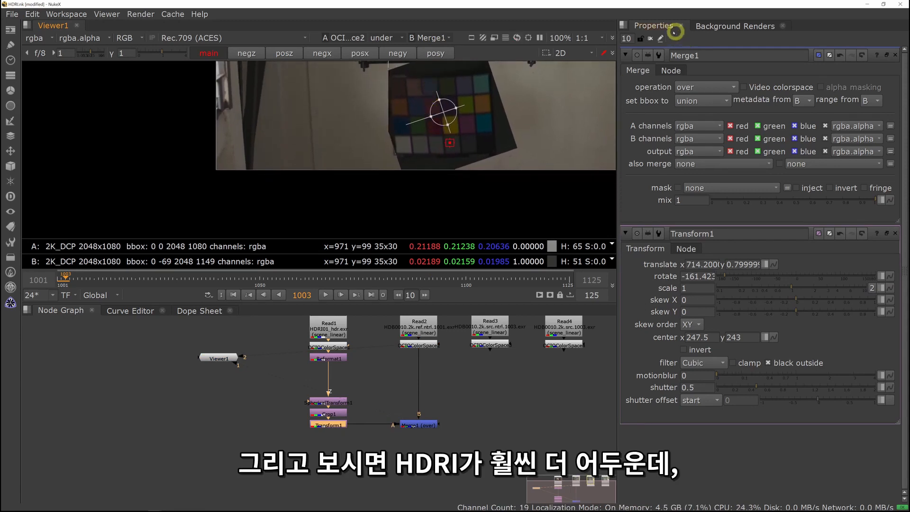
Clear the open node properties, add a Grade node between Transform1 and the Merge's A input, and set its gain to 4
left_click(650, 38)
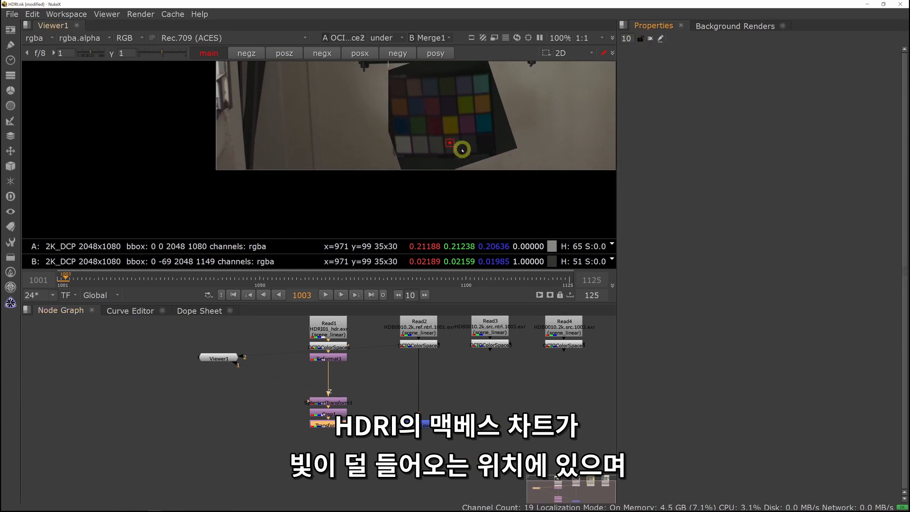
scroll(462, 150, "up", 3)
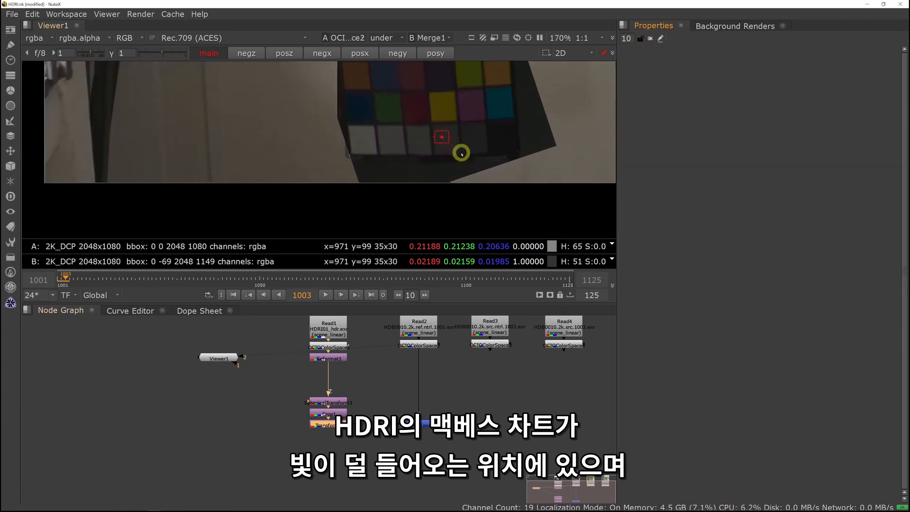
key("g")
left_click_drag(408, 427, 411, 435)
left_click(329, 436)
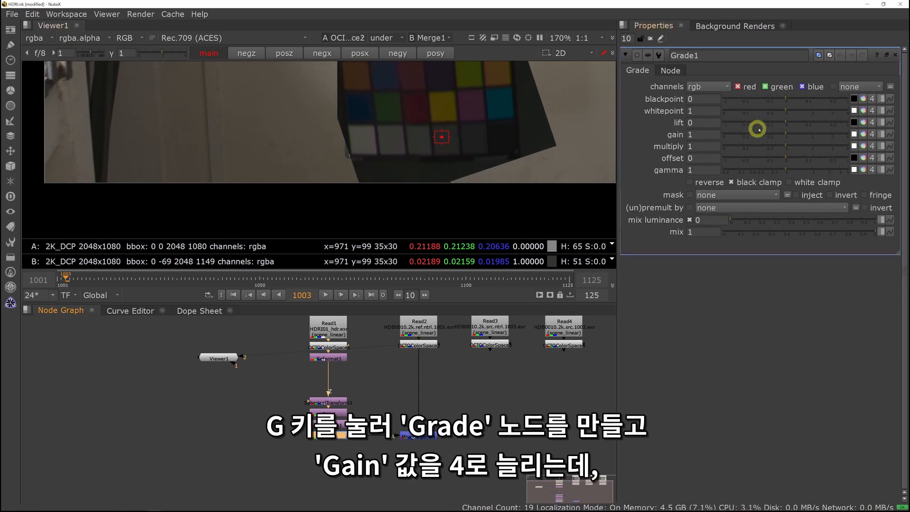
left_click_drag(788, 134, 873, 135)
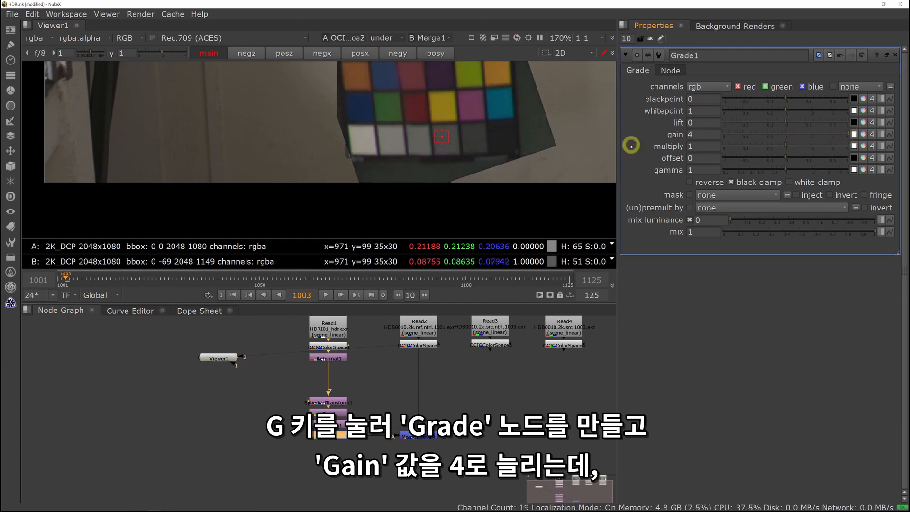
Sample the chart's black patch with a box of about 35x43 pixels and split the Grade's blackpoint into separate color channels
scroll(463, 167, "up", 1)
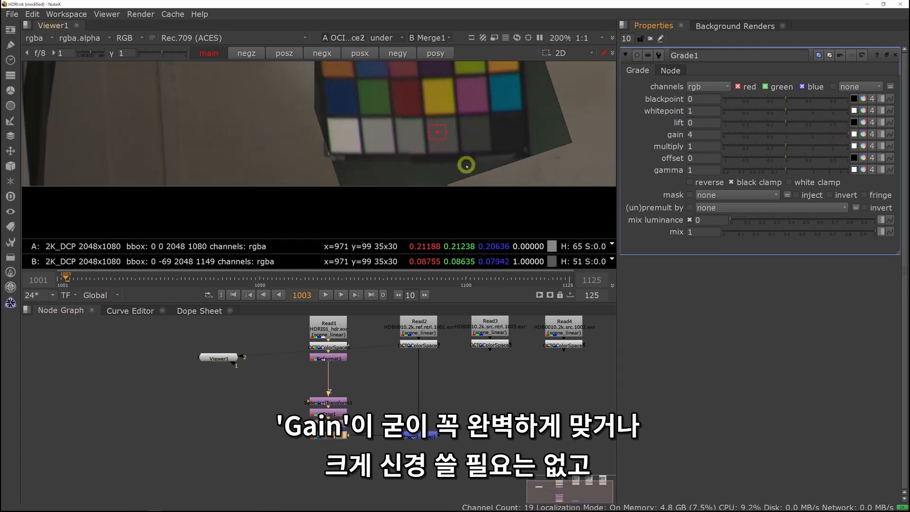
scroll(447, 161, "up", 1)
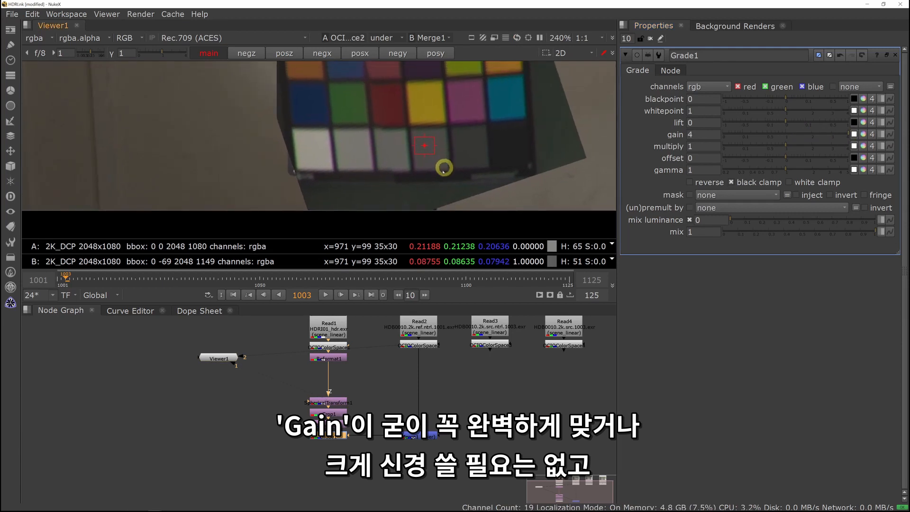
middle_click_drag(375, 167, 382, 173)
left_click_drag(431, 153, 515, 149, "ctrl")
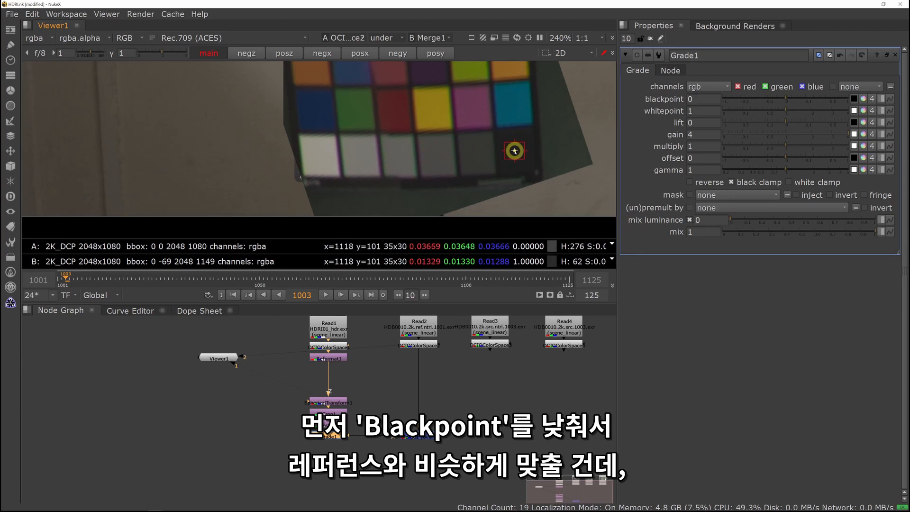
mouse_move(515, 151)
left_mouse_down("ctrl")
mouse_move(315, 157)
mouse_move(520, 153)
mouse_move(516, 138)
mouse_move(517, 163)
mouse_move(518, 152)
left_mouse_up("ctrl")
left_click(697, 86)
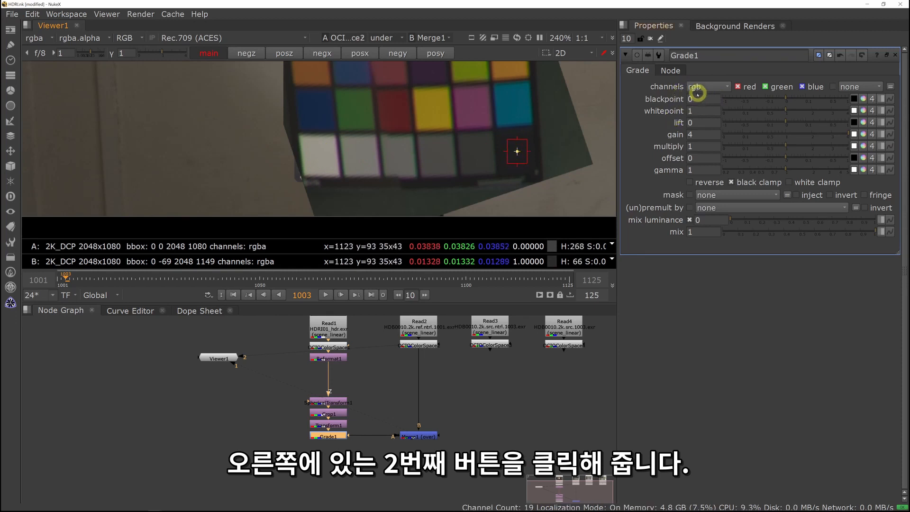
left_click(864, 99)
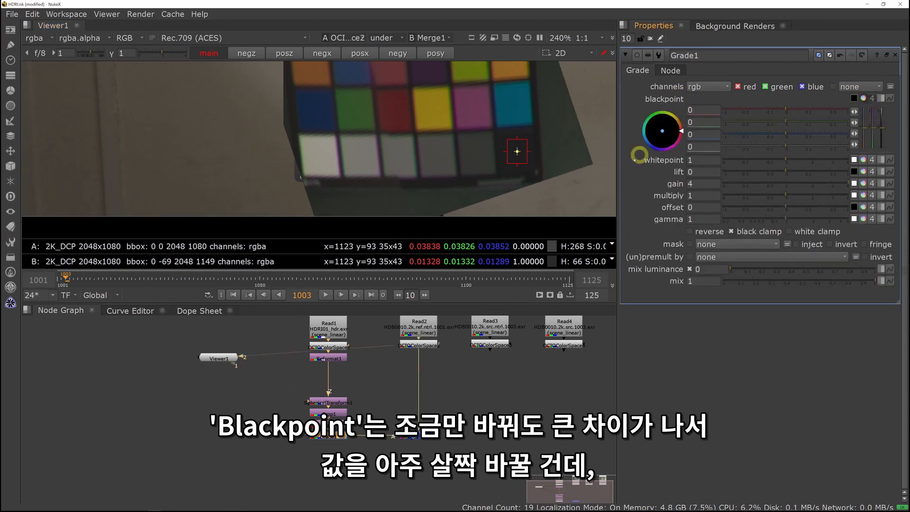
Set the Grade's blackpoint to red -0.0063, green -0.0063 and blue -0.0064 to match the reference's black patch
left_click_drag(785, 112, 784, 108)
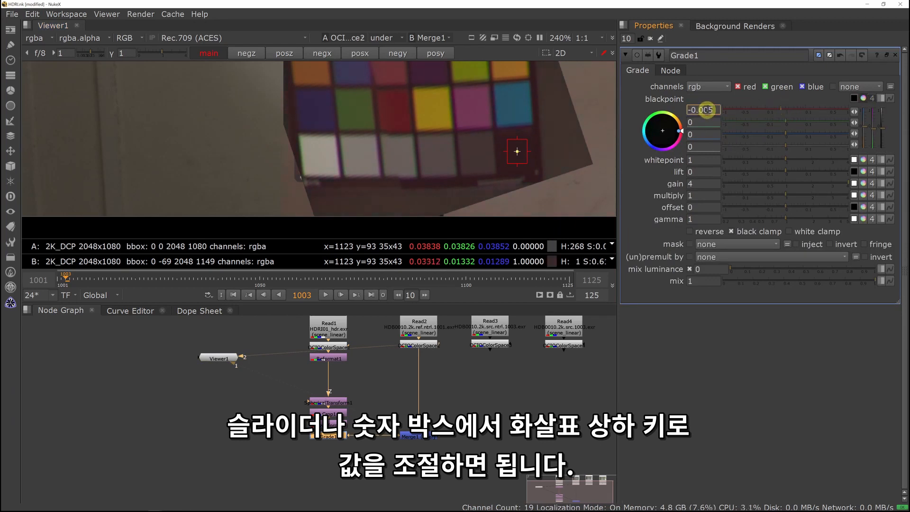
key("Down")
left_click_drag(786, 122, 782, 134)
left_click(710, 122)
key("Down")
key("Down")
key("Tab")
left_click(710, 134)
key("Down")
key("Right")
key("Down")
key("Down")
key("Down")
key("Down")
left_click(711, 111)
key("Down")
key("Down")
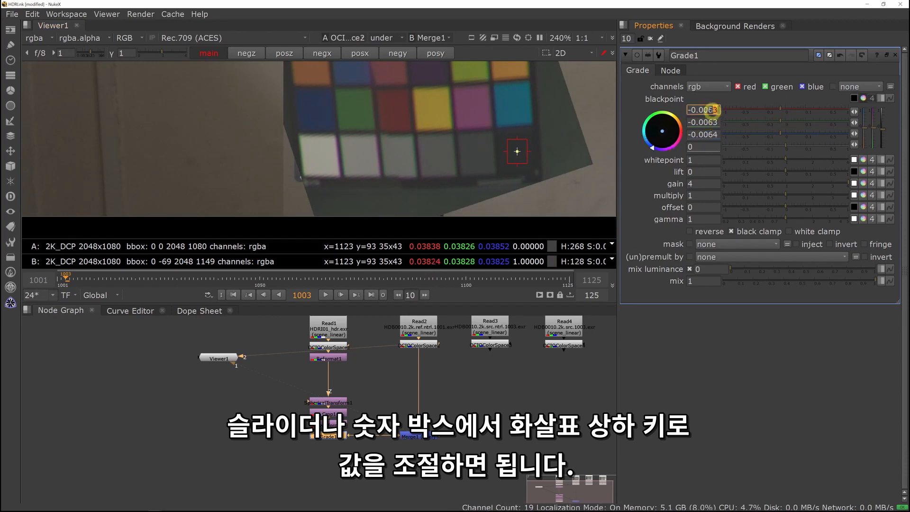
Sample the chart's white patch, split the whitepoint into separate channels and set its red value to 0.429
left_click_drag(517, 151, 320, 156, "ctrl")
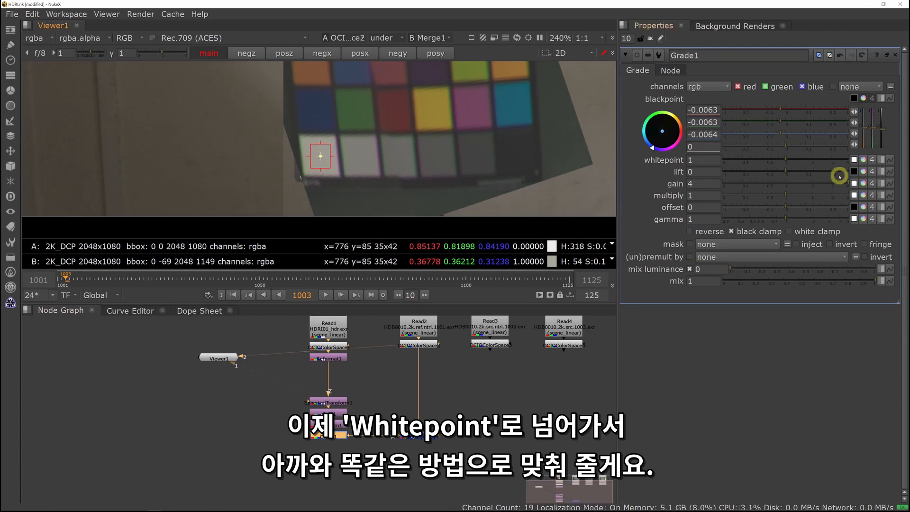
left_click(863, 159)
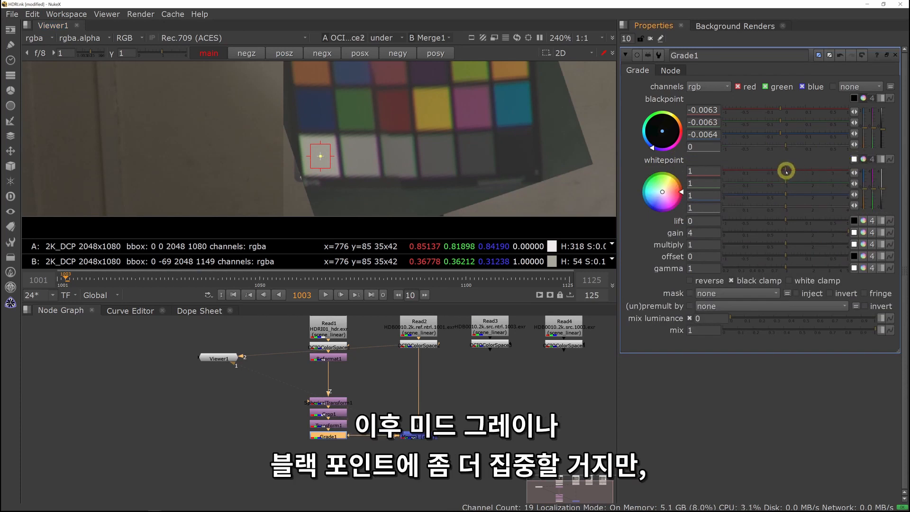
left_click_drag(789, 172, 770, 179)
key("Down")
key("Down")
key("Down")
key("Down")
key("Down")
key("Down")
key("Down")
key("Down")
key("Down")
key("Down")
key("Right")
key("Down")
key("Down")
key("Up")
Set the Grade's whitepoint to green 0.44 and blue 0.367
left_click_drag(786, 182, 759, 192)
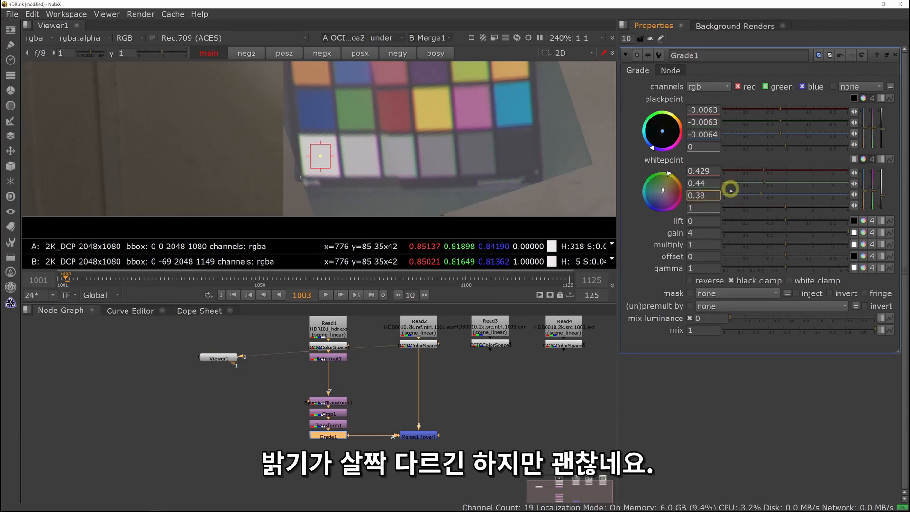
key("Down")
key("Down")
key("Up")
key("Right")
key("Down")
key("Down")
key("Down")
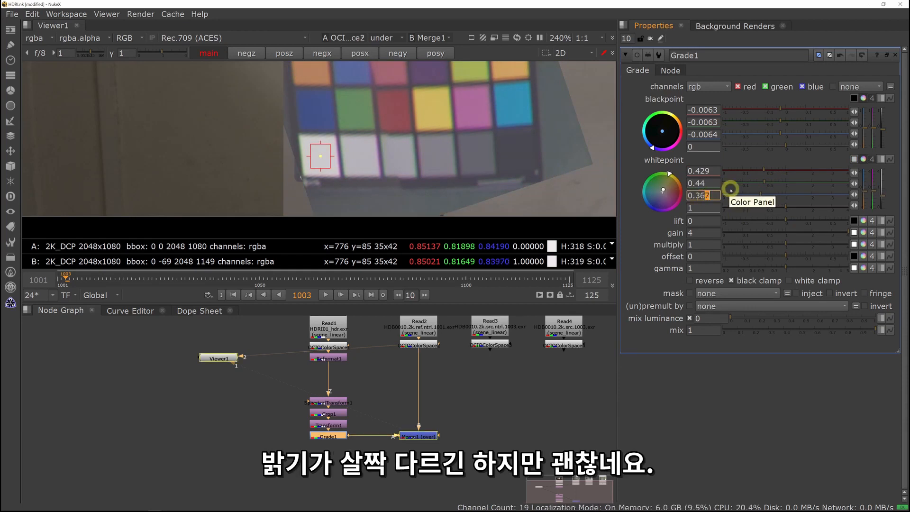
Sample the chart's mid-gray patch and set the Grade's multiply per channel to red 0.8, green 0.82 and blue 0.714
scroll(462, 170, "down", 4)
scroll(462, 170, "up", 3)
middle_click_drag(461, 391, 464, 379)
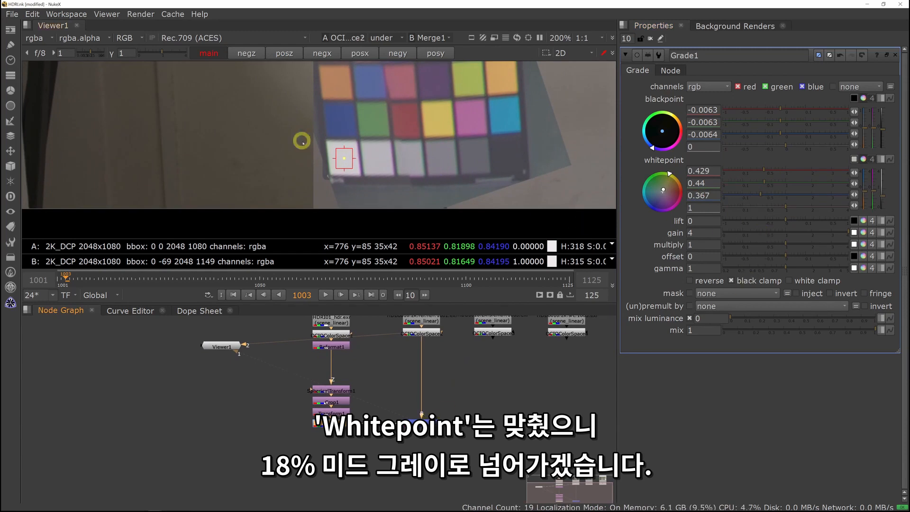
left_click_drag(343, 158, 441, 159)
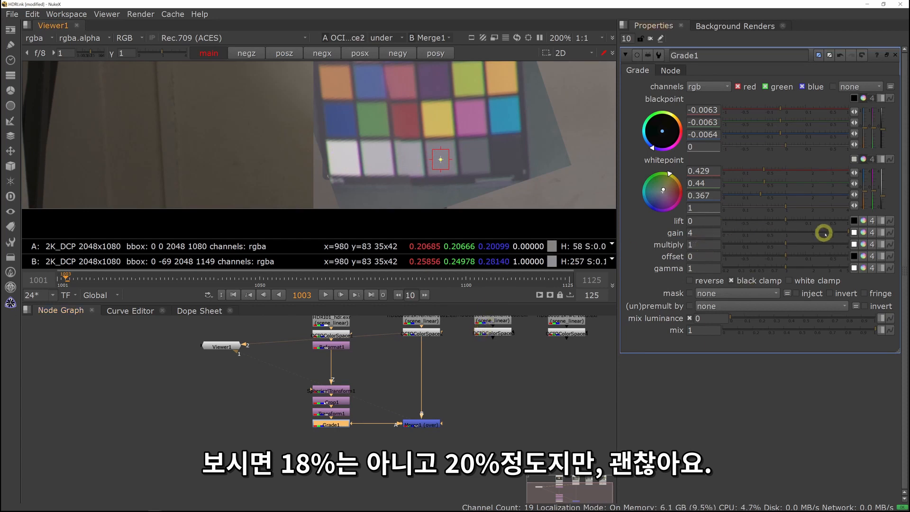
left_click(863, 244)
left_click_drag(795, 255, 779, 255)
left_click(701, 255)
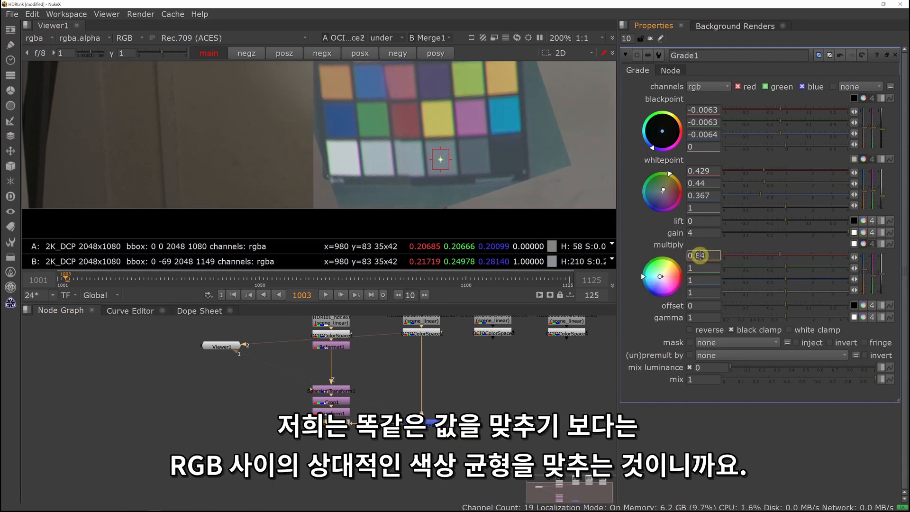
left_click(783, 268)
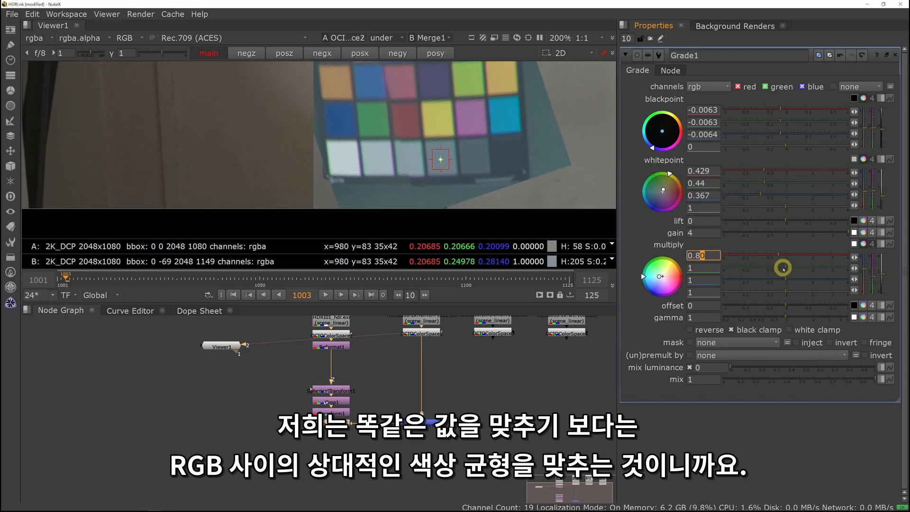
left_click_drag(783, 268, 777, 280)
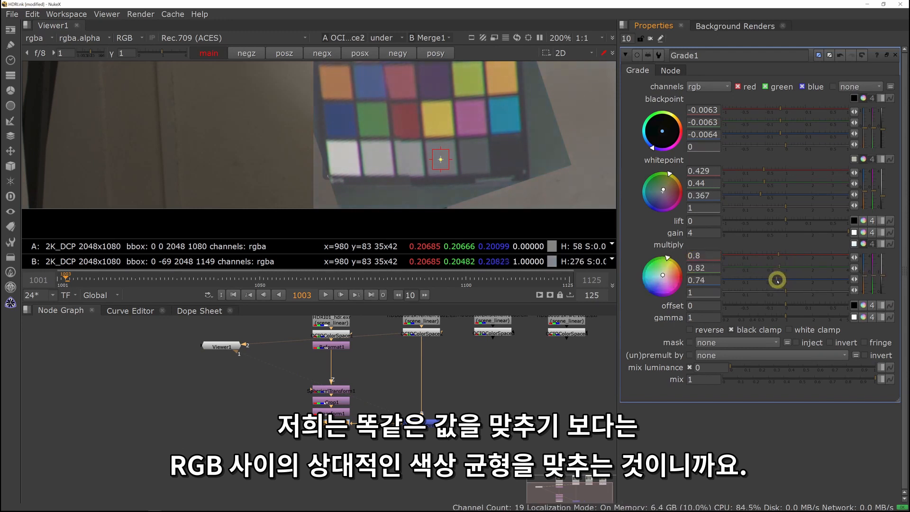
left_click(701, 280)
type("2")
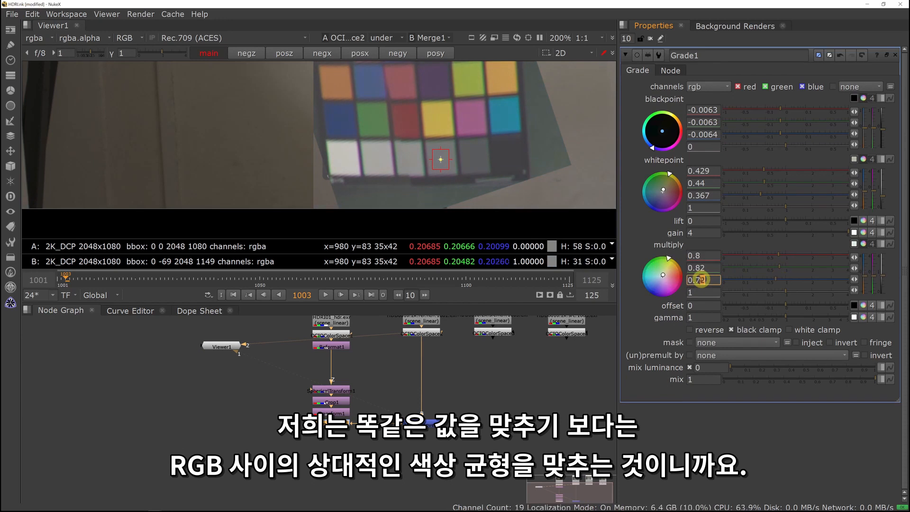
key("Down")
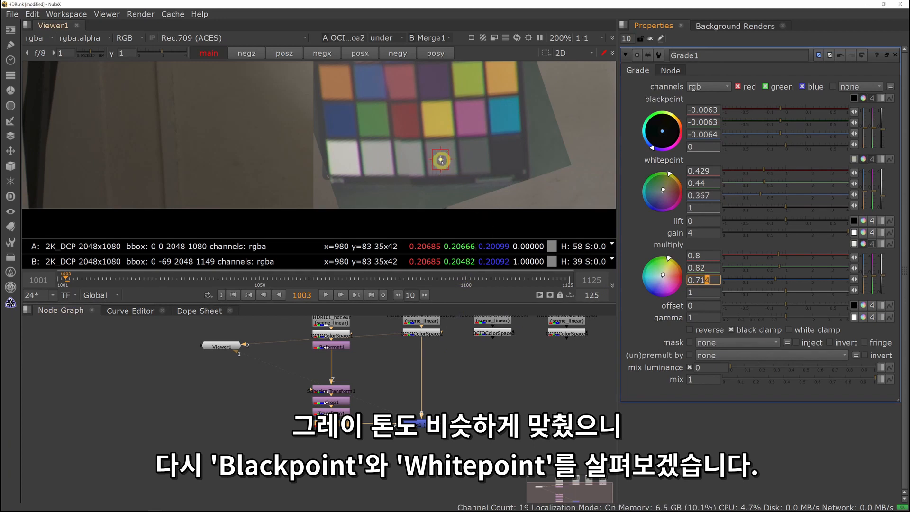
Resample the white and black patches and set the Grade's blackpoint to red -0.0016, green -0.00157 and blue -0.00156
left_click_drag(441, 160, 345, 161)
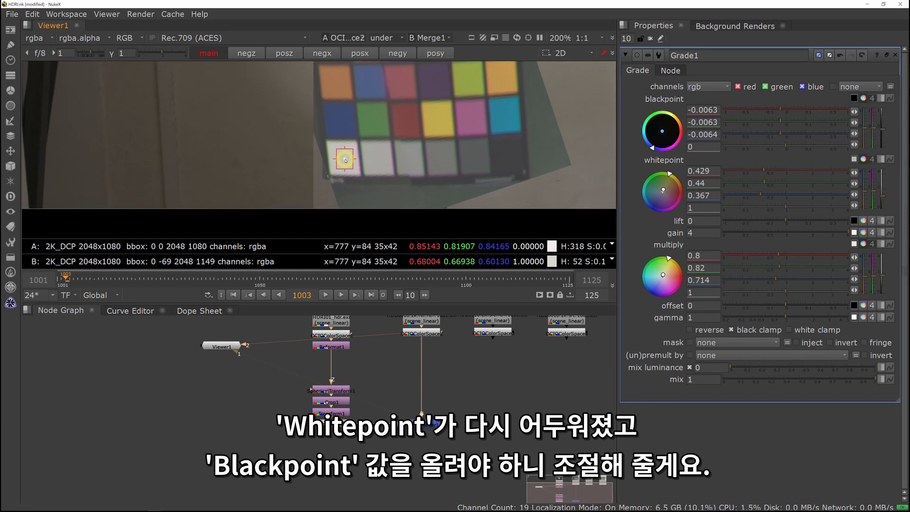
left_click_drag(346, 161, 506, 153)
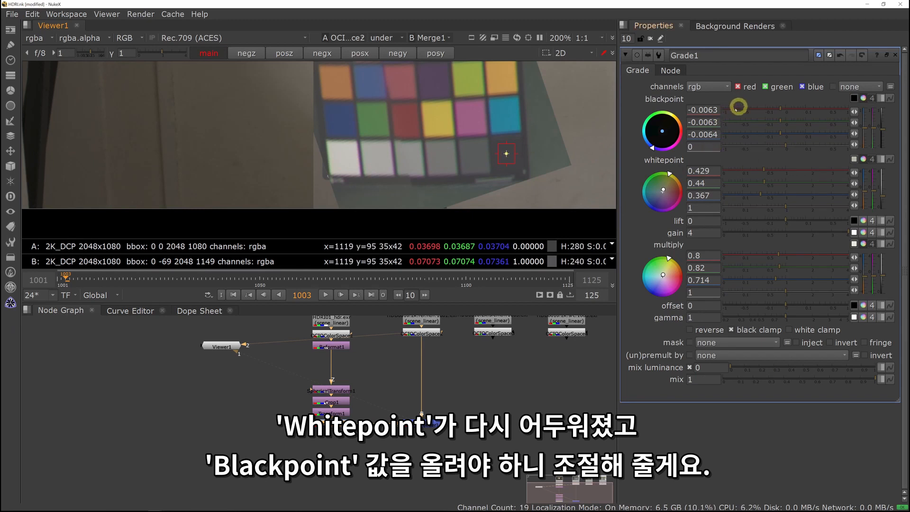
left_click_drag(772, 106, 782, 108)
type("6")
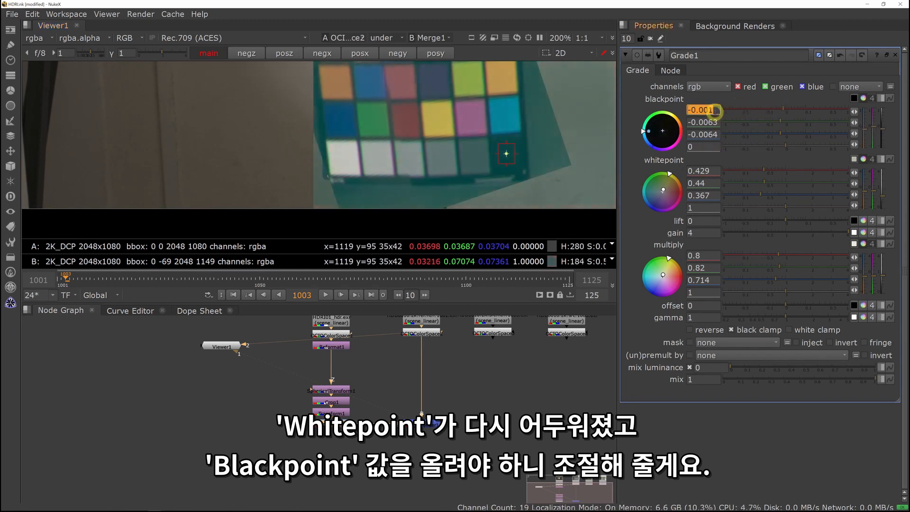
key("Up")
key("Up")
key("Up")
key("Up")
key("Up")
key("Right")
key("Down")
key("Down")
left_click(710, 134)
key("Down")
key("Up")
key("Right")
key("Down")
key("Right")
key("Up")
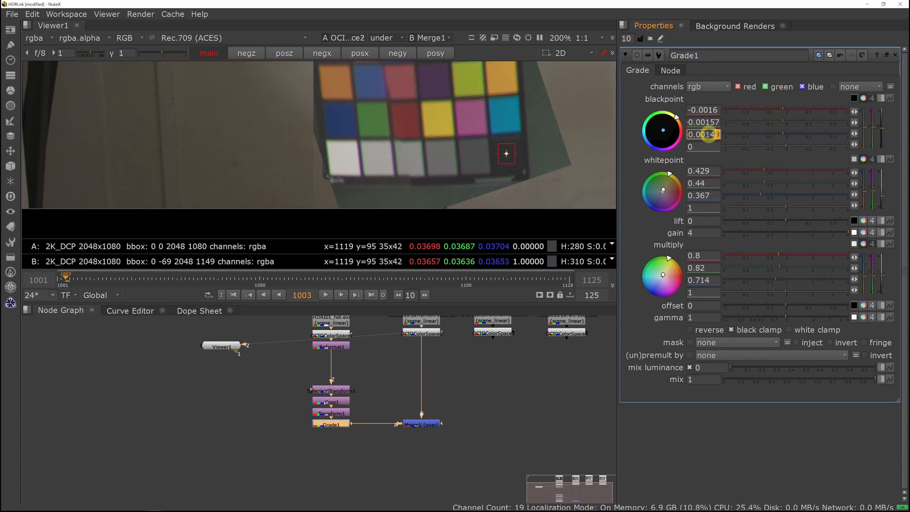
Compare the mid-gray patch in Merge1 with the reference's OCIOColorSpace2, using a sample box of about 19x42 pixels
middle_click_drag(508, 379, 507, 385)
left_click(470, 456)
key("1")
left_click_drag(505, 154, 442, 157)
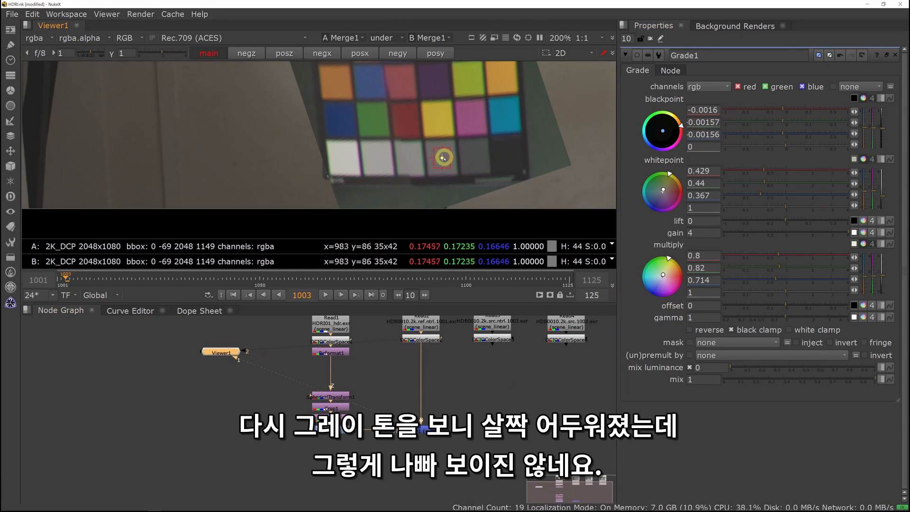
left_click(421, 340)
key("1")
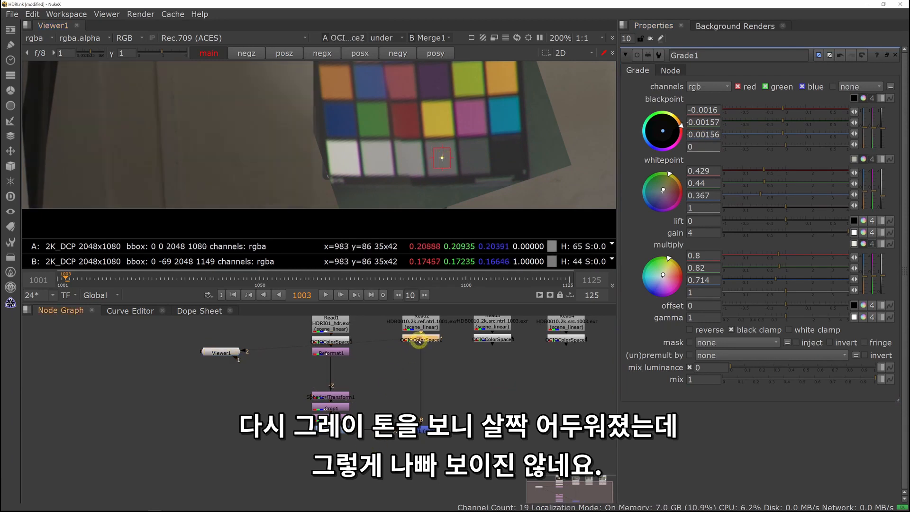
mouse_move(434, 148)
left_mouse_down("ctrl+shift")
mouse_move(429, 162)
mouse_move(342, 164)
mouse_move(444, 160)
left_mouse_up("ctrl+shift")
Set Grade1's multiply to red 0.92, green 0.96 and blue 0.85 to match the reference's mid-gray
left_click(327, 430)
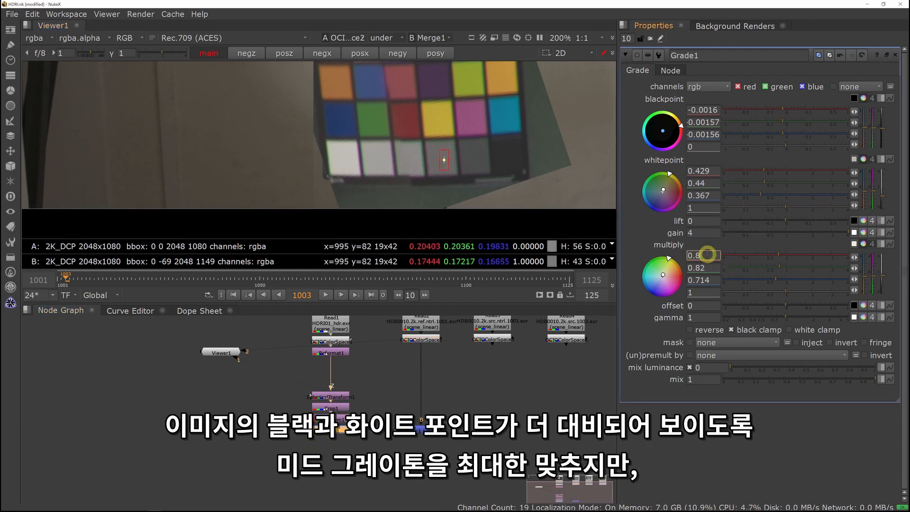
left_click_drag(780, 257, 784, 257)
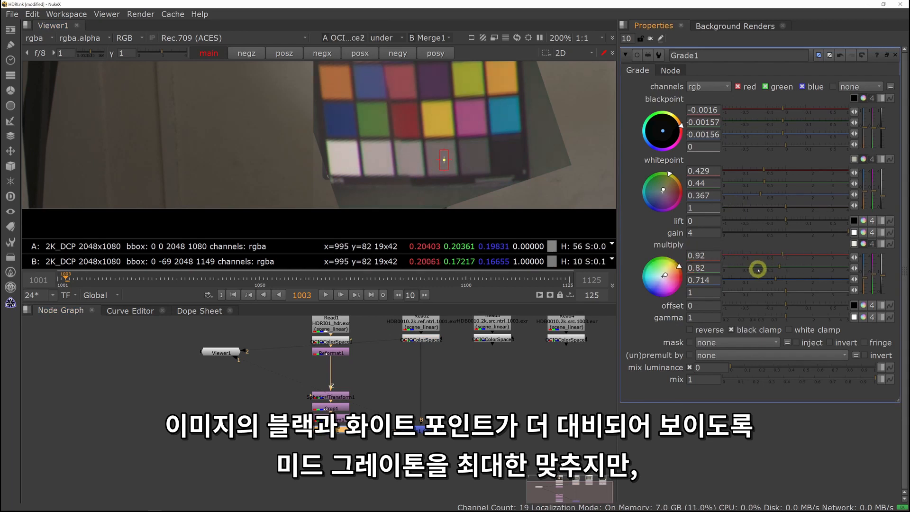
left_click_drag(780, 267, 784, 266)
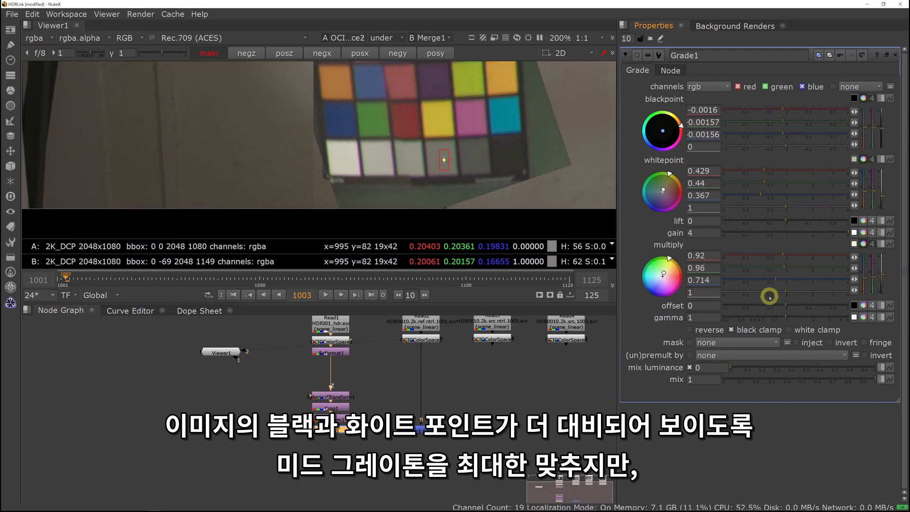
left_click_drag(776, 281, 780, 280)
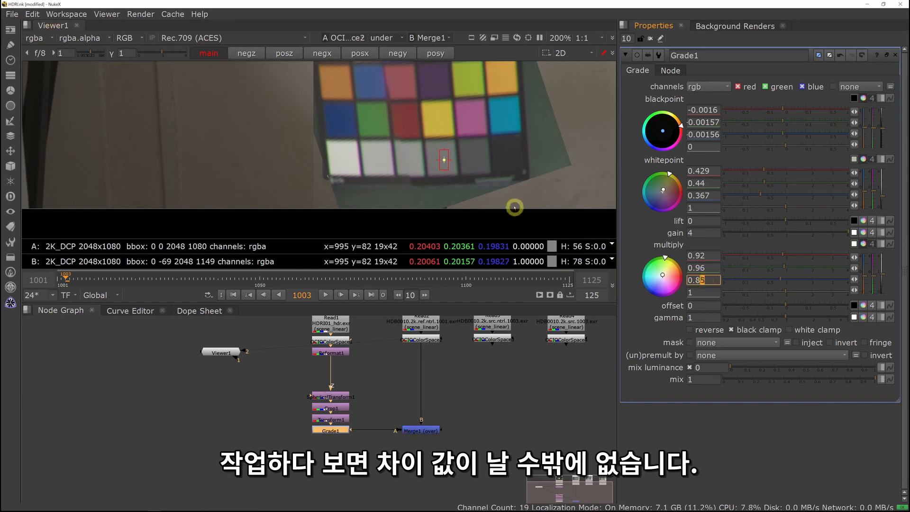
Resample the mid-gray patch with a box of about 36x42 pixels and set the blue multiply to 0.86
left_click(446, 160, "ctrl")
left_click_drag(444, 161, 445, 161, "ctrl")
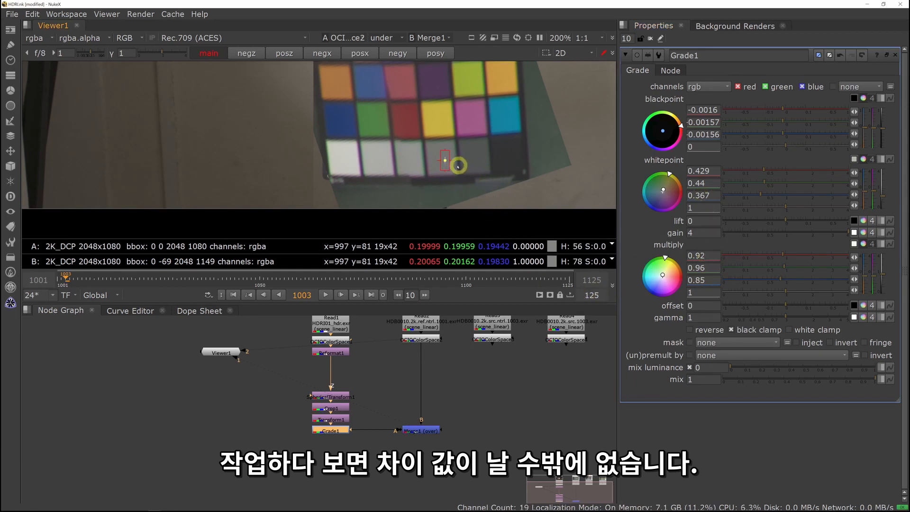
mouse_move(441, 160)
left_mouse_down()
mouse_move(448, 162)
mouse_move(442, 158)
left_mouse_up()
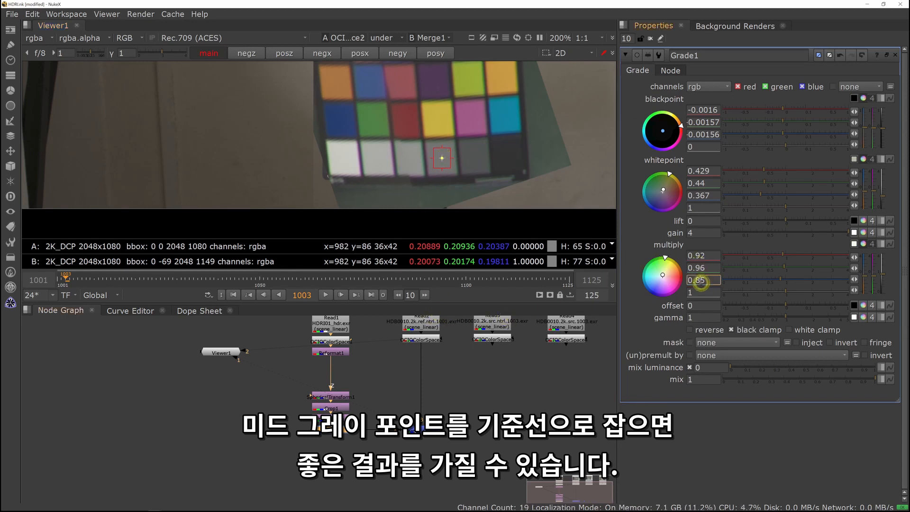
key("Up")
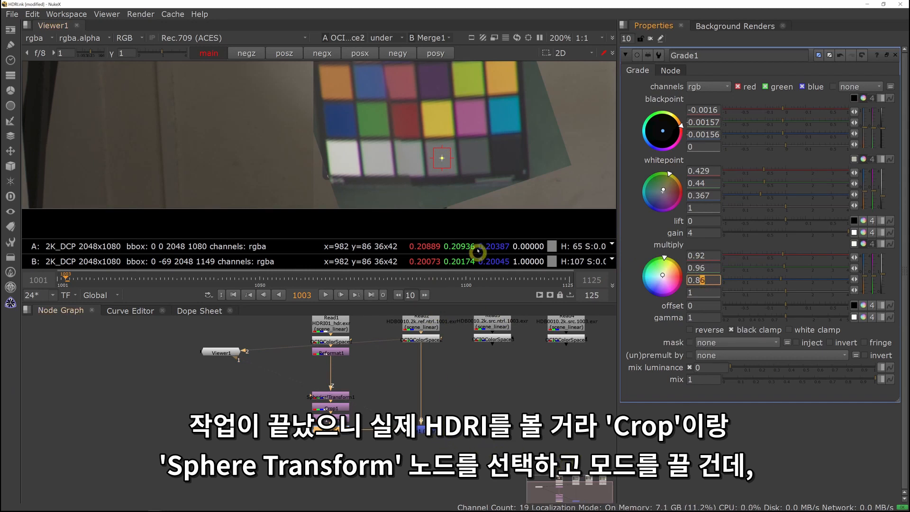
Disable the SphericalTransform, Crop and Transform nodes above Grade1 and shift the viewer's wipe divider over the full HDRI
scroll(452, 131, "down", 5)
middle_click_drag(452, 132, 452, 142)
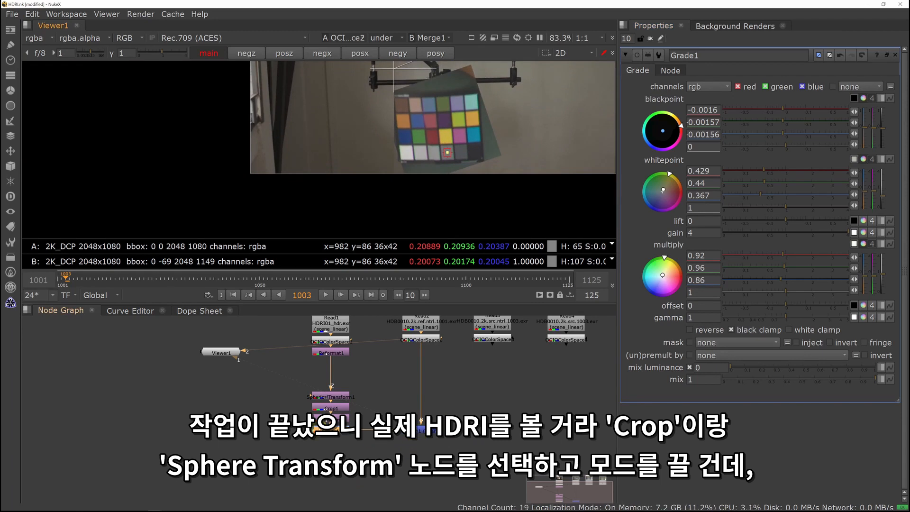
left_click_drag(289, 378, 355, 422)
key("d")
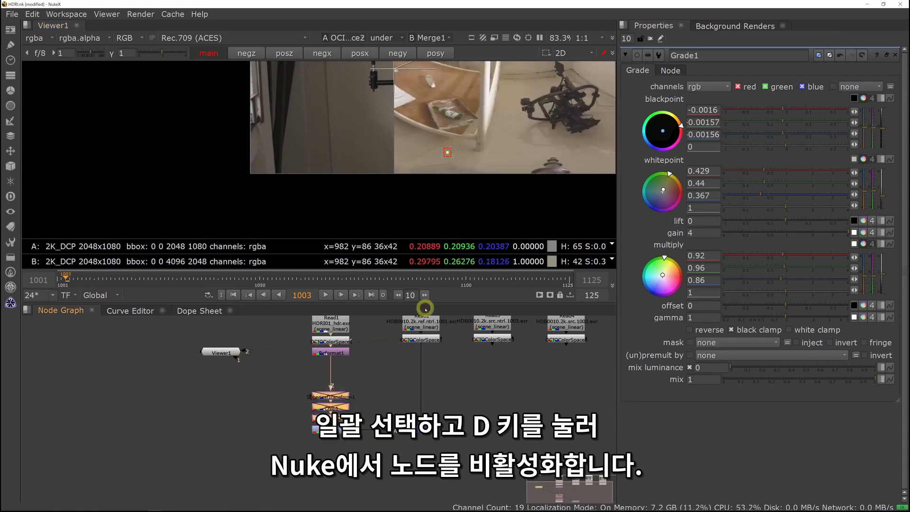
scroll(484, 173, "down", 3)
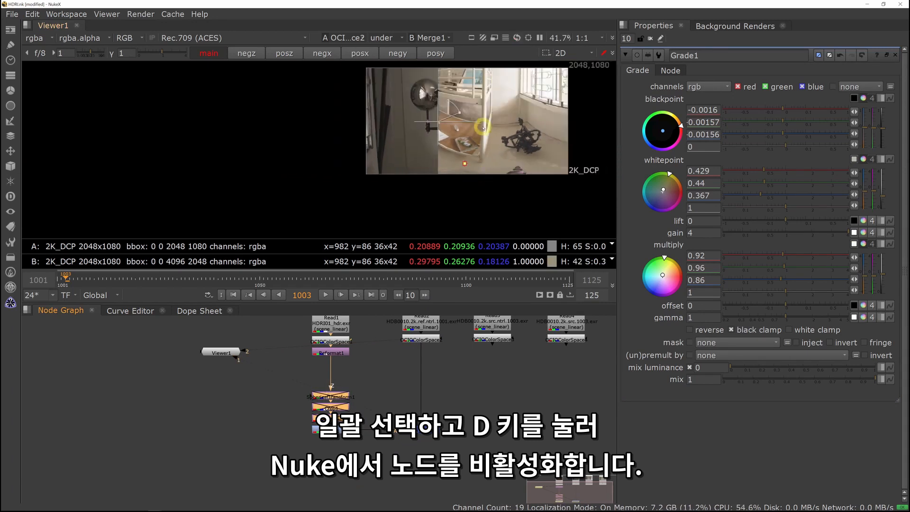
middle_click_drag(483, 128, 481, 144)
mouse_move(436, 138)
left_mouse_down()
mouse_move(588, 139)
mouse_move(233, 144)
mouse_move(452, 143)
mouse_move(357, 152)
mouse_move(445, 150)
left_mouse_up()
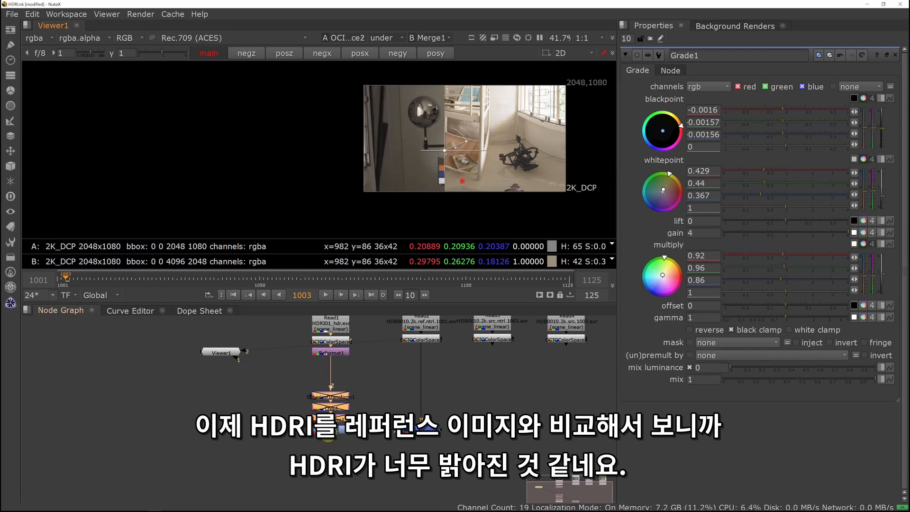
Compare the brightness of Grade1's full LatLong HDRI with the reference's OCIOColorSpace2, using a wipe in the viewer
left_click(328, 433)
key("1")
scroll(519, 168, "up", 4)
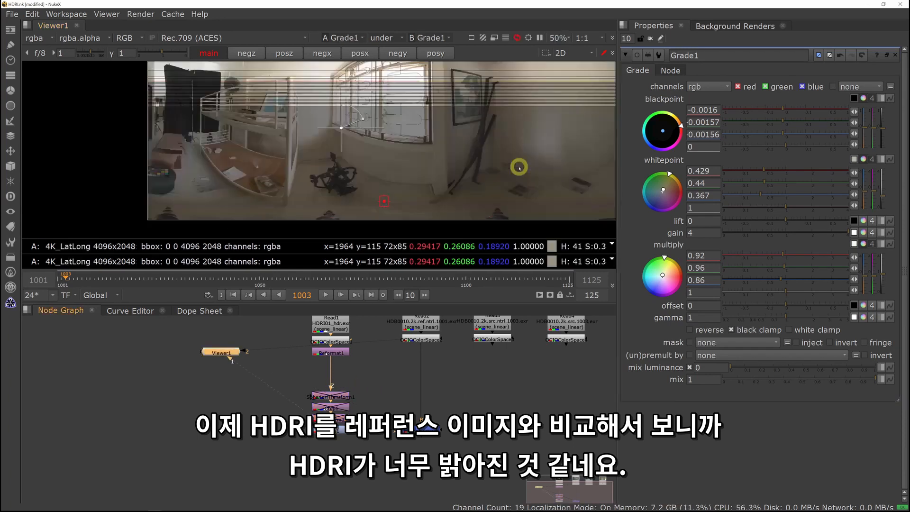
scroll(519, 148, "up", 1)
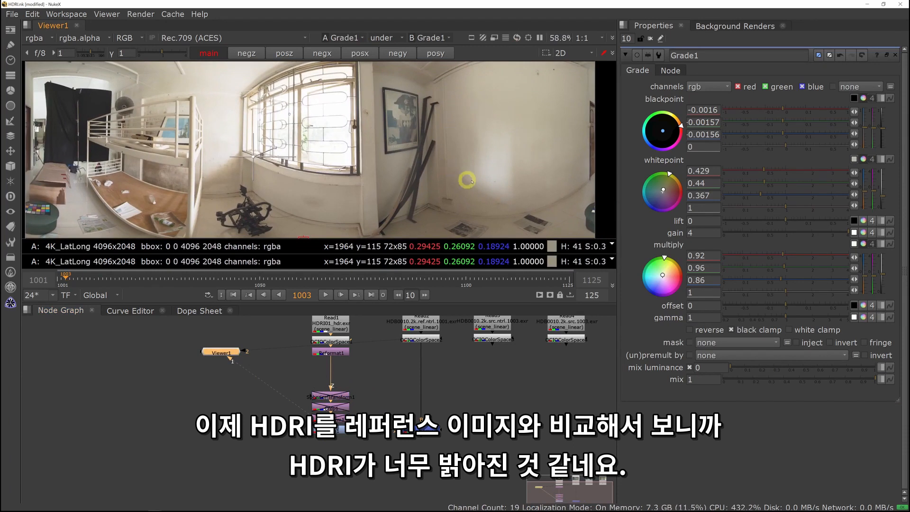
left_click(417, 346)
key("1")
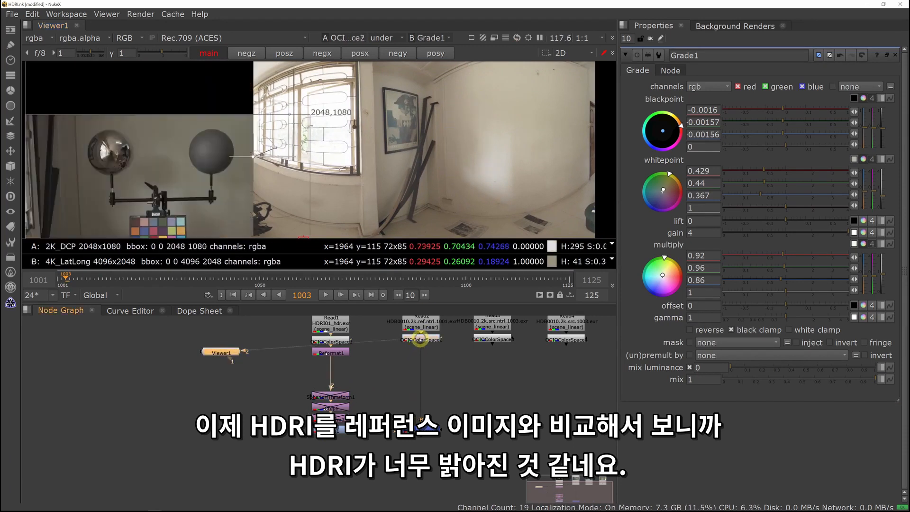
middle_click_drag(192, 152, 365, 153)
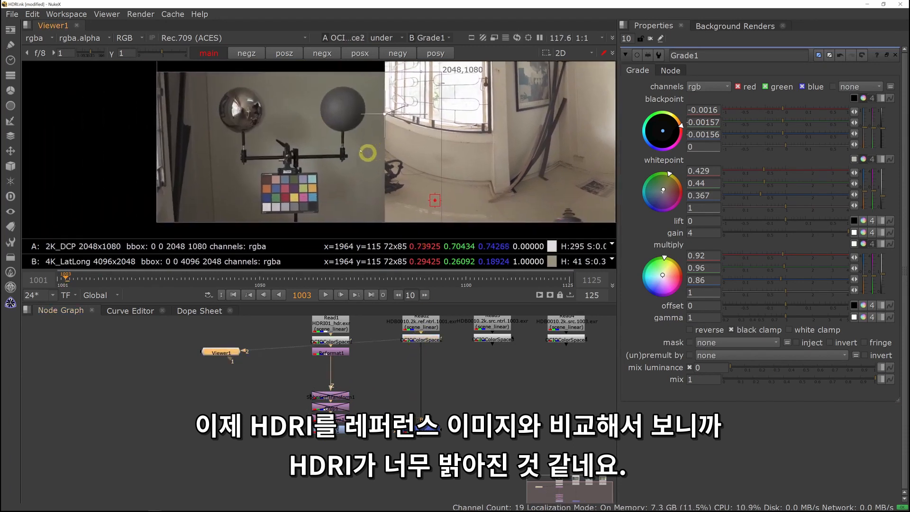
scroll(290, 129, "down", 5)
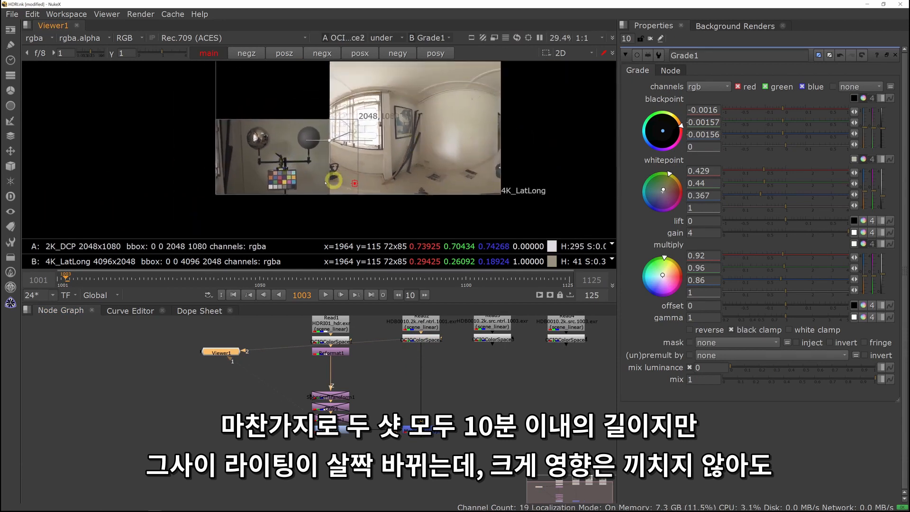
scroll(311, 183, "up", 3)
middle_click_drag(463, 142, 433, 217)
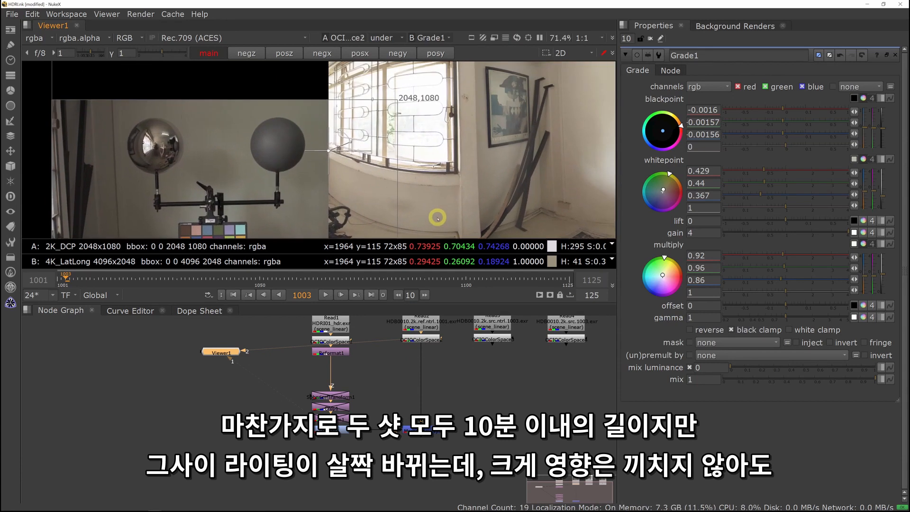
scroll(427, 79, "down", 2)
middle_click_drag(437, 145, 384, 163)
scroll(384, 162, "up", 1)
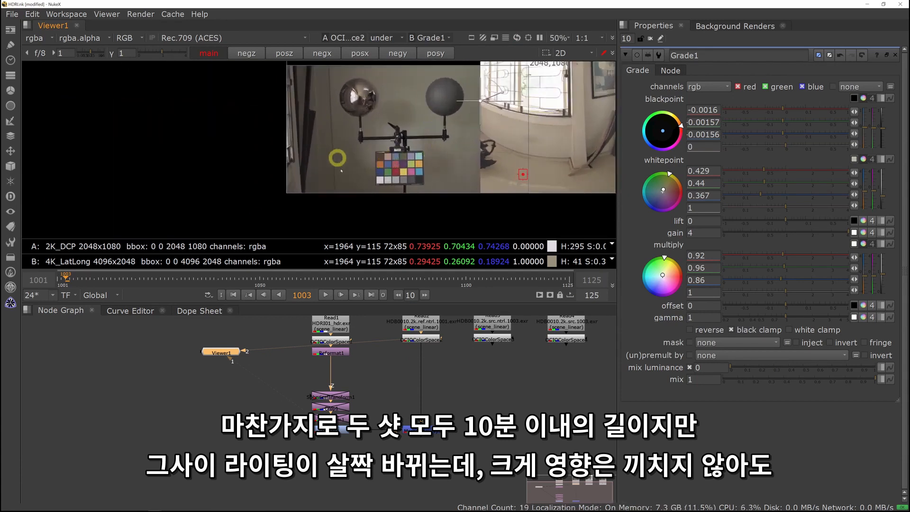
scroll(409, 182, "up", 4)
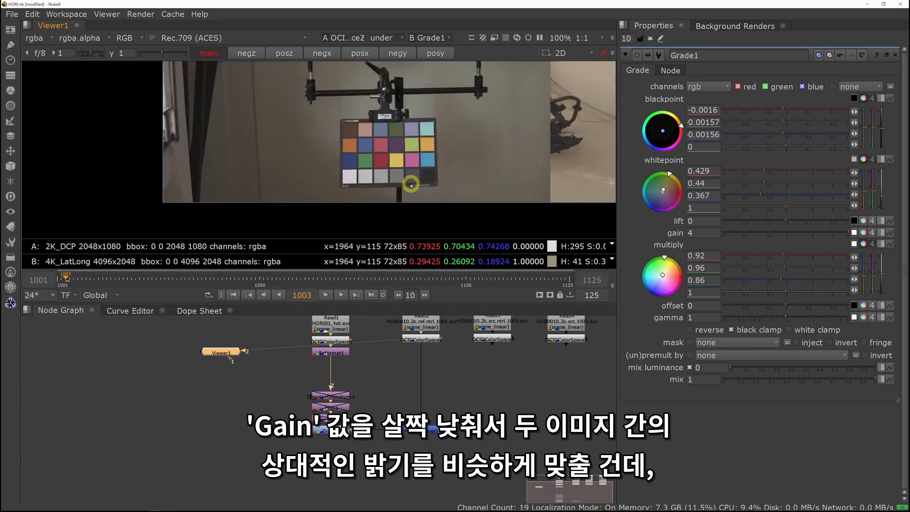
scroll(408, 181, "down", 5)
Lower Grade1's gain to 2.15 to bring the HDRI's overall brightness closer to the reference plate
left_click(326, 435)
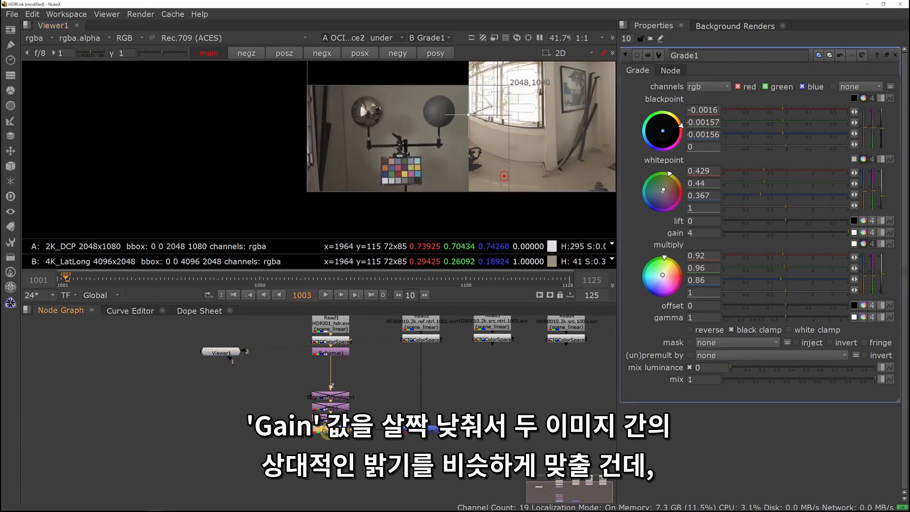
scroll(480, 148, "down", 2)
middle_click_drag(531, 128, 444, 170)
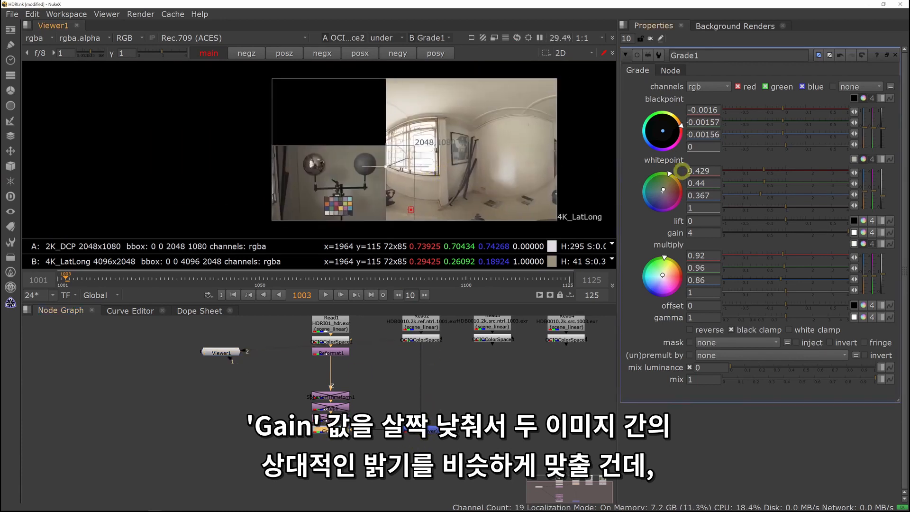
left_click(839, 231)
left_click_drag(840, 231, 817, 233)
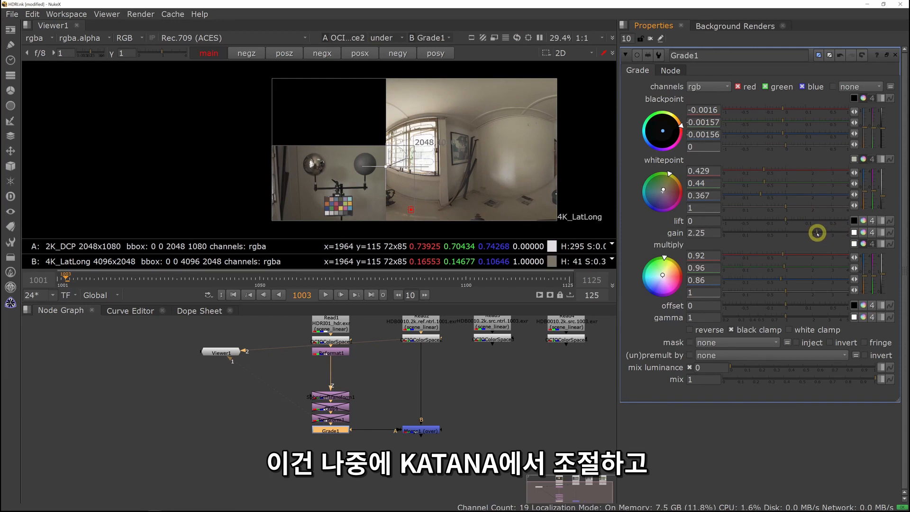
middle_click_drag(496, 174, 471, 165)
left_click_drag(824, 236, 815, 234)
Turn off the viewer's A/B comparison and view Grade1's LatLong output on its own
middle_click_drag(333, 410, 335, 364)
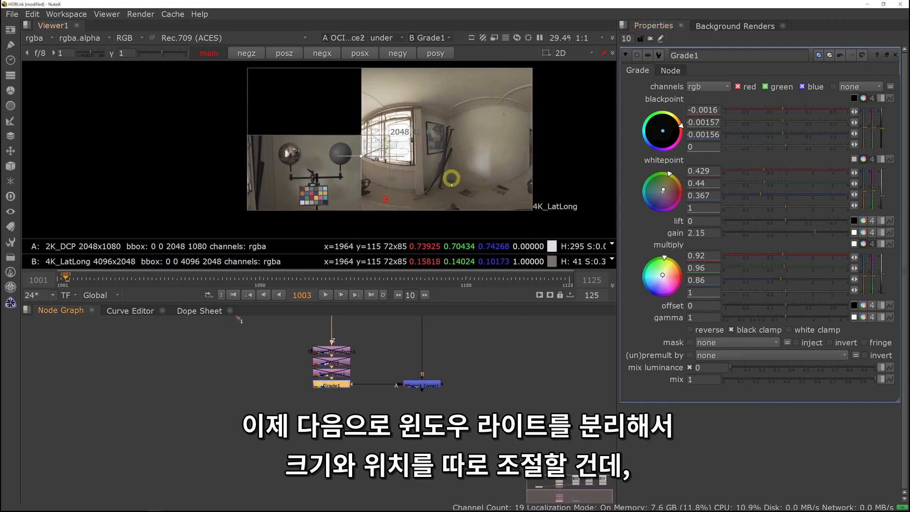
left_click(381, 38)
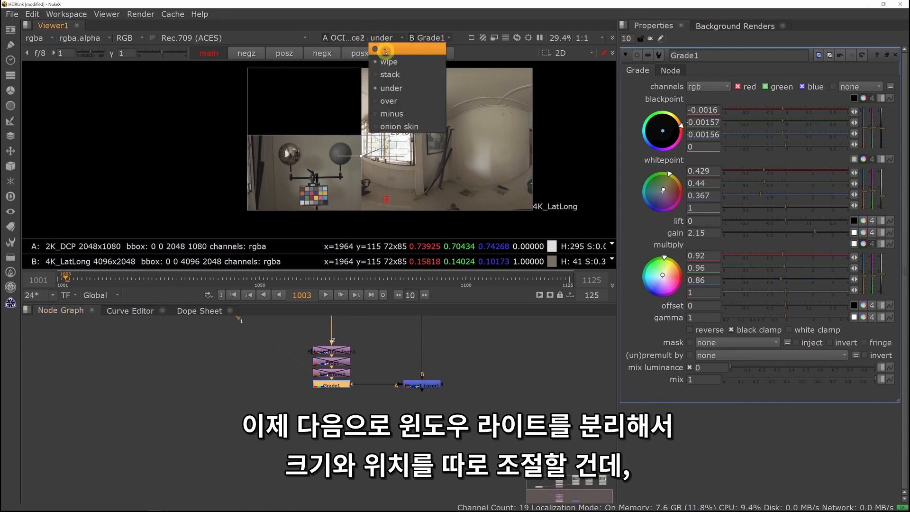
left_click(382, 17)
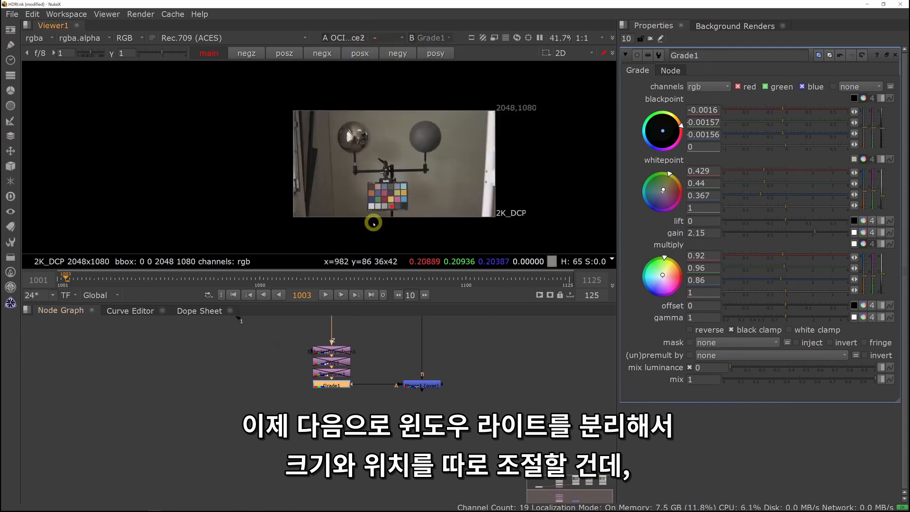
middle_click_drag(375, 223, 379, 222)
key("1")
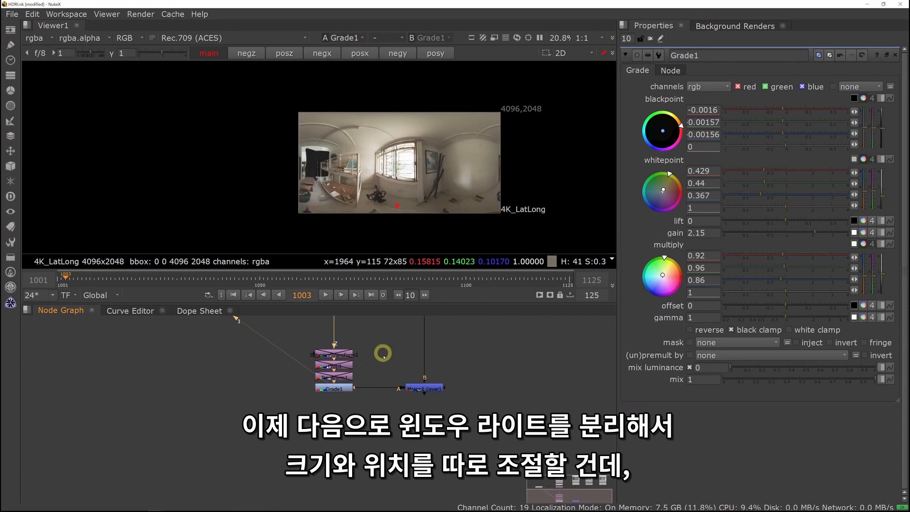
middle_click_drag(380, 352, 380, 372)
scroll(383, 178, "up", 3)
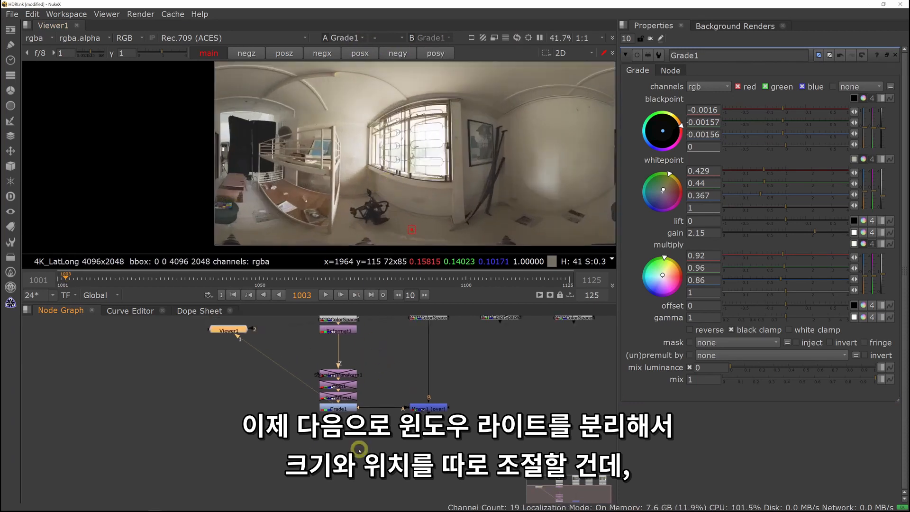
Add a second SphericalTransform node fed by Grade1, place it beside Grade1 and view its output
middle_click_drag(361, 449, 394, 400)
key("Tab")
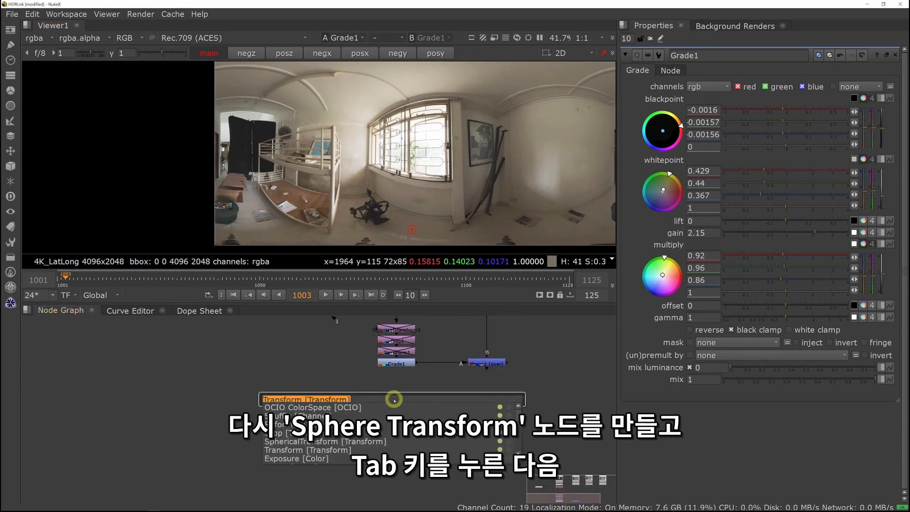
type("spher")
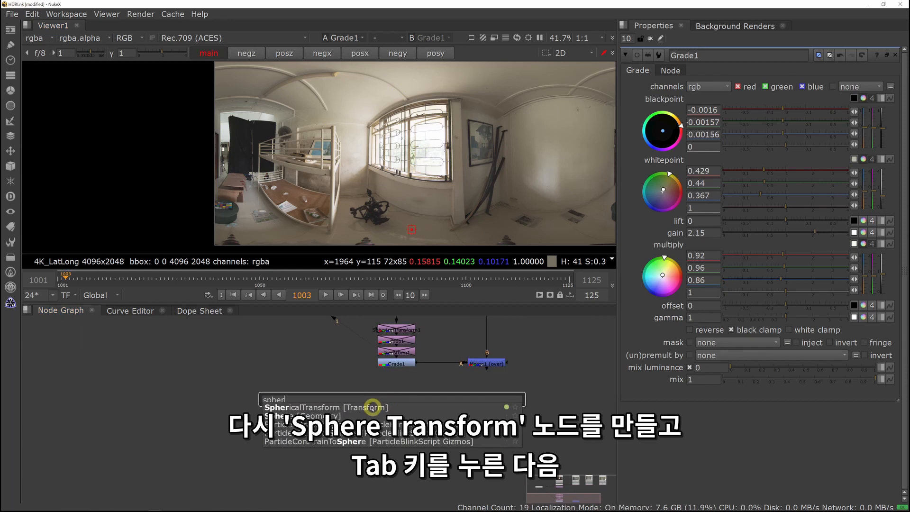
left_click(372, 406)
left_click_drag(388, 373, 389, 367)
left_click_drag(405, 401, 319, 365)
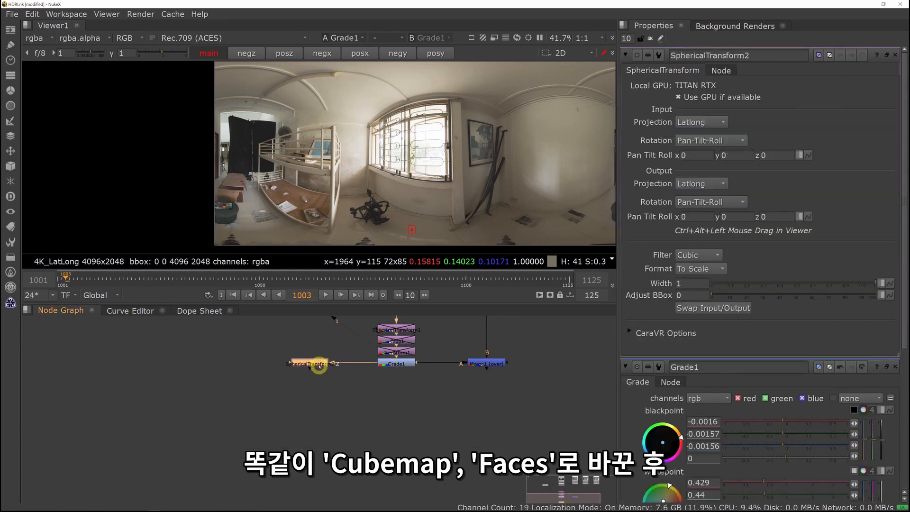
key("1")
middle_click_drag(312, 402, 331, 416)
Set SphericalTransform2's output projection to Cubemap and its format to Faces, keeping the -Z face with the window
double_click(328, 378)
left_click(716, 184)
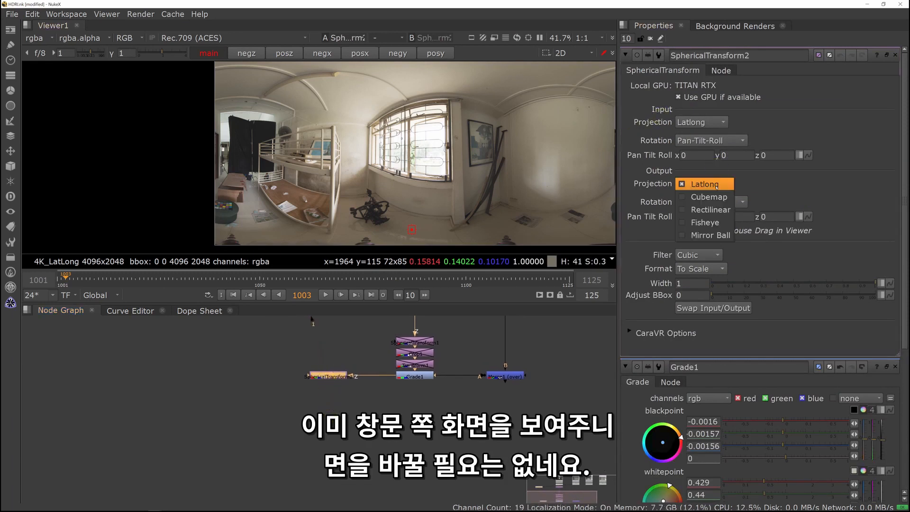
left_click(713, 192)
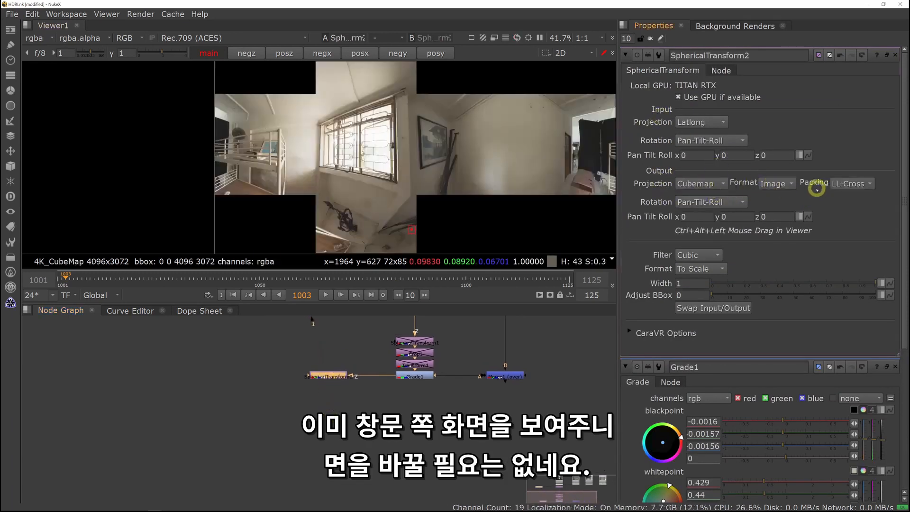
left_click(777, 184)
left_click(780, 209)
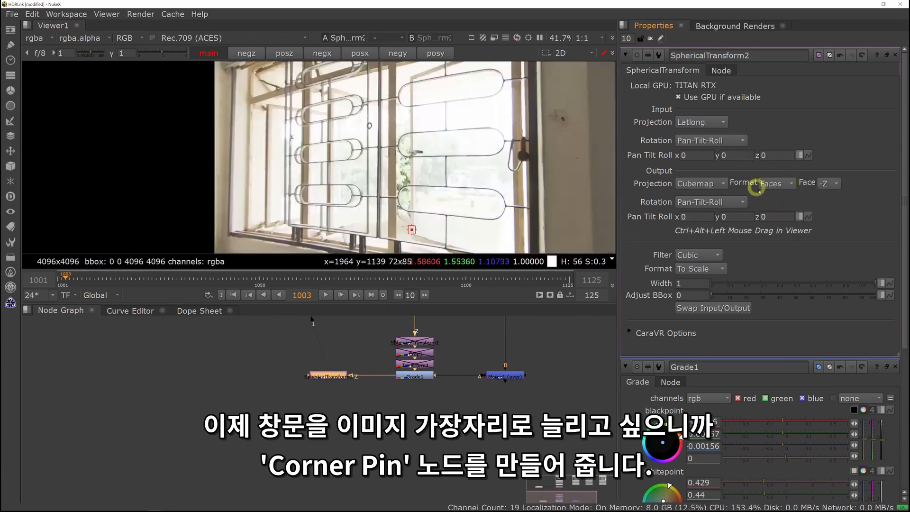
scroll(381, 184, "down", 2)
scroll(386, 175, "down", 2)
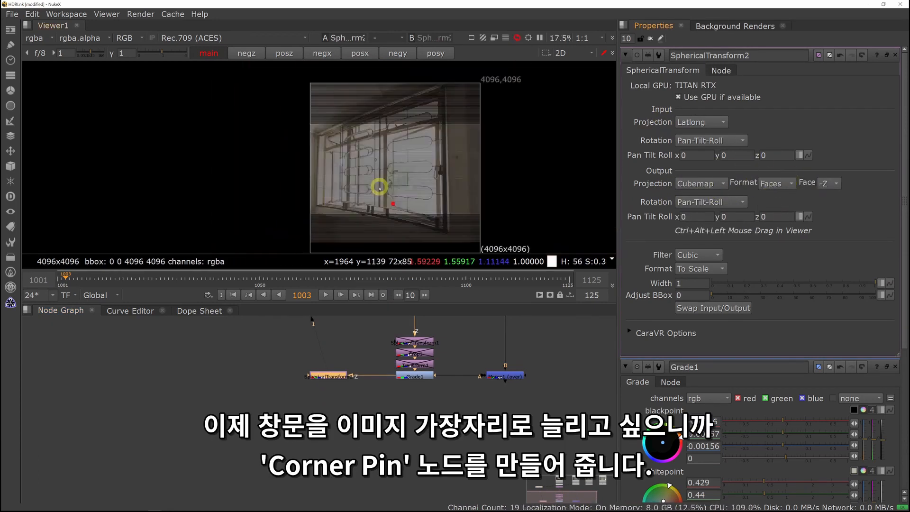
middle_click_drag(388, 173, 377, 176)
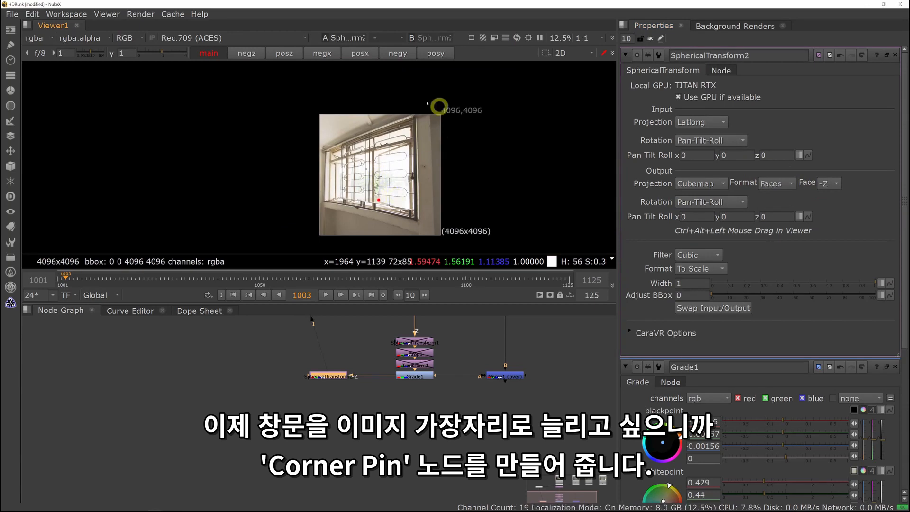
Add a CornerPin2D node below SphericalTransform2 and view its output fitted to the viewer
middle_click_drag(337, 407, 339, 379)
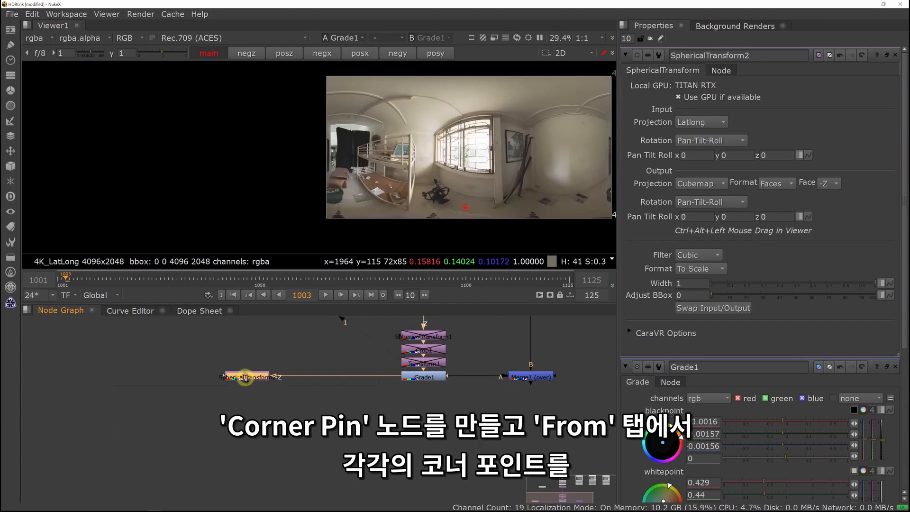
key("Tab")
type("corner")
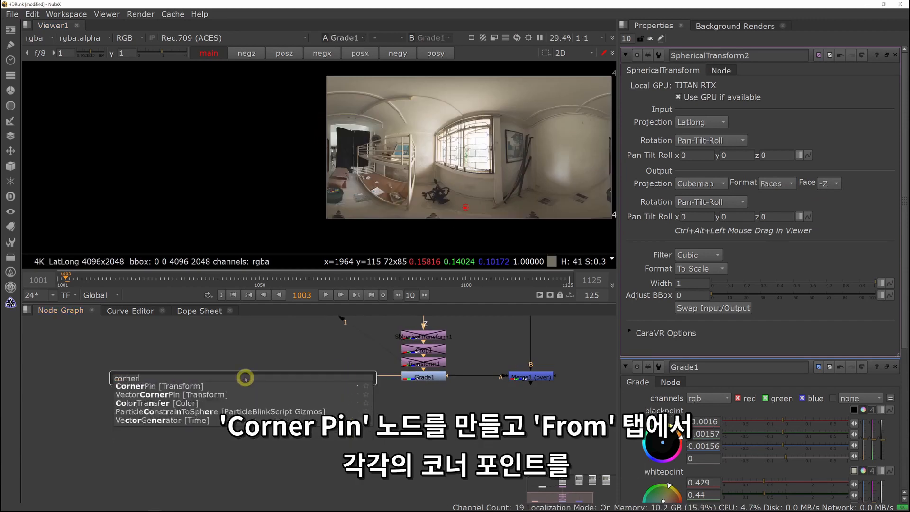
key("Down")
key("Return")
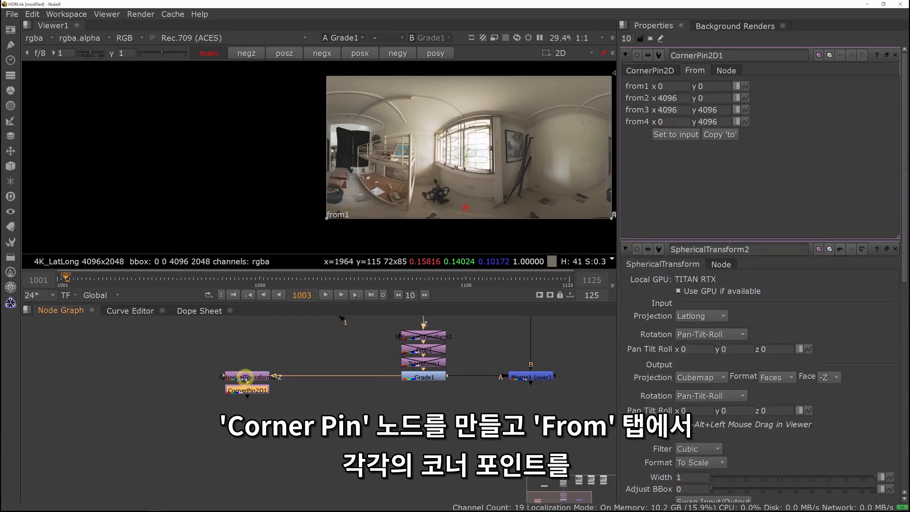
key("1")
key("f")
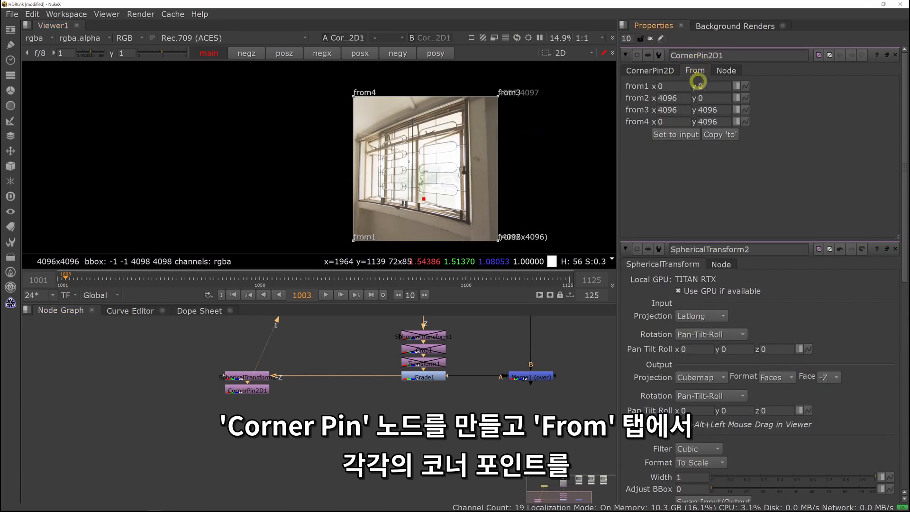
Move CornerPin2D1's from points onto the window's corners: from1 145, 1125; from2 3320, 440; from3 3265, 4040; from4 175, 2865
left_click_drag(498, 237, 469, 221)
left_click_drag(501, 94, 468, 97)
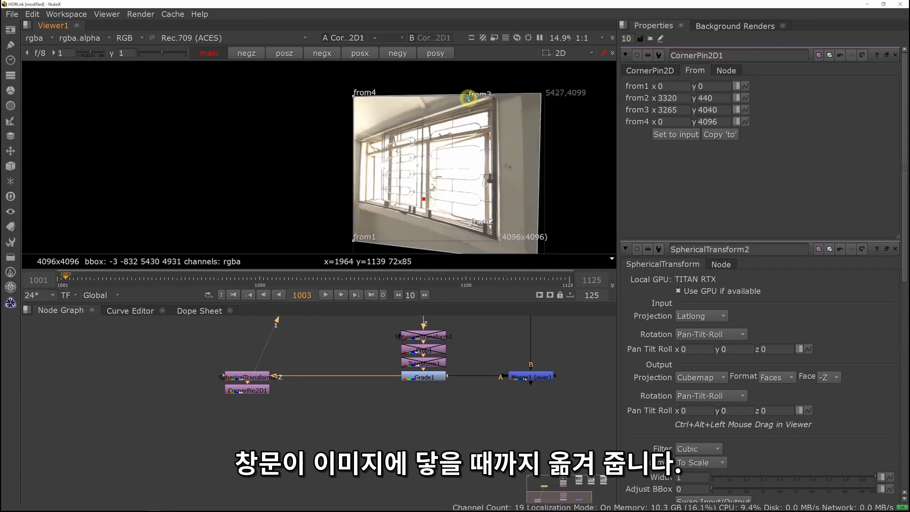
left_click_drag(353, 94, 359, 140)
left_click_drag(354, 240, 359, 205)
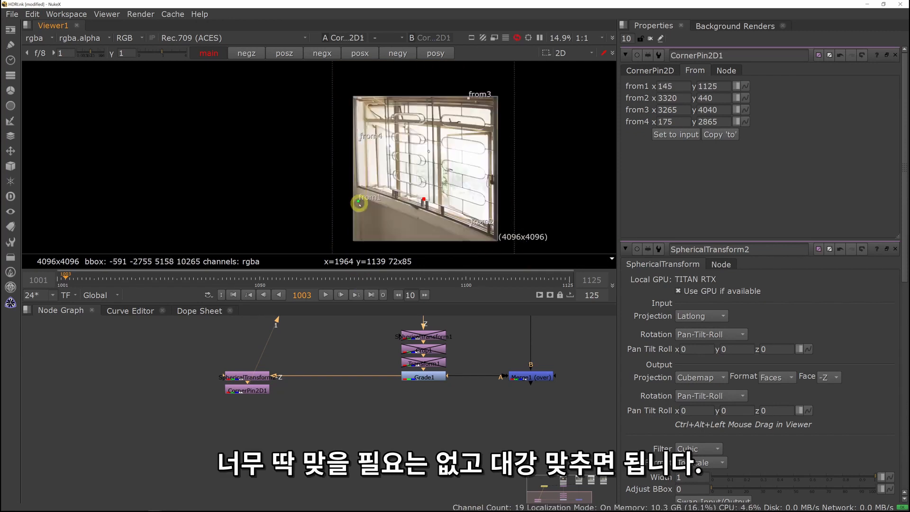
middle_click_drag(418, 215, 391, 192)
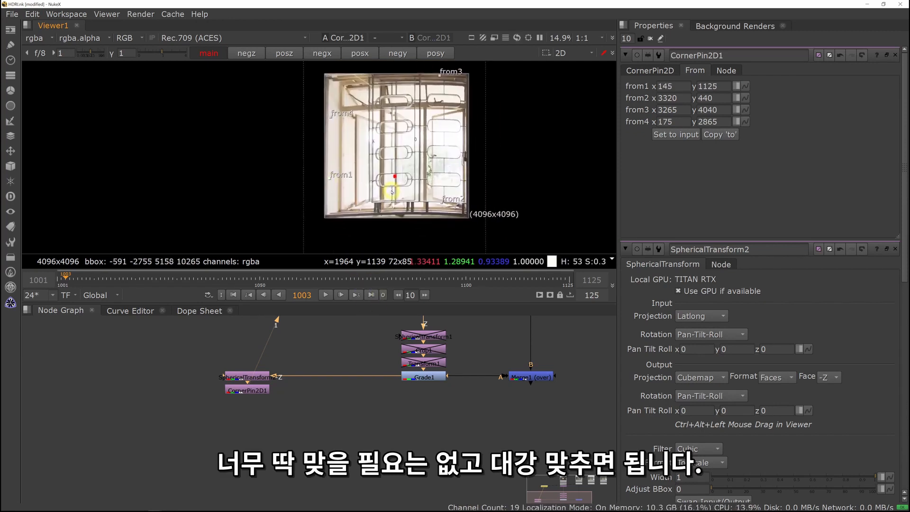
Add a Write node below CornerPin2D1 in the node graph
middle_click_drag(300, 354, 331, 353)
left_click(283, 390)
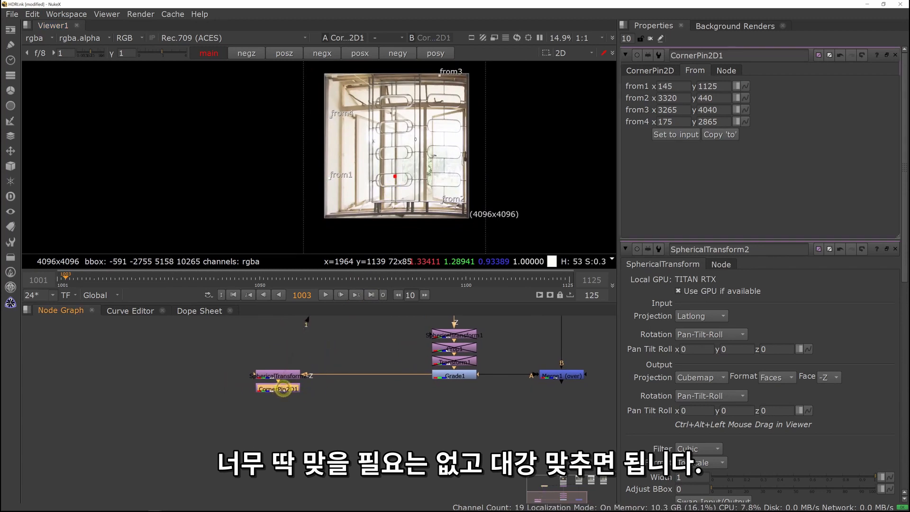
middle_click_drag(327, 410, 372, 408)
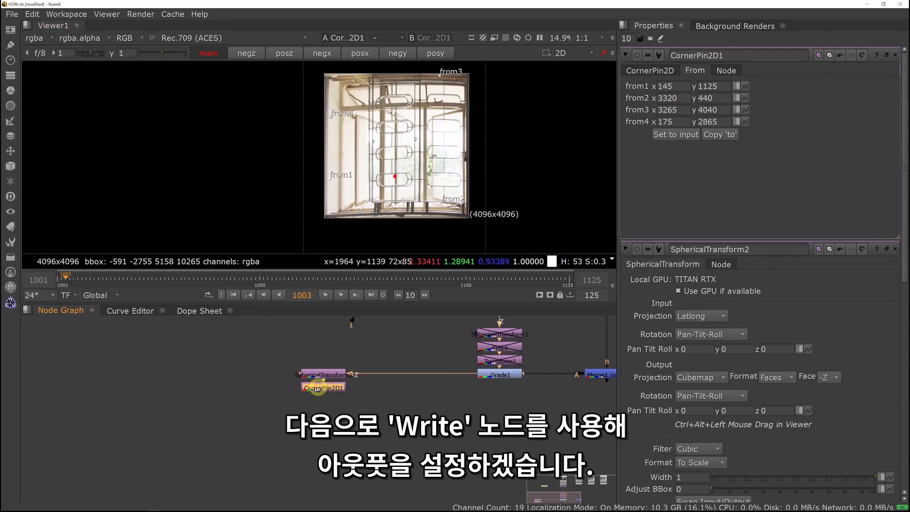
key("w")
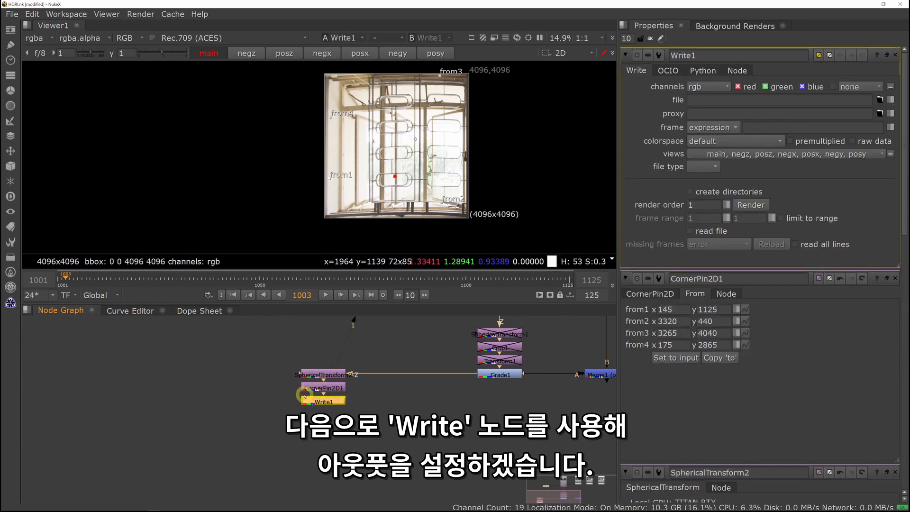
Browse for Write1's output file location and go to the D:/_PROJECTS/_Teaching/VFXmojo/VFX/onset/HDB/HDRI/01/ folder
left_click(880, 100)
left_click_drag(377, 91, 369, 86)
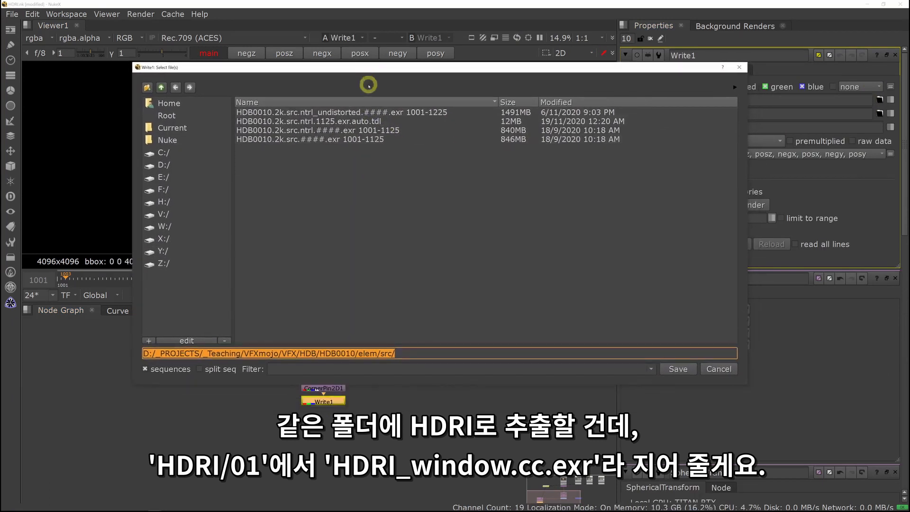
left_click(163, 86)
left_click(163, 87)
left_click(163, 86)
double_click(251, 121)
left_click(256, 121)
left_click(262, 113)
left_click(259, 175)
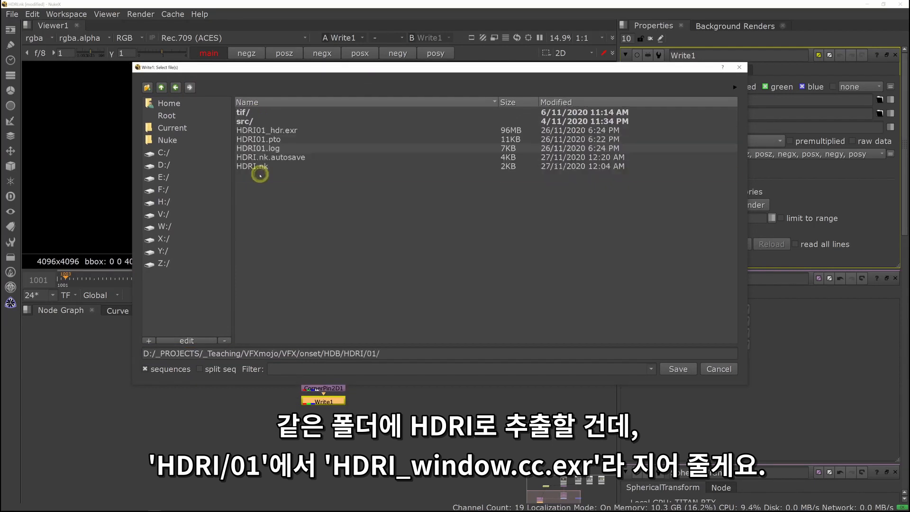
left_click(261, 103)
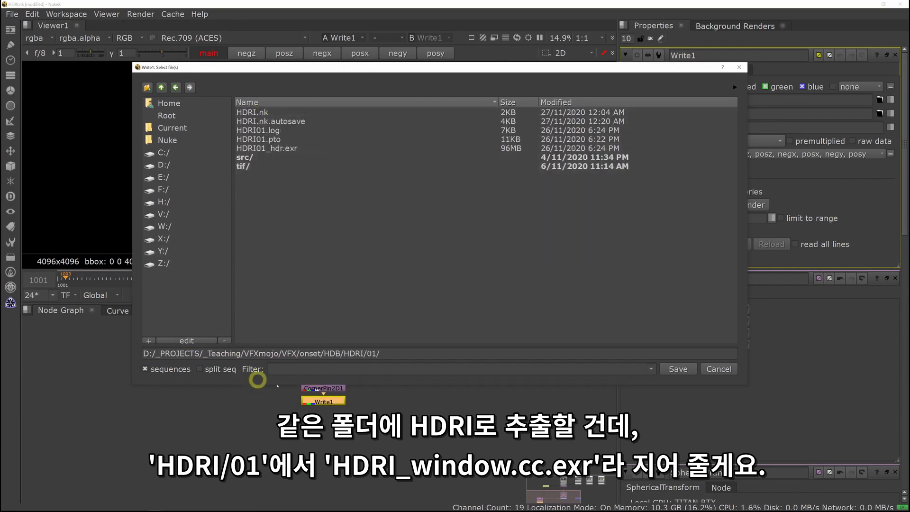
Name Write1's output file HDRI_window.cc.exr in the HDRI/01 folder and accept the path
left_click(396, 354)
type("H")
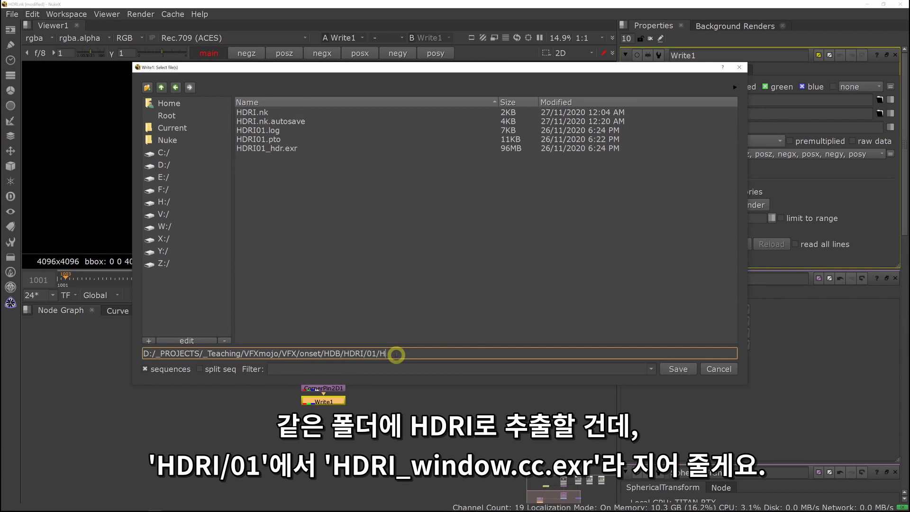
type("DRI_window.cc.exr")
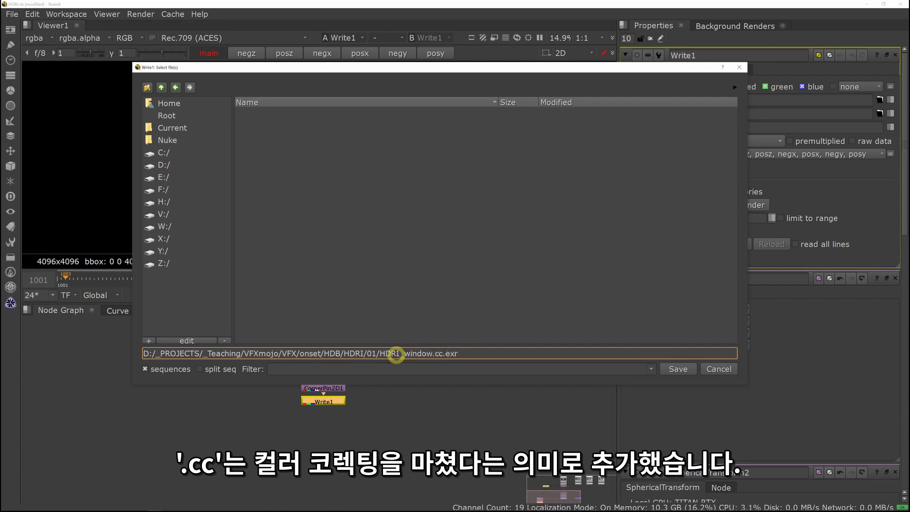
key("Return")
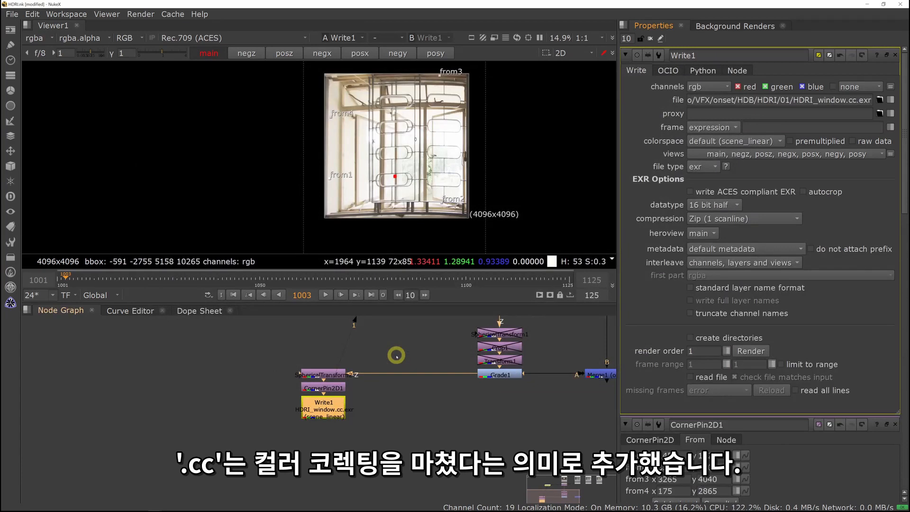
Move Write1 further below CornerPin2D1 to leave a gap, and check the alpha channel in the viewer
middle_click_drag(379, 435, 375, 406)
left_click_drag(319, 382, 319, 408)
middle_click_drag(412, 176, 406, 188)
key("a")
key("a")
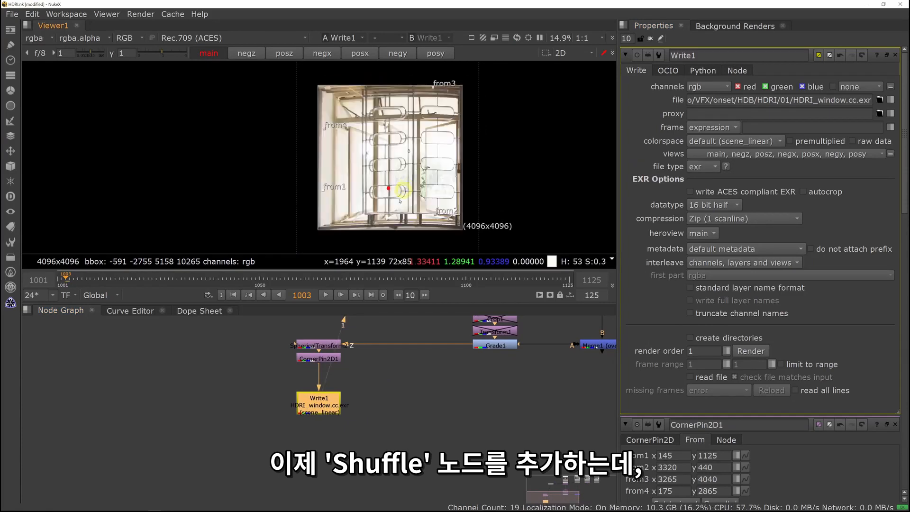
Add a Shuffle node to the window texture branch
key("Tab")
type("shufl")
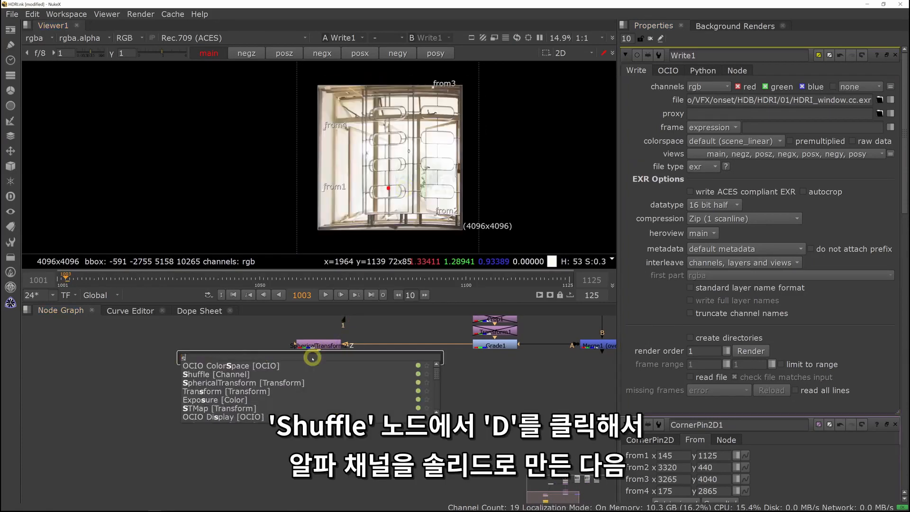
Insert a Shuffle node with a solid white alpha, followed by a Crop node, between CornerPin2D1 and Write1
key("Return")
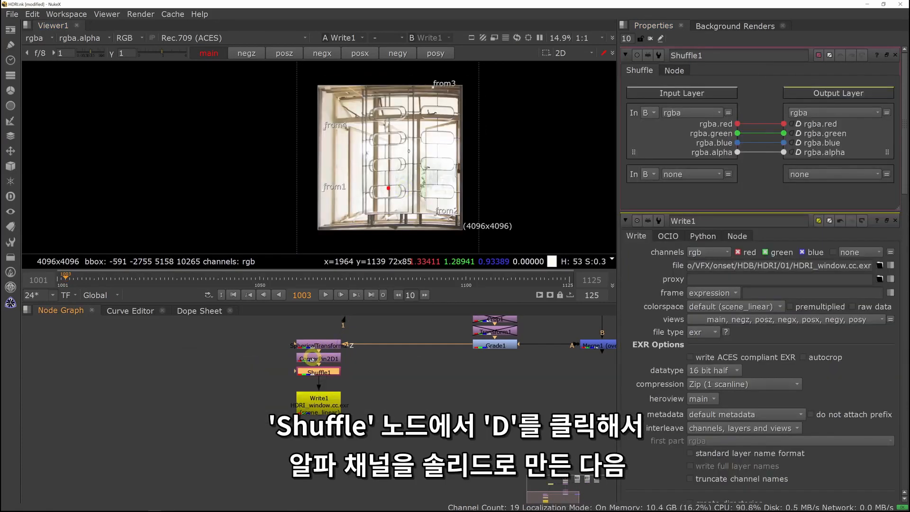
left_click(799, 153)
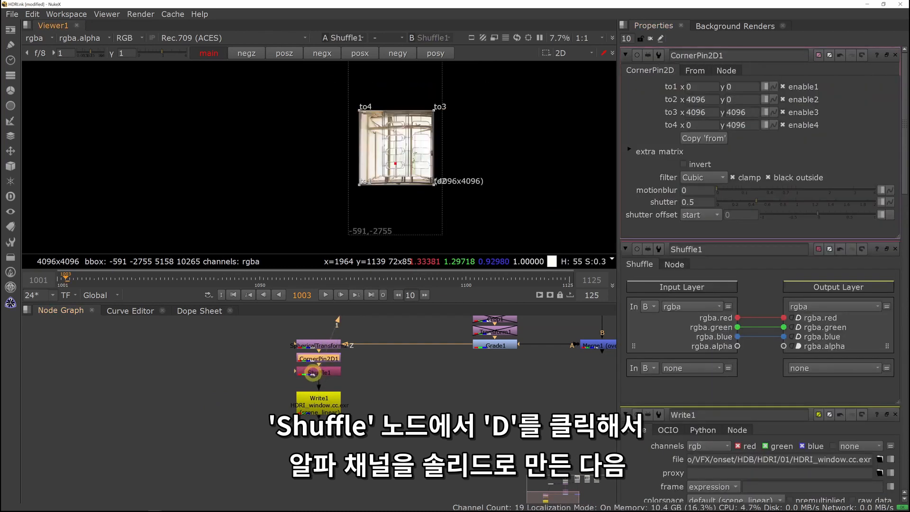
key("Tab")
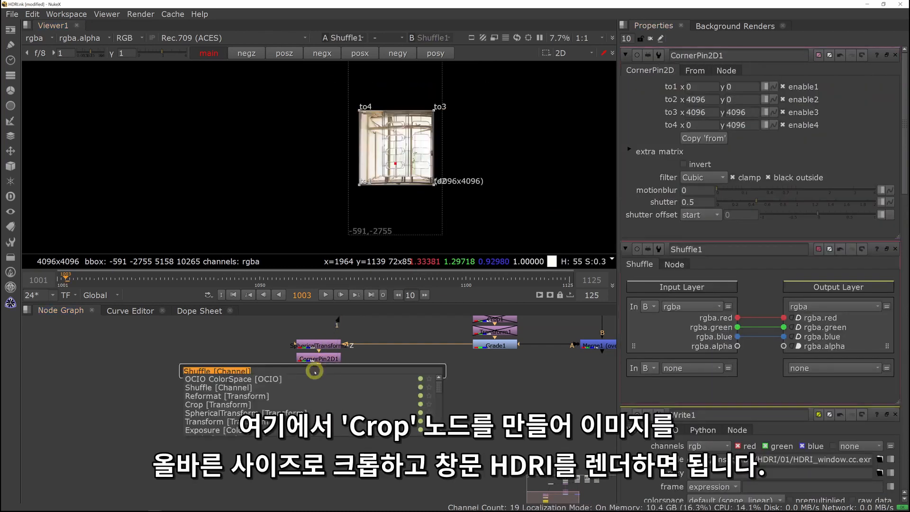
type("crop")
key("Return")
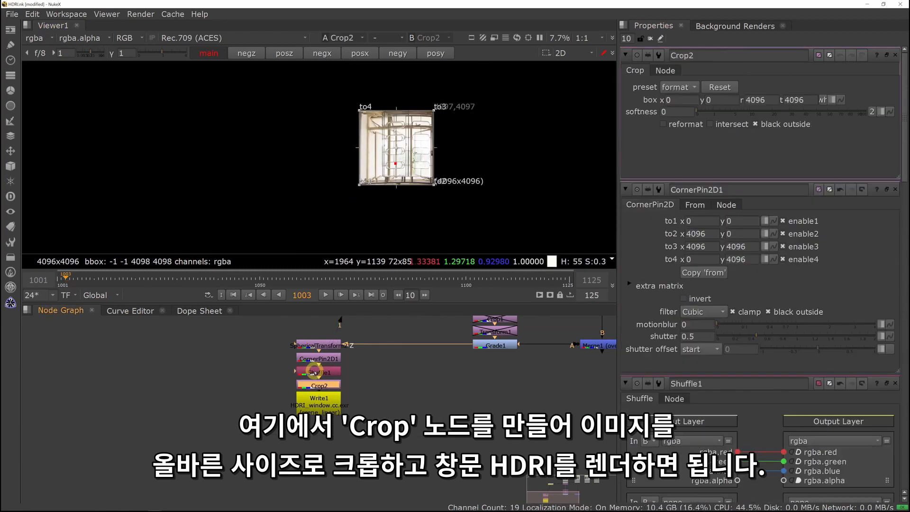
Move Write1 slightly below the Crop node and render its window HDRI for frame range 1-1
left_click(651, 39)
left_click(361, 474)
left_click_drag(319, 399, 321, 407)
key("1")
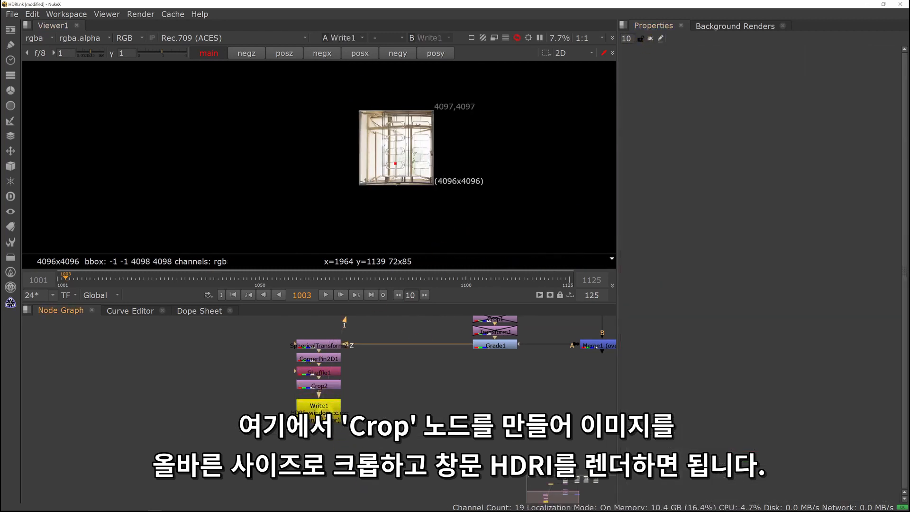
double_click(320, 406)
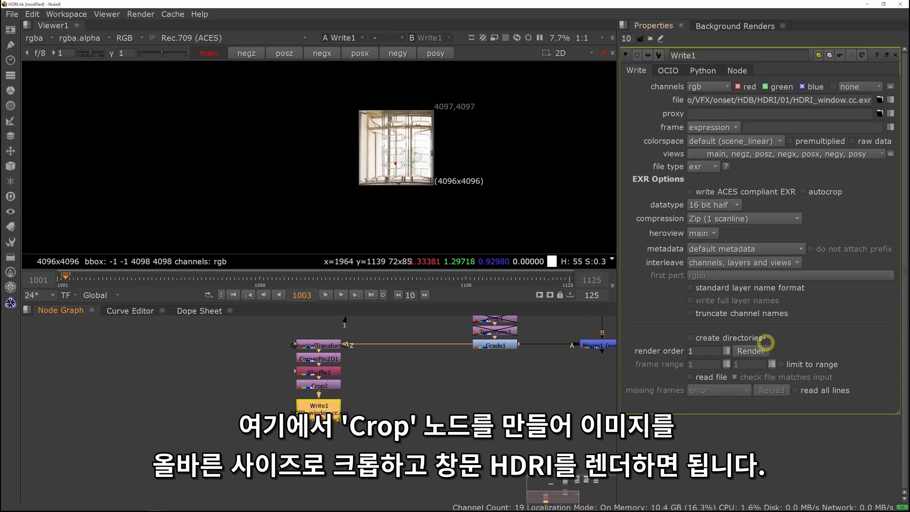
left_click(752, 350)
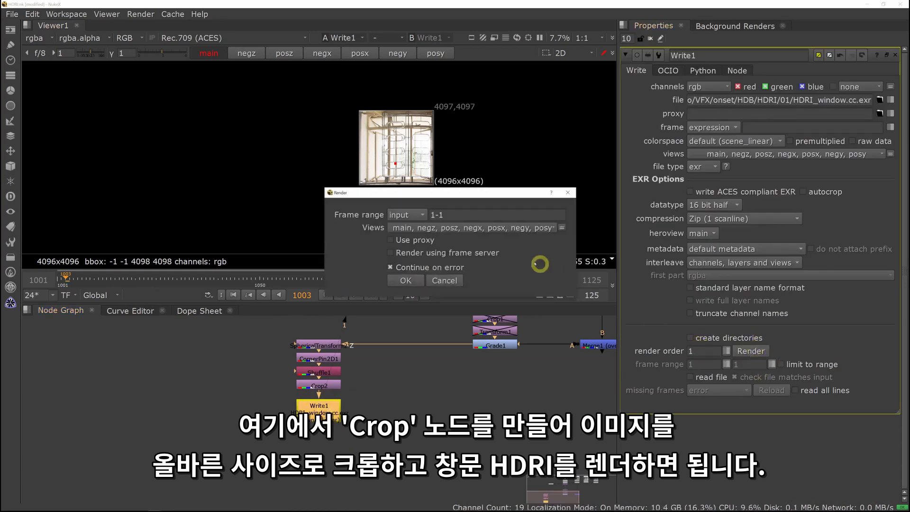
left_click(406, 281)
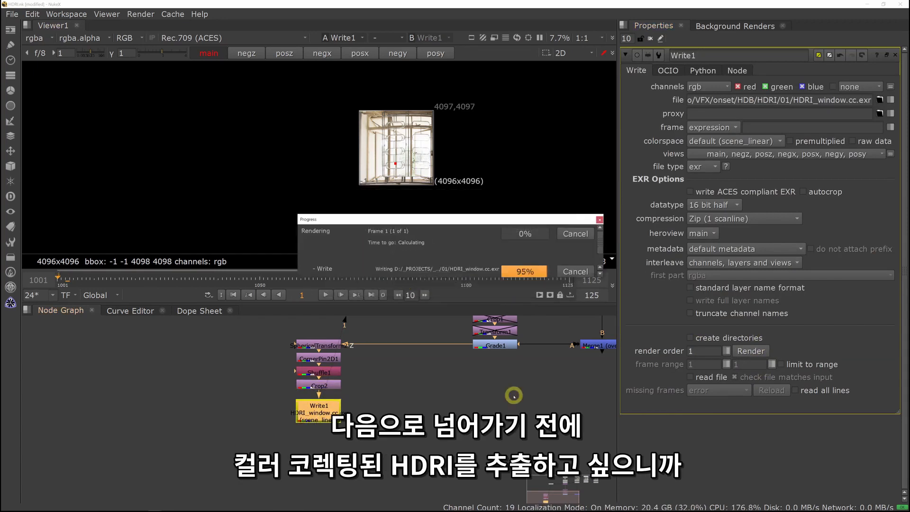
Add a second Write node to the right of the window branch and connect its input to Grade1
middle_click_drag(537, 386, 471, 409)
left_click(470, 409)
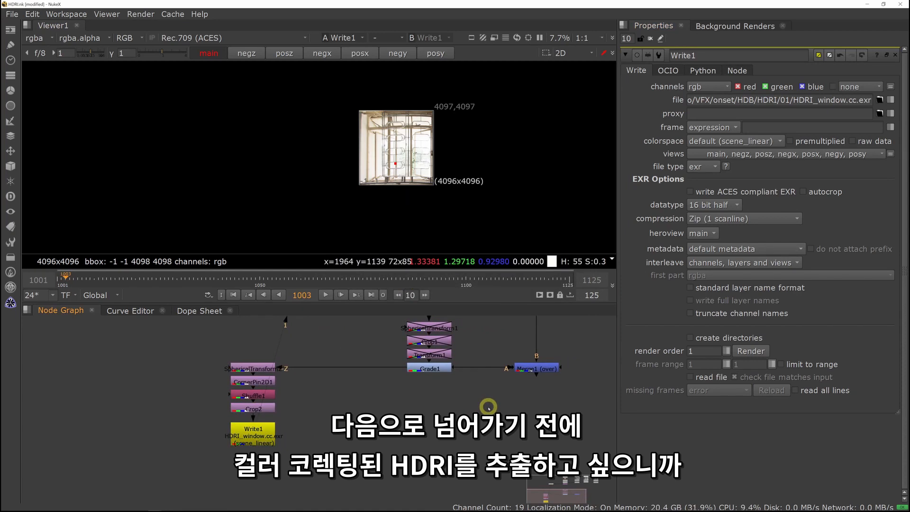
key("w")
left_click_drag(489, 403, 427, 369)
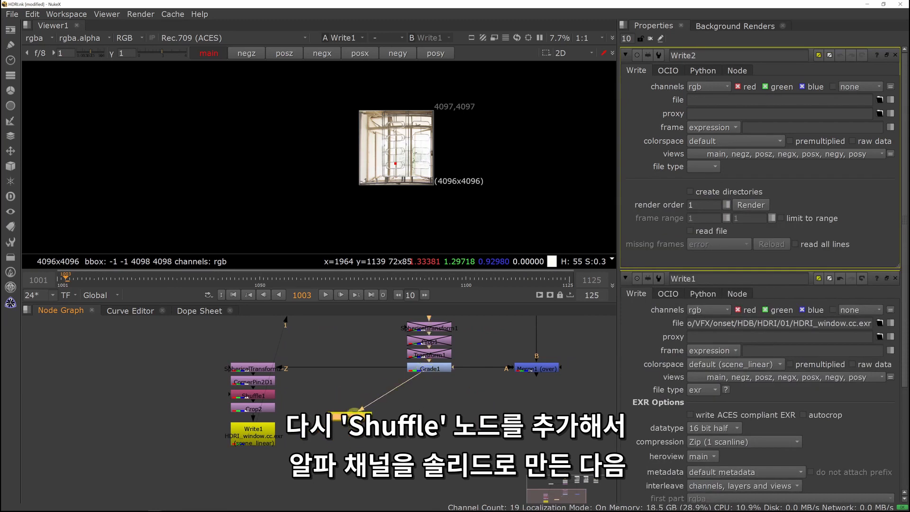
left_click_drag(354, 416, 348, 416)
Insert a Shuffle node between Grade1 and Write2 and set its output alpha to solid white
left_click(338, 386)
key("Tab")
type("shu")
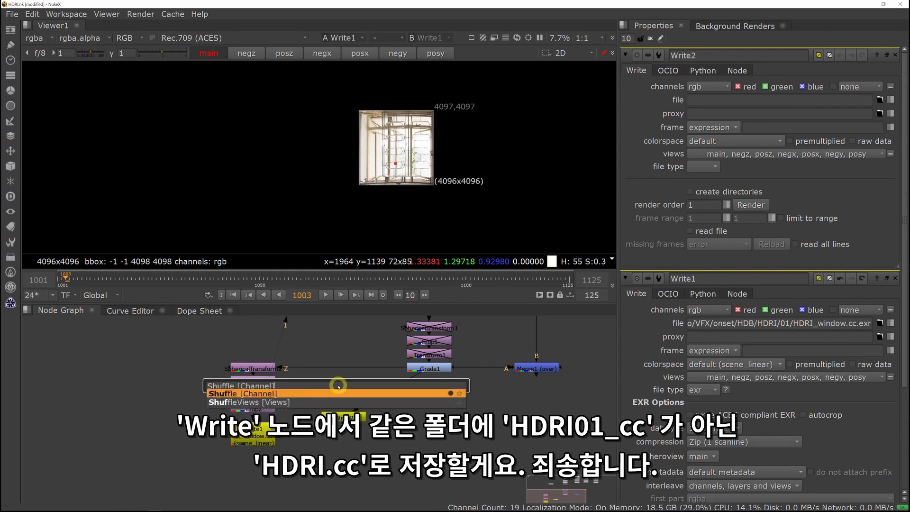
key("Return")
mouse_move(338, 385)
left_mouse_down()
mouse_move(394, 387)
mouse_move(351, 381)
left_mouse_up()
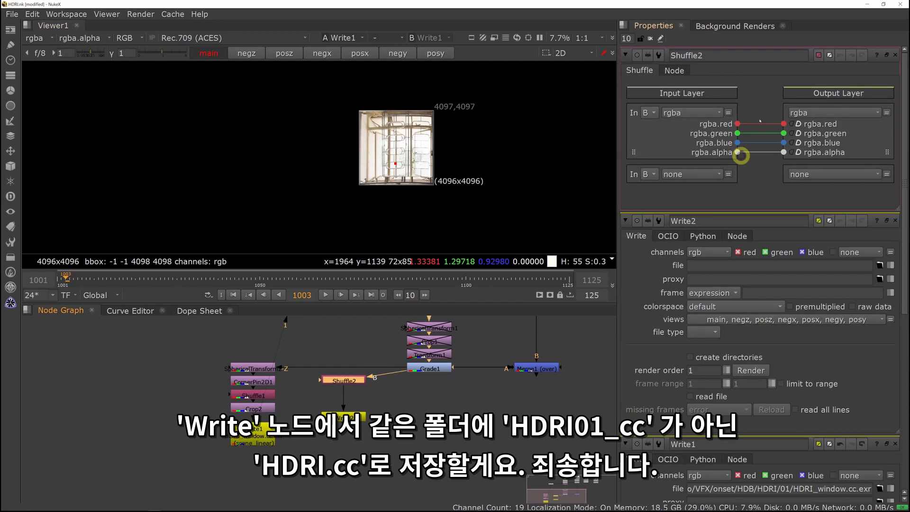
left_click(799, 152)
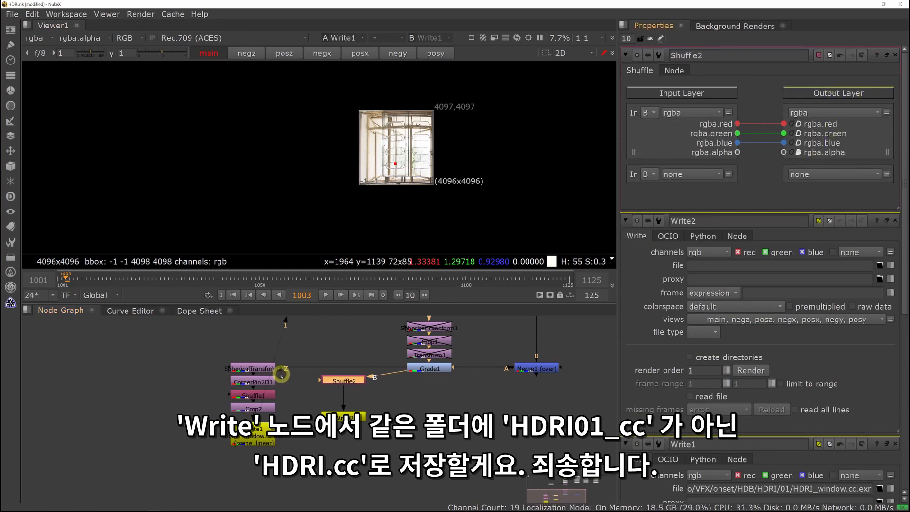
View Write2 and set its output file to HDRI01.CC.exr in the onset/HDB/HDRI/01 folder
left_click(333, 414)
key("1")
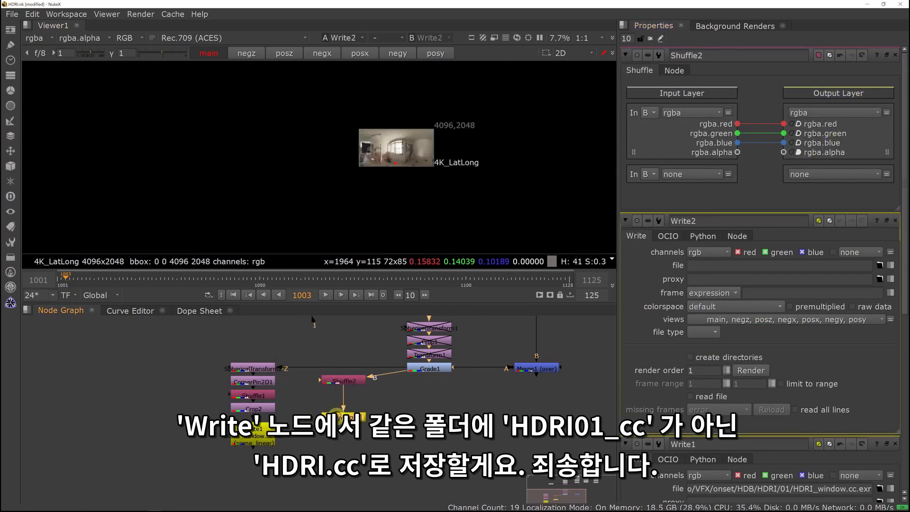
double_click(336, 414)
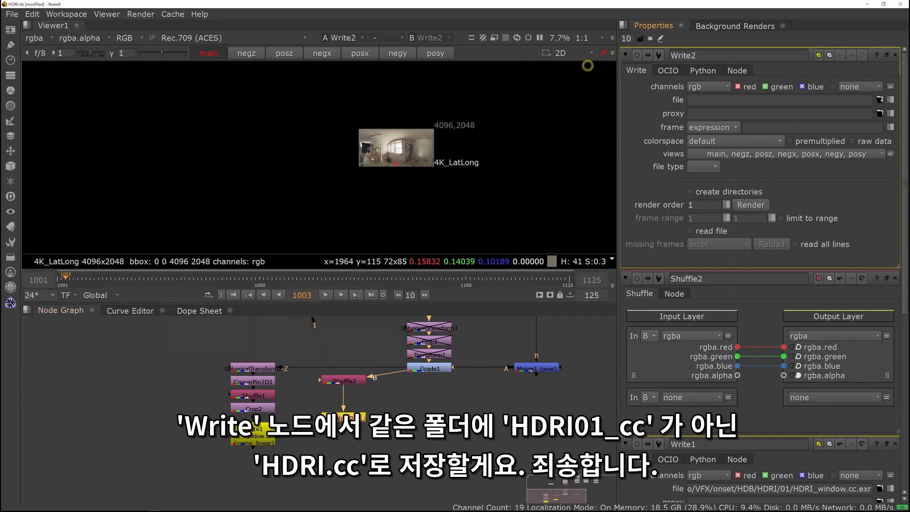
left_click(267, 173)
left_click(269, 181)
left_click(437, 375)
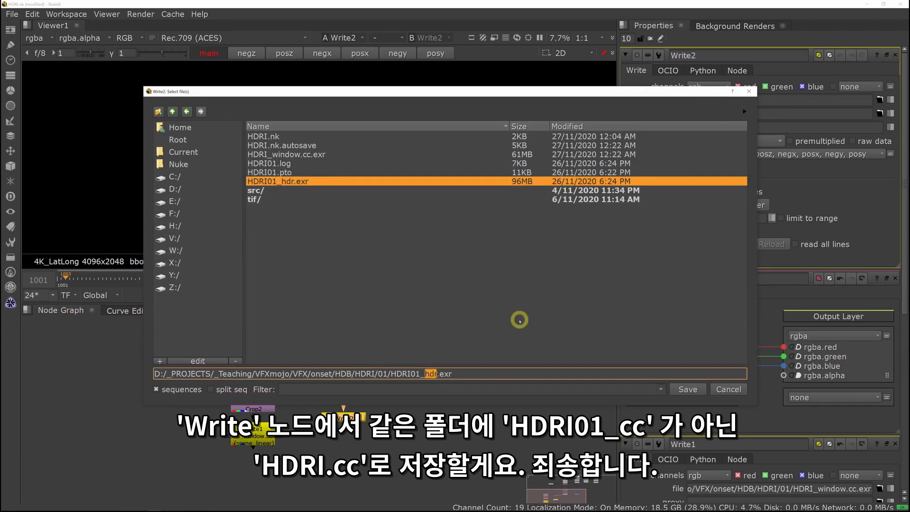
key("BackSpace")
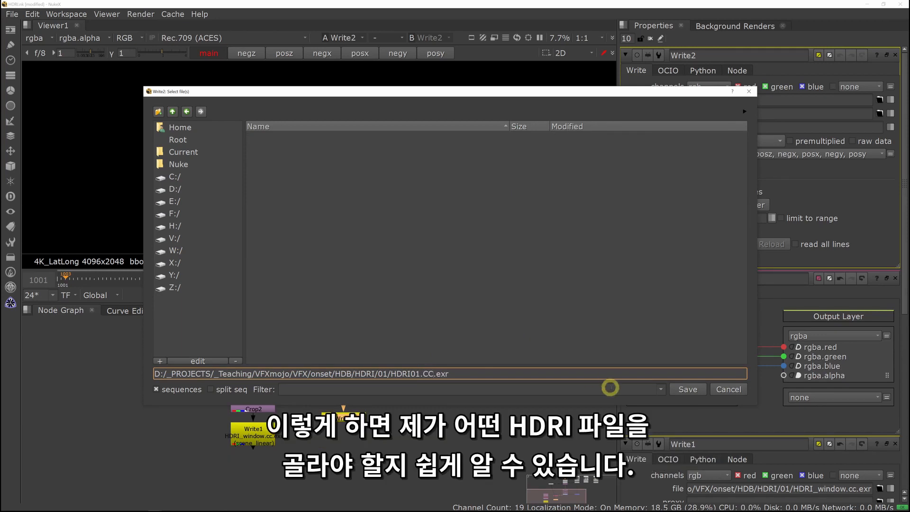
left_click(687, 390)
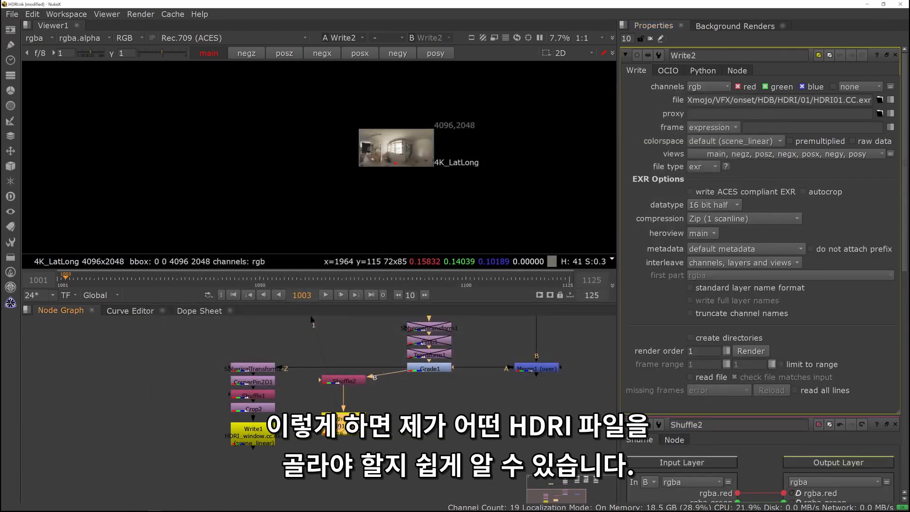
Align Shuffle2 and Write2 beside the window branch and render the color-corrected HDRI from Write2
left_click_drag(310, 341, 348, 439)
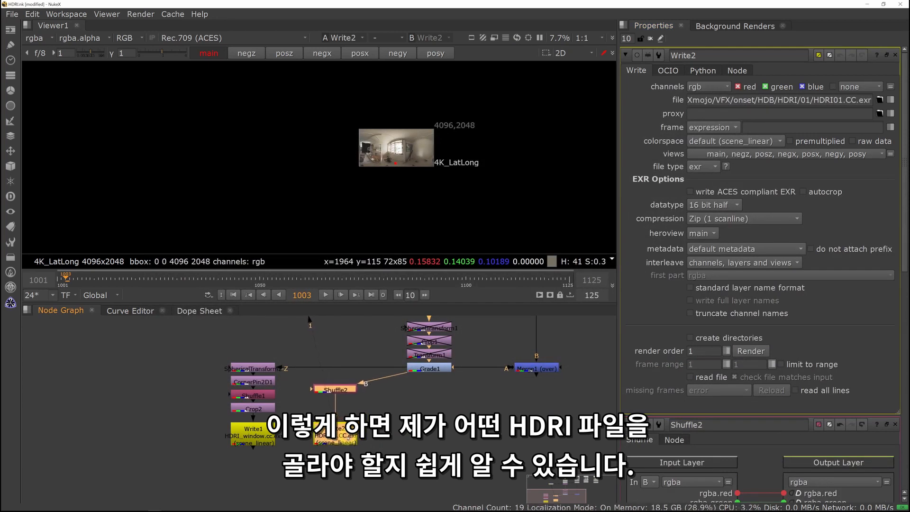
left_click(420, 438)
left_click(341, 435)
left_click(749, 350)
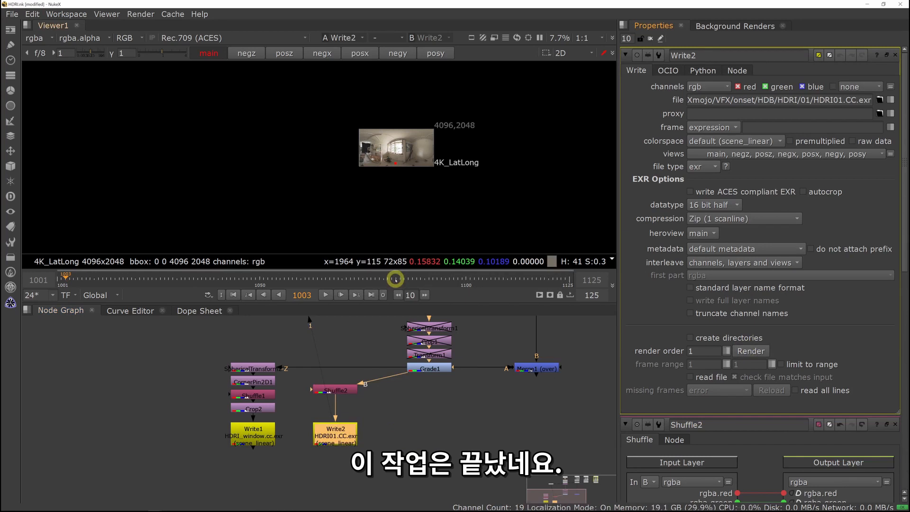
Add an Inpaint node, connect its Source input to Grade1 and view its output
middle_click_drag(465, 442, 423, 401)
left_click(430, 430)
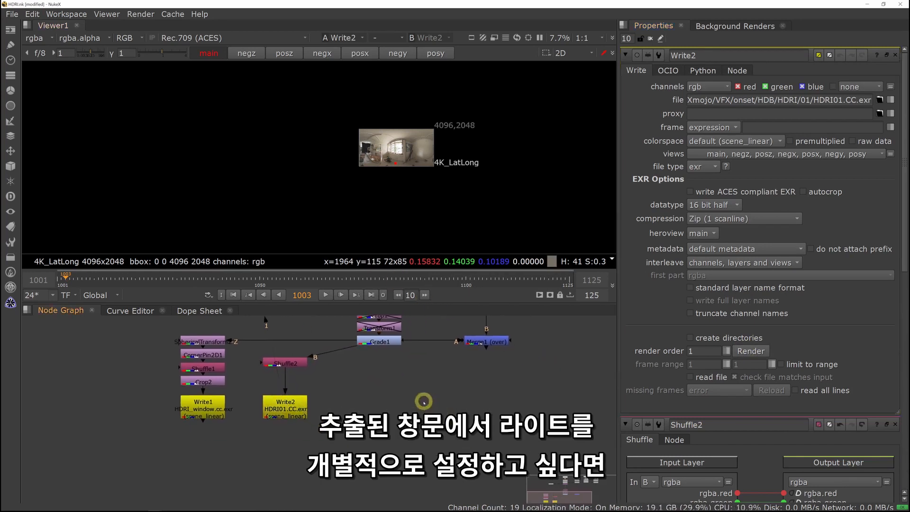
scroll(402, 142, "up", 10)
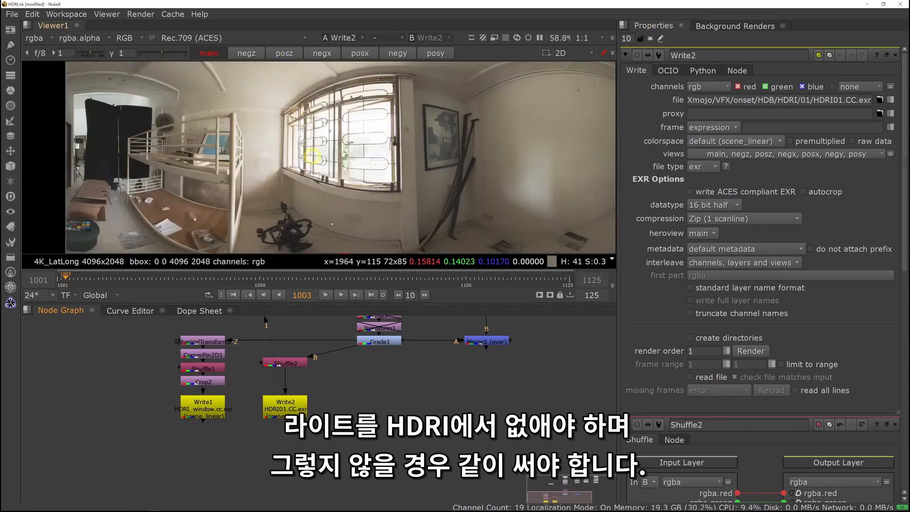
key("Tab")
type("inp")
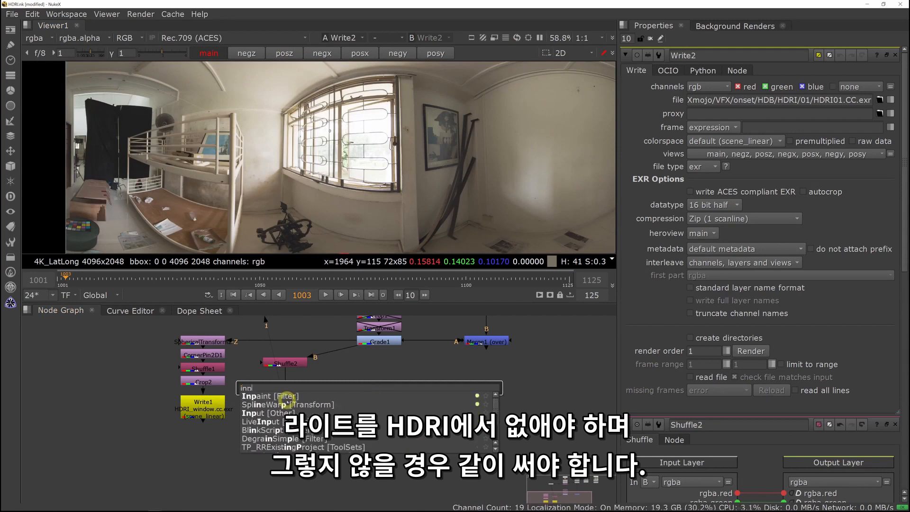
left_click(287, 397)
left_click_drag(377, 384, 373, 345)
middle_click_drag(380, 462, 387, 422)
key("1")
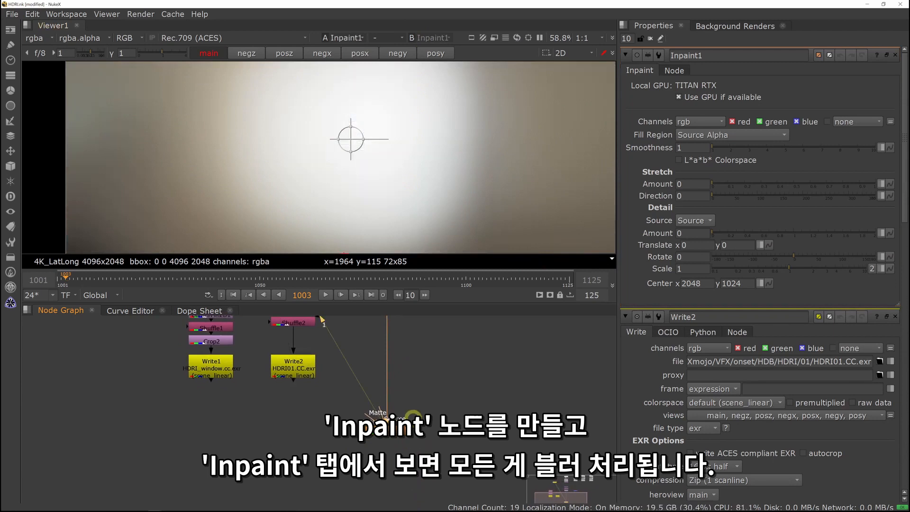
View Grade1, add a RotoPaint node beside Inpaint1 and connect Inpaint1's Matte input to it
middle_click_drag(424, 396, 419, 428)
left_click(399, 333)
key("1")
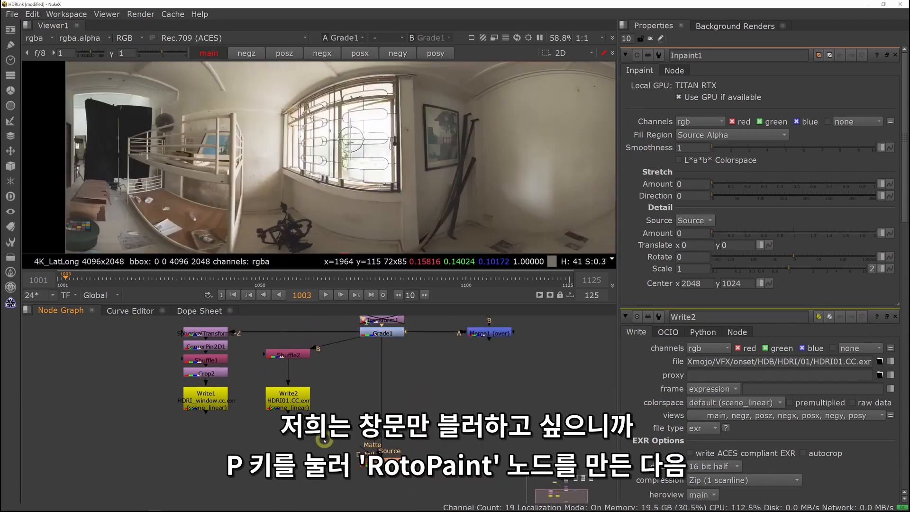
key("p")
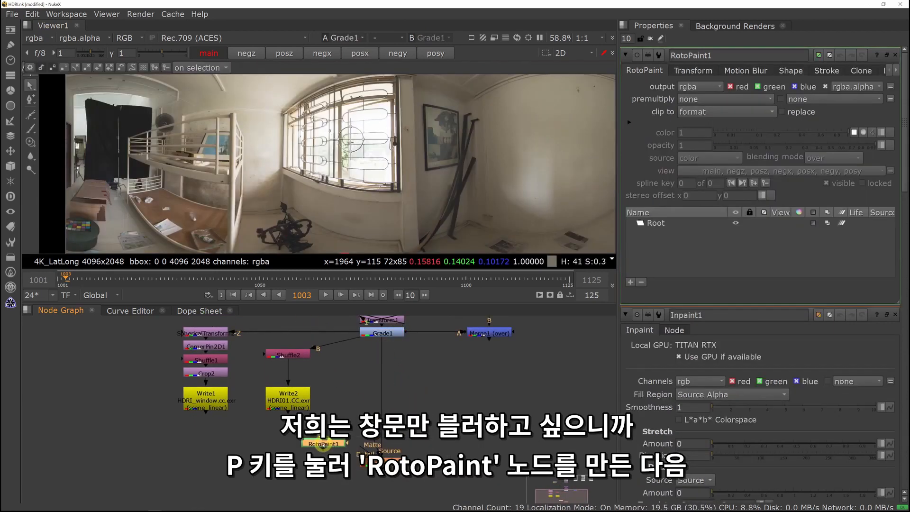
left_click_drag(323, 445, 313, 449)
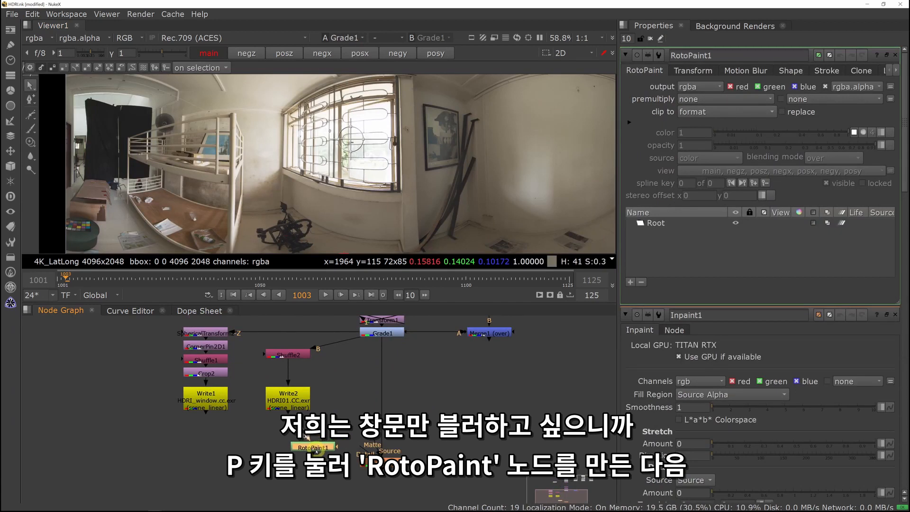
left_click_drag(358, 406, 325, 459)
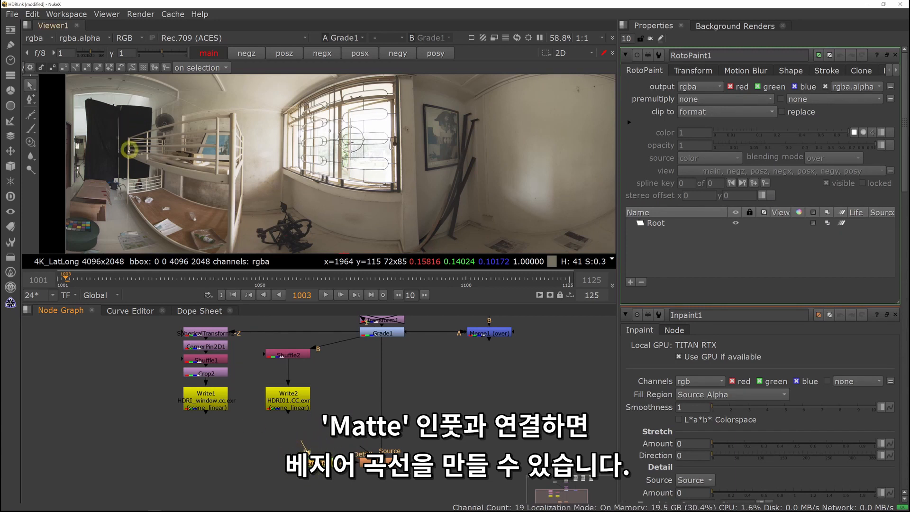
Draw a closed Bezier shape in RotoPaint1 around the window, slightly larger than its frame
left_click(31, 114)
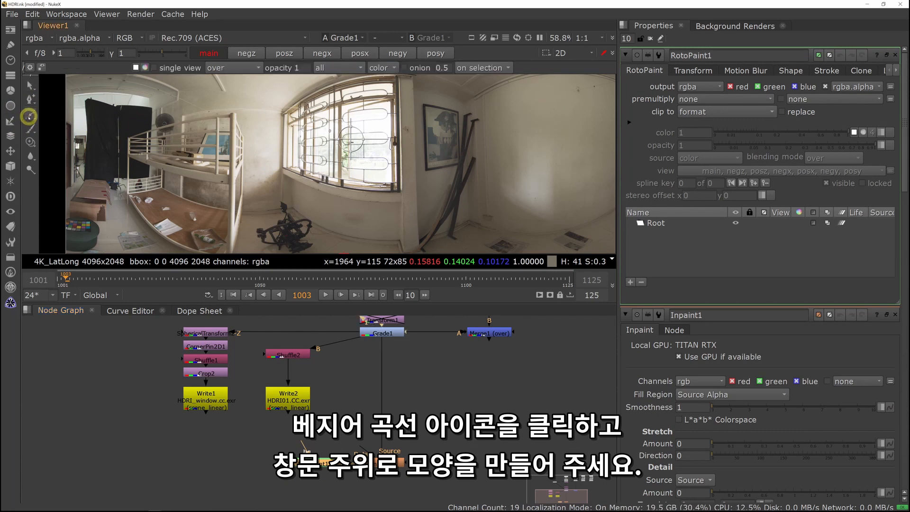
scroll(367, 165, "up", 3)
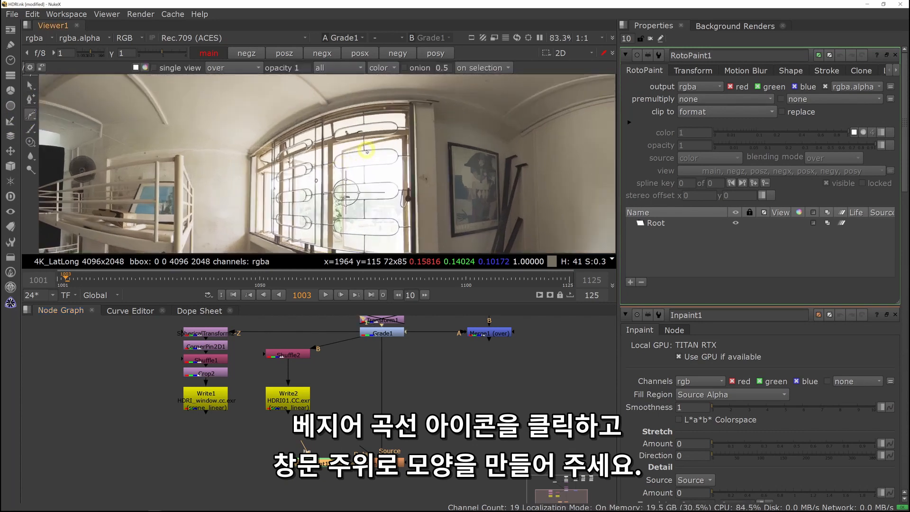
left_click_drag(360, 305, 360, 390)
middle_click_drag(374, 235, 374, 152)
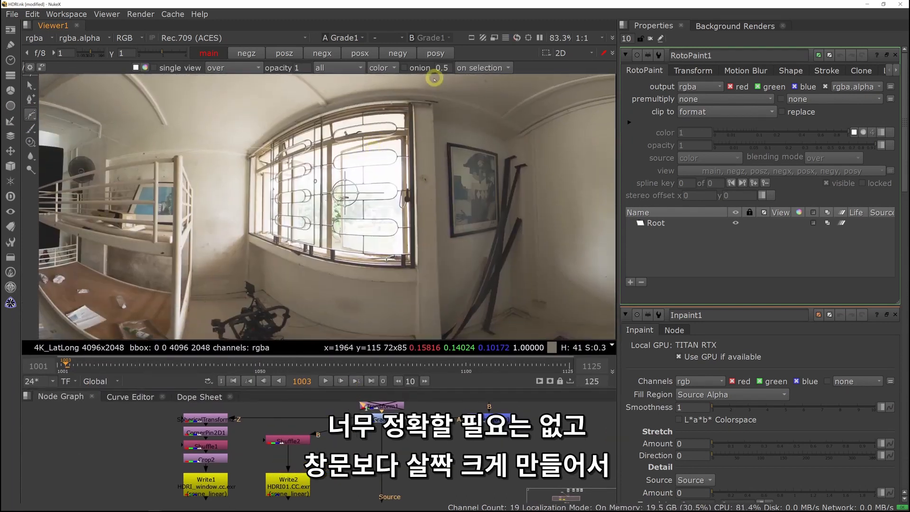
left_click(413, 99)
left_click_drag(357, 102, 340, 107)
left_click_drag(291, 122, 278, 130)
left_click(247, 152)
left_click(245, 234)
left_click_drag(276, 250, 290, 256)
left_click_drag(356, 270, 381, 272)
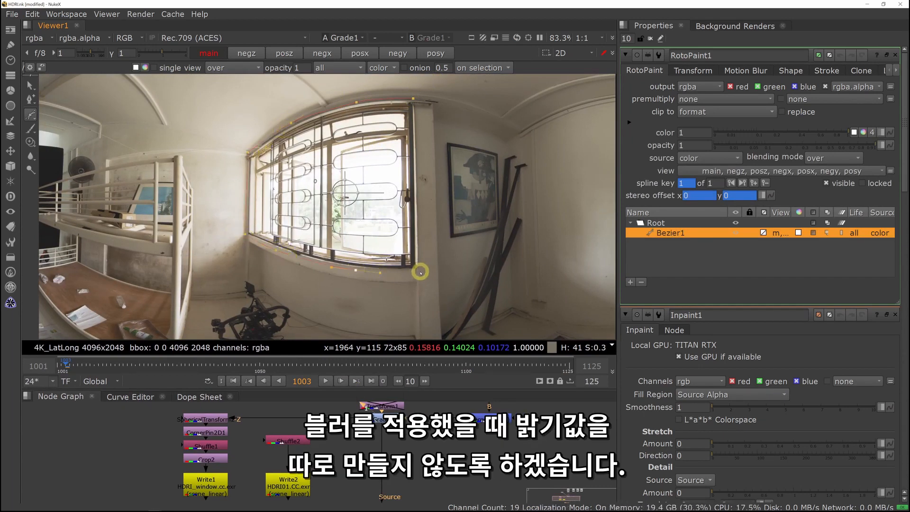
left_click(420, 272)
left_click(413, 99)
View Inpaint1's output and set its Fill Region to Matte Alpha
middle_click_drag(259, 500, 239, 416)
left_click_drag(336, 388, 336, 312)
middle_click_drag(338, 350, 332, 372)
left_click(352, 410)
key("1")
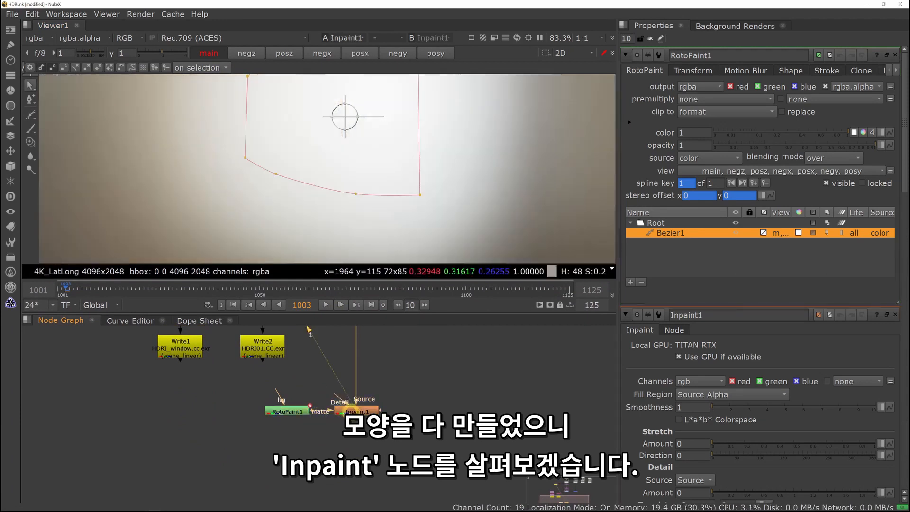
double_click(367, 410)
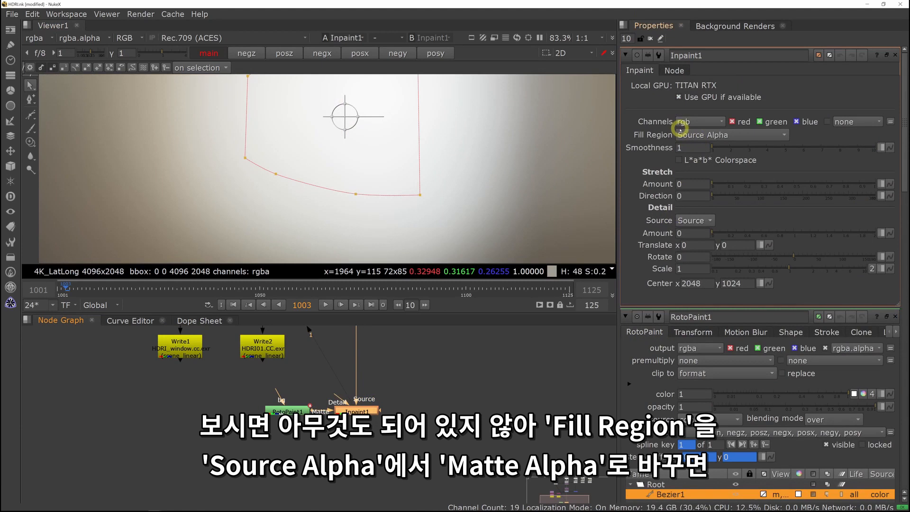
left_click(721, 134)
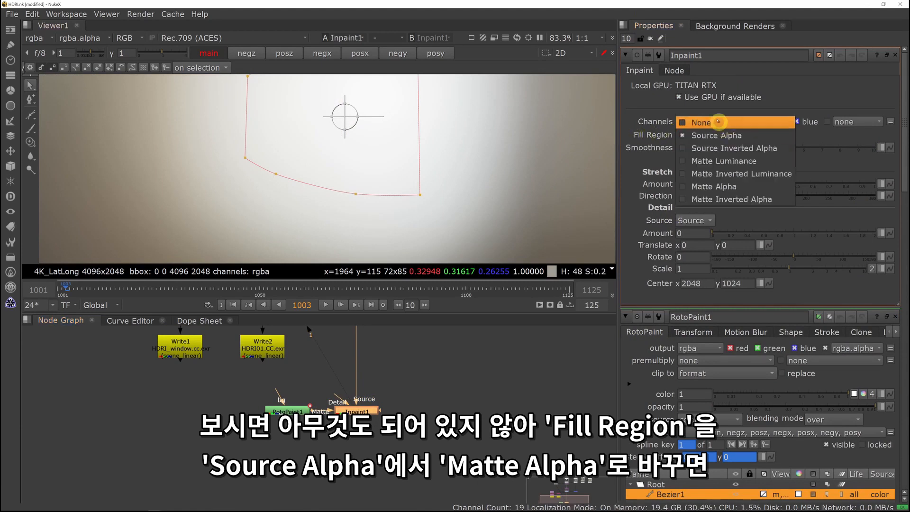
left_click(724, 185)
Inspect the inpainted window area, close all open node properties and examine the dark areas along the HDRI's lower edge
scroll(427, 171, "down", 3)
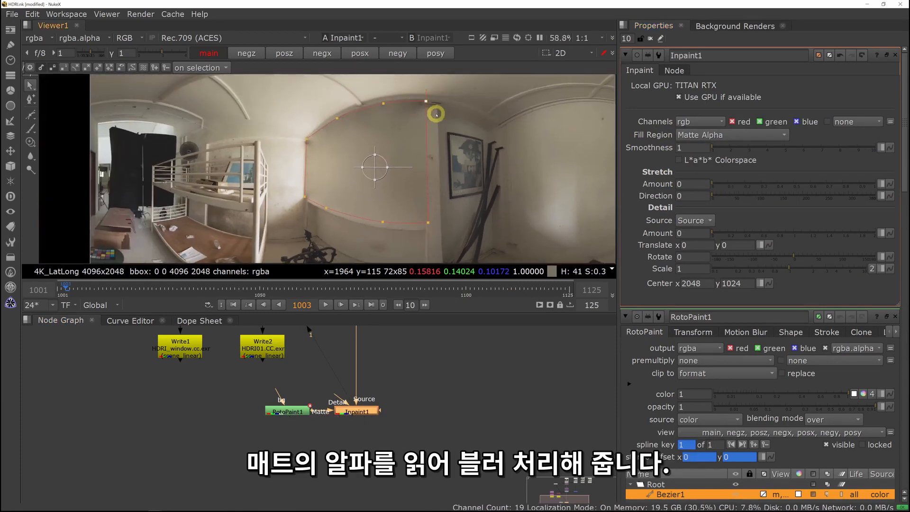
middle_click_drag(431, 105, 431, 112)
left_click_drag(427, 107, 307, 144)
middle_click_drag(427, 395, 425, 404)
scroll(483, 143, "down", 2)
middle_click_drag(484, 142, 484, 152)
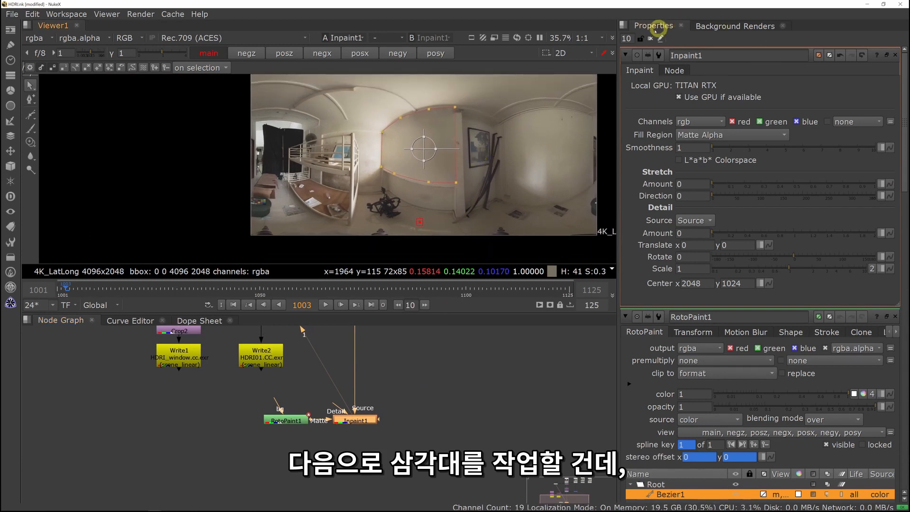
left_click(651, 38)
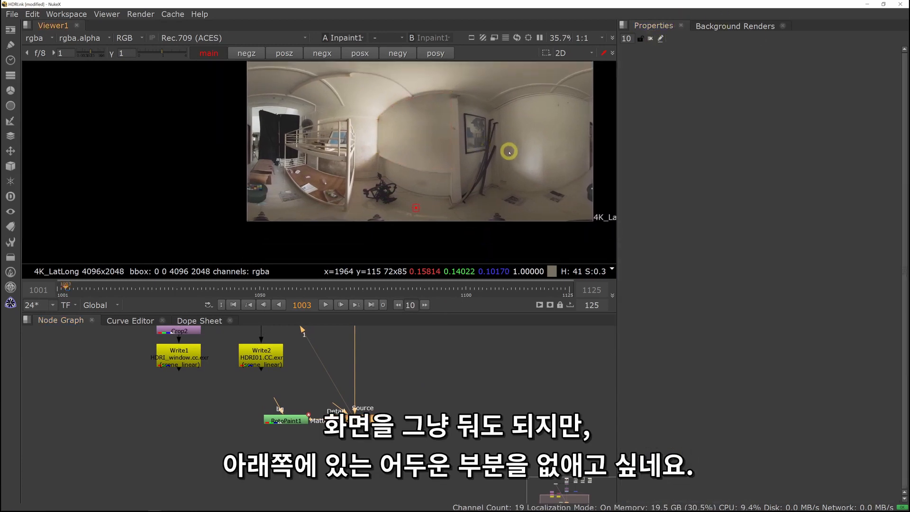
scroll(596, 235, "up", 2)
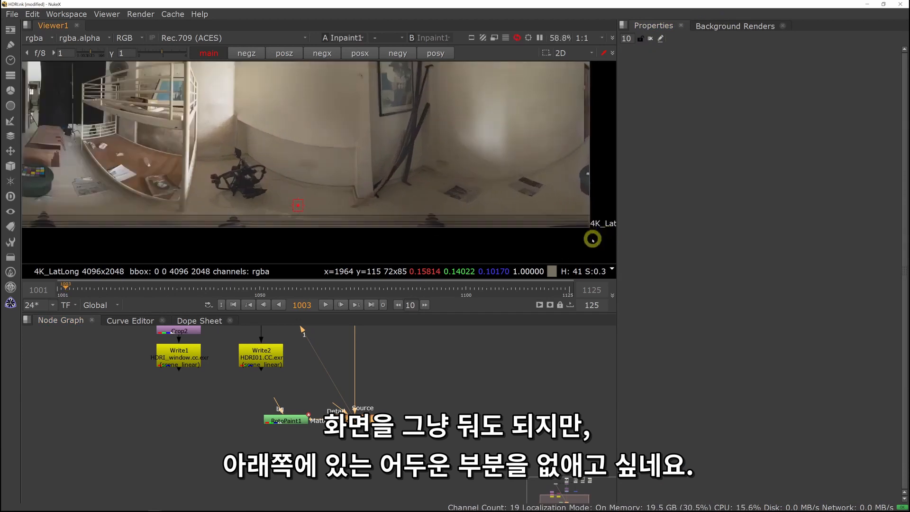
scroll(593, 237, "down", 1)
mouse_move(465, 224)
middle_mouse_down()
mouse_move(455, 200)
mouse_move(453, 212)
middle_mouse_up()
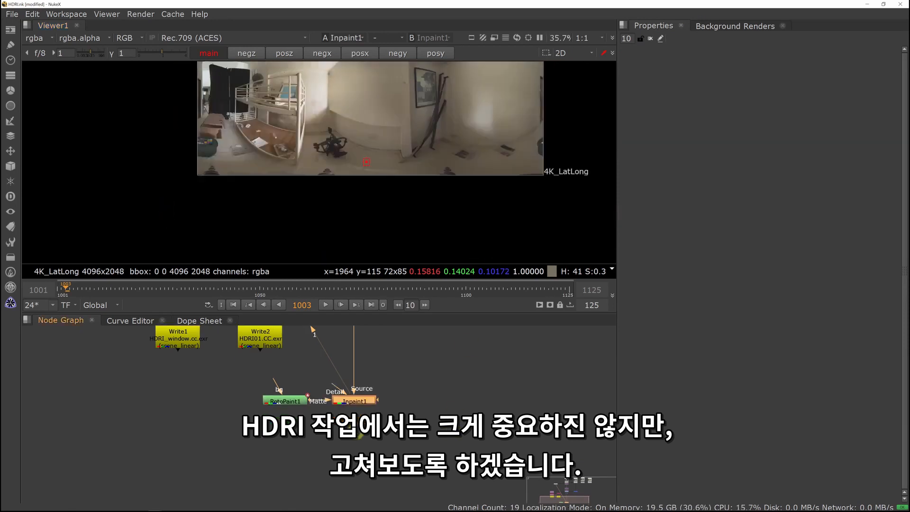
Add a SphericalTransform node connected below Inpaint1 and view its output
key("Tab")
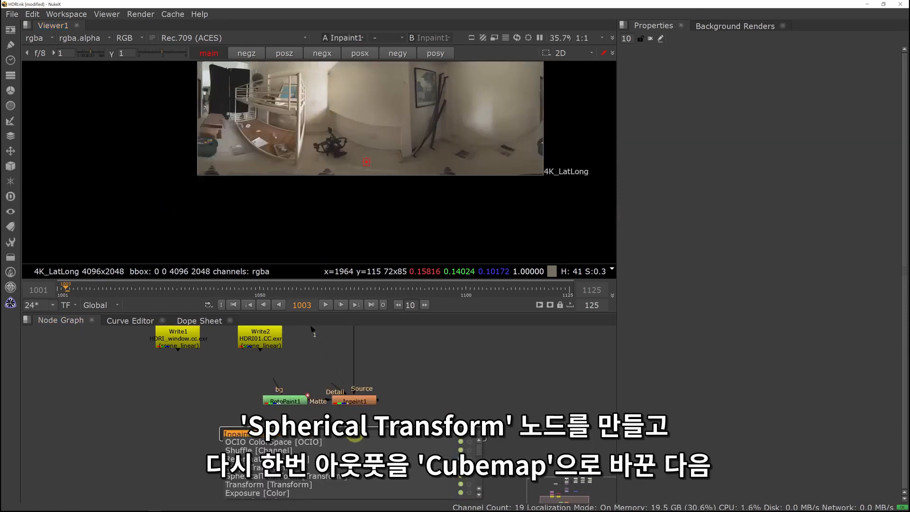
type("sph")
key("Return")
mouse_move(354, 441)
left_mouse_down()
mouse_move(293, 454)
mouse_move(317, 435)
mouse_move(287, 449)
mouse_move(356, 450)
left_mouse_up()
key("1")
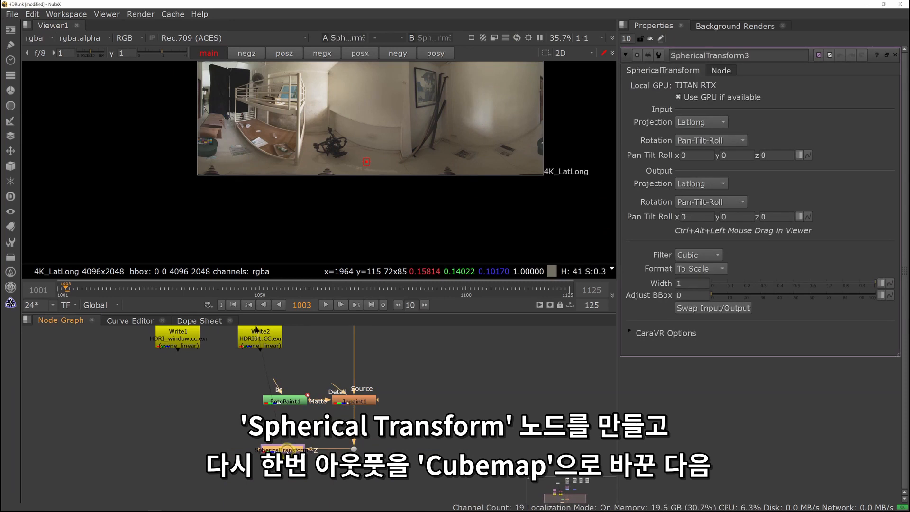
Set SphericalTransform3's output projection to Cubemap with format Faces and face -Y
left_click(691, 183)
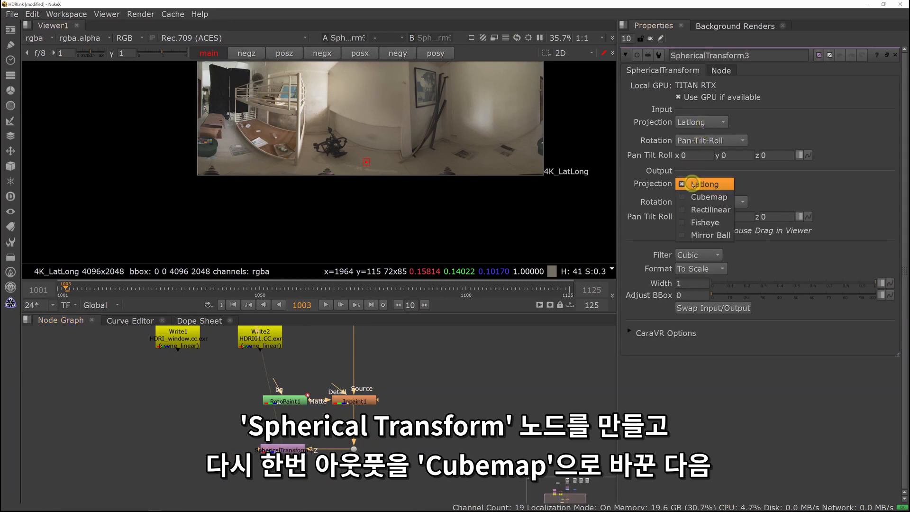
left_click(687, 201)
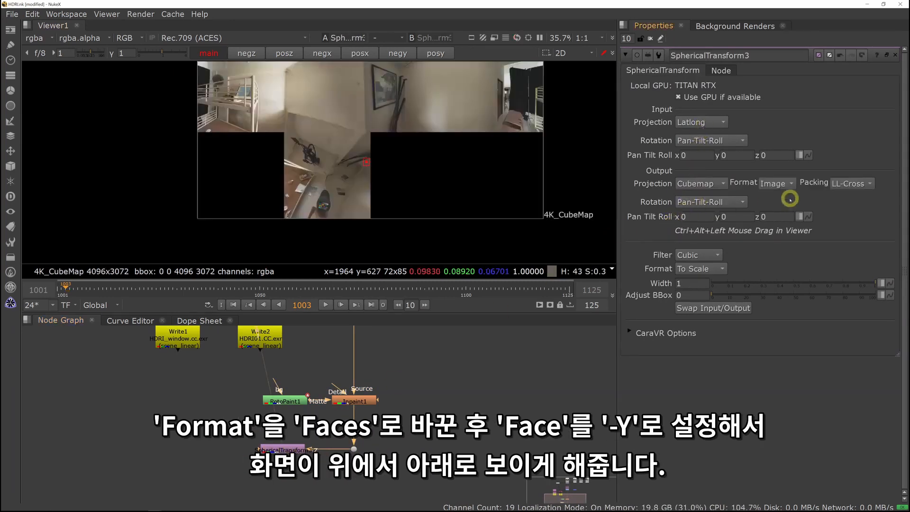
left_click(791, 184)
left_click(778, 199)
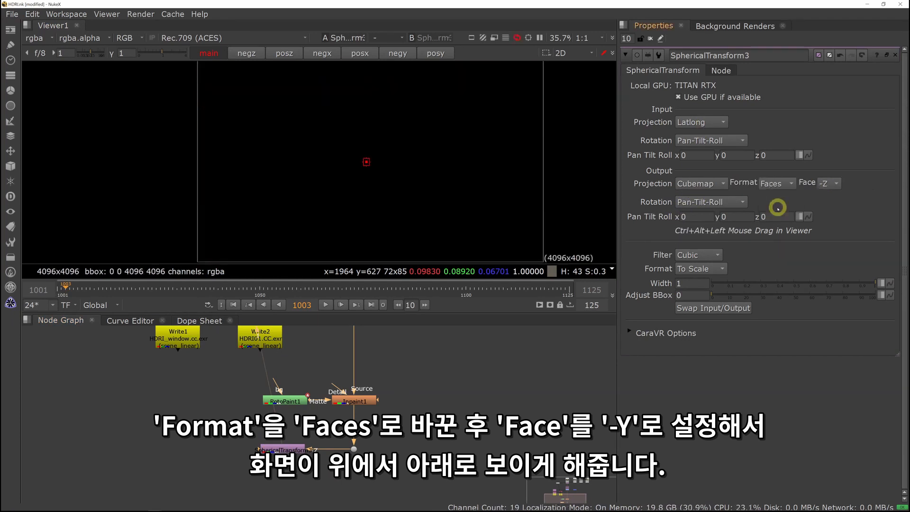
left_click(839, 184)
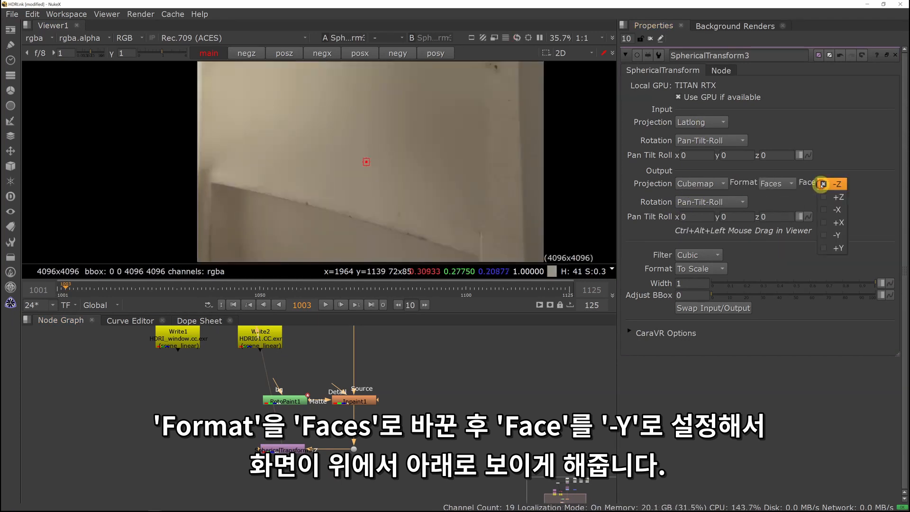
left_click(830, 235)
Add an Inpaint node directly after SphericalTransform3
key("Tab")
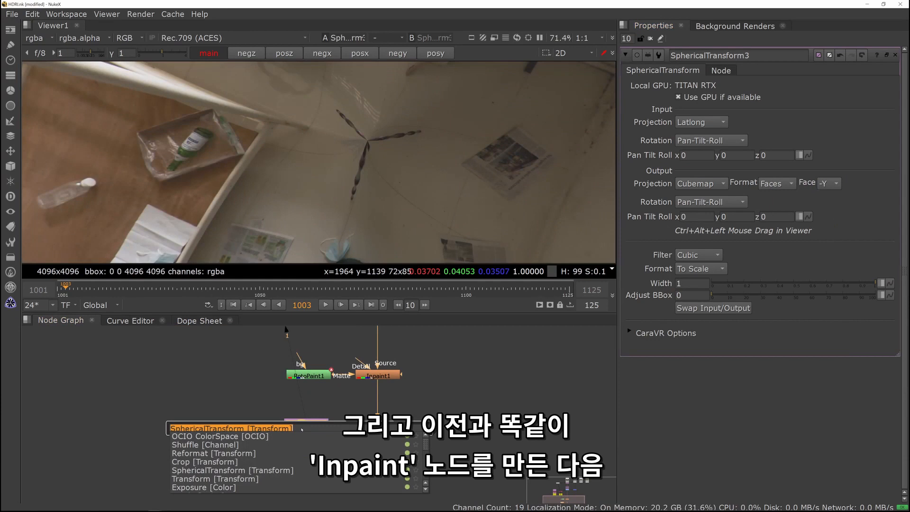
type("p")
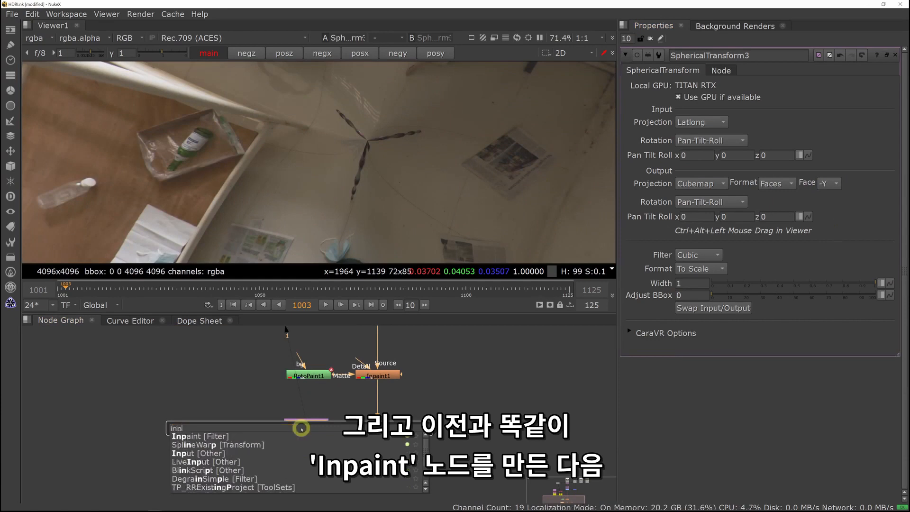
key("Return")
left_click(233, 430)
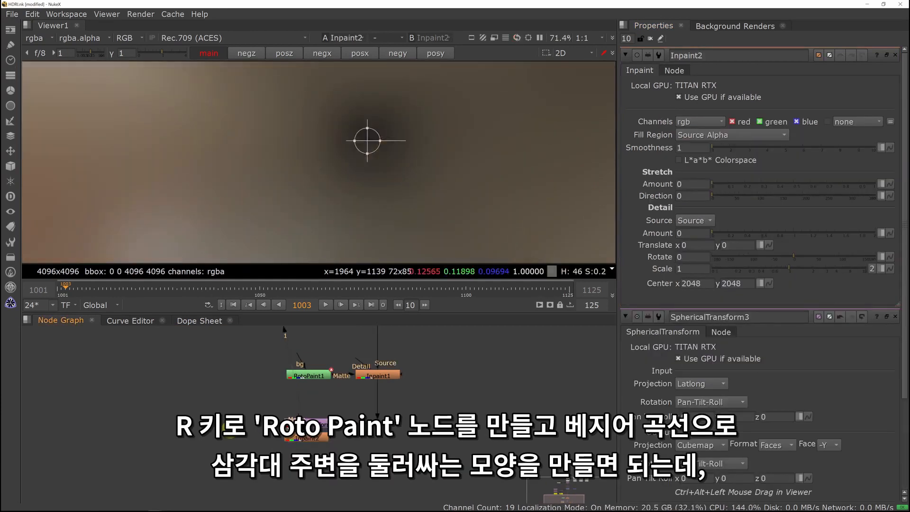
View SphericalTransform3's output and add an unconnected RotoPaint node beside Inpaint2
left_click(315, 420)
key("1")
left_click(253, 430)
key("r")
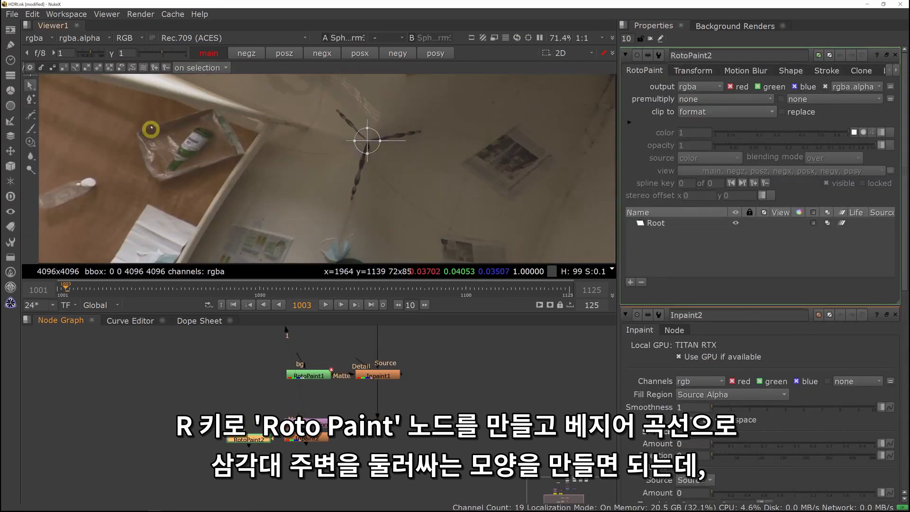
Draw a closed Bezier shape in RotoPaint2 loosely around the three legs of the tripod on the floor
left_click(33, 112)
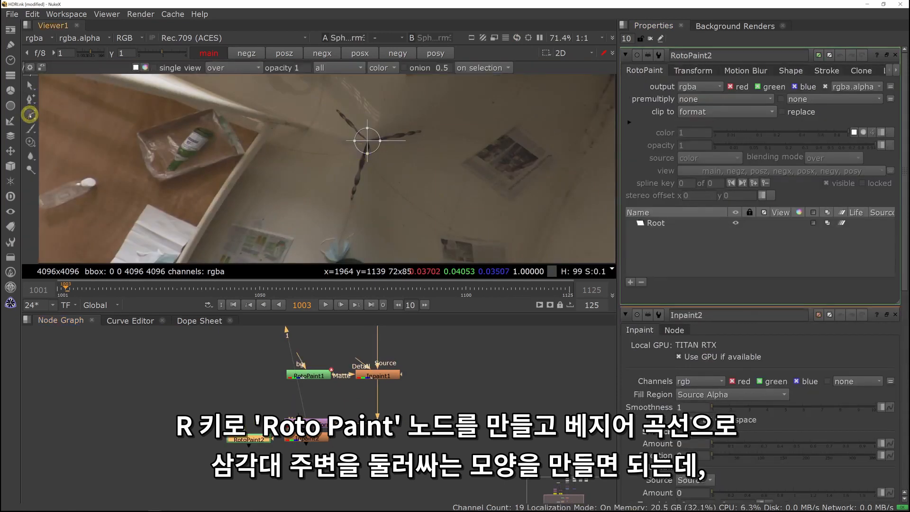
left_click(424, 131)
left_click_drag(398, 128, 386, 131)
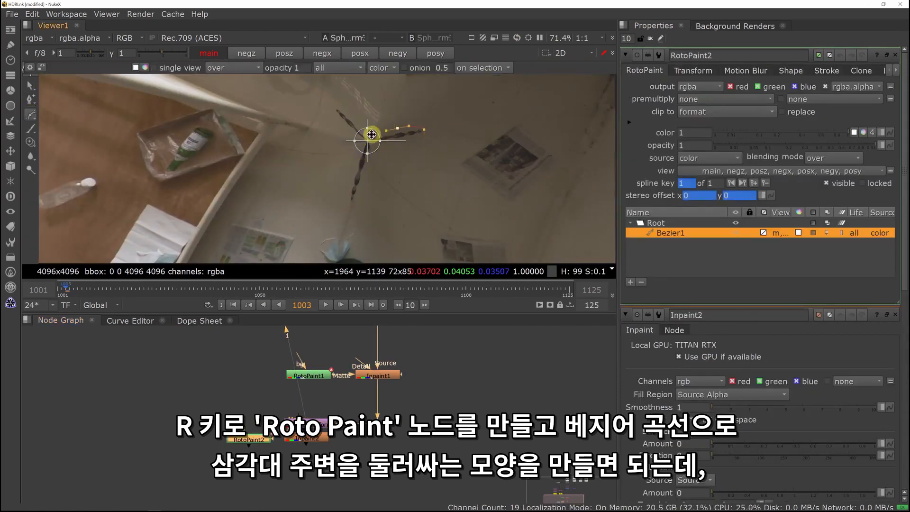
left_click(895, 315)
left_click(371, 134)
left_click(355, 119)
left_click(332, 105)
left_click(343, 128)
left_click(361, 141)
left_click(352, 170)
left_click(348, 204)
left_click(367, 177)
left_click(375, 146)
left_click(423, 133)
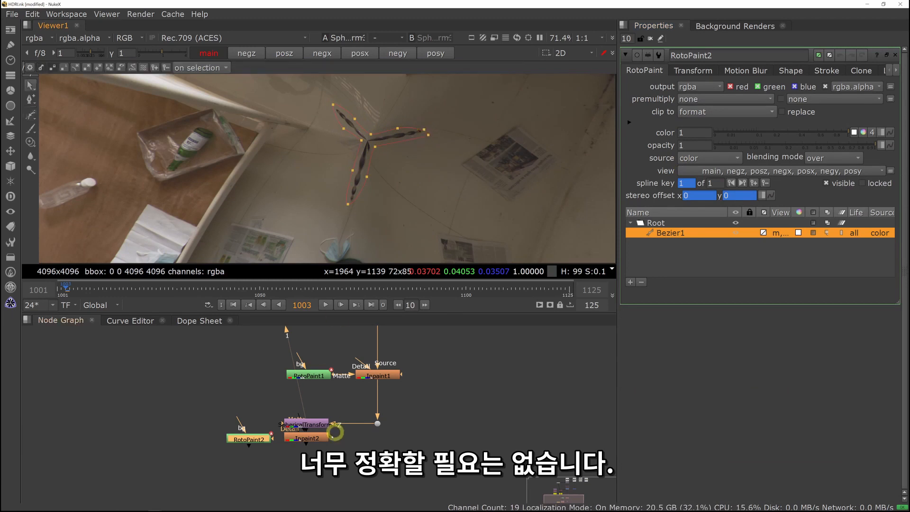
Connect Inpaint2's Matte input to RotoPaint2, view Inpaint2 and set its Fill Region to Matte Alpha
double_click(310, 438)
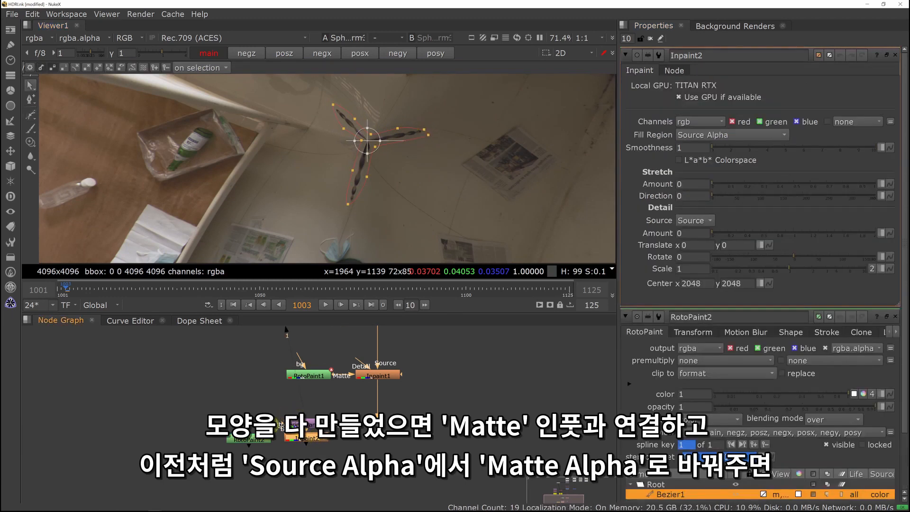
left_click_drag(307, 440, 308, 443)
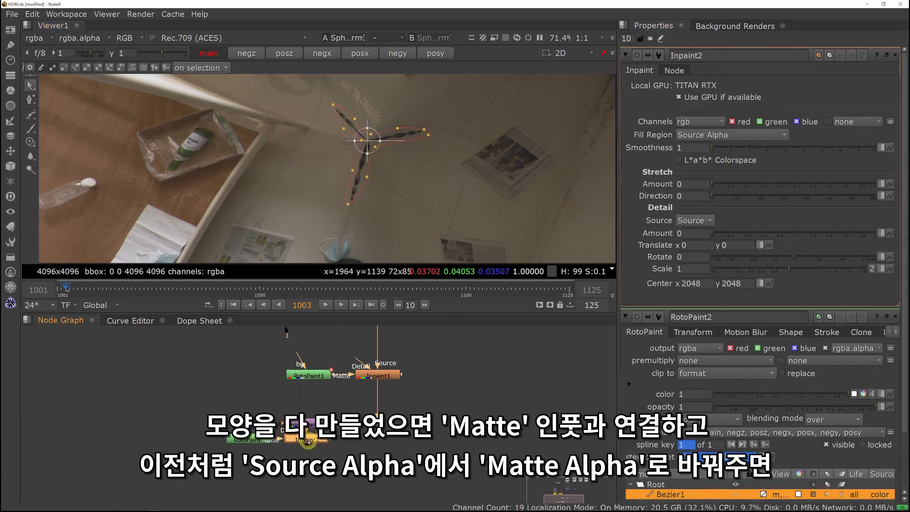
key("1")
left_click(793, 178)
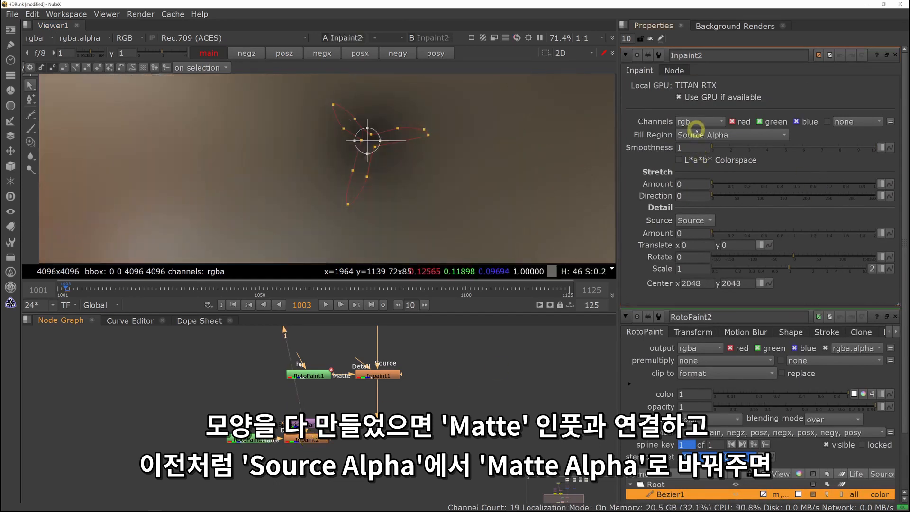
left_click(696, 129)
left_click(710, 183)
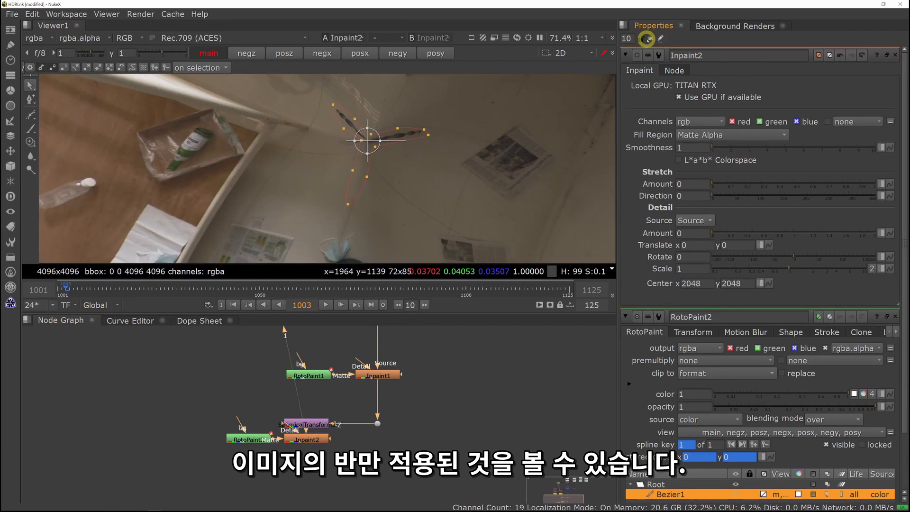
Reopen only RotoPaint2's properties, view its output and set its clip to option to no clip
left_click(651, 38)
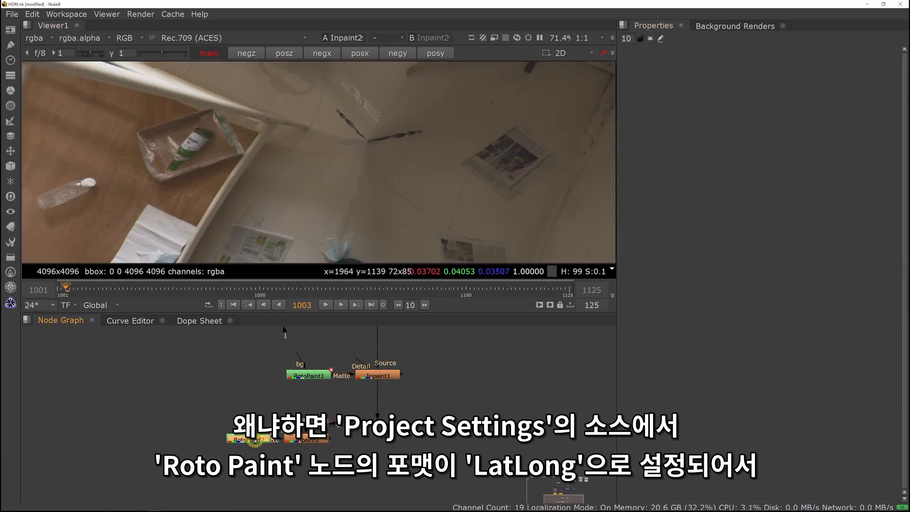
double_click(250, 440)
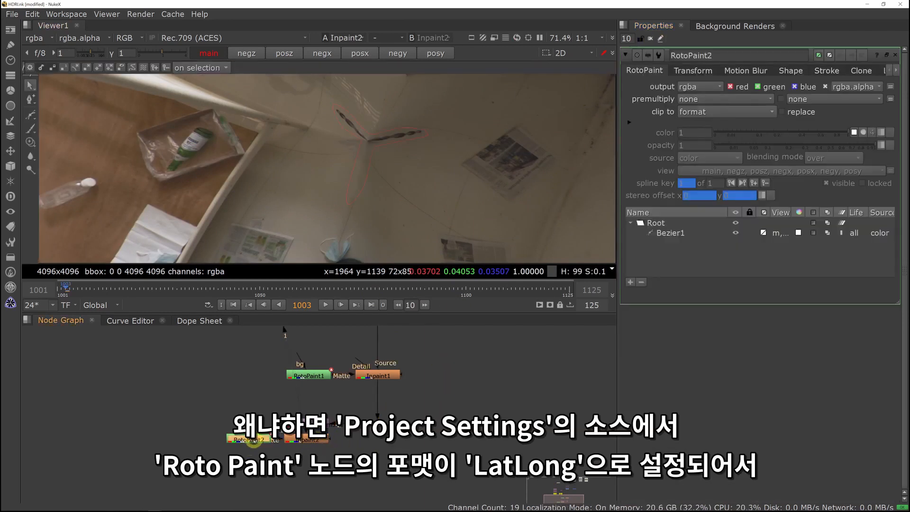
left_click(424, 137)
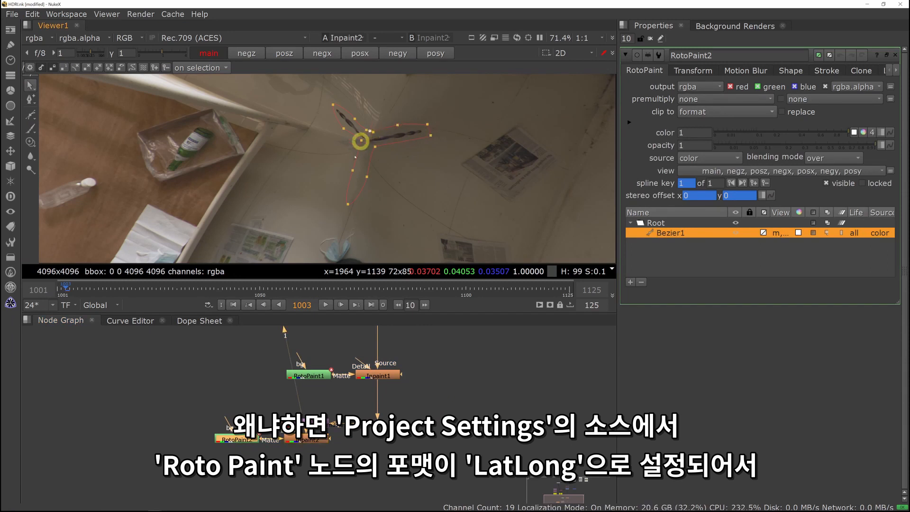
key("1")
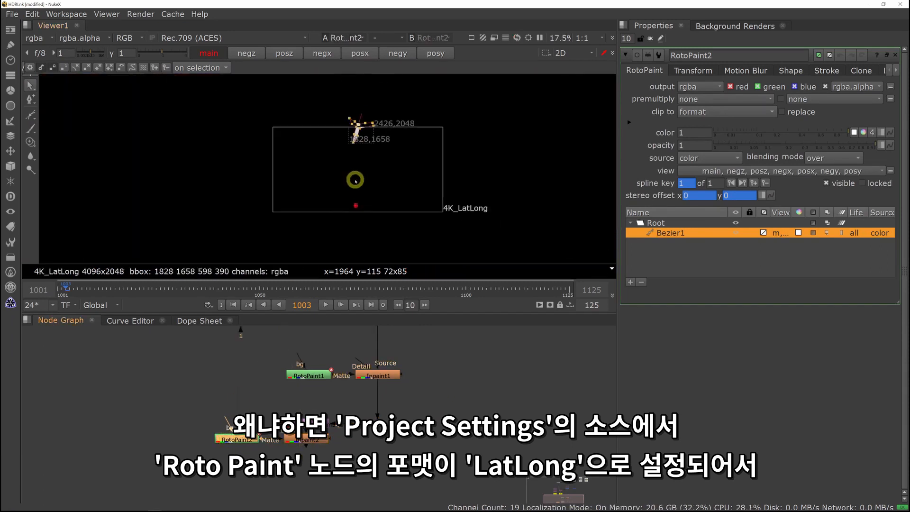
scroll(356, 178, "up", 3)
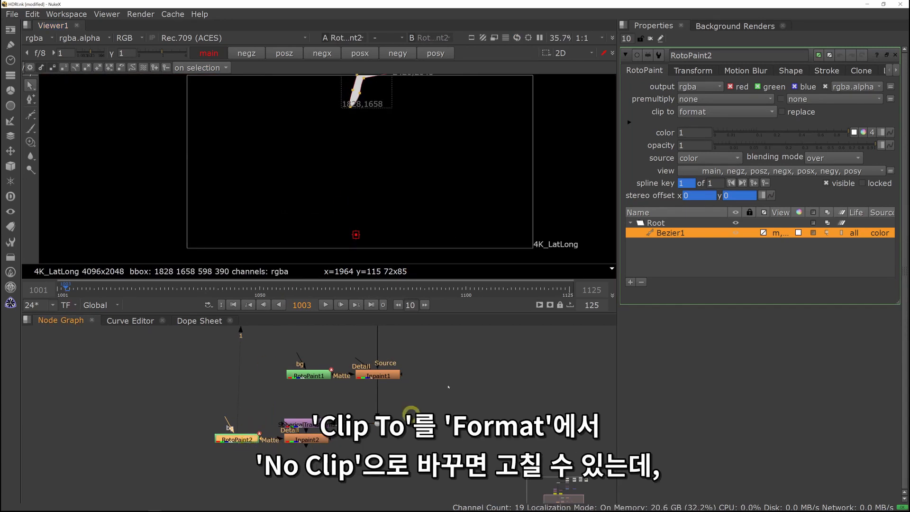
left_click(702, 112)
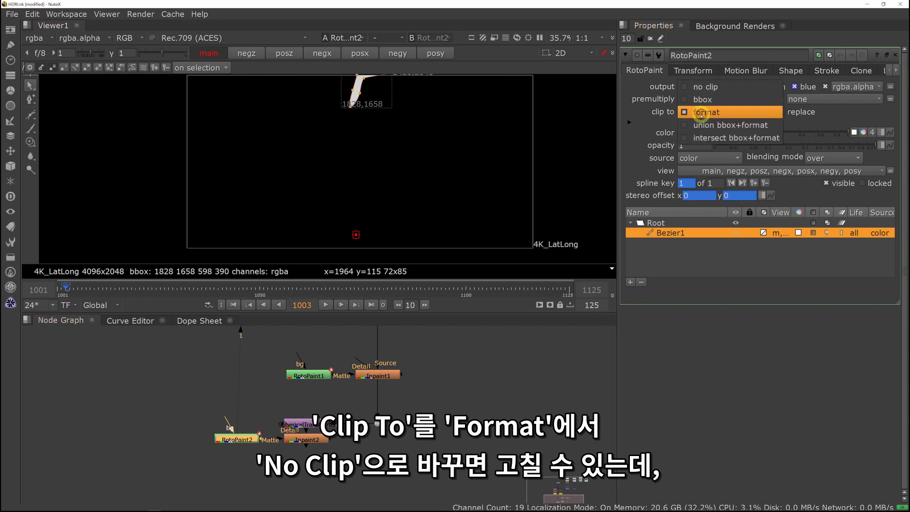
left_click(705, 87)
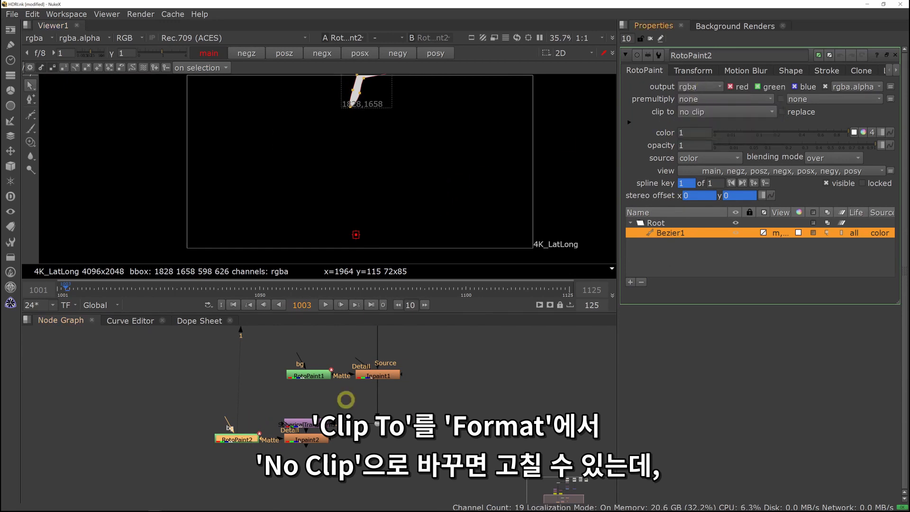
View Inpaint2's output, check the inpainted tripod area up close and open Inpaint2's properties
left_click(307, 440)
key("1")
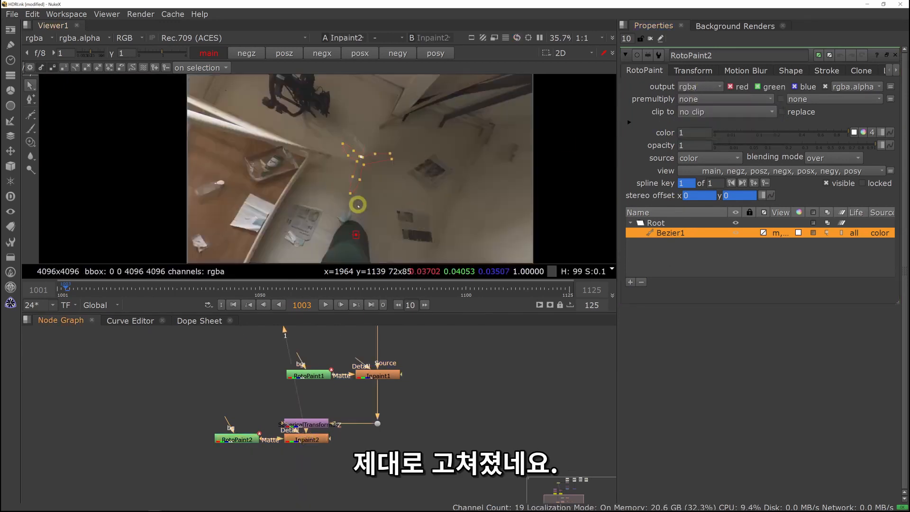
scroll(367, 194, "up", 5)
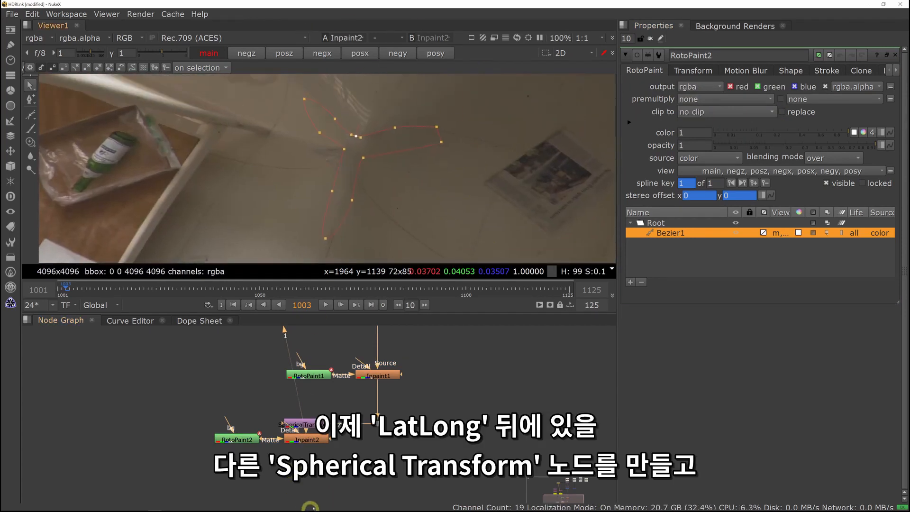
middle_click_drag(318, 483, 303, 462)
double_click(286, 419)
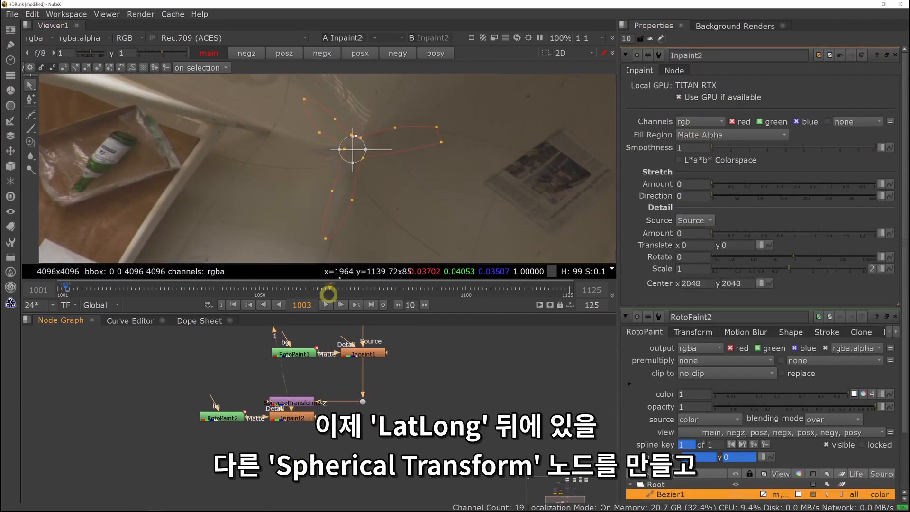
Add a SphericalTransform node after Inpaint2 and set its input projection to Cubemap
key("Tab")
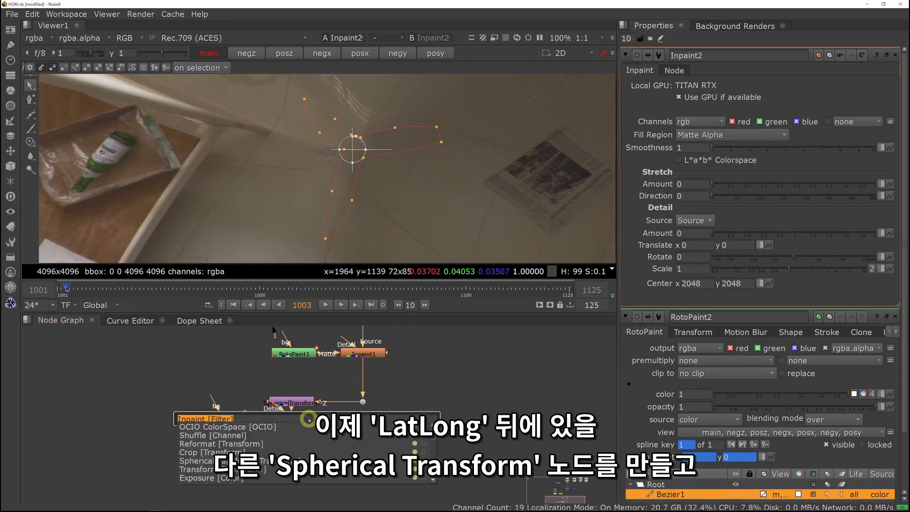
type("spher")
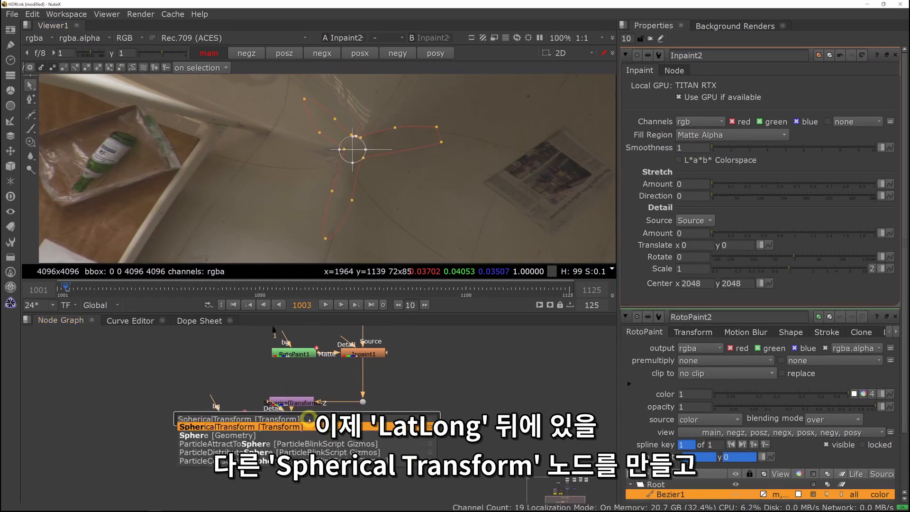
key("Return")
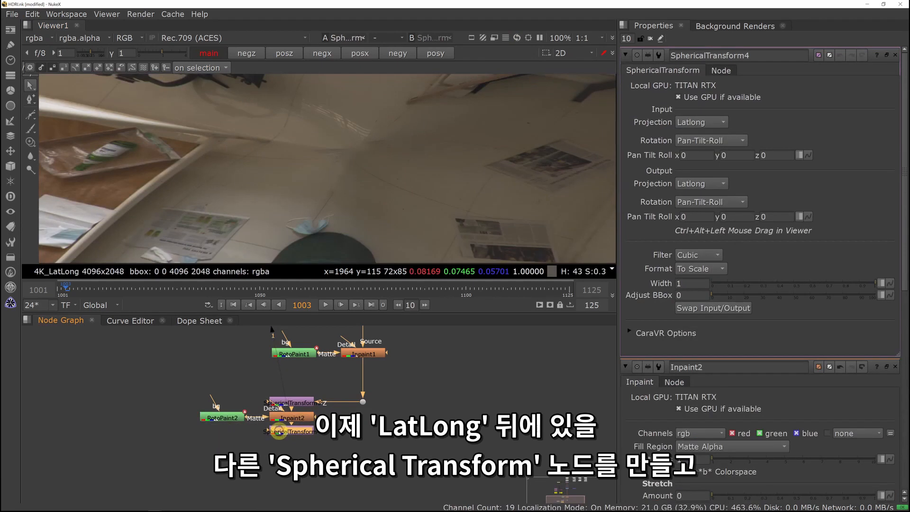
left_click(702, 122)
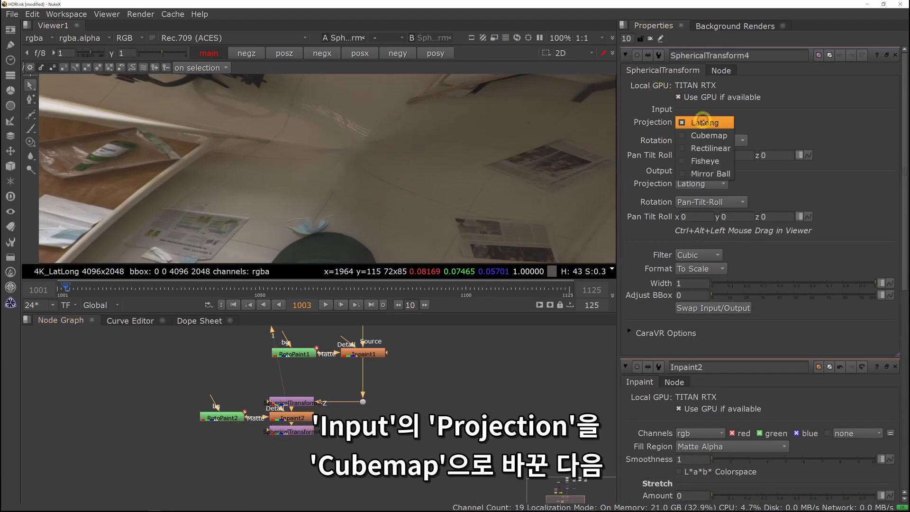
left_click(709, 136)
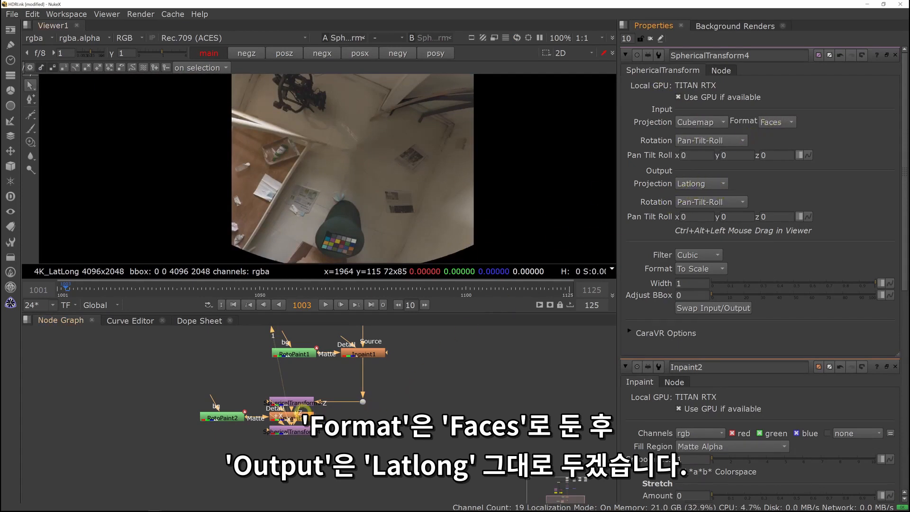
scroll(386, 184, "down", 6)
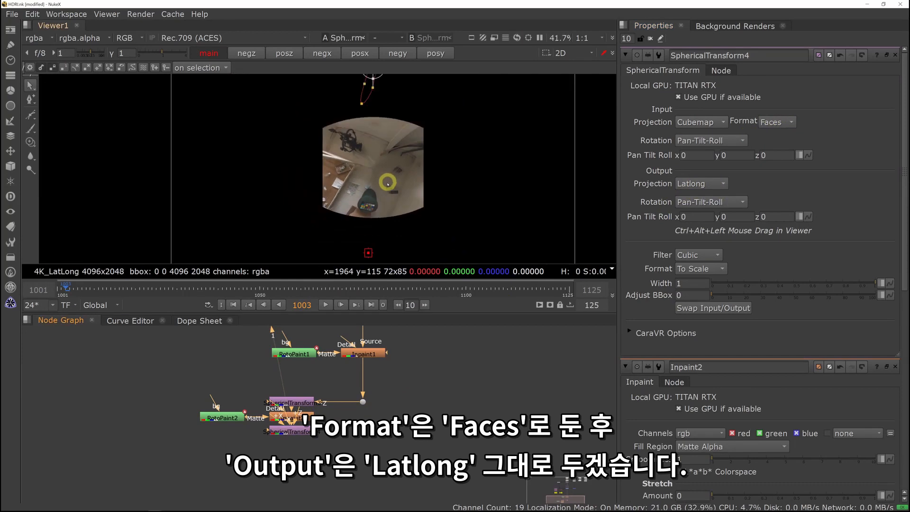
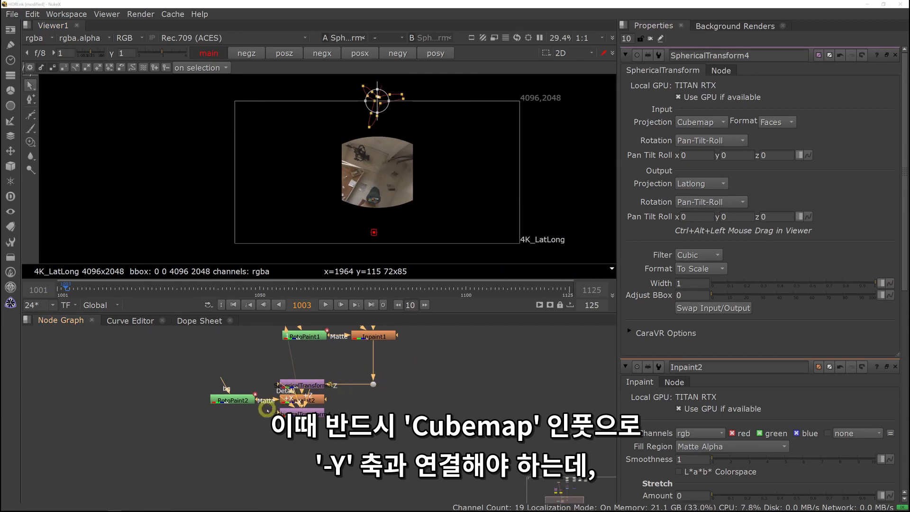
Move the new SphericalTransform node lower and connect Inpaint2's output to its -Y cubemap input
scroll(294, 416, "up", 3)
left_click_drag(303, 410, 303, 465)
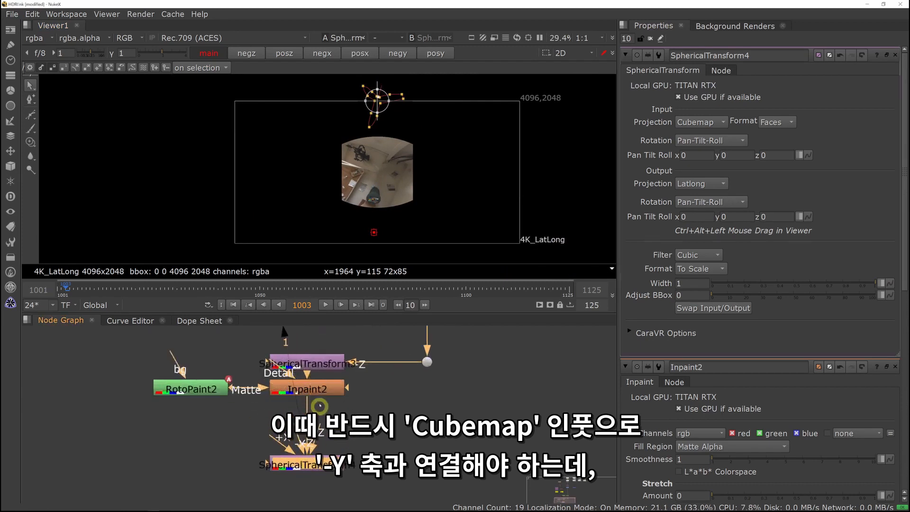
left_click_drag(307, 445, 318, 405)
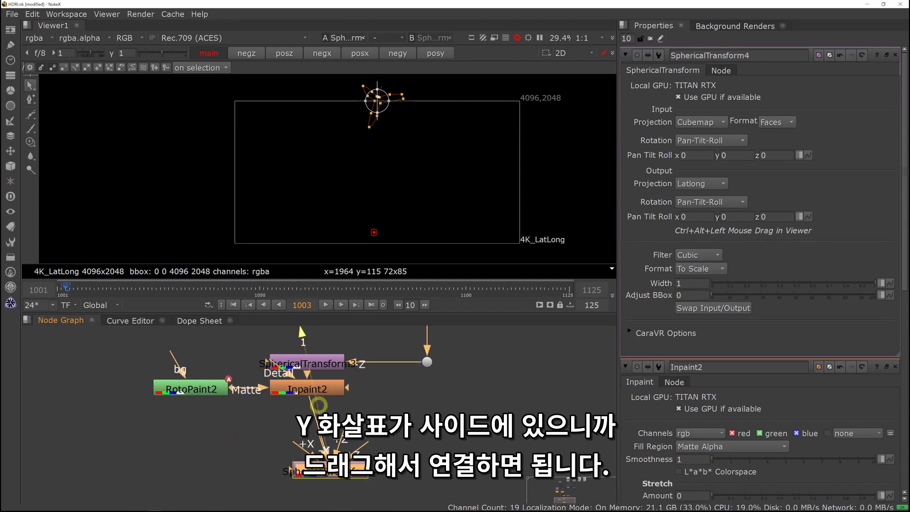
left_click(378, 465)
left_click_drag(348, 470, 324, 462)
left_click(426, 391)
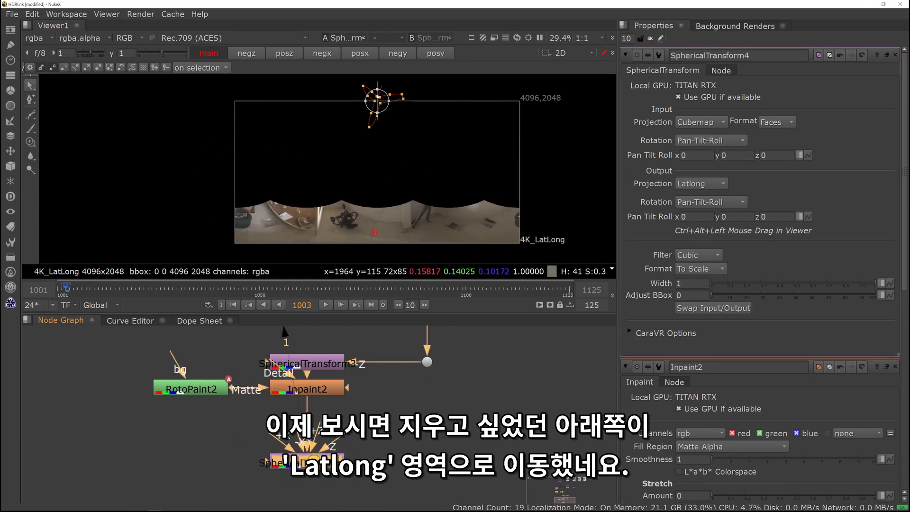
Merge the SphericalTransform4 result over the original stream coming from the dot
left_click(432, 369)
key("m")
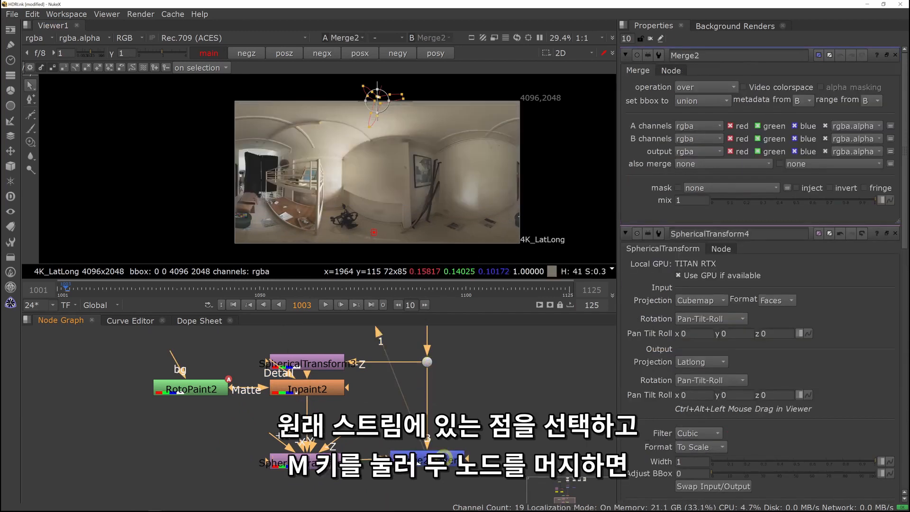
middle_click_drag(434, 237, 441, 192)
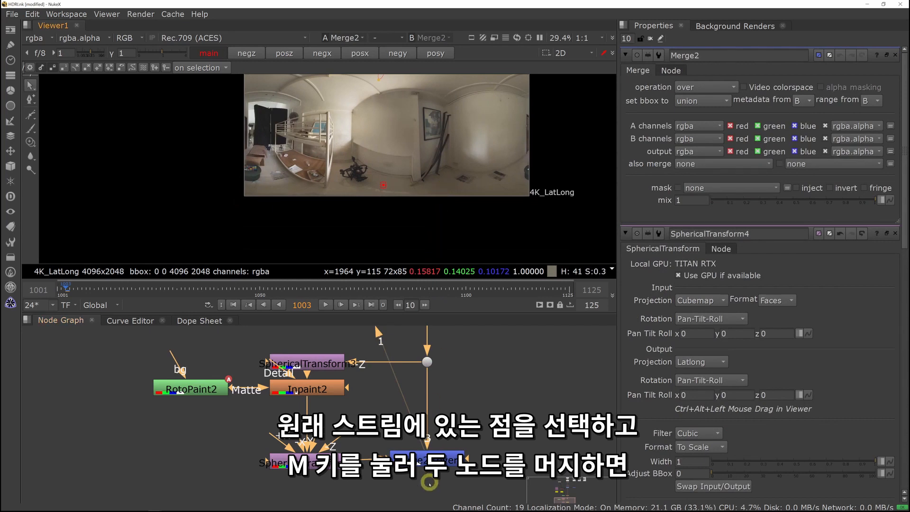
Compare the dot's original image with Merge2's output around the tripod area at the lower edge of the LatLong
left_click(427, 362)
key("2")
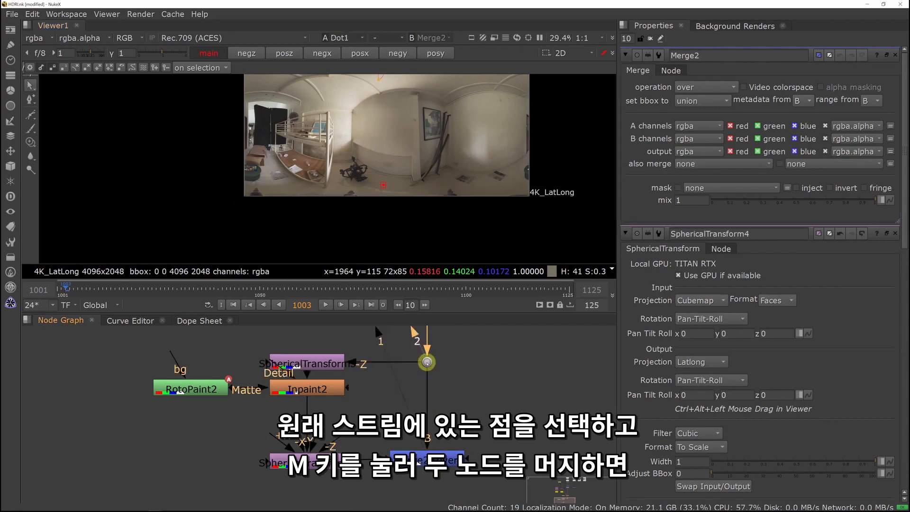
scroll(421, 195, "up", 4)
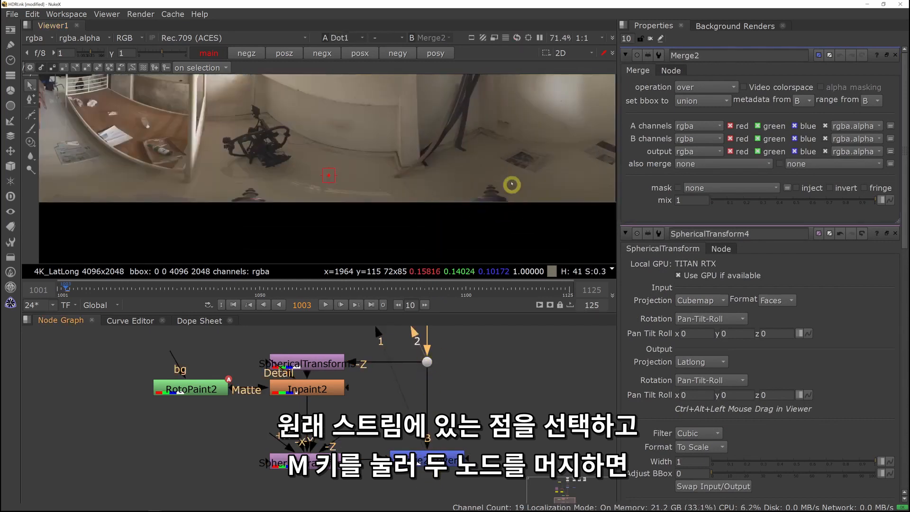
key("1")
key("2")
key("1")
key("2")
key("1")
key("2")
key("1")
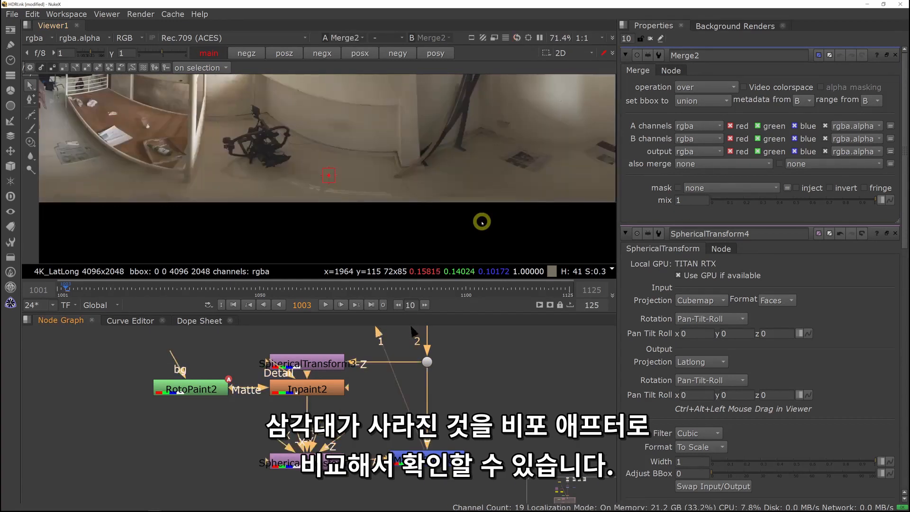
scroll(482, 221, "down", 2)
key("2")
key("1")
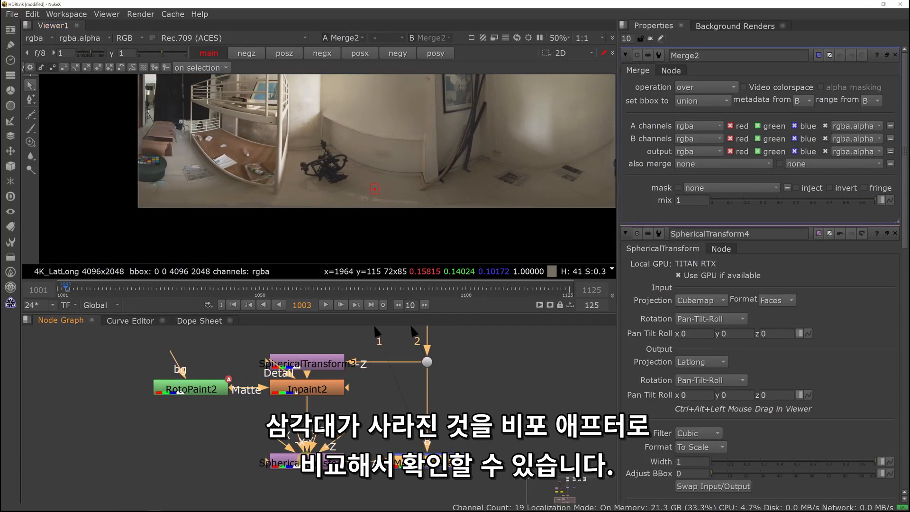
scroll(443, 197, "down", 5)
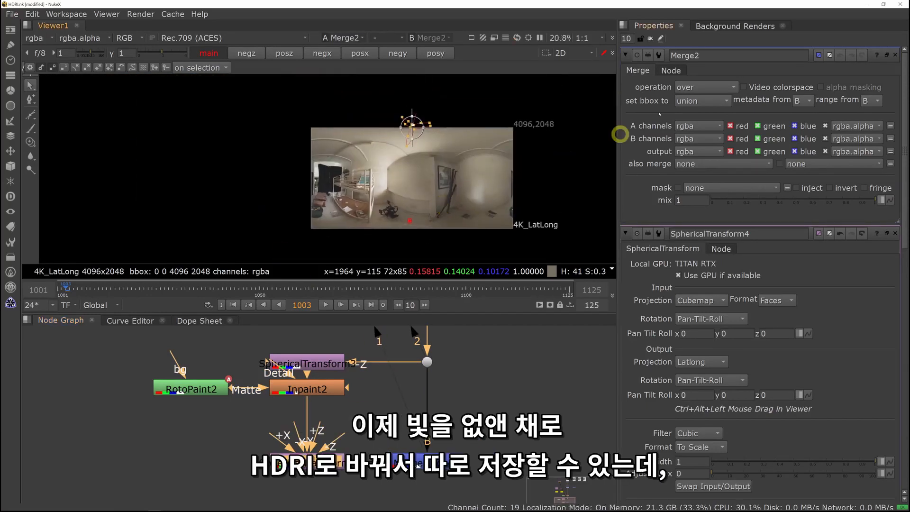
Close all open node properties and add a Write node after Merge2
left_click(651, 38)
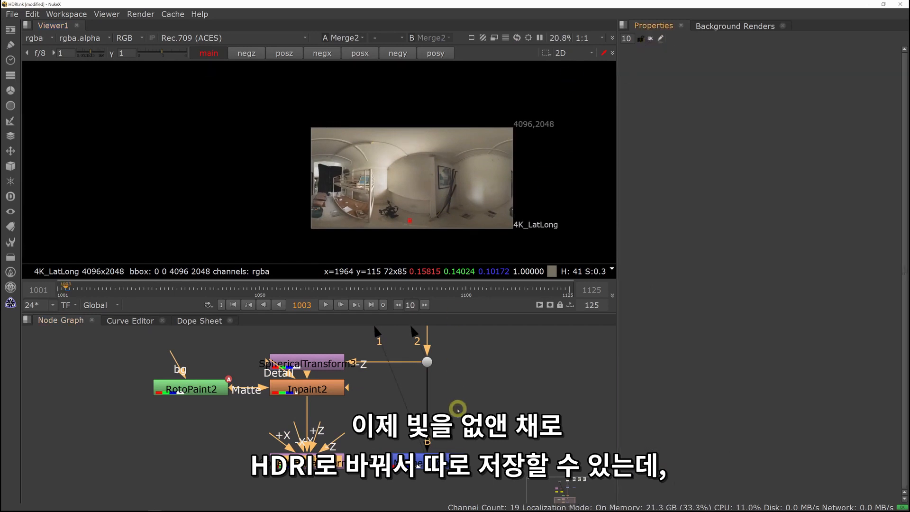
middle_click_drag(457, 408, 449, 347)
left_click(427, 397)
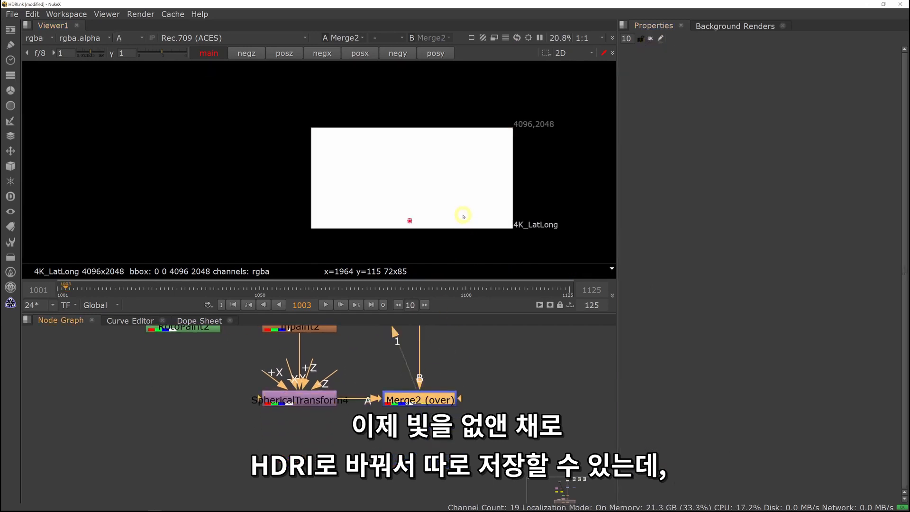
key("Tab")
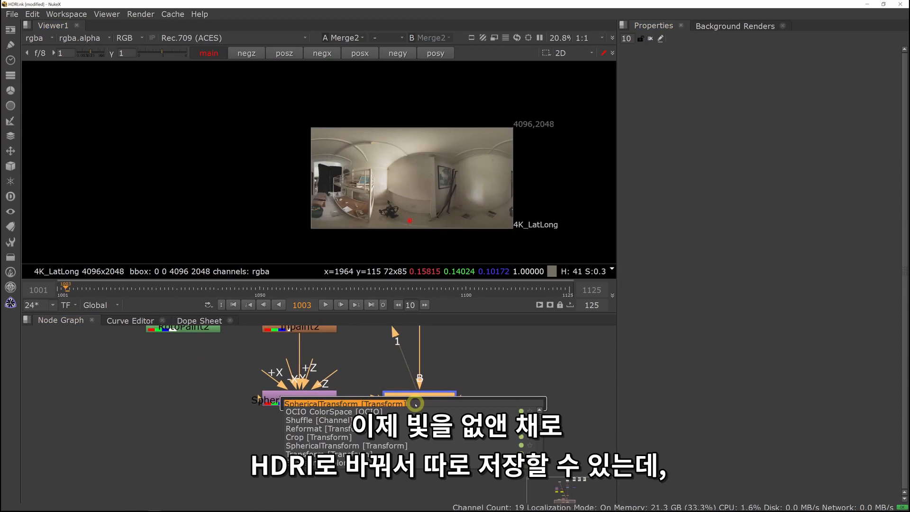
type("write")
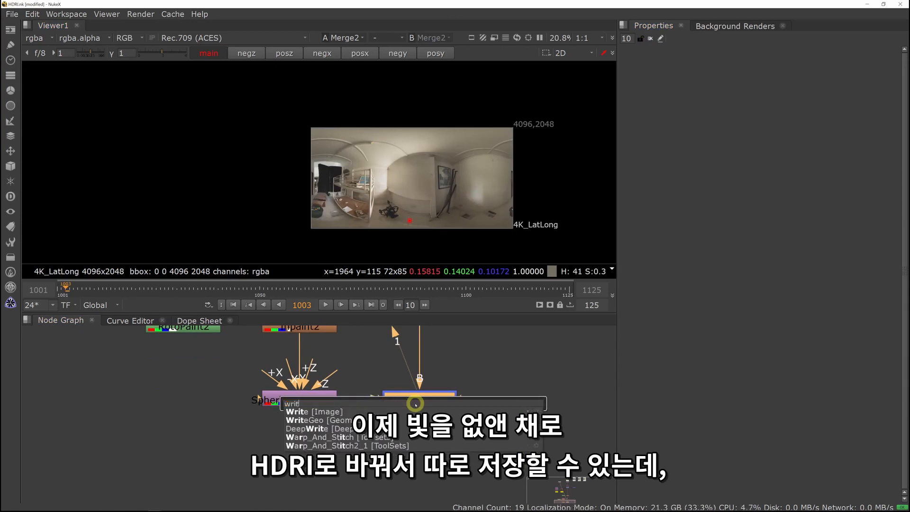
key("Return")
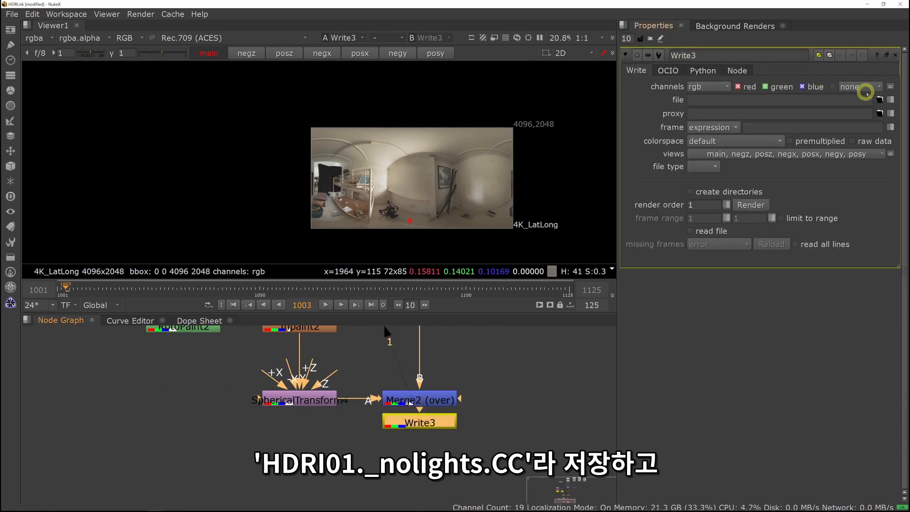
Set the Write node's output file to HDRI01_noLights.CC.exr, based on the existing HDRI01.CC.exr name
left_click(880, 100)
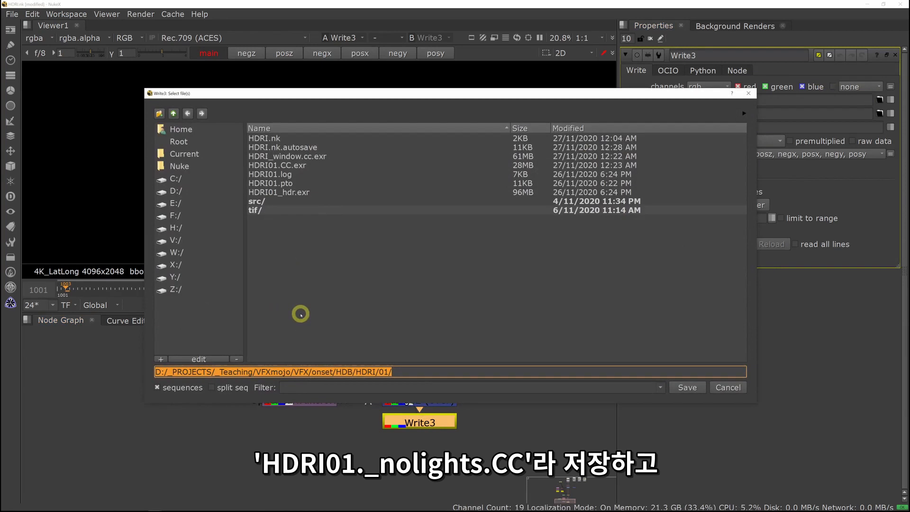
left_click(293, 166)
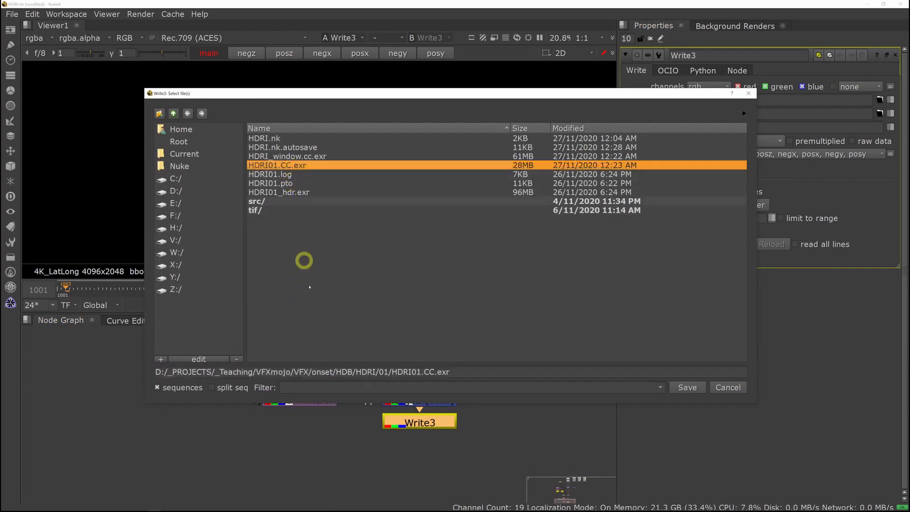
left_click(424, 373)
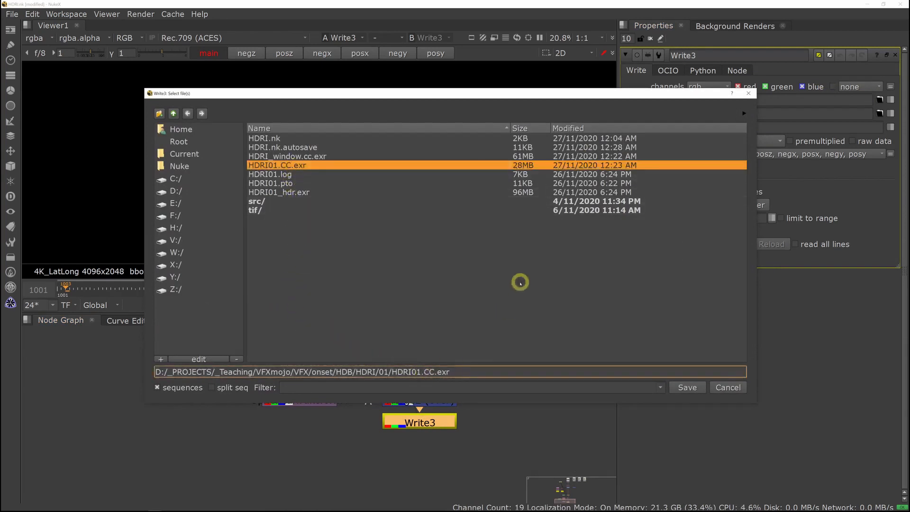
type("_noLights")
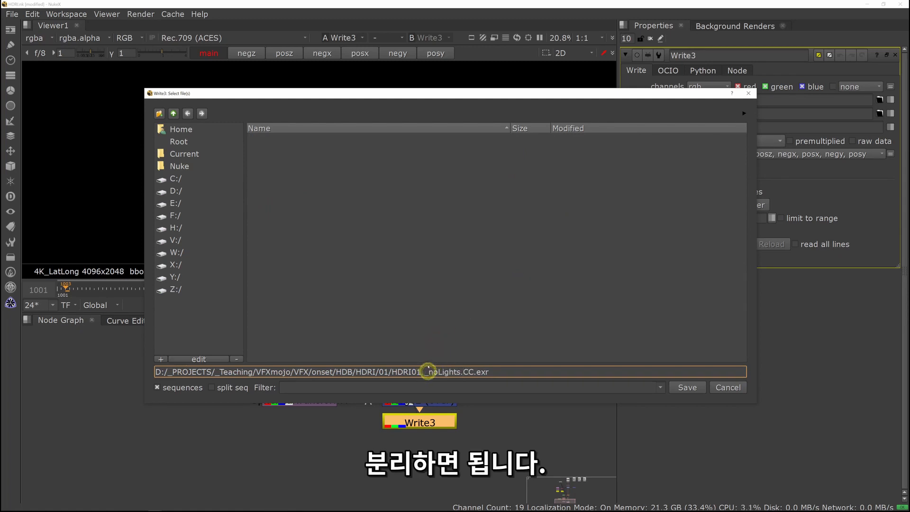
left_click(689, 388)
Render the Write3 node using the input frame range 1-1
mouse_move(453, 447)
middle_mouse_down()
mouse_move(452, 430)
mouse_move(452, 443)
middle_mouse_up()
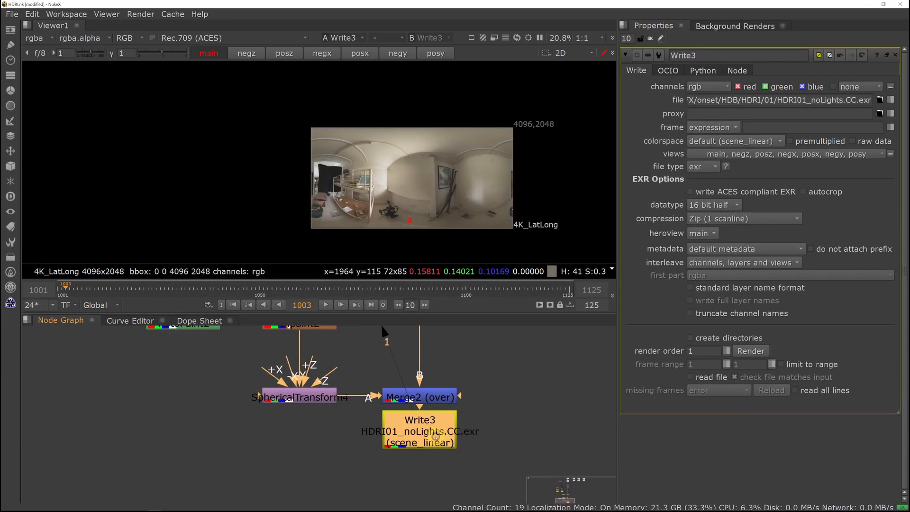
left_click(748, 350)
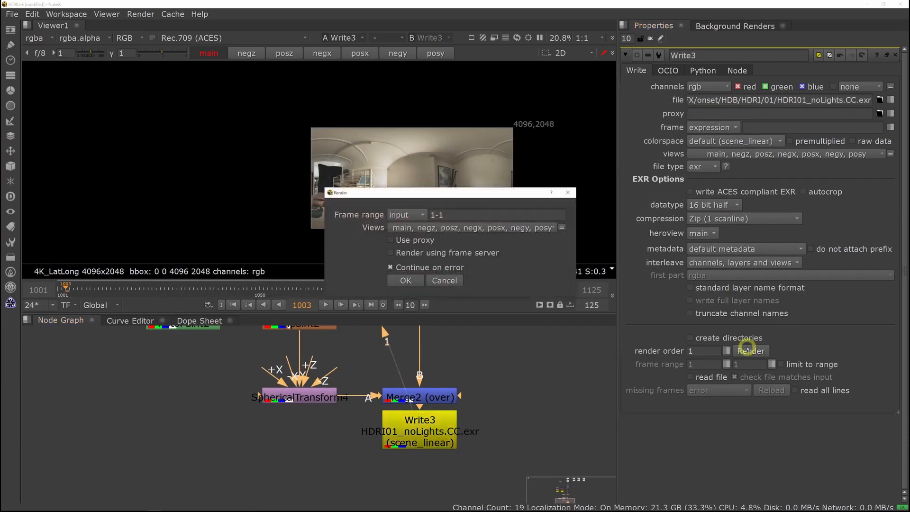
left_click(404, 279)
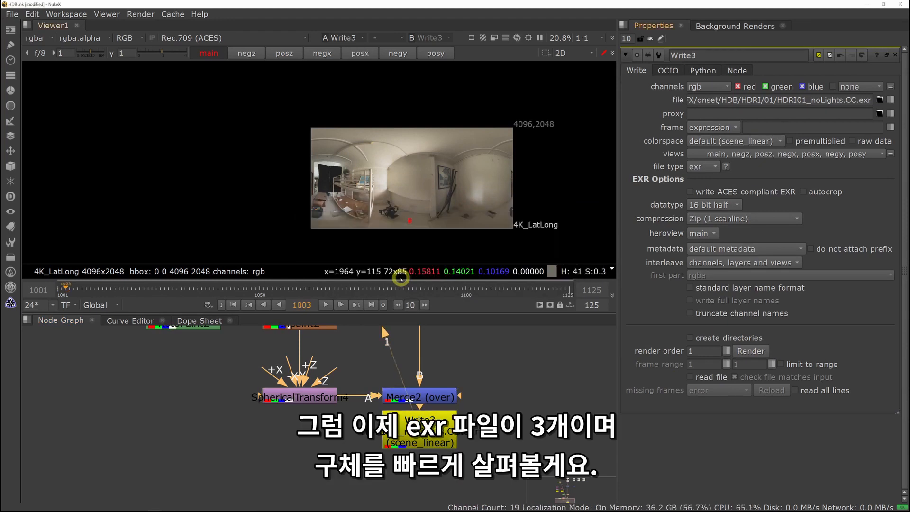
View the Read2 reference branch and examine the window and ceiling light reflections in the chrome ball up close
left_click(502, 406)
middle_click_drag(488, 386, 465, 480)
scroll(467, 425, "down", 3)
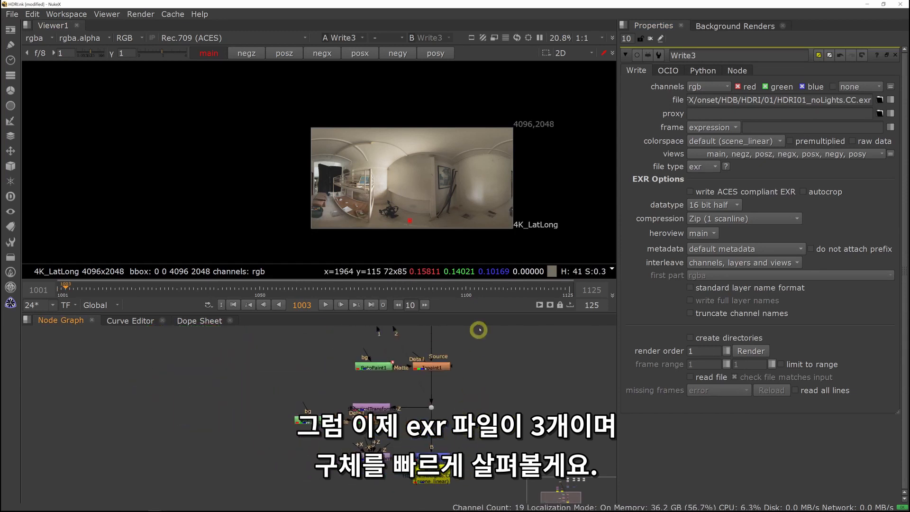
middle_click_drag(479, 330, 458, 443)
middle_click_drag(467, 385, 455, 448)
middle_click_drag(452, 368, 422, 412)
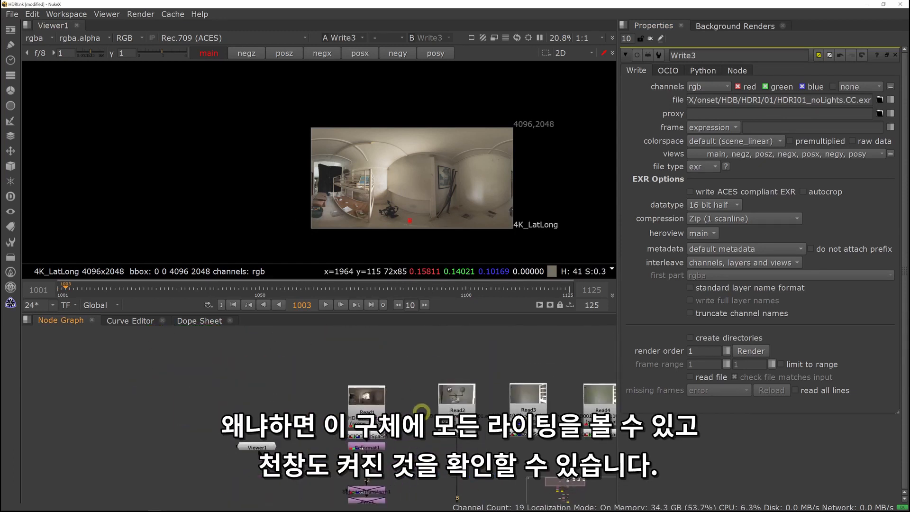
left_click(456, 436)
key("1")
scroll(372, 148, "up", 6)
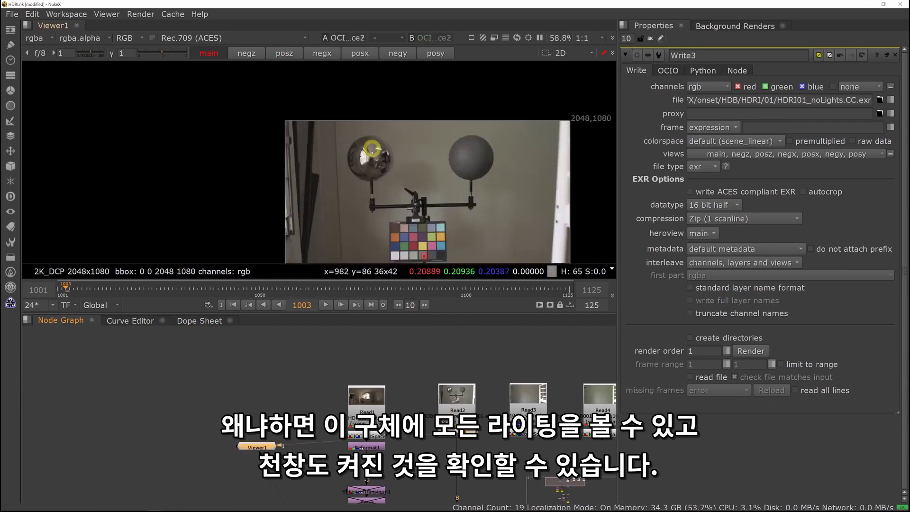
scroll(384, 182, "up", 5)
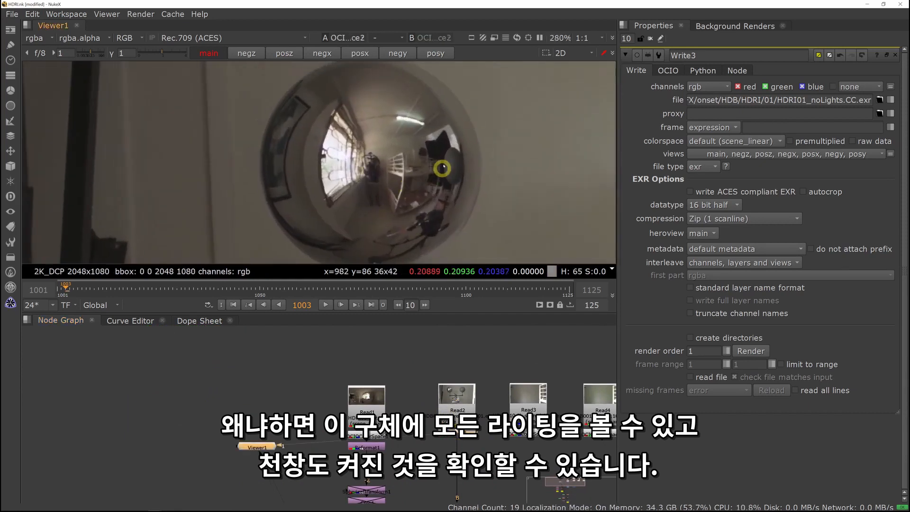
left_click_drag(413, 314, 412, 349)
scroll(446, 173, "up", 4)
scroll(467, 142, "up", 3)
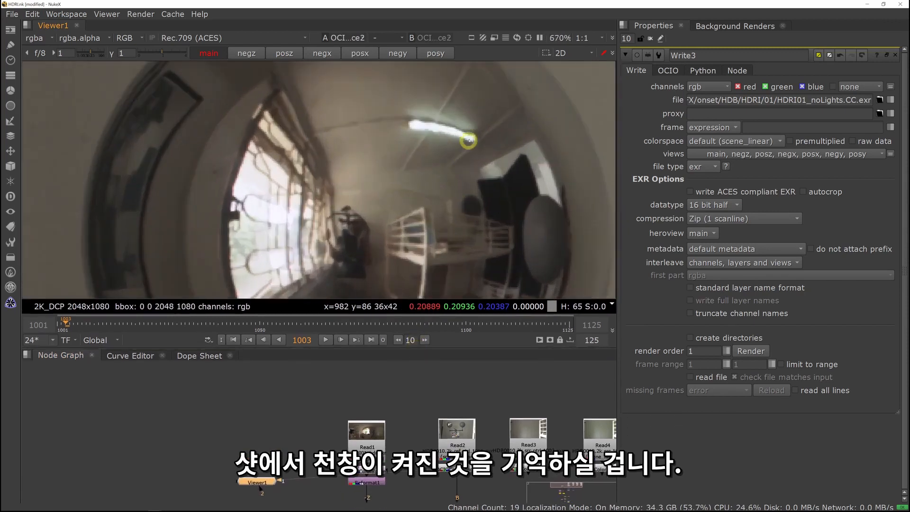
scroll(406, 144, "down", 10)
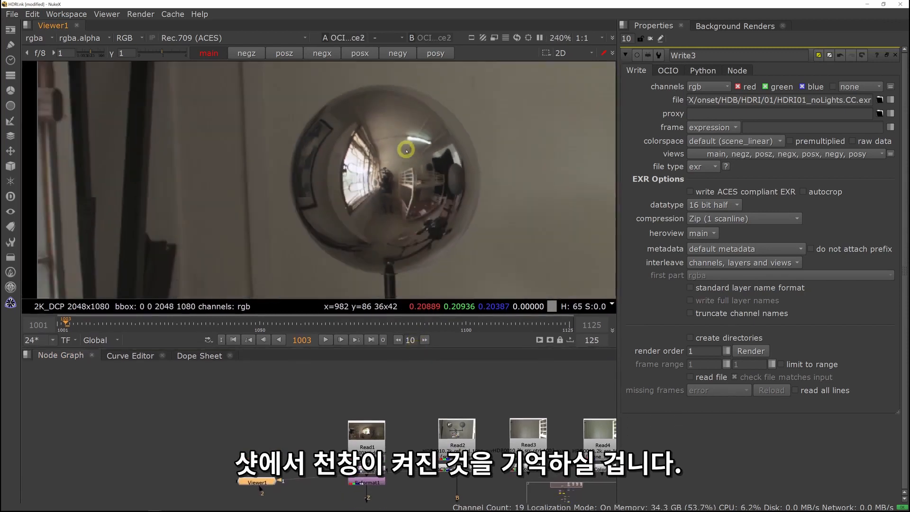
View the Read1 HDRI branch and examine whether the ceiling light is on in the panorama
scroll(409, 162, "down", 2)
scroll(443, 396, "down", 5)
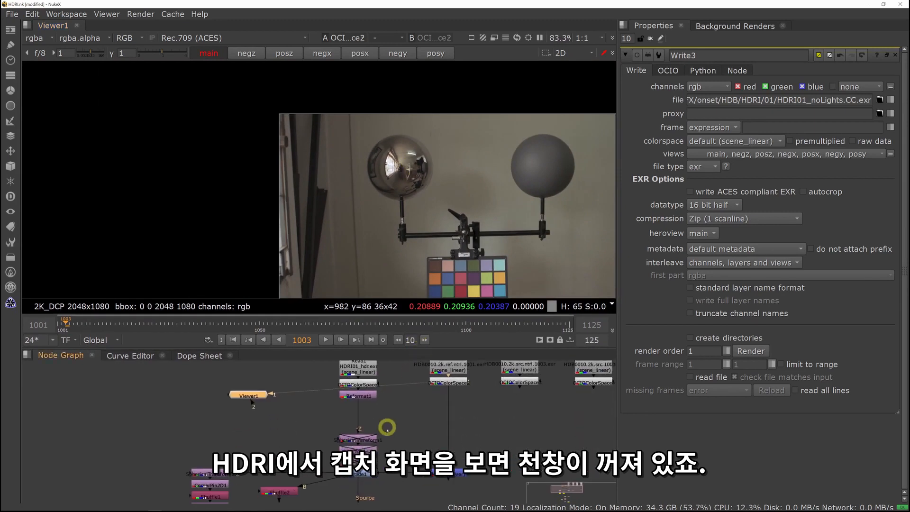
left_click(368, 391)
key("1")
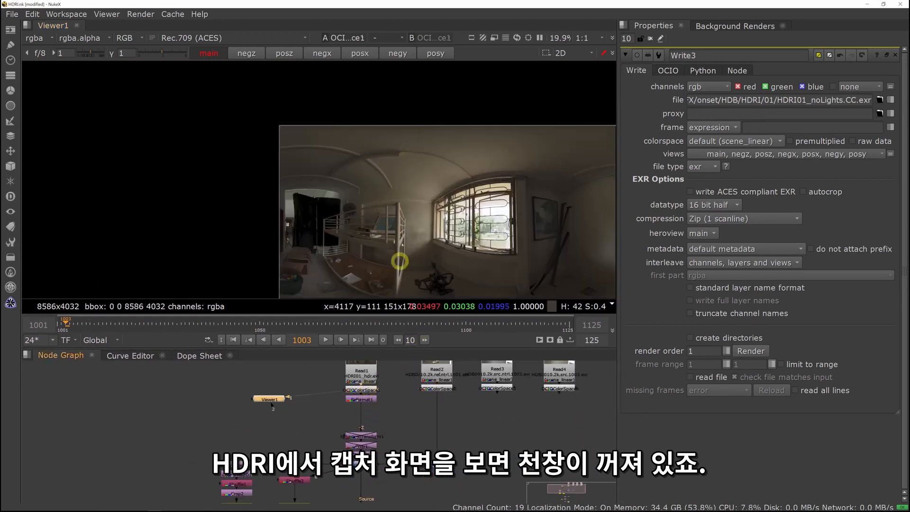
scroll(413, 178, "up", 4)
middle_click_drag(428, 187, 449, 187)
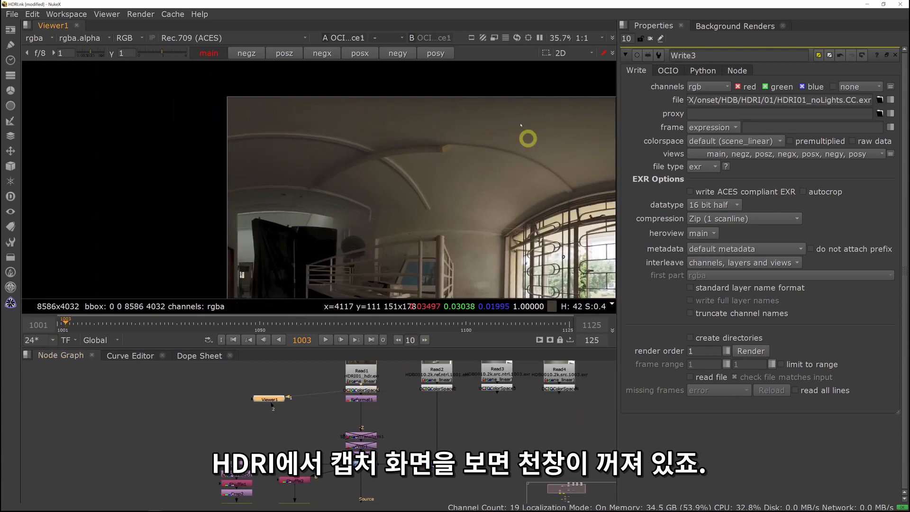
scroll(448, 179, "down", 2)
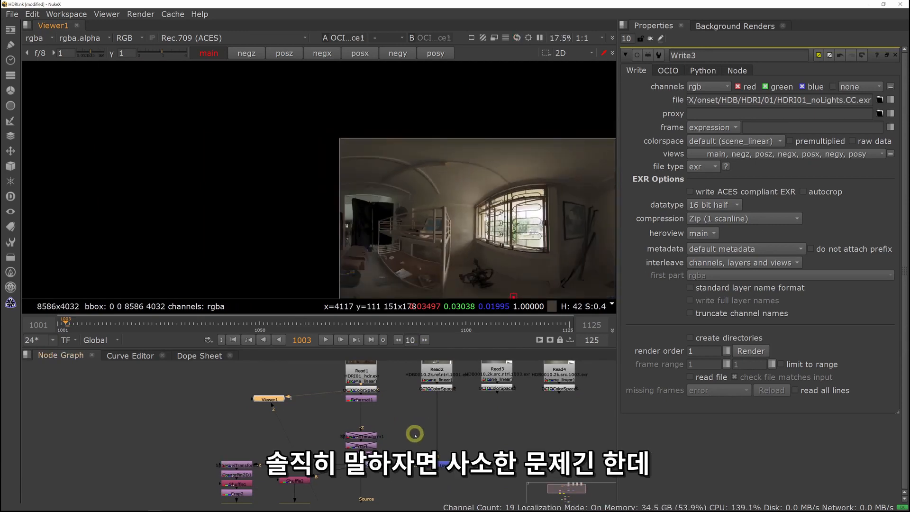
middle_click_drag(438, 417, 412, 441)
scroll(476, 222, "down", 3)
middle_click_drag(489, 230, 396, 213)
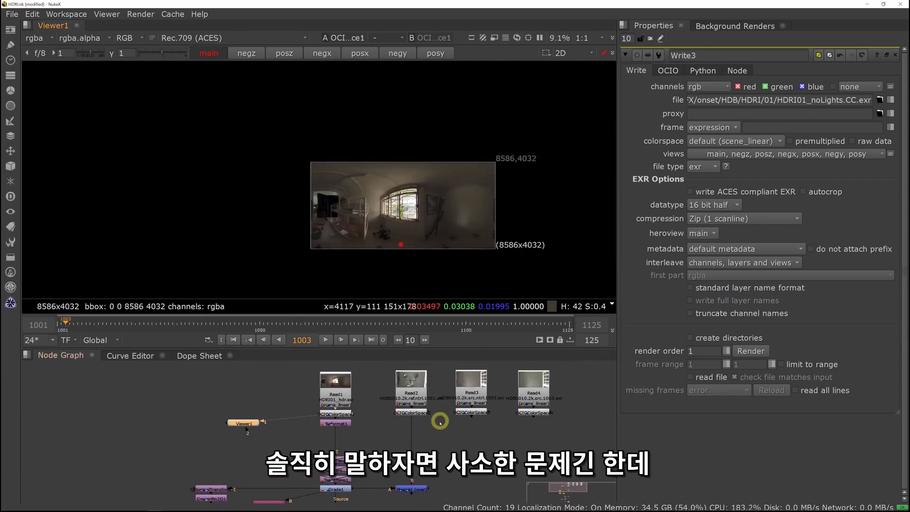
scroll(440, 433, "down", 4)
middle_click_drag(440, 435, 423, 393)
left_click(443, 430)
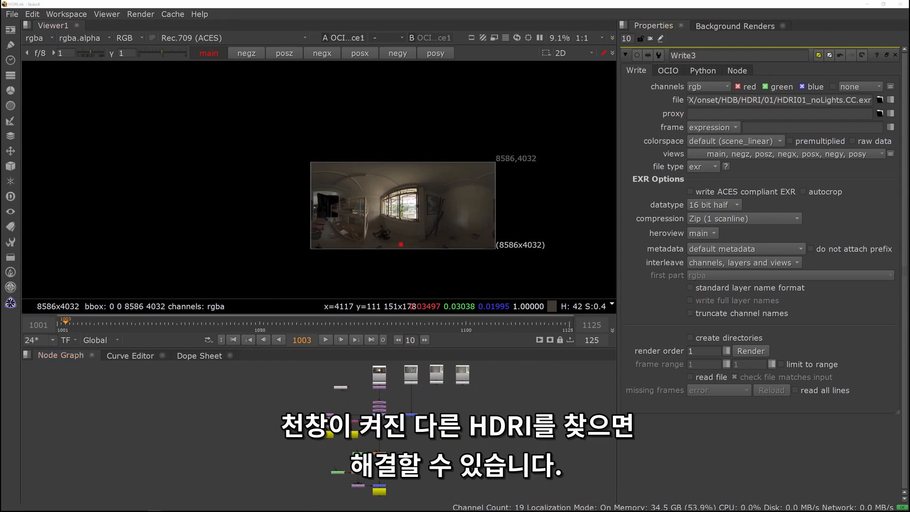
Switch to File Explorer and open the onset/HDB/HDRI/02 folder
key("alt+Tab")
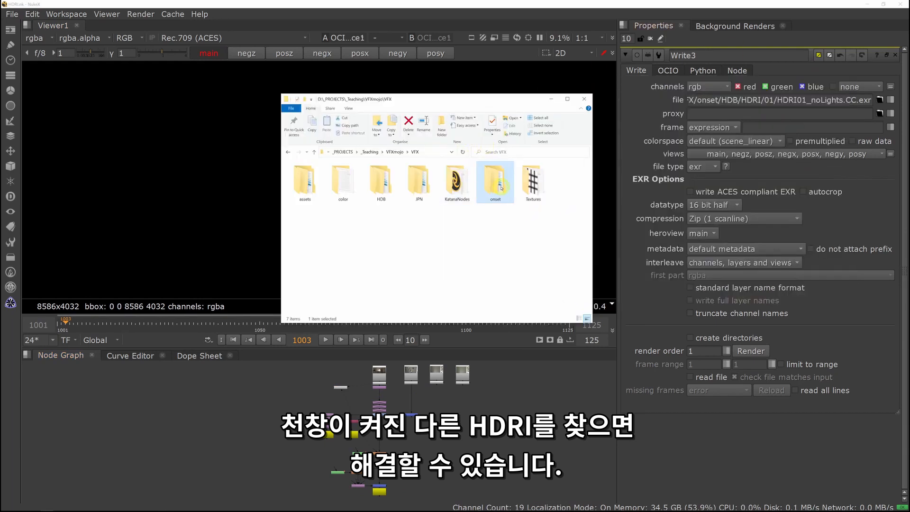
double_click(499, 185)
double_click(295, 175)
double_click(299, 175)
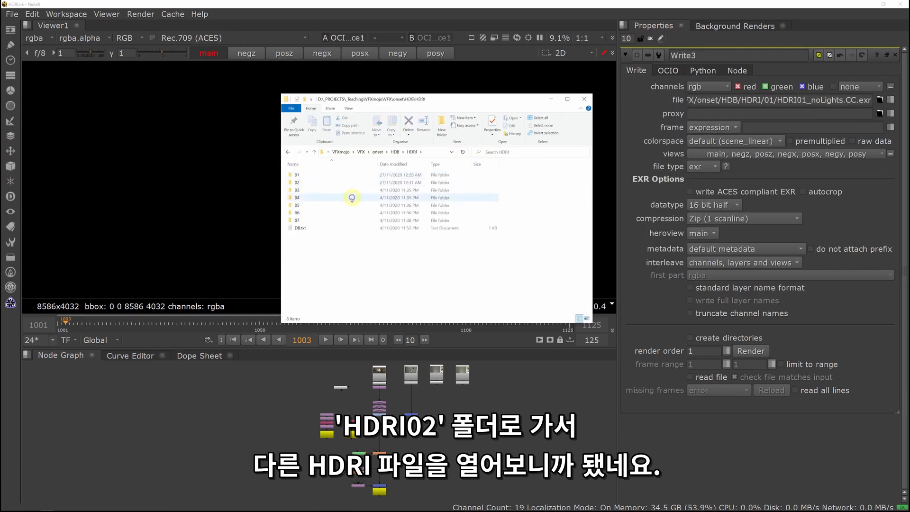
left_click(298, 183)
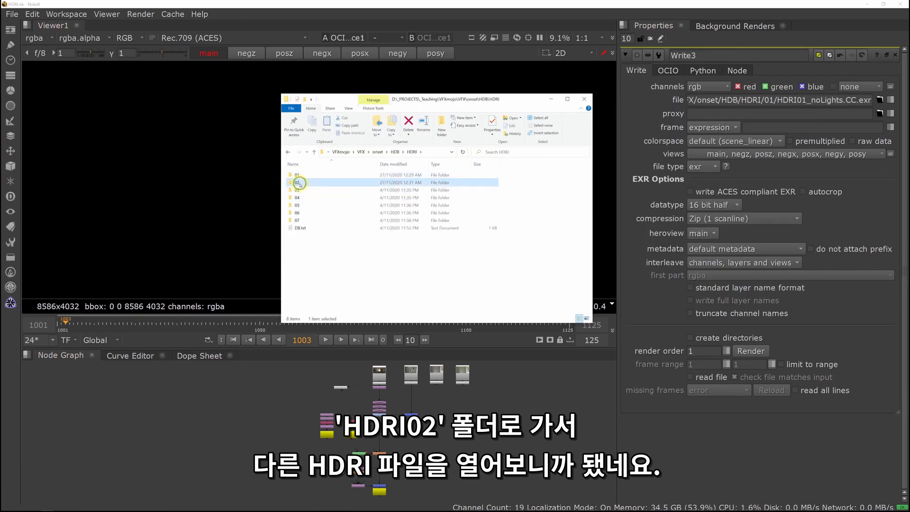
double_click(299, 183)
Open the first photo in the tif subfolder, look through the following fisheye shots for the ceiling light, and close the image viewer
left_click(301, 183)
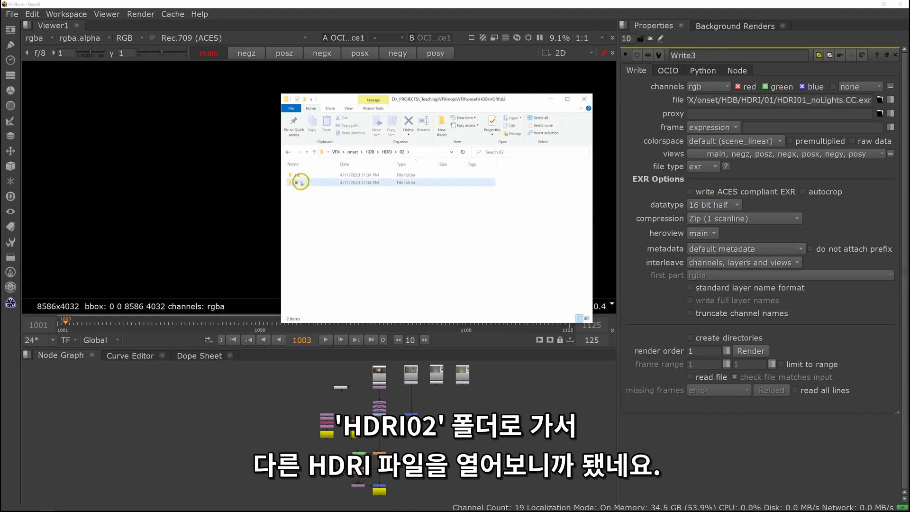
double_click(301, 183)
double_click(303, 179)
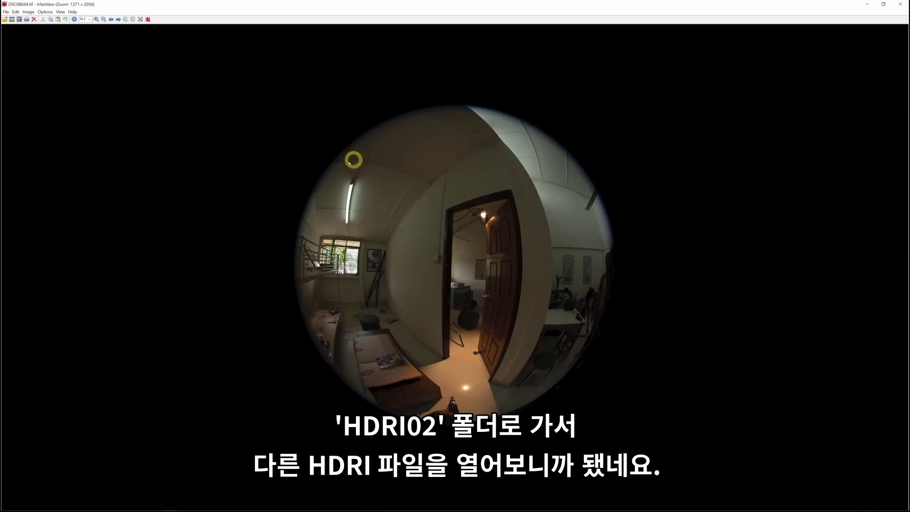
key("Right")
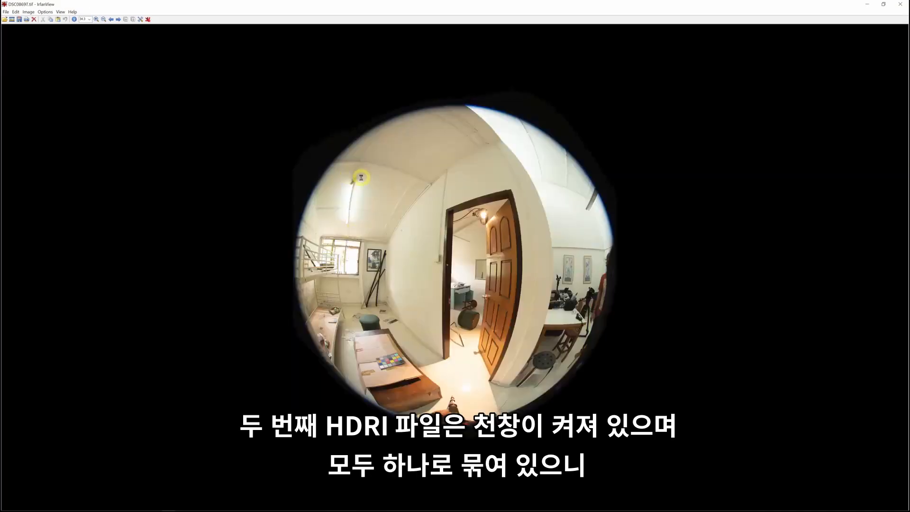
key("Right")
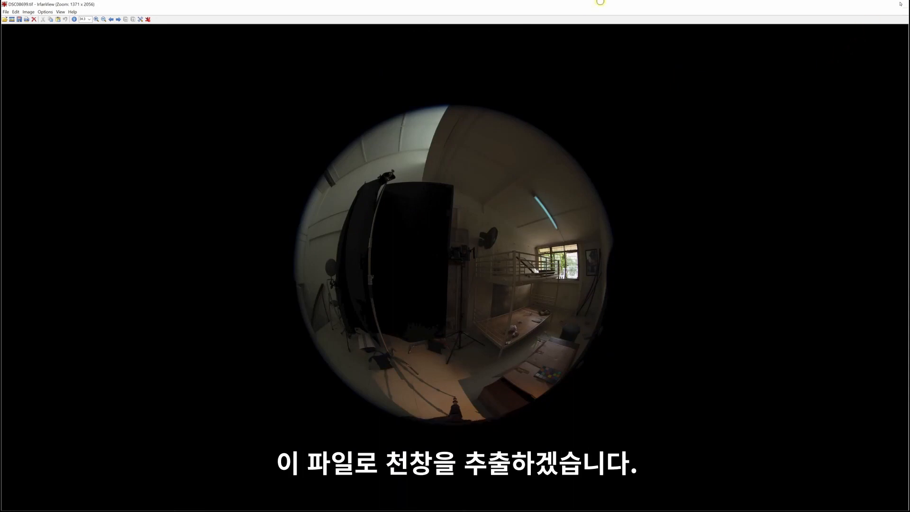
key("Escape")
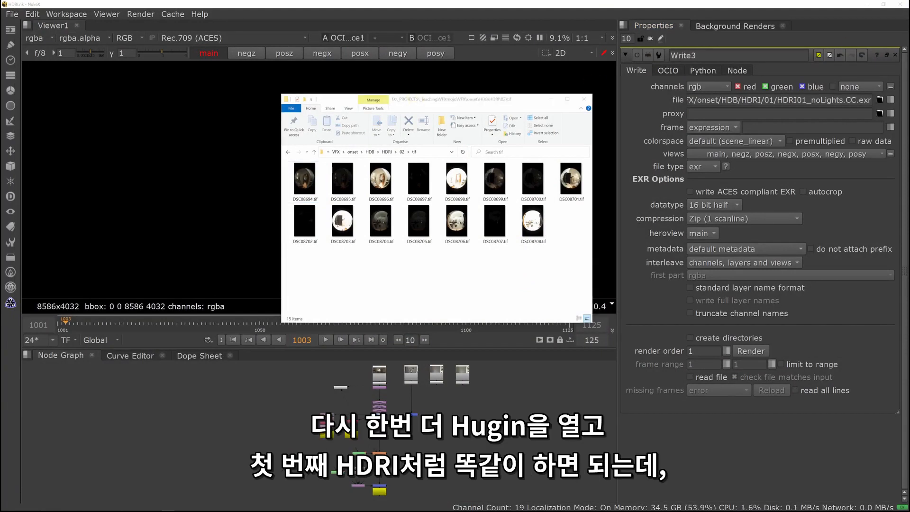
Switch to Hugin, maximize it, and add all the TIFF photos from the HDRI/02/tif folder
left_click_drag(388, 3, 380, 13)
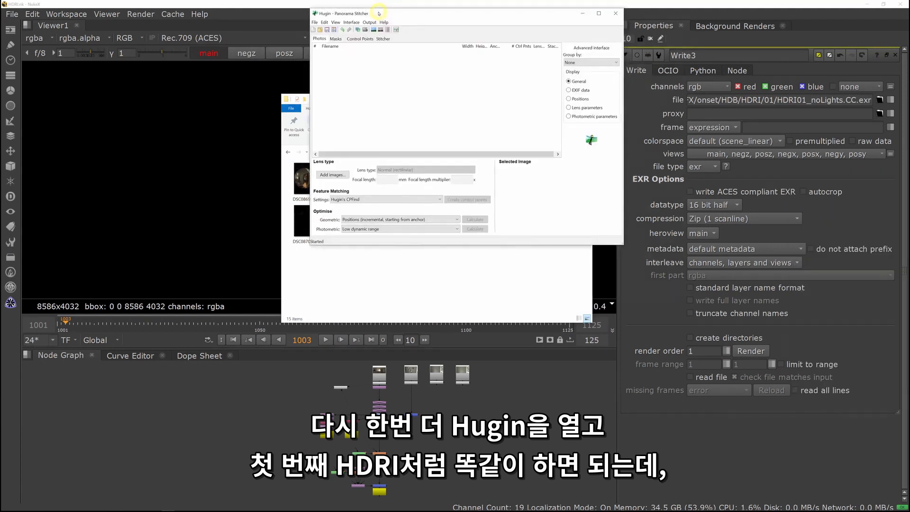
left_click(598, 13)
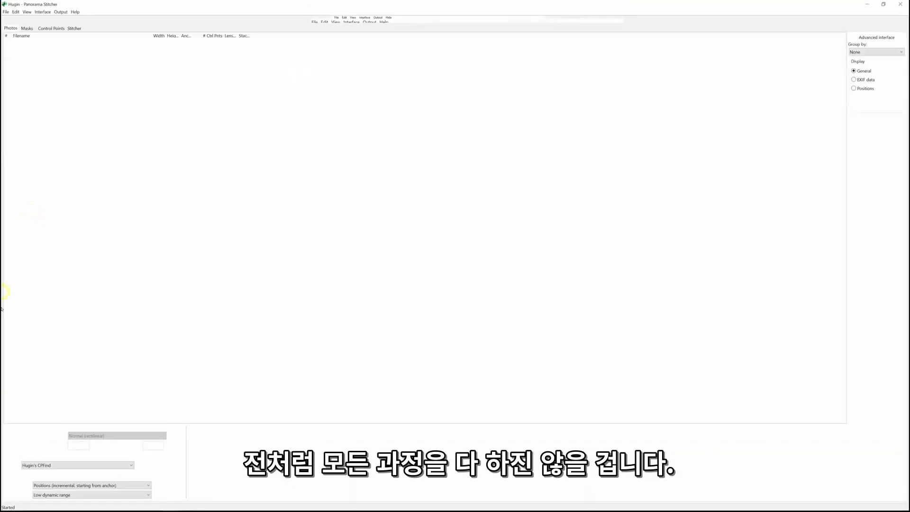
left_click(20, 442)
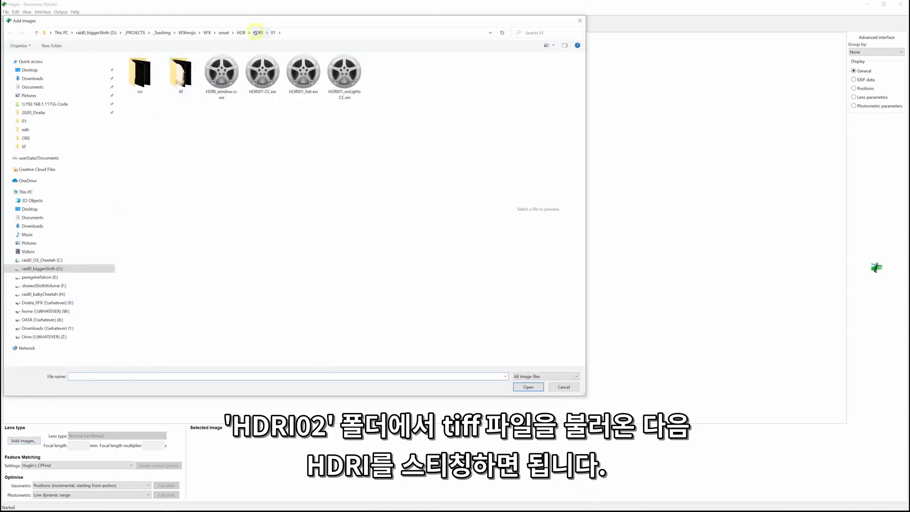
left_click(256, 32)
double_click(128, 71)
double_click(181, 73)
key("ctrl+a")
key("Return")
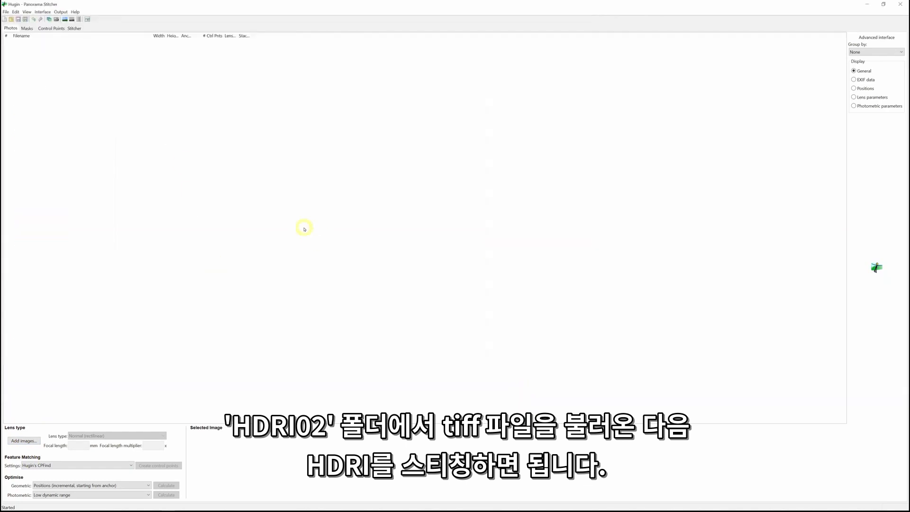
left_click(427, 279)
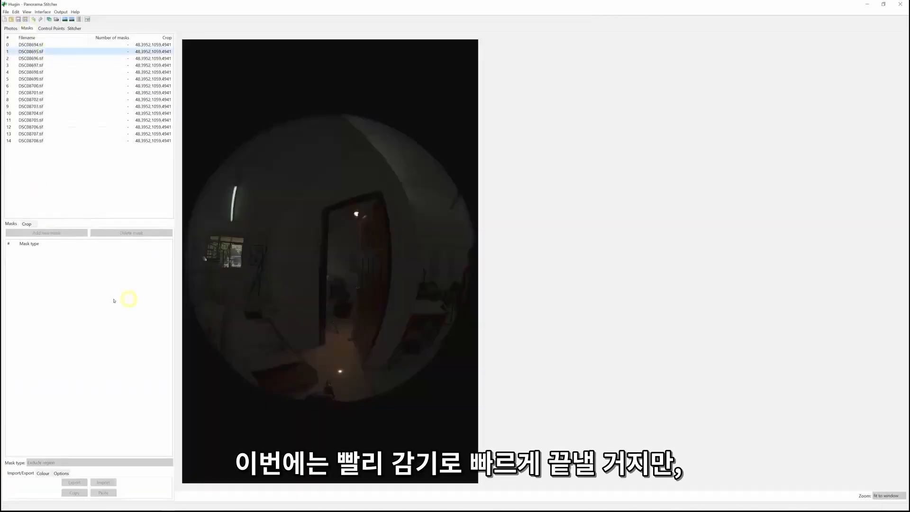
Draw an exclude-region polygon mask around the tripod and the lower outer edge of the fisheye circle on DSC08696.tif
left_click(11, 223)
left_click(472, 235)
left_click(469, 250)
left_click(344, 405)
left_click(284, 389)
right_click(500, 286)
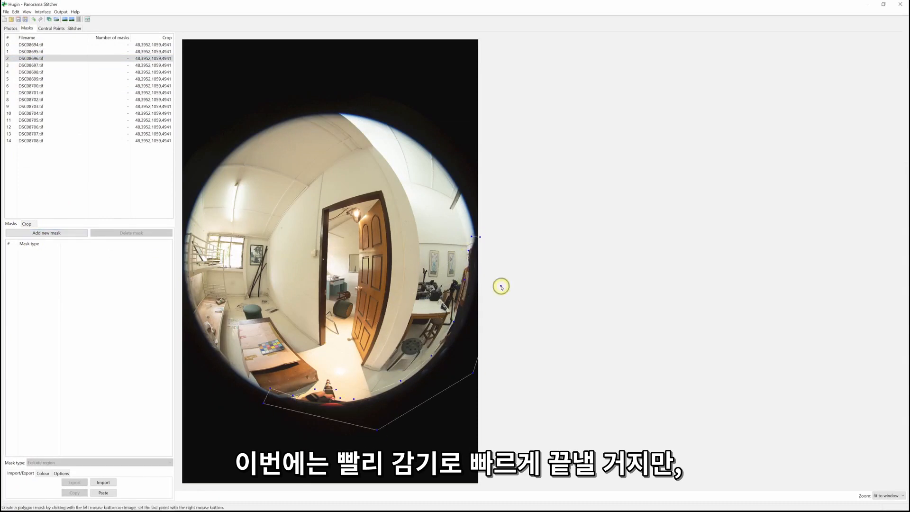
Copy the exclude-region mask onto all the other photos, from DSC08694.tif through DSC08708.tif
left_click(47, 45)
key("ctrl+v")
left_click(41, 52)
left_click(36, 72)
left_click(36, 87)
left_click(36, 100)
left_click(36, 114)
left_click(36, 127)
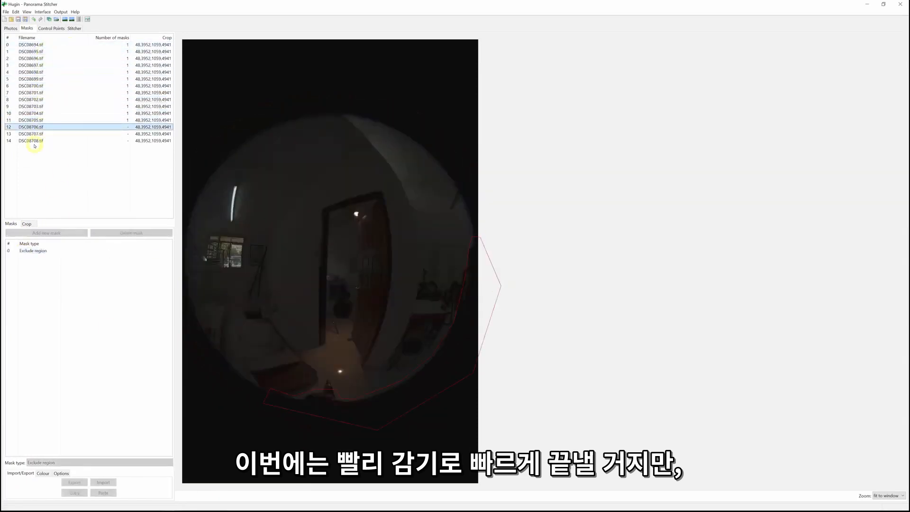
left_click(35, 141)
Align the photos in the fast panorama preview and set the preview EV to 7
left_click(64, 19)
left_click(189, 35)
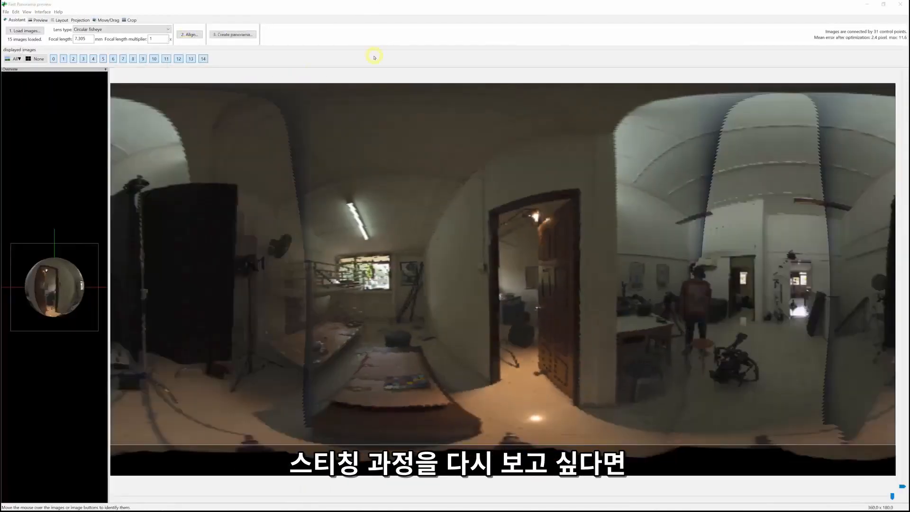
left_click(38, 20)
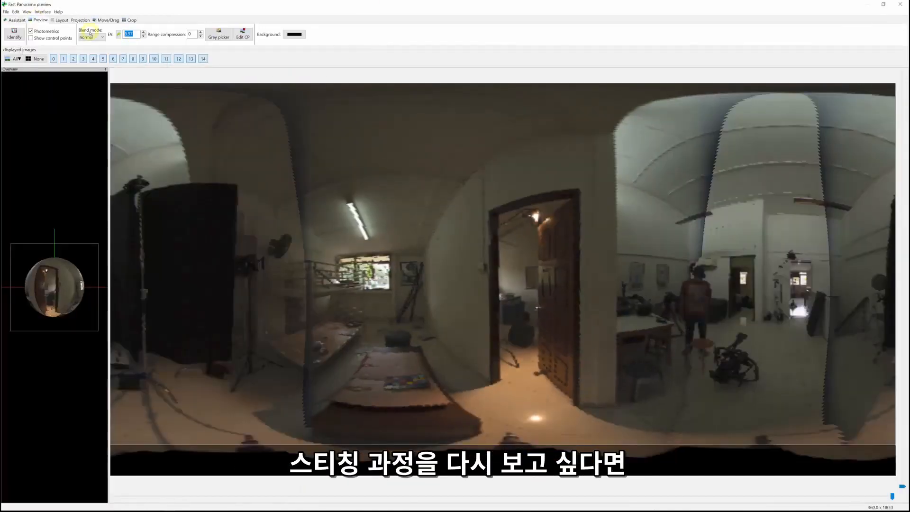
type("7")
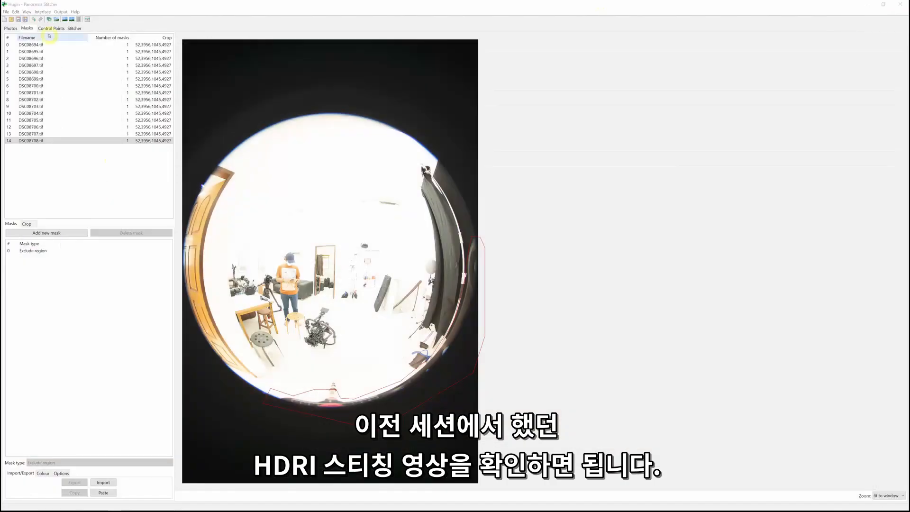
Stitch the panorama as an HDR image, saving the project as HDRI02.pto with output prefix HDRI02 in the 02 folder
left_click(75, 28)
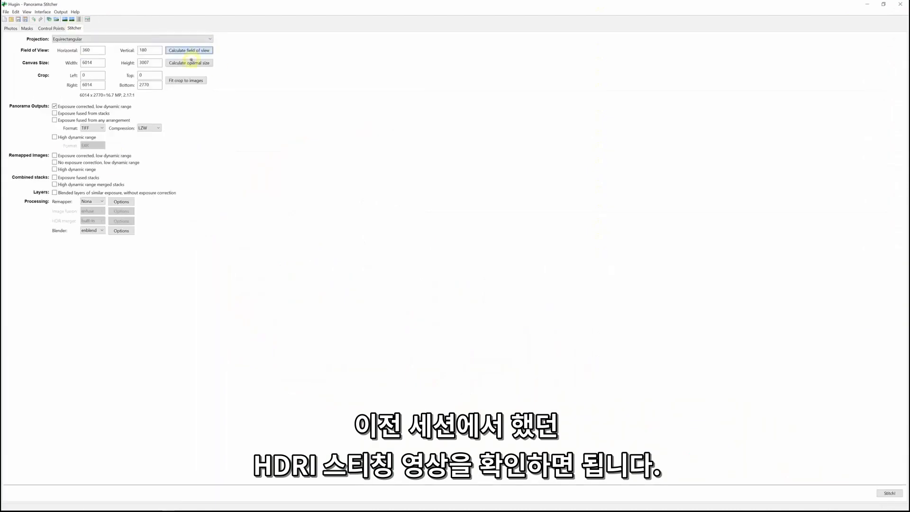
left_click(889, 493)
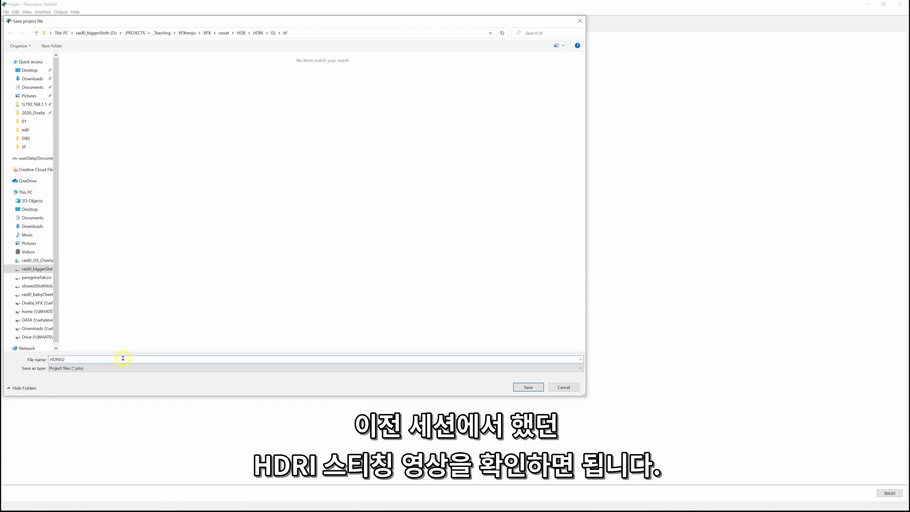
left_click(276, 33)
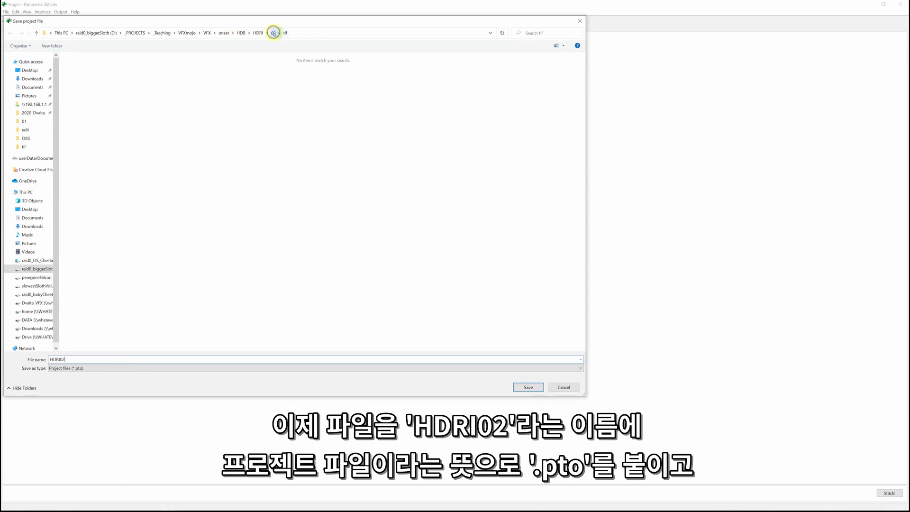
left_click(525, 389)
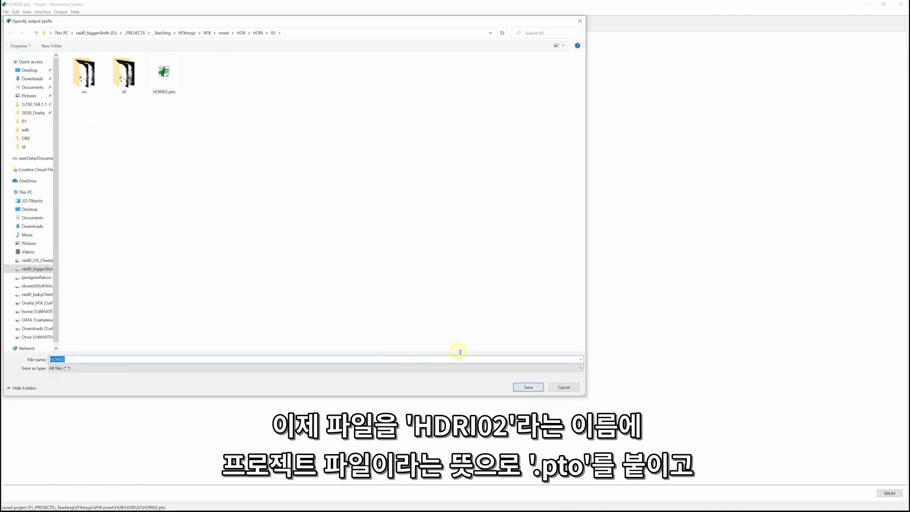
left_click(526, 388)
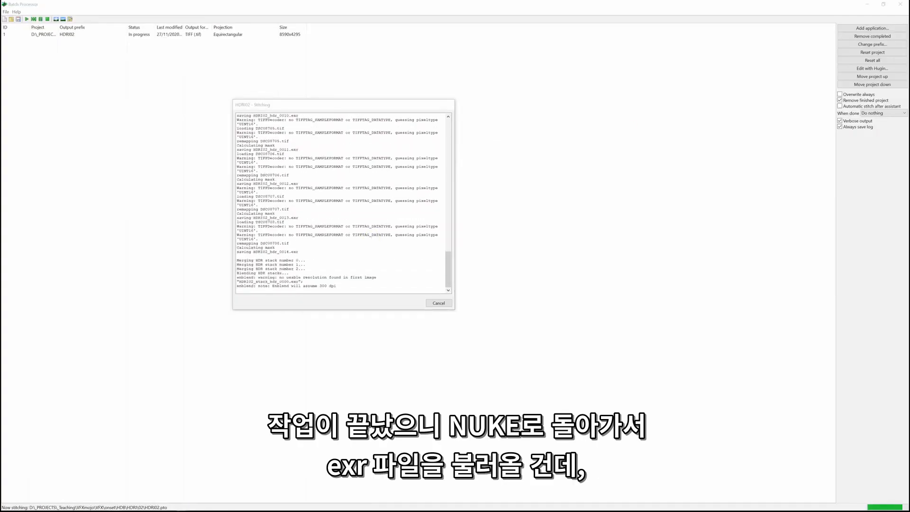
Return to Nuke and import HDRI02_hdr.exr from the HDRI/02 folder as a Read node beside the existing ones
left_click(885, 5)
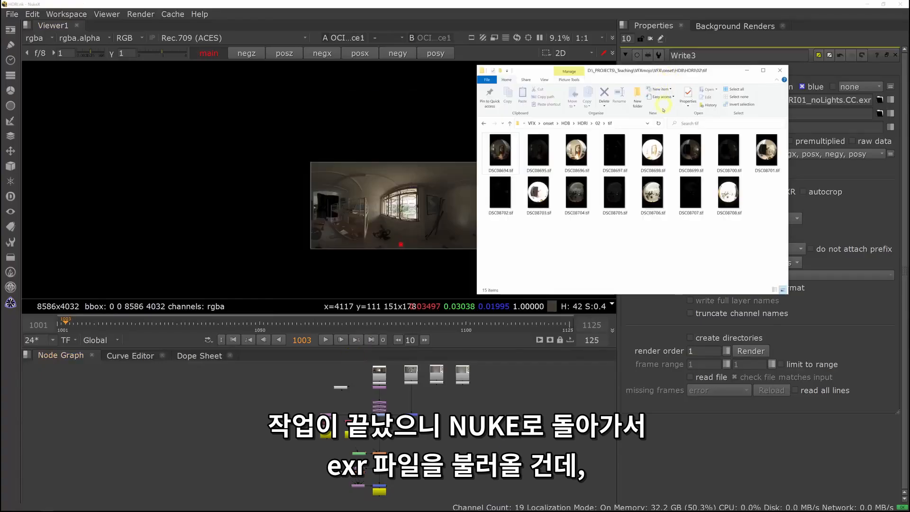
left_click(599, 123)
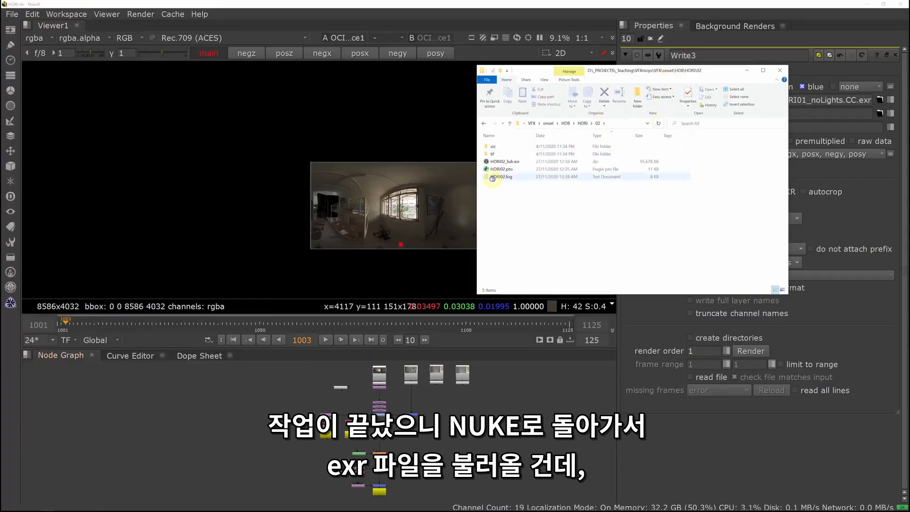
middle_click_drag(513, 427, 413, 427)
left_click(524, 199)
left_click_drag(504, 162, 467, 392)
middle_click_drag(471, 429, 468, 426)
left_click_drag(464, 385, 435, 384)
View the newly imported HDRI02 panorama and inspect the color chart on the table up close
key("1")
scroll(429, 241, "up", 3)
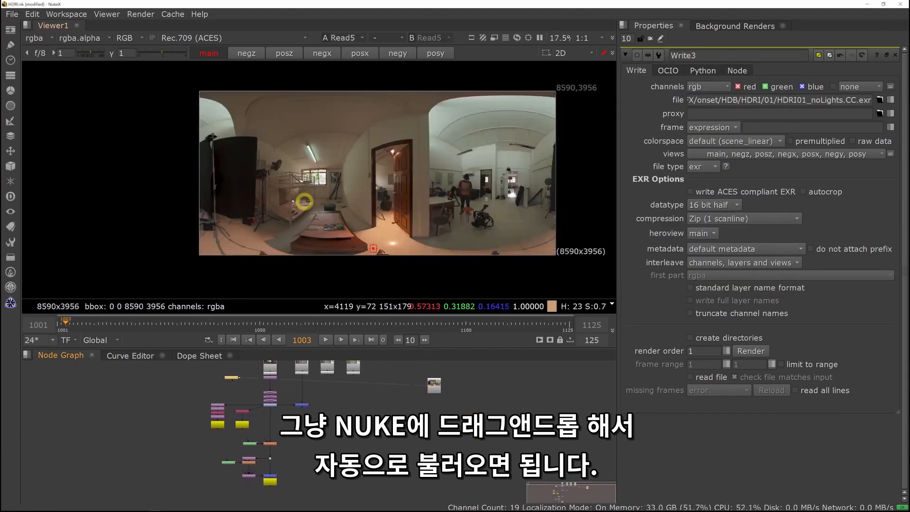
middle_click_drag(245, 224, 377, 200)
scroll(421, 206, "up", 4)
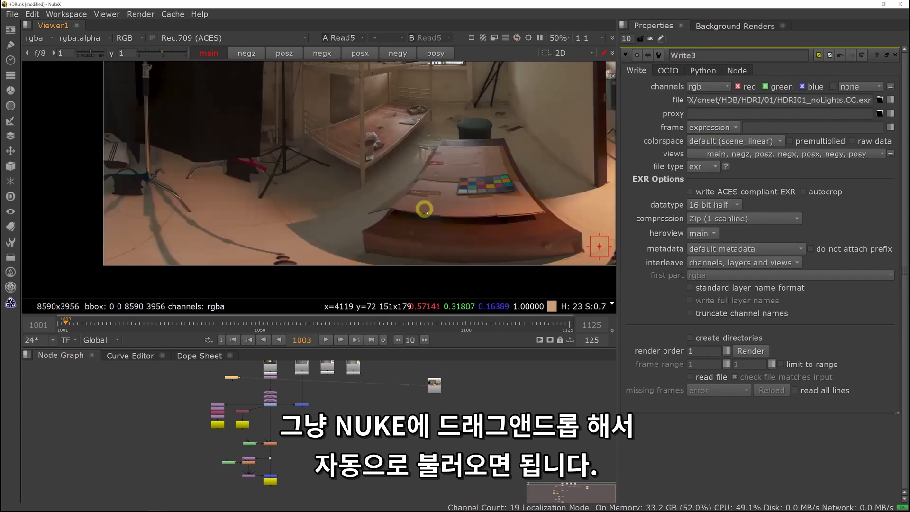
Move the HDRI02 Read node closer to Read4 in the row of Read nodes
middle_click_drag(327, 473, 396, 489)
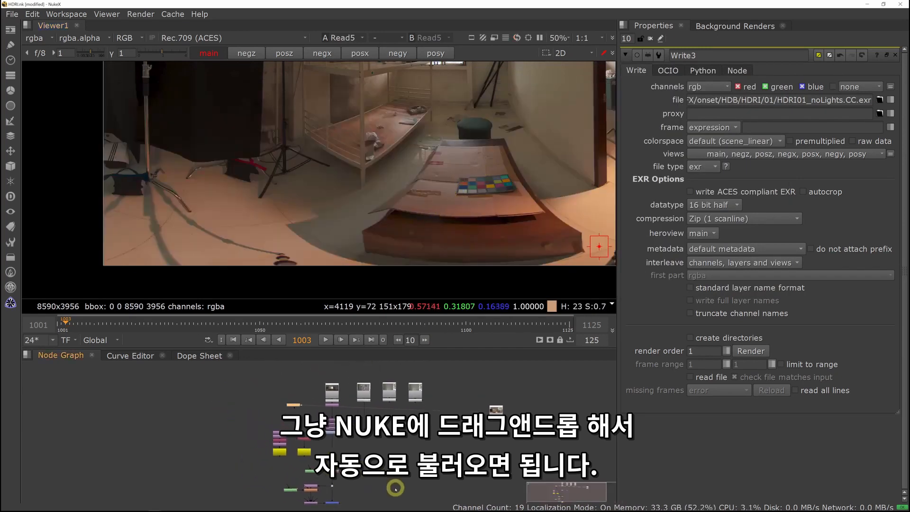
left_click_drag(502, 415, 471, 393)
scroll(470, 391, "up", 5)
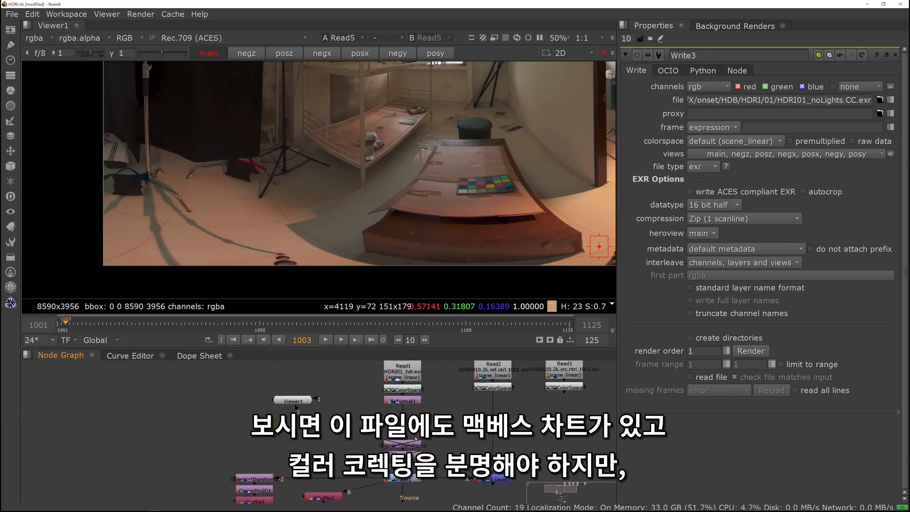
Copy the OCIOColorSpace and Reformat nodes from the Read1 branch and paste them beneath the HDRI02 Read node
left_click(393, 408)
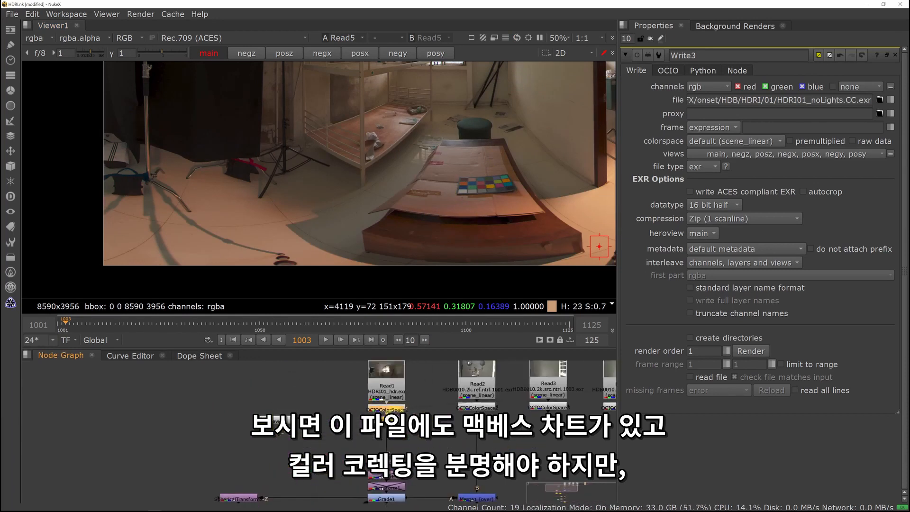
key("ctrl+c")
middle_click_drag(498, 445, 150, 473)
left_click_drag(421, 414, 407, 419)
key("ctrl+v")
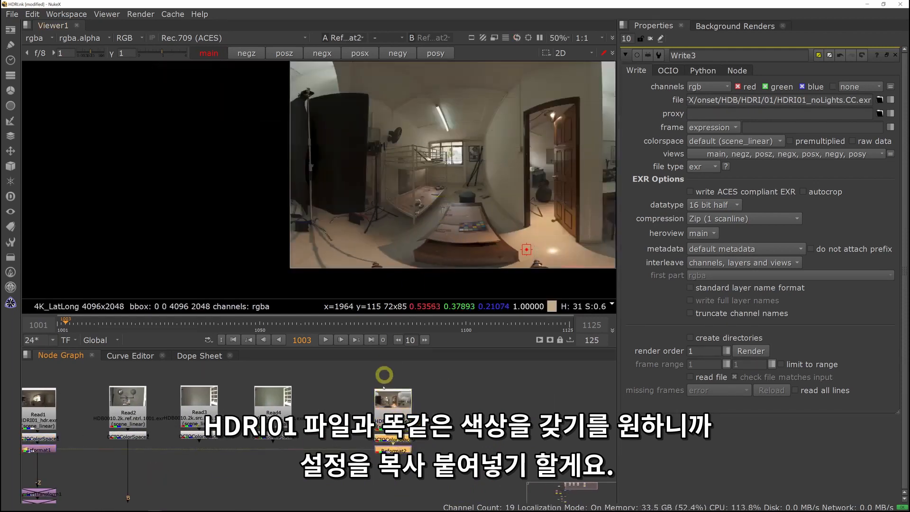
Duplicate the HDRI01 branch's Grade1 node below the HDRI02 branch's Reformat node and view the graded HDRI02 panorama
middle_click_drag(313, 442, 543, 370)
middle_click_drag(342, 447, 350, 424)
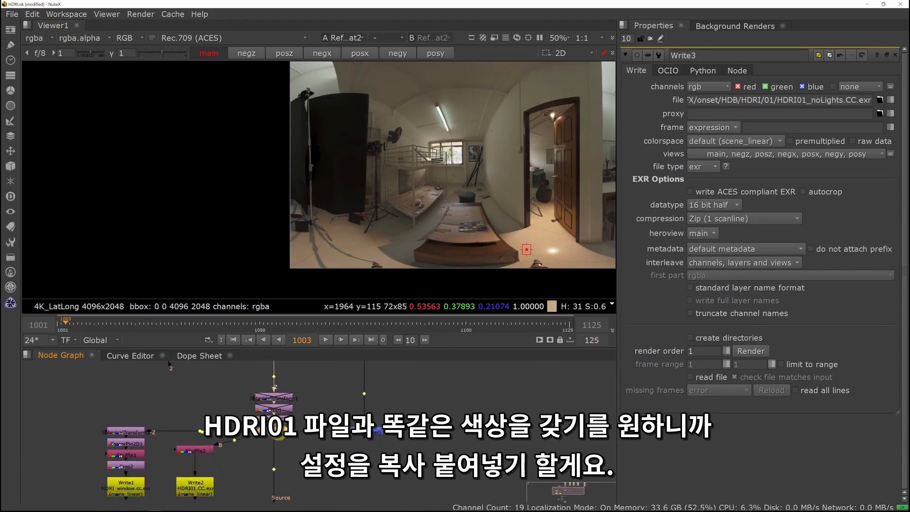
middle_click_drag(498, 408, 222, 453)
left_click(330, 406)
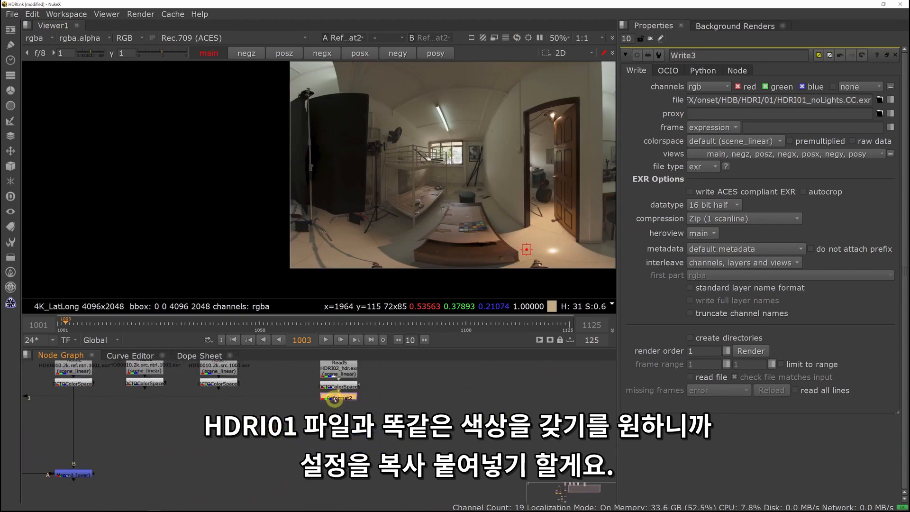
key("1")
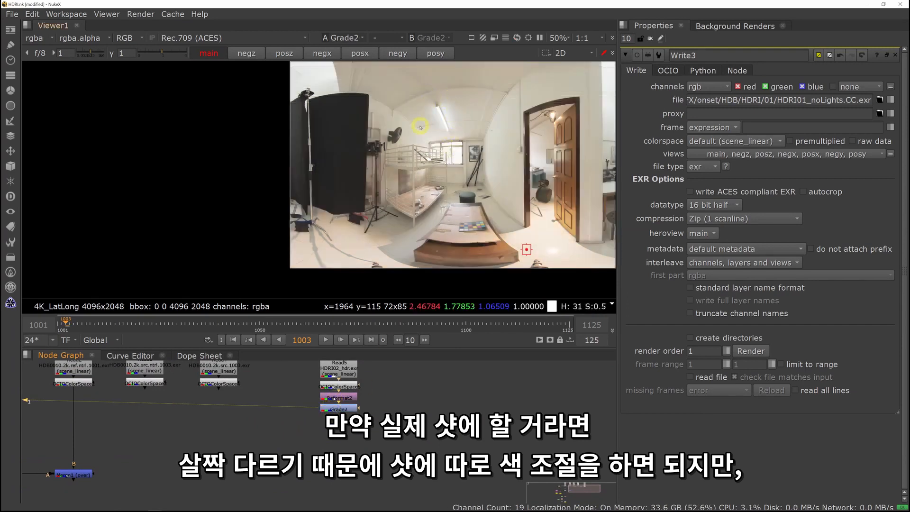
Set the gain of the HDRI02 branch's Grade2 node to 0.92
scroll(289, 477, "down", 3)
middle_click_drag(313, 457, 378, 432)
double_click(378, 432)
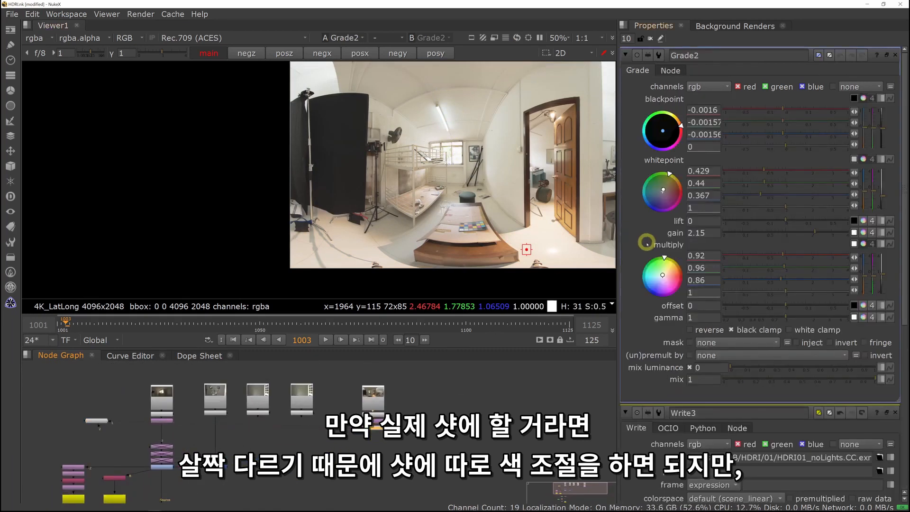
left_click(794, 232)
left_click_drag(795, 232, 784, 232)
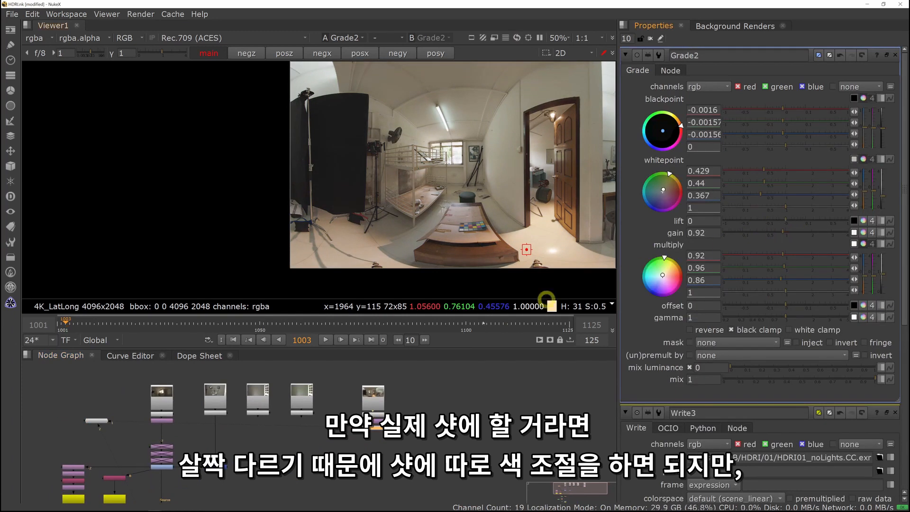
Assign the HDRI02 Grade2 result to viewer input A and the HDRI01 Grade1 result to input B
left_click(156, 420)
key("2")
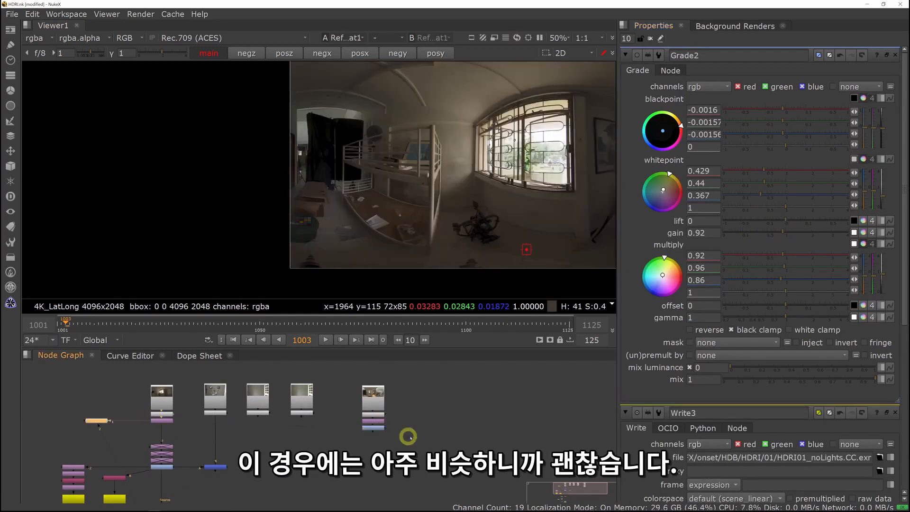
left_click(381, 429)
key("1")
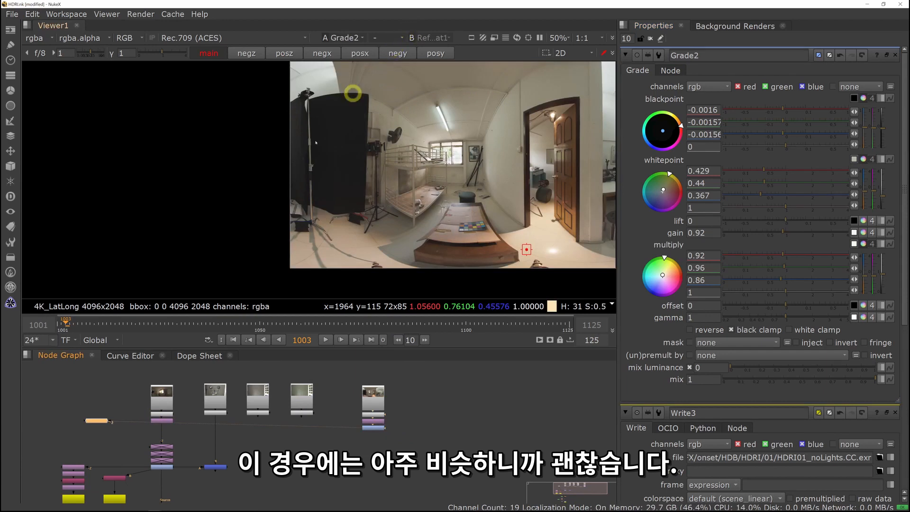
left_click(162, 468)
key("2")
left_click(378, 427)
key("1")
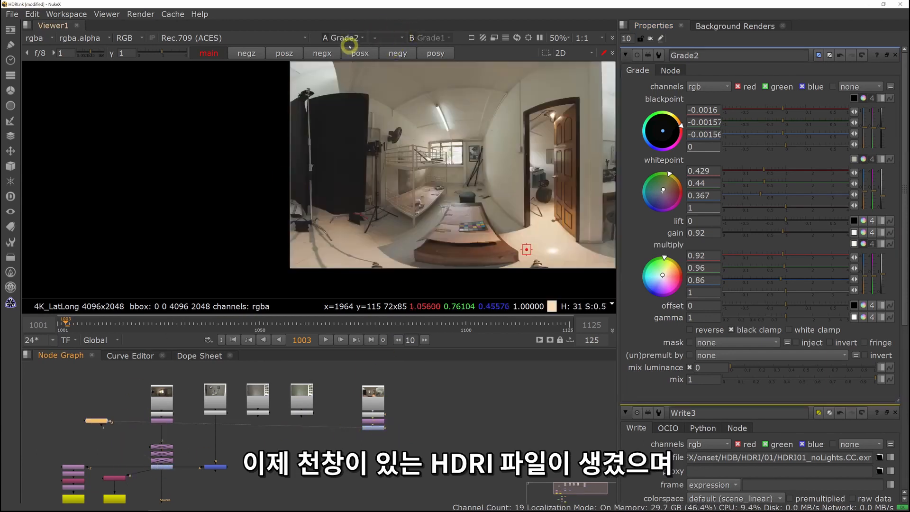
Compare the two graded panoramas in the viewer with the under wipe mode, shifting the wipe handle between them
left_click(383, 37)
left_click(388, 65)
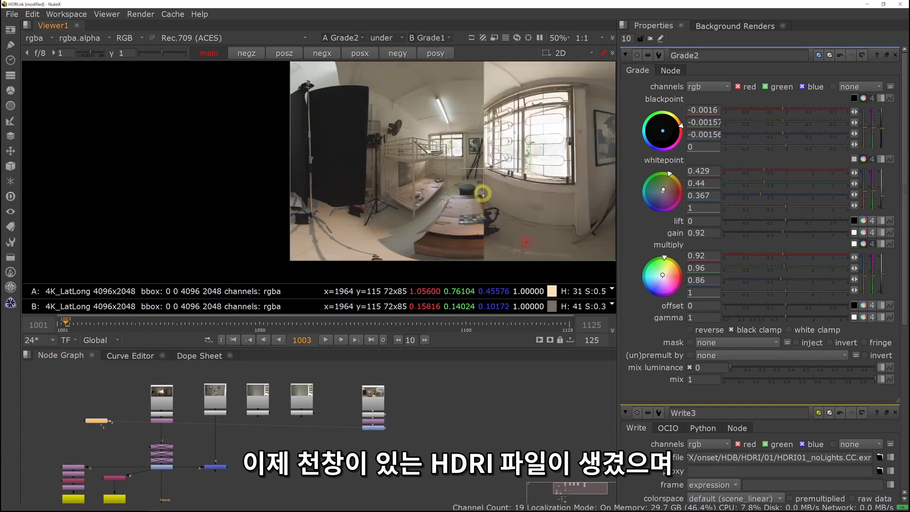
left_click_drag(483, 167, 466, 170)
scroll(467, 170, "down", 3)
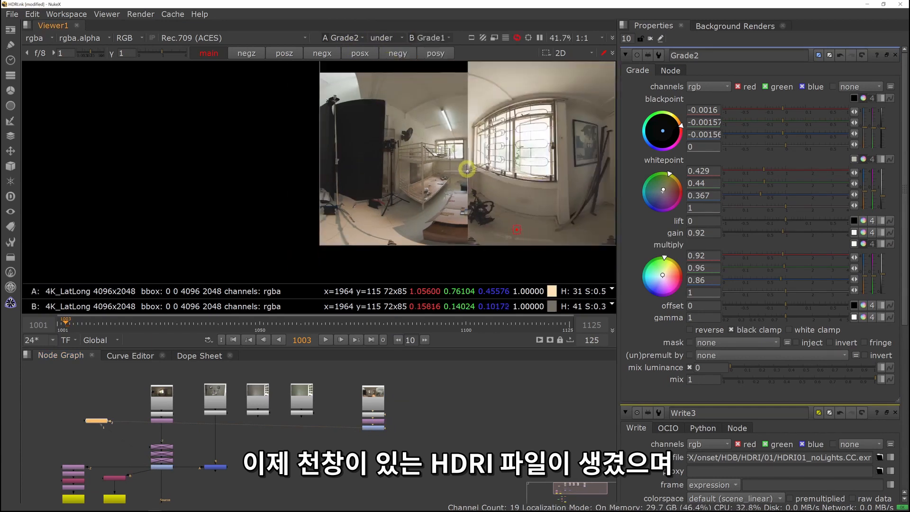
middle_click_drag(498, 148, 356, 170)
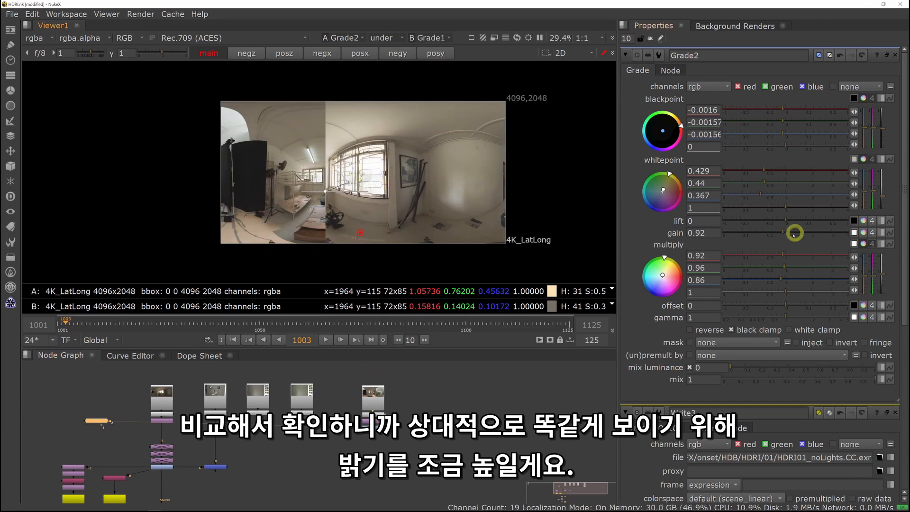
Set Grade2's gain to 0.98 to match HDRI01's brightness, and close all open node properties
left_click_drag(786, 232, 785, 232)
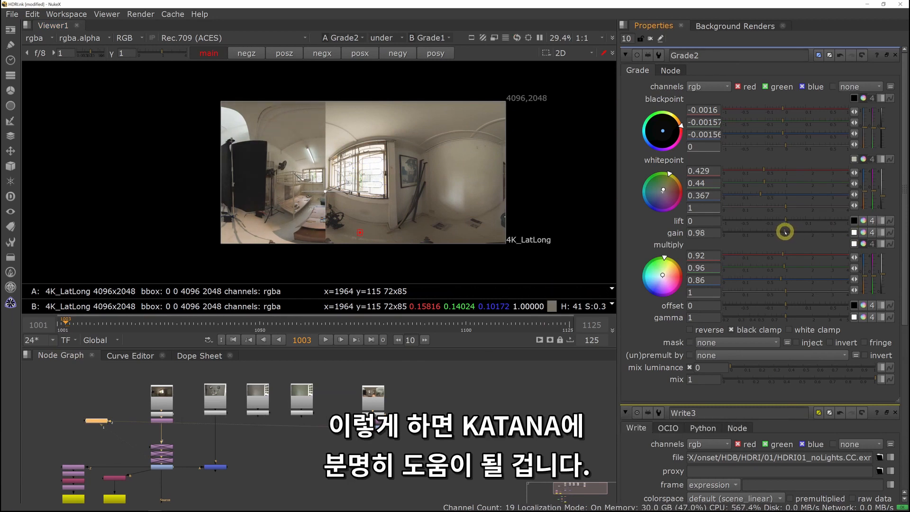
middle_click_drag(288, 433, 313, 414)
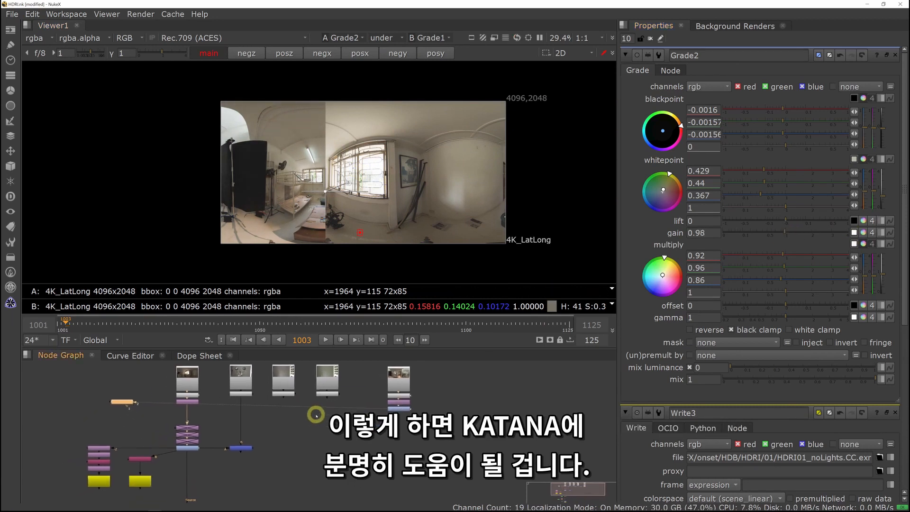
middle_click_drag(329, 458, 328, 455)
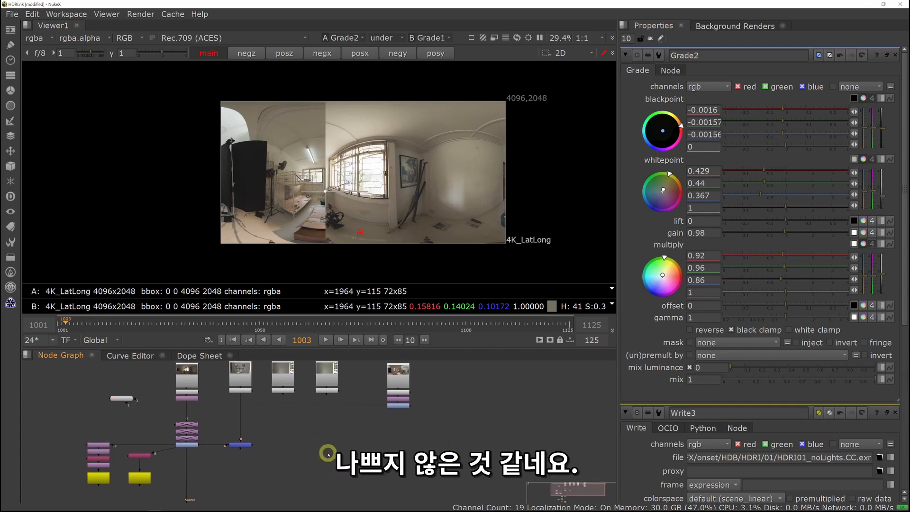
left_click(650, 39)
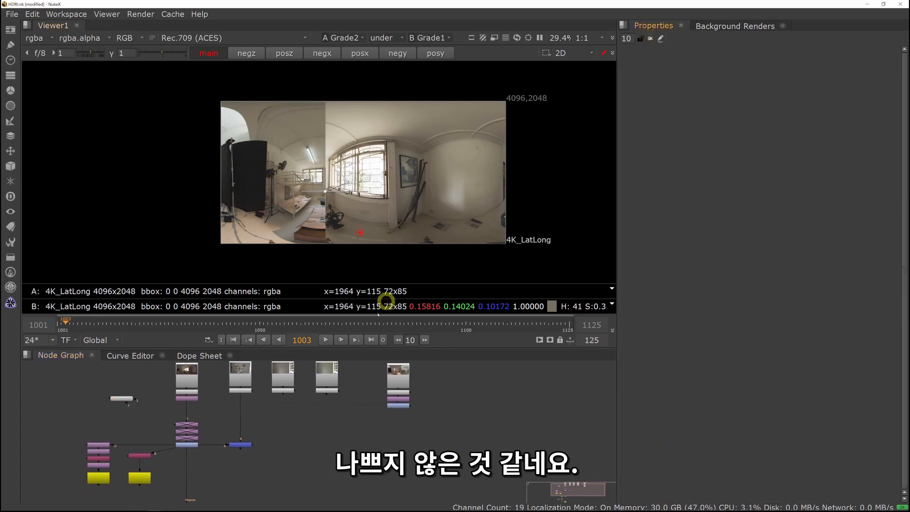
Move the whole HDRI02 node column slightly closer to the other Read nodes
middle_click_drag(363, 430, 402, 437)
left_click_drag(465, 446, 398, 359)
mouse_move(438, 385)
left_mouse_down()
mouse_move(417, 384)
mouse_move(424, 384)
left_mouse_up()
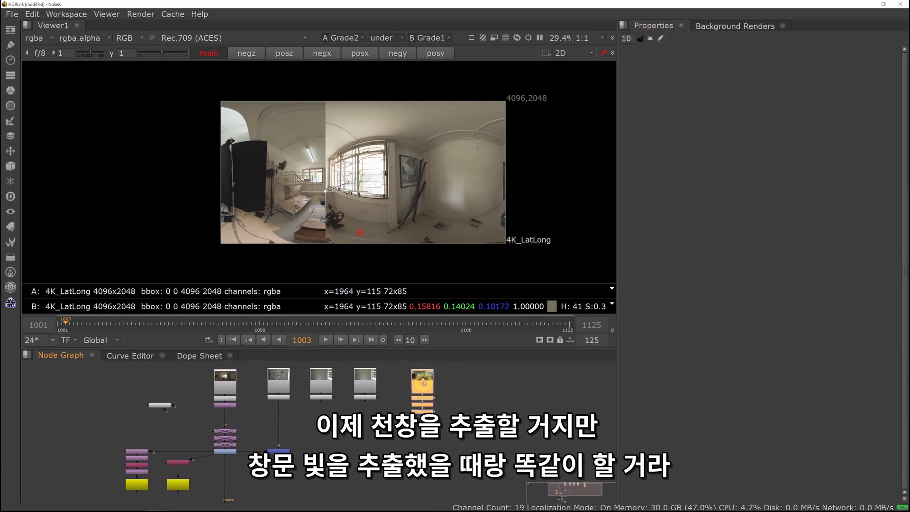
left_click(379, 441)
Review the window-light extraction nodes and view the Grade2 result alone with the viewer's comparison mode turned off
middle_click_drag(254, 456, 310, 426)
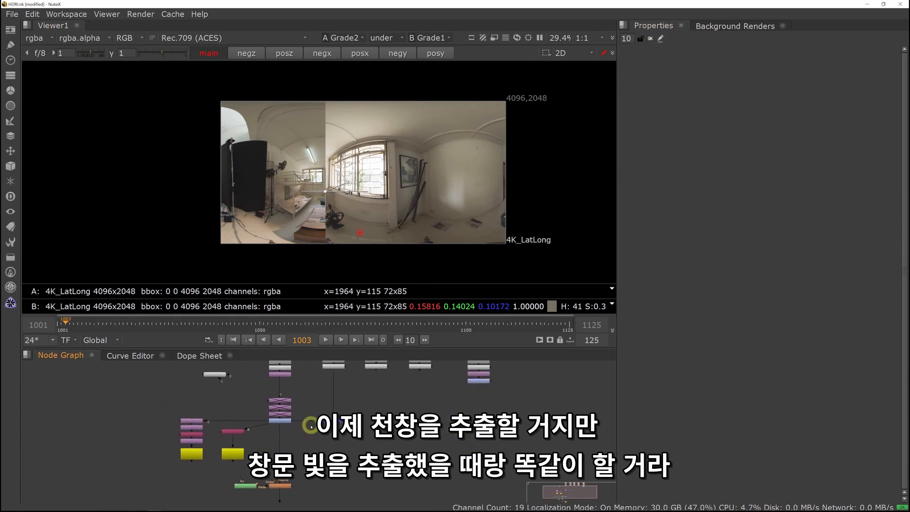
scroll(199, 435, "up", 2)
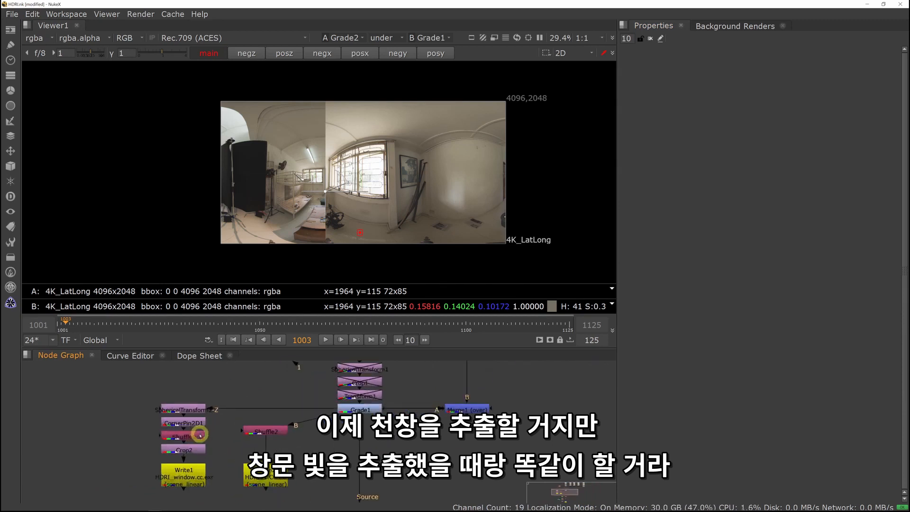
scroll(531, 392, "up", 3)
middle_click_drag(536, 386, 451, 440)
left_click(453, 407)
key("1")
left_click(386, 37)
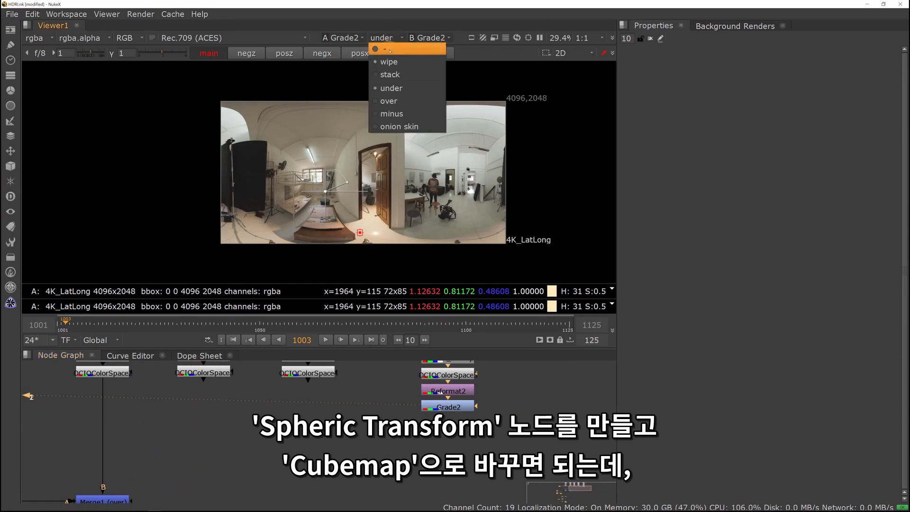
left_click(385, 43)
Add a SphericalTransform node after Grade2 and save the script
left_click(460, 410)
key("Tab")
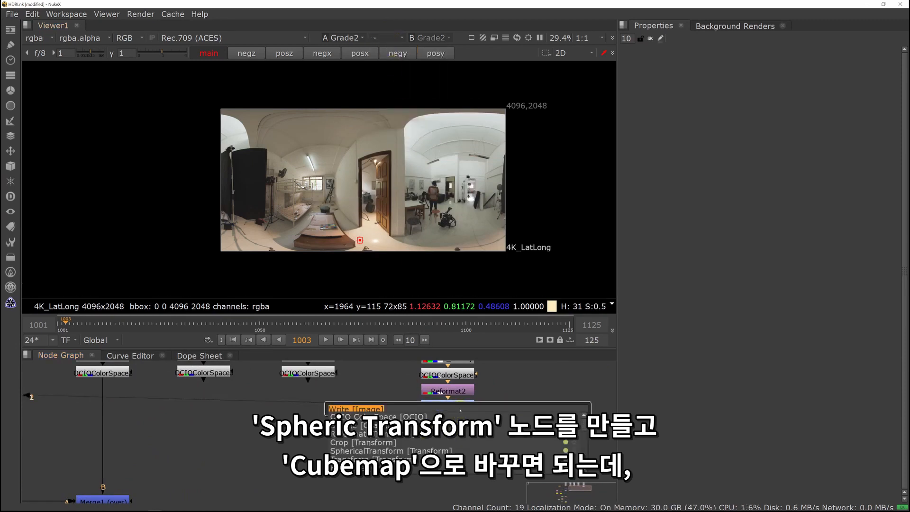
key("Return")
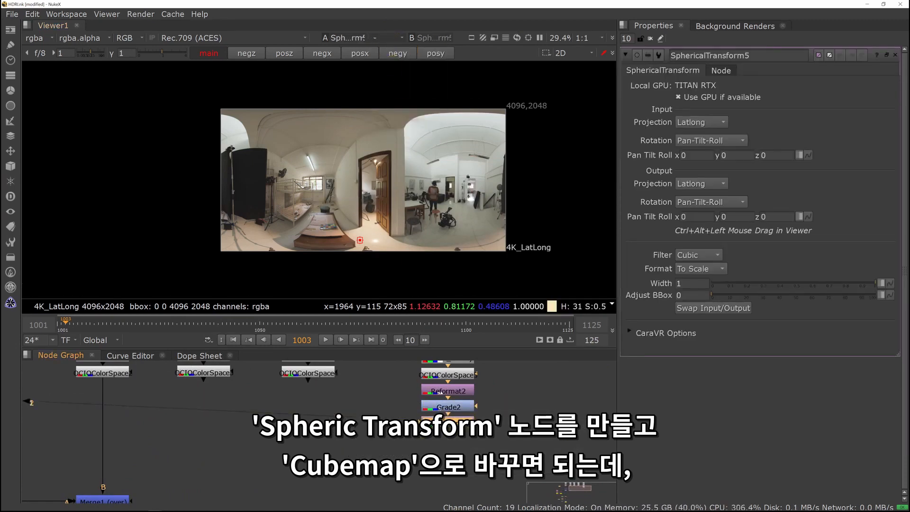
left_click(12, 13)
left_click(49, 75)
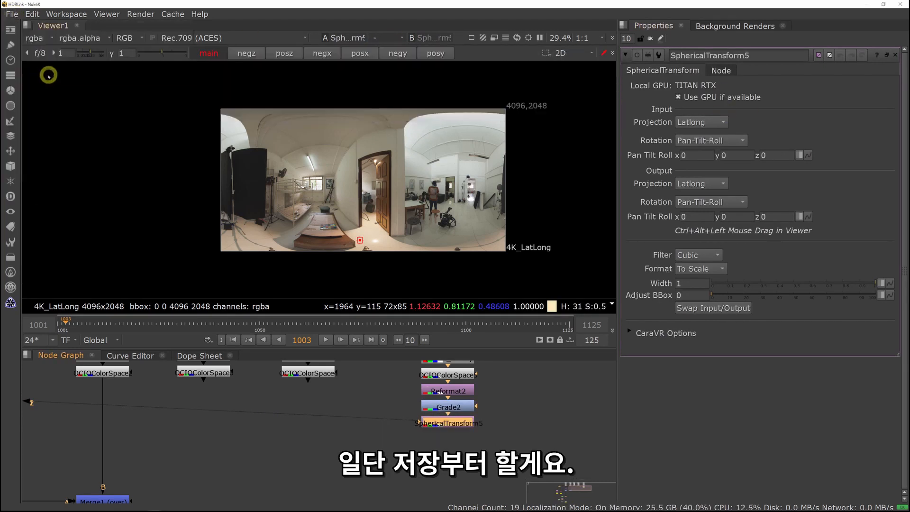
Set SphericalTransform5's output projection to Cubemap with format Faces and face -X
left_click(449, 423)
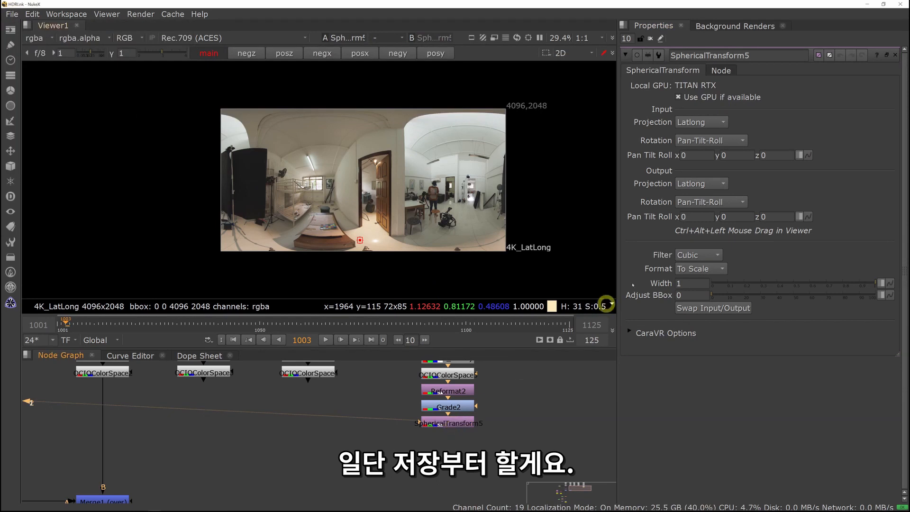
left_click(700, 184)
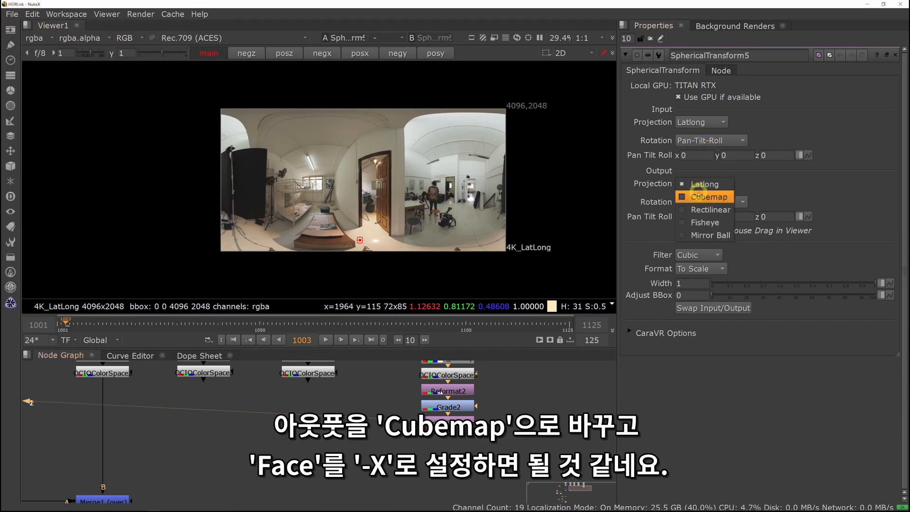
left_click(698, 195)
left_click(787, 183)
left_click(783, 209)
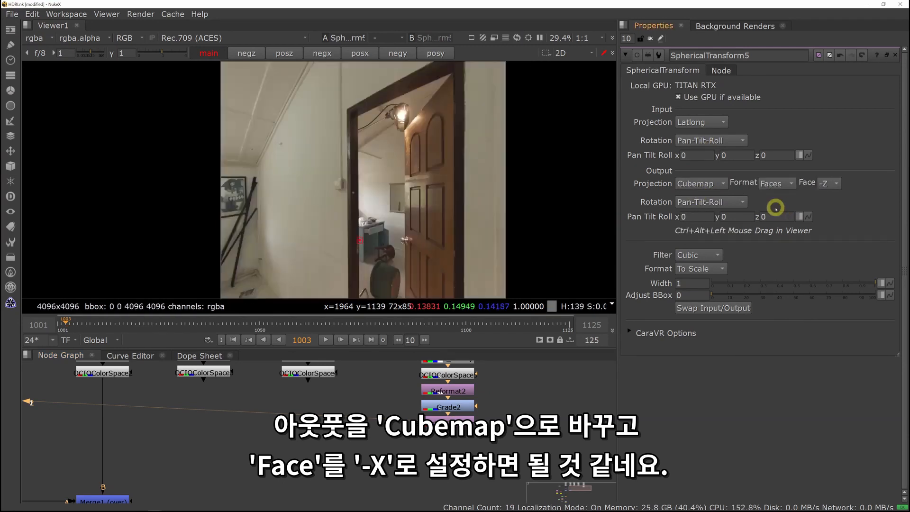
left_click(828, 183)
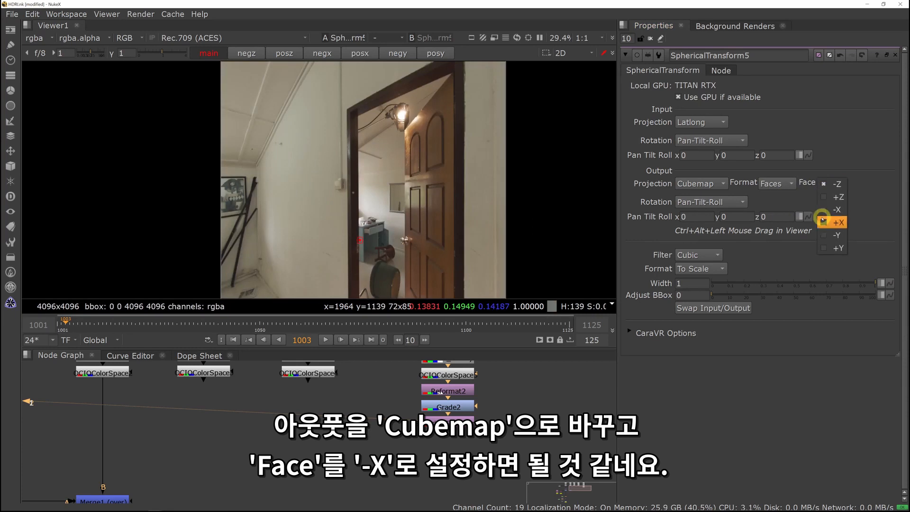
left_click(823, 209)
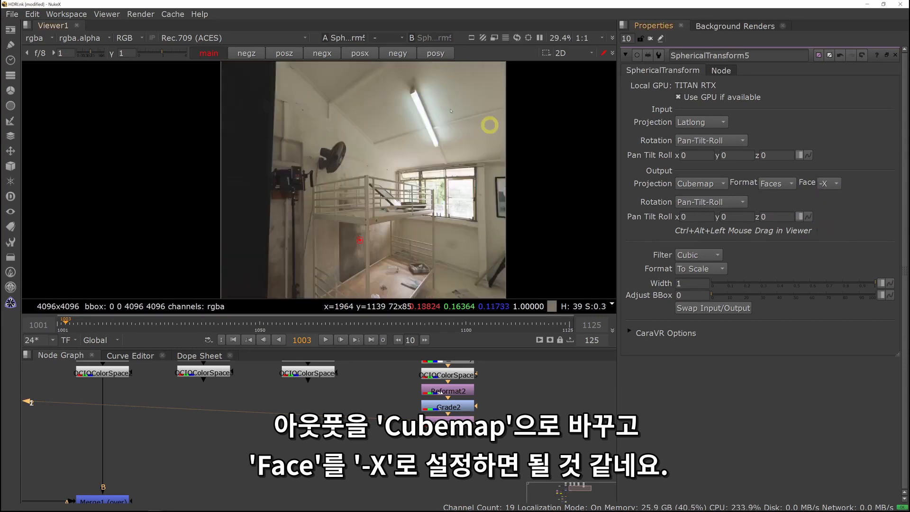
Add a CornerPin2D node after SphericalTransform5 for straightening the ceiling light, and show its From points
middle_click_drag(468, 146, 460, 175)
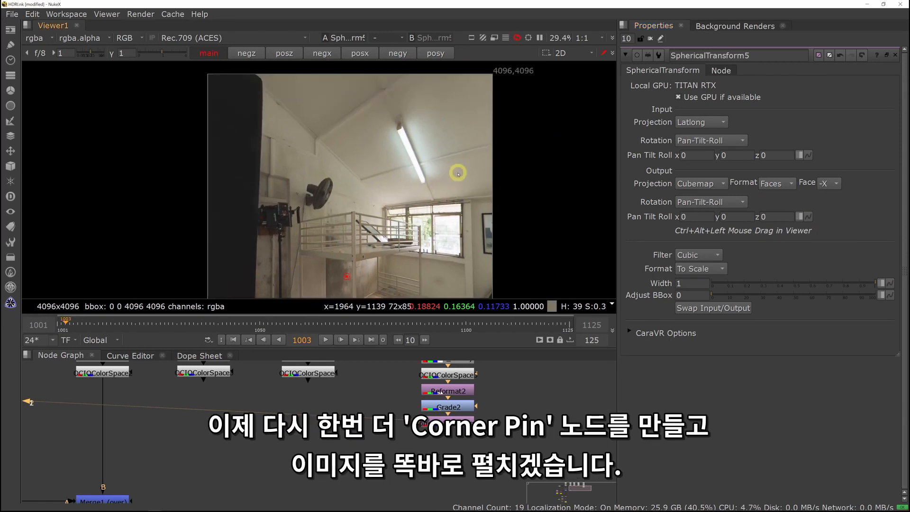
left_click(453, 423)
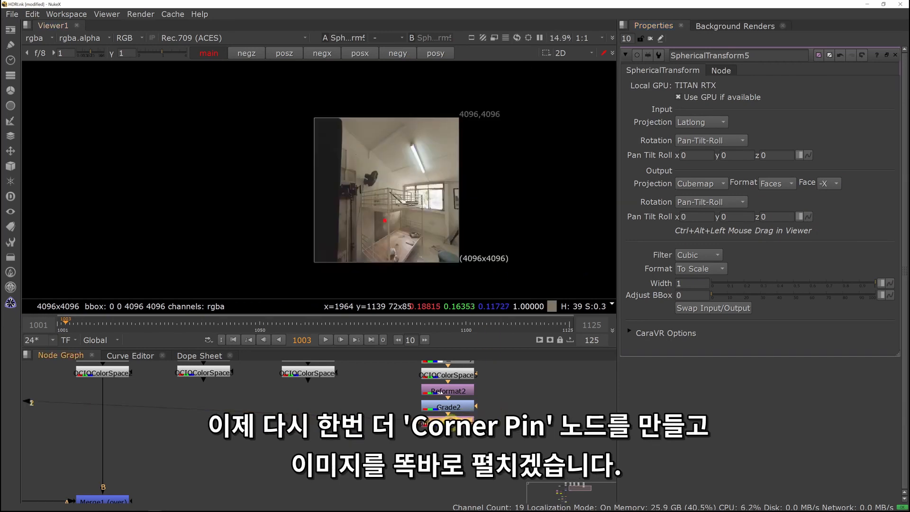
key("Tab")
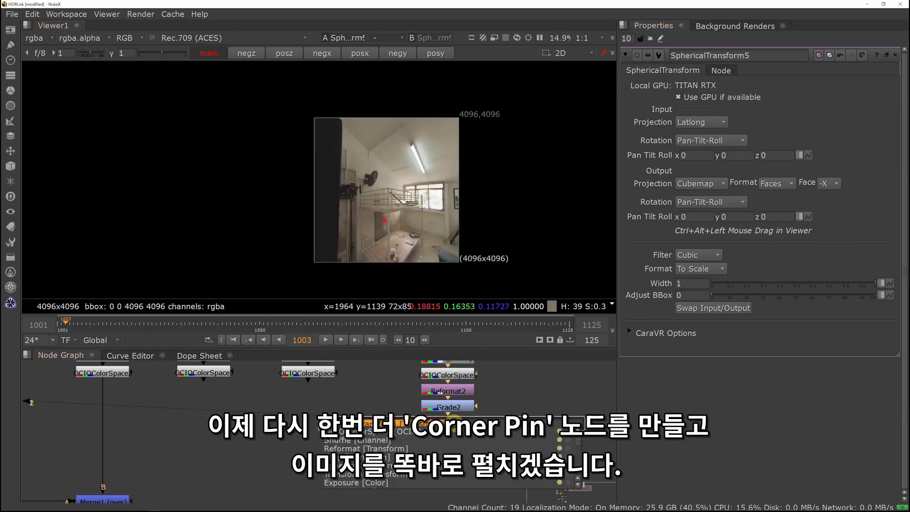
type("corner")
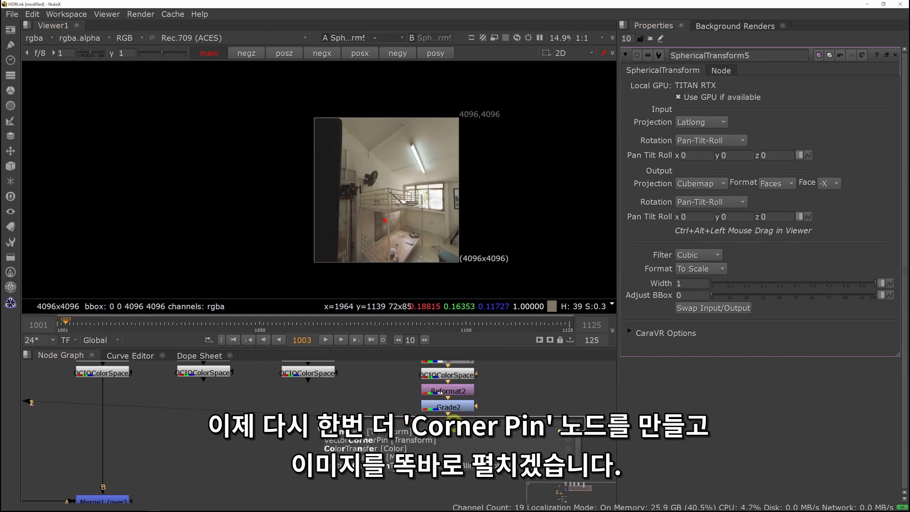
key("Return")
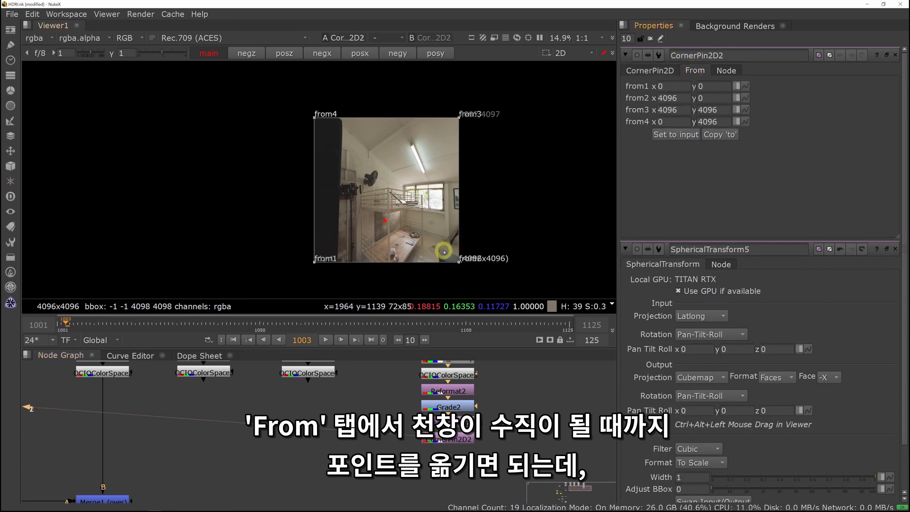
Move CornerPin2D2's From points to about (2305, 1850), (4095, 3135), (4125, 4085) and (925, 3250) so the ceiling light stands vertical
left_click_drag(459, 260, 458, 149)
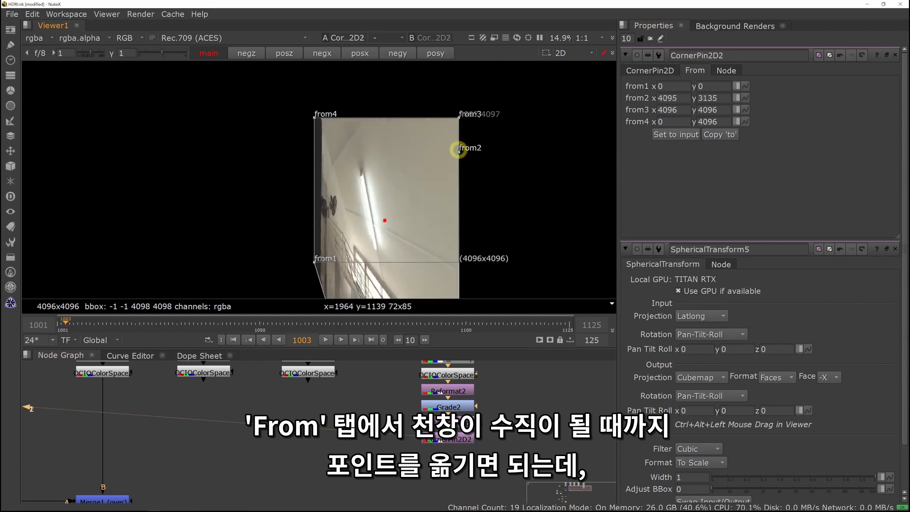
left_click_drag(315, 262, 395, 196)
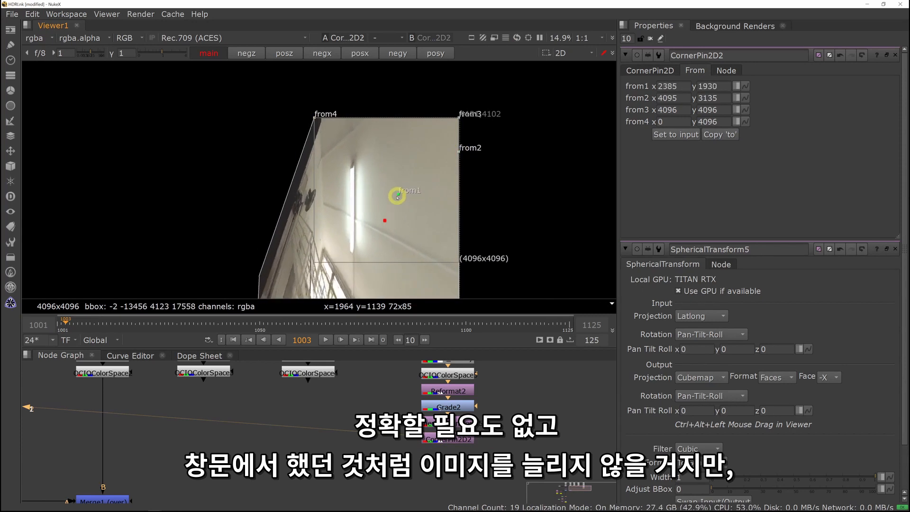
left_click_drag(315, 118, 350, 147)
mouse_move(459, 116)
left_mouse_down()
mouse_move(460, 67)
mouse_move(459, 118)
left_mouse_up()
left_click(492, 390)
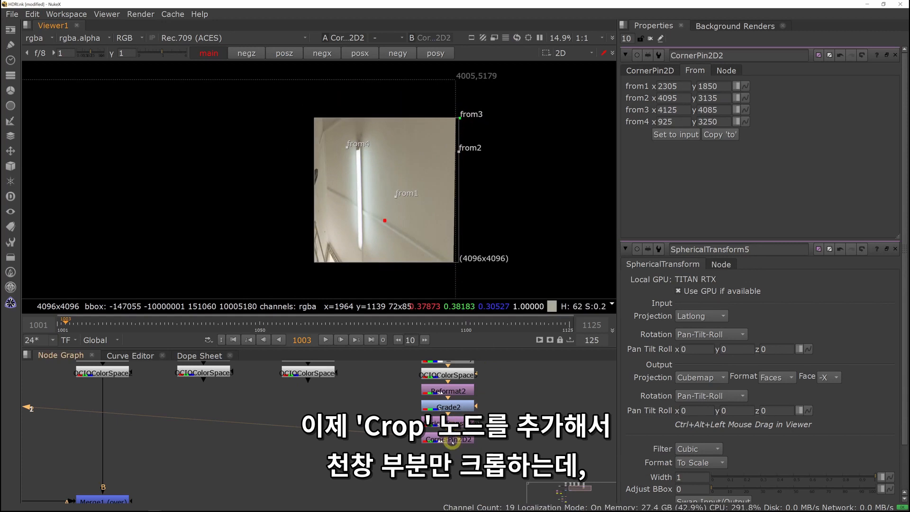
Add a Crop node after CornerPin2D2 and fit its box around the ceiling light, about x 1165, y 320, r 1430, t 3385
left_click(452, 441)
key("Tab")
type("crop")
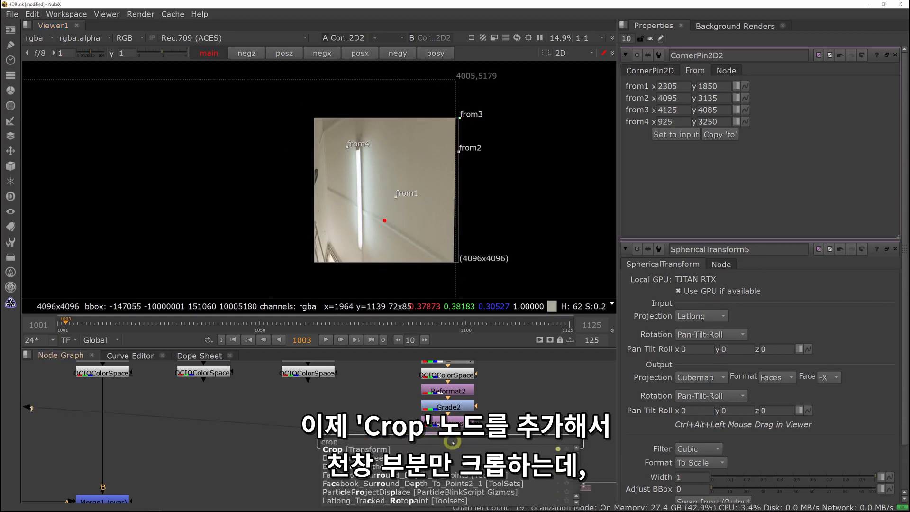
key("Return")
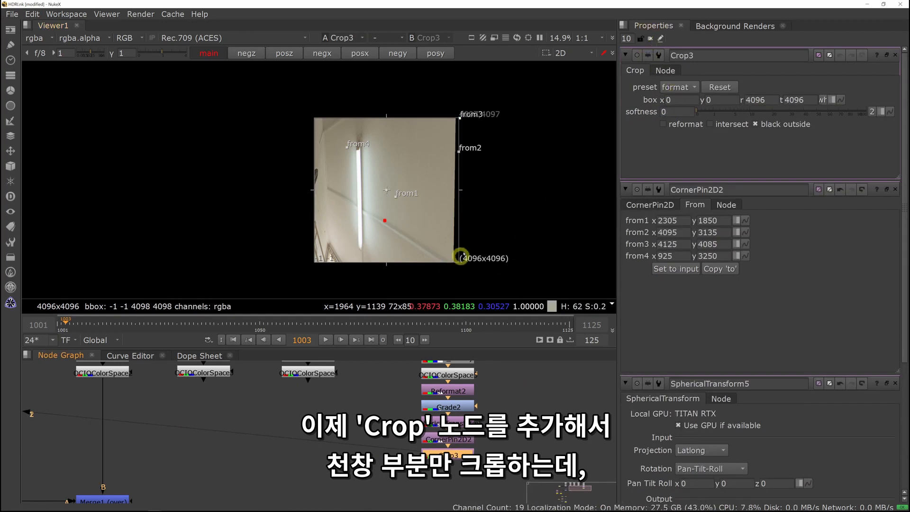
left_click_drag(465, 192, 375, 195)
left_click_drag(314, 192, 351, 190)
left_click_drag(365, 145, 366, 145)
left_click_drag(364, 263, 367, 251)
left_click_drag(376, 197, 354, 197)
scroll(359, 201, "up", 5)
scroll(394, 201, "down", 2)
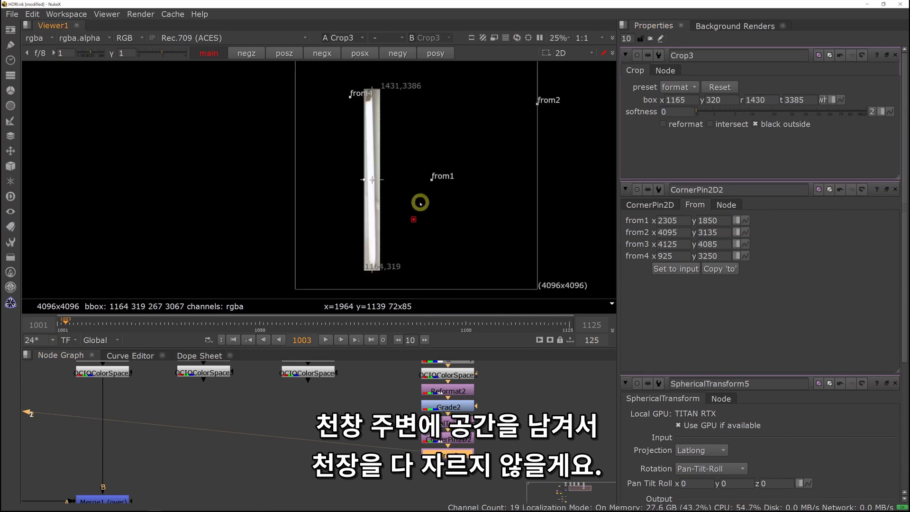
Enable reformat and disable black outside on the Crop3 node
left_click(689, 126)
scroll(509, 195, "down", 5)
scroll(507, 201, "down", 6)
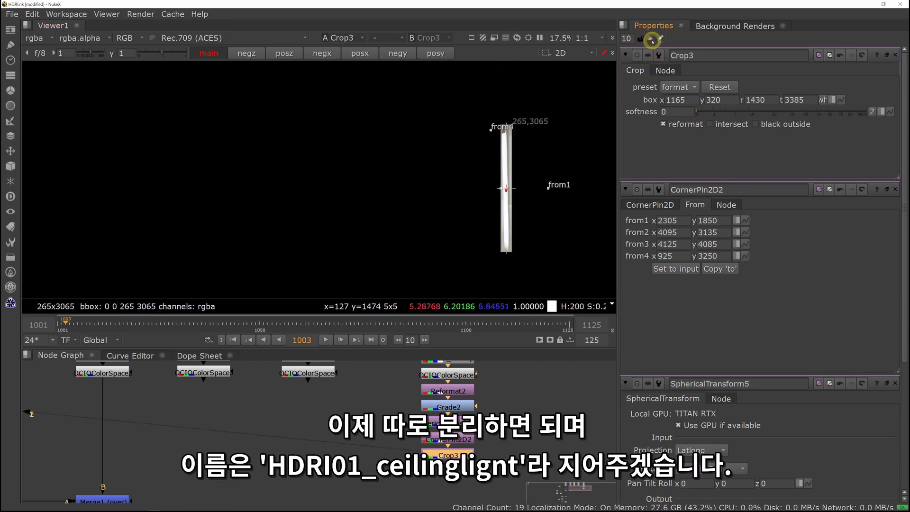
Add a Write node after Crop3 with HDRI_ceilingLight.cc.exr in the HDRI/01 folder as its output file
key("w")
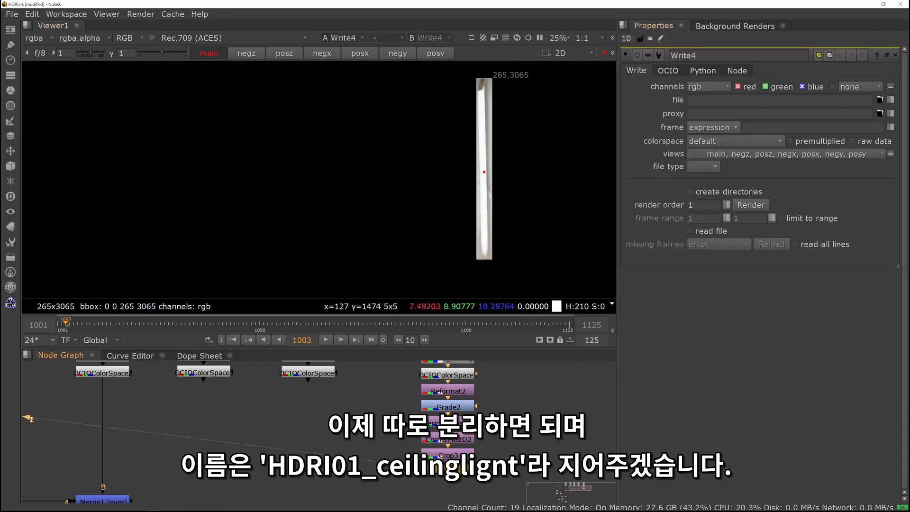
left_click(880, 99)
left_click(687, 386)
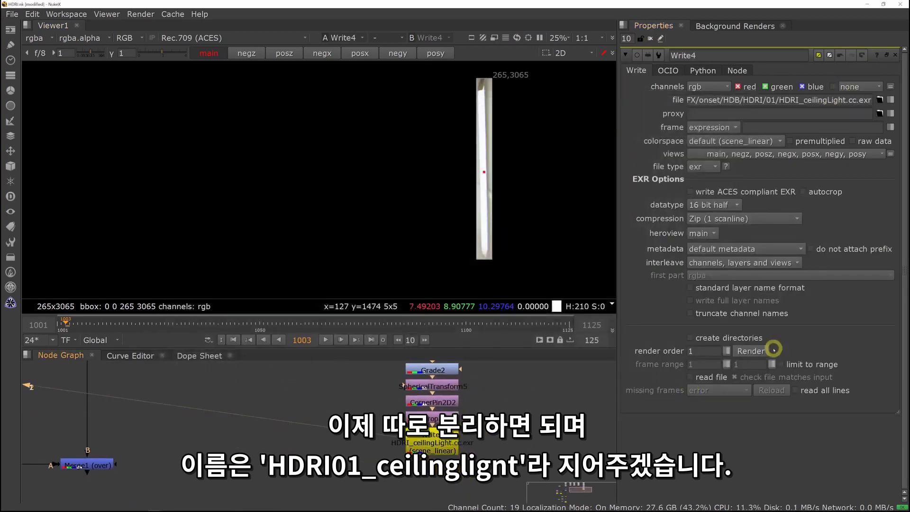
Render the ceiling light Write node for frame range 1-1 with all views
scroll(461, 204, "down", 1)
scroll(461, 204, "up", 1)
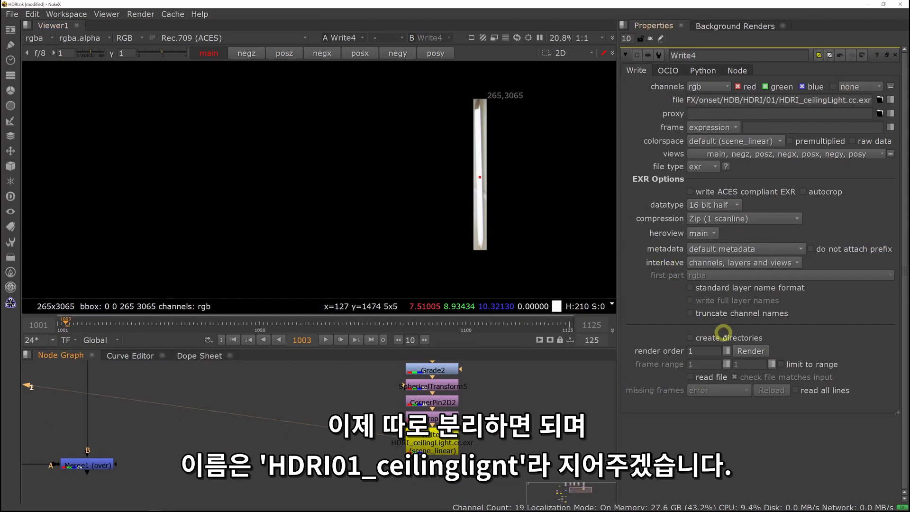
left_click(750, 351)
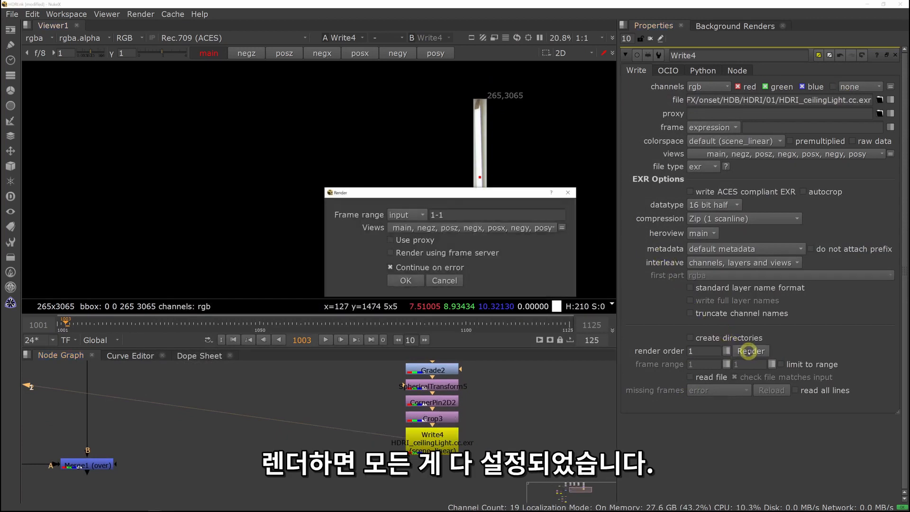
left_click(406, 281)
Bring the whole node graph into view and save the comp
scroll(311, 449, "down", 3)
middle_click_drag(311, 449, 397, 416)
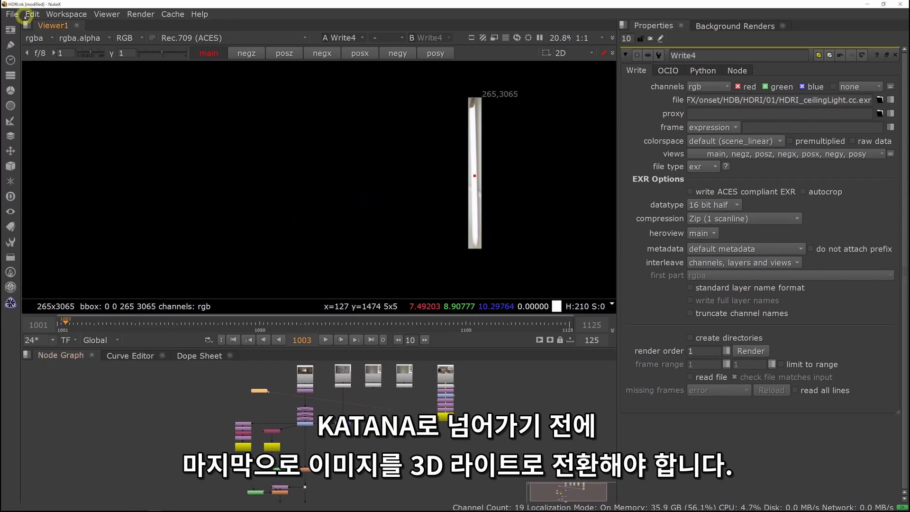
left_click(14, 13)
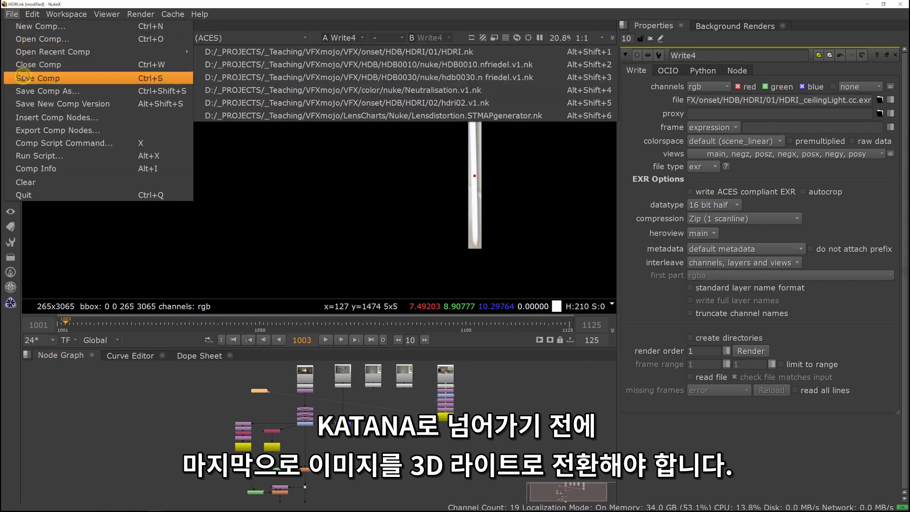
left_click(21, 77)
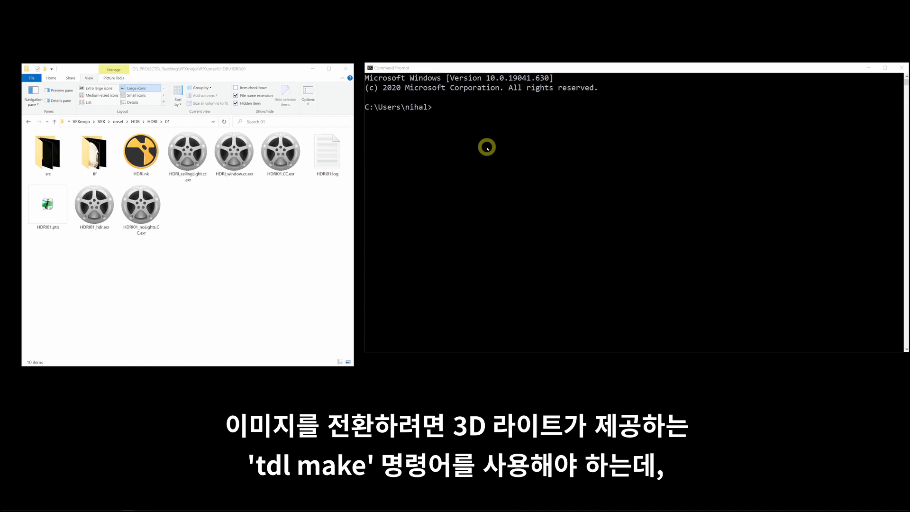
Switch to Command Prompt and look through the tdlmake options using tdlmake -h
left_click(487, 148)
type("tdlmake -h")
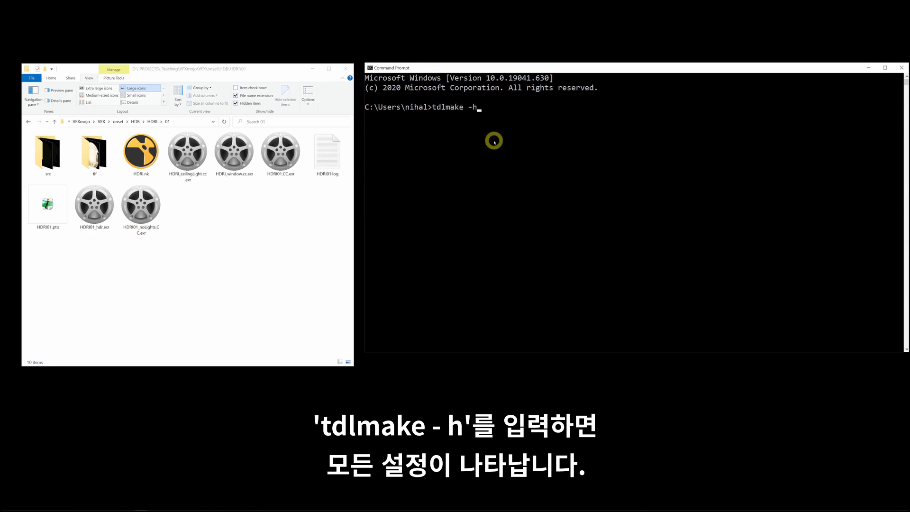
key("Return")
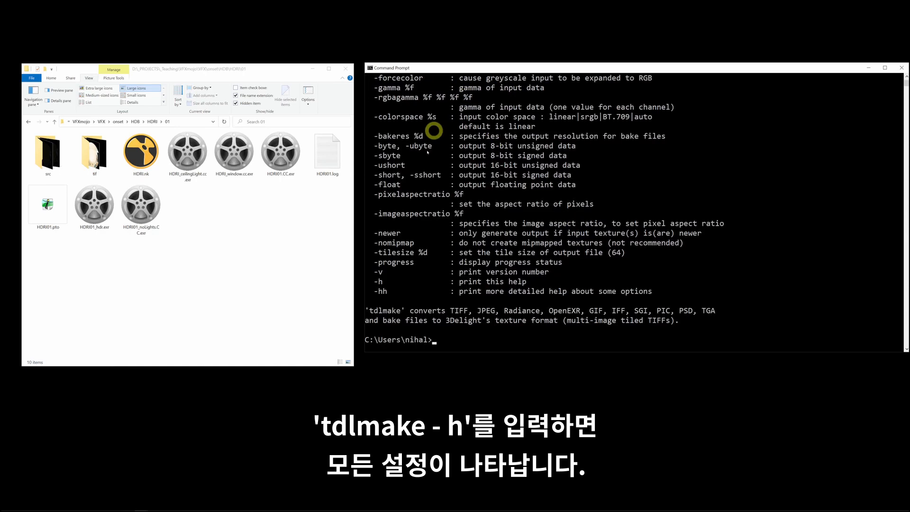
scroll(525, 243, "down", 2)
left_click(563, 203)
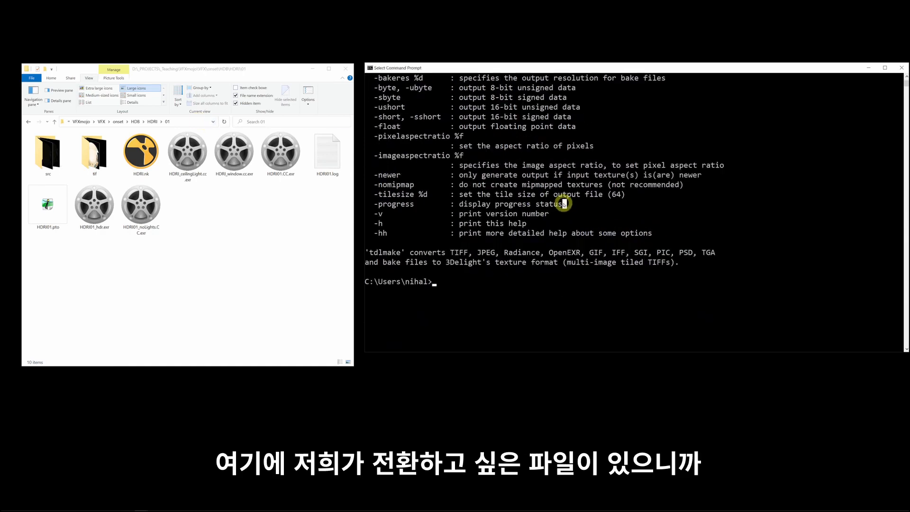
Change to drive D: and the folder D:\_PROJECTS\_Teaching\VFXmojo\VFX\onset\HDB\HDRI\01, and list its files with dir
type("d:")
key("Return")
type("cd")
left_click(185, 121)
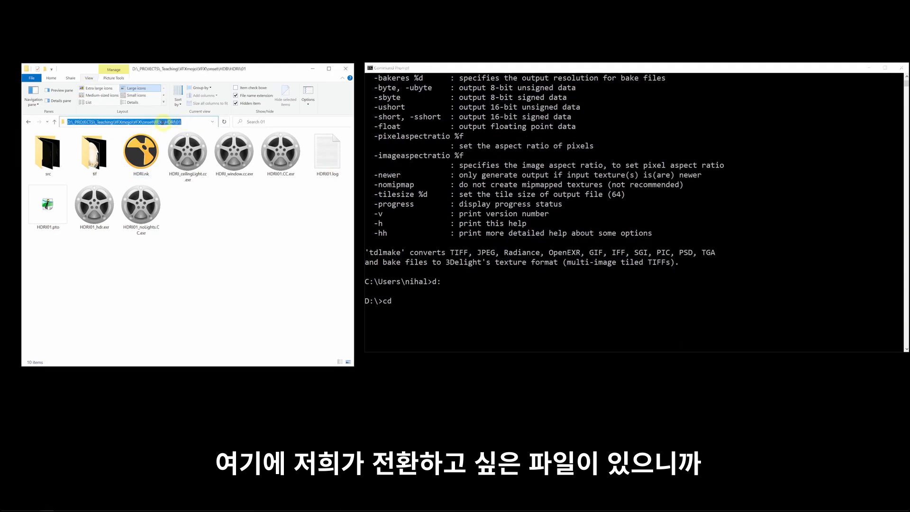
right_click(155, 121)
left_click(82, 140)
left_click(553, 220)
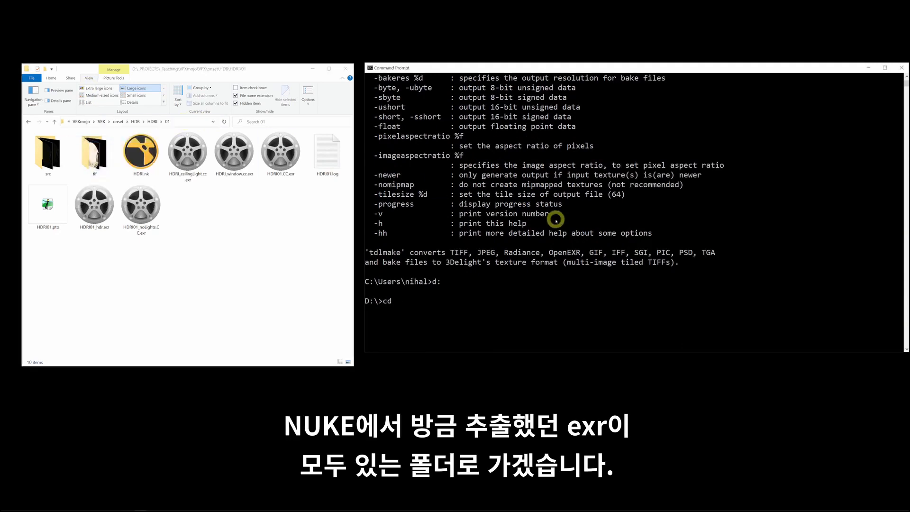
key("ctrl+v")
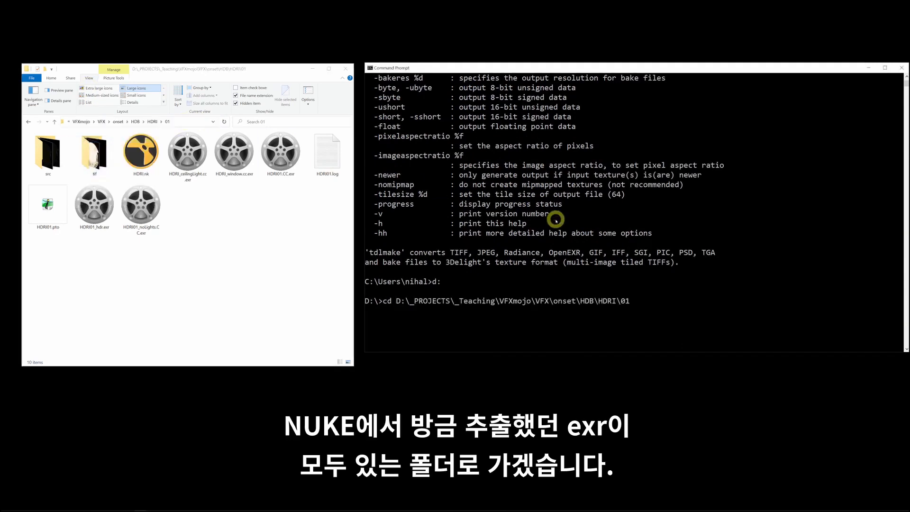
key("Return")
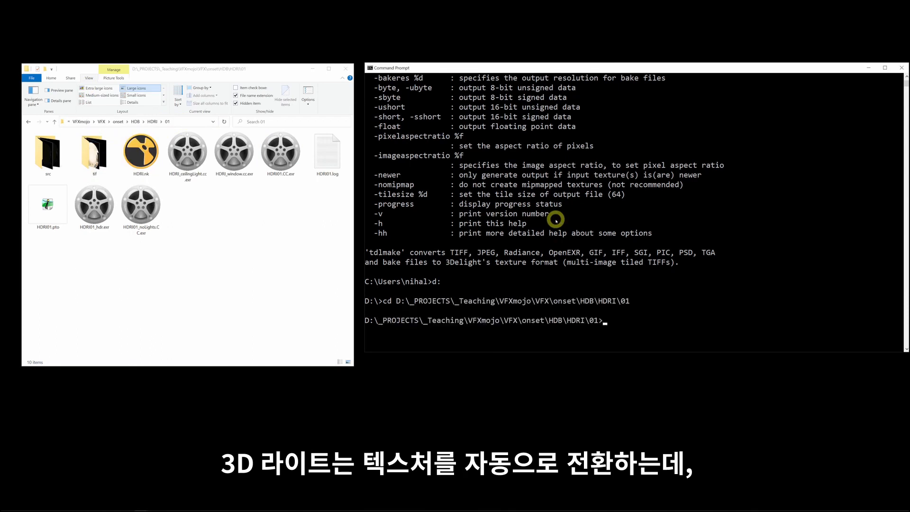
type("dir")
key("Return")
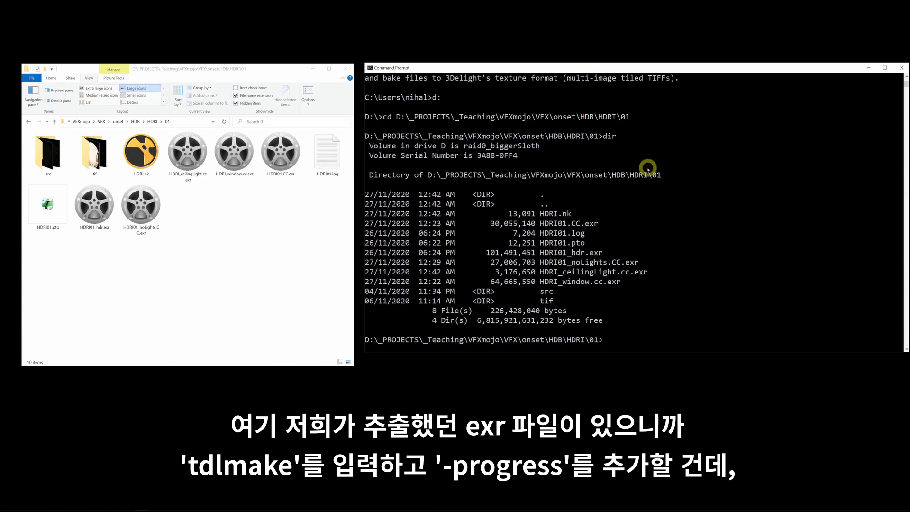
Begin a tdlmake command with the options -progress -quality high -envlatl
type("tdlmake -progress")
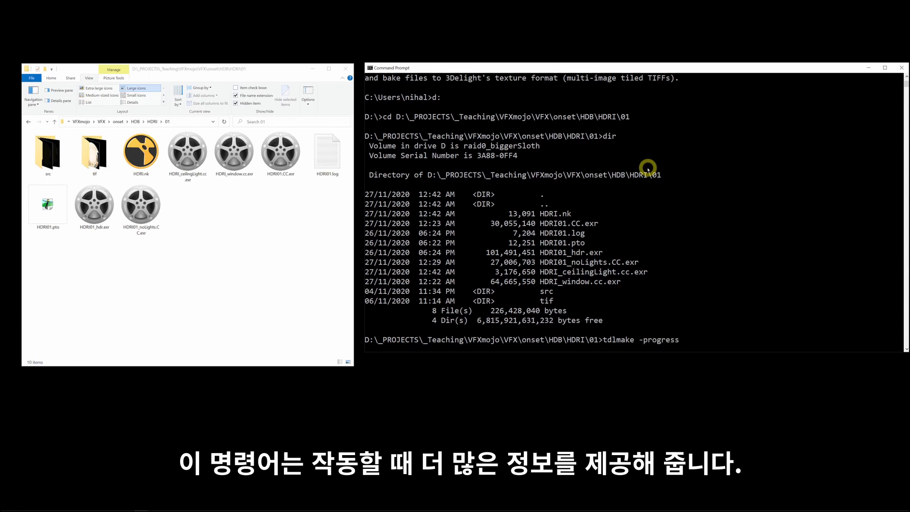
type("-quality")
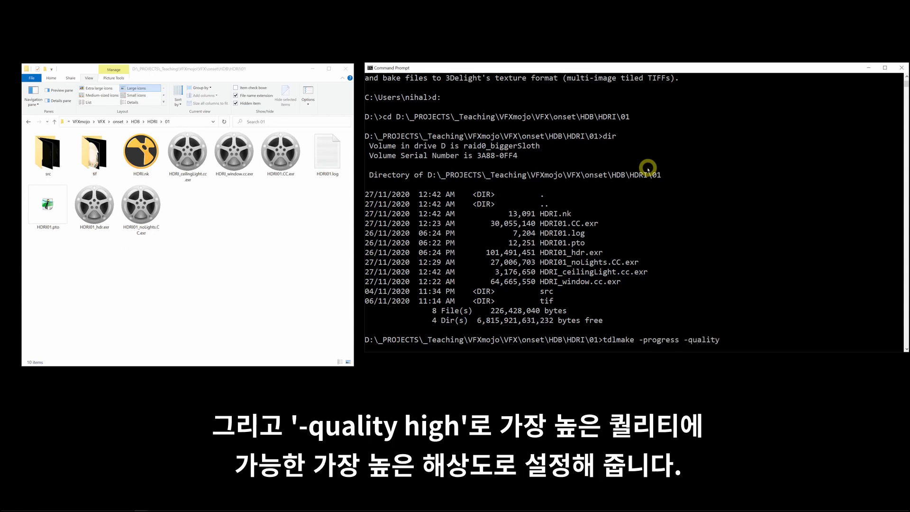
type(" high")
type("-envlatl")
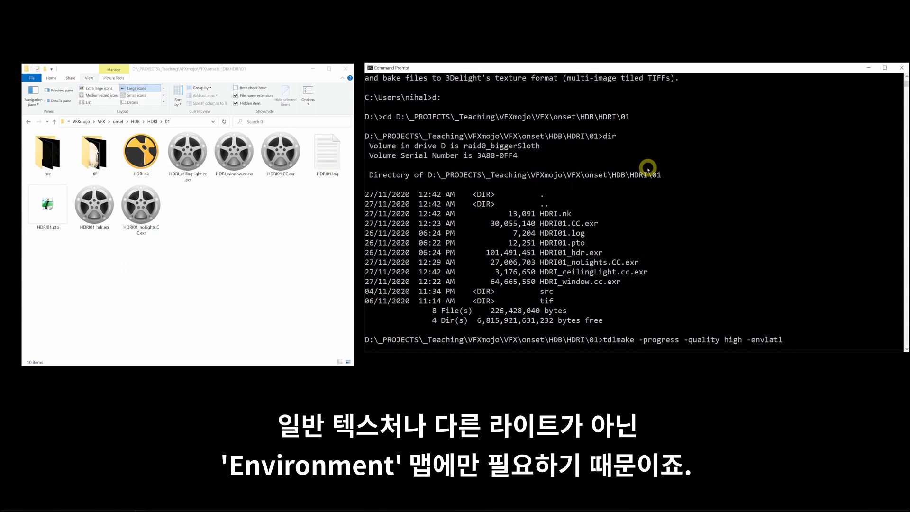
Complete the tdlmake command with input HDRI01.CC.exr and output HDRI01.CC.tdl, and run it
double_click(559, 224)
right_click(765, 224)
middle_click(765, 223)
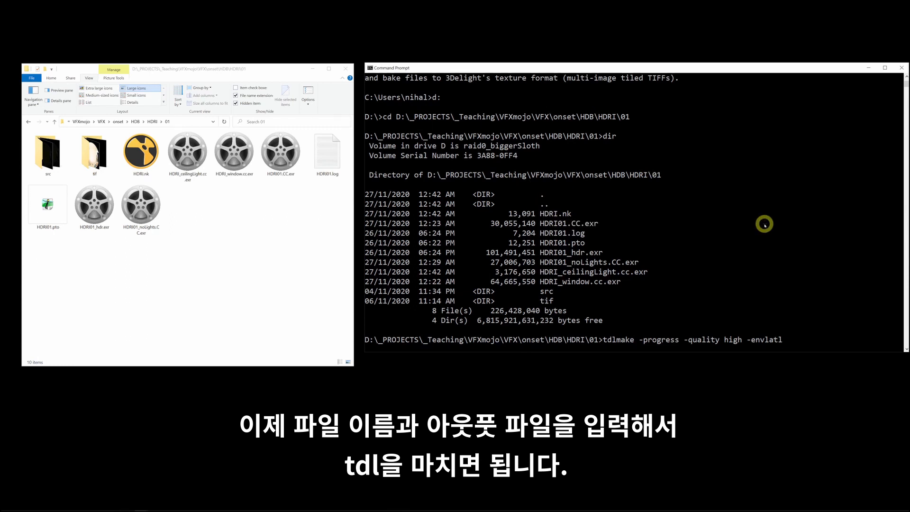
middle_click(787, 226)
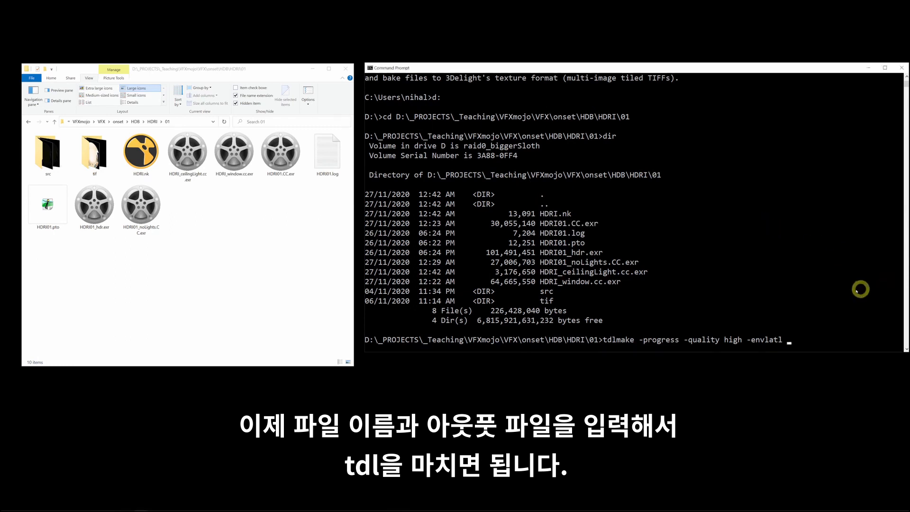
right_click(844, 292)
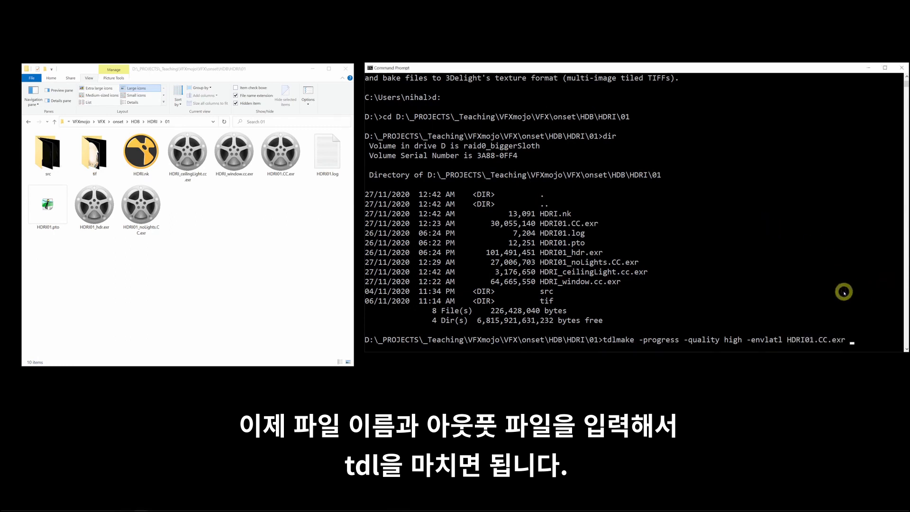
type("HDRI01.CC.tdl")
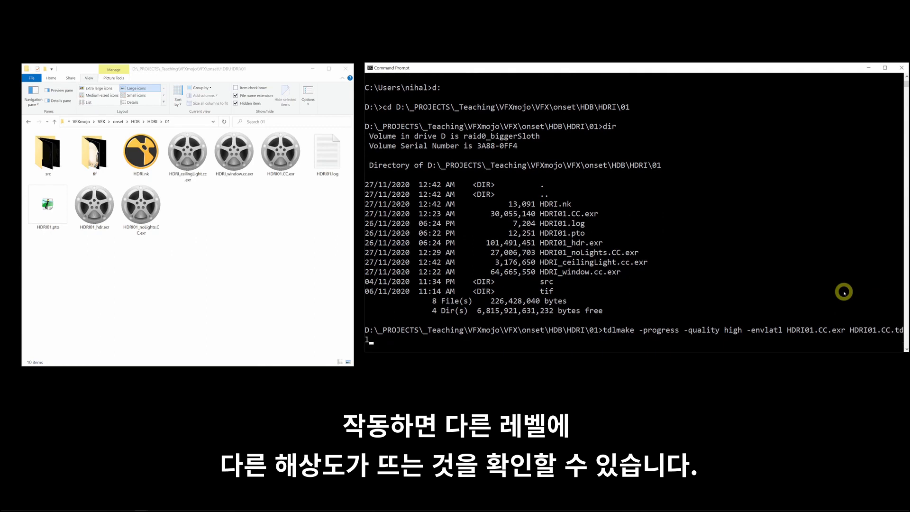
key("Return")
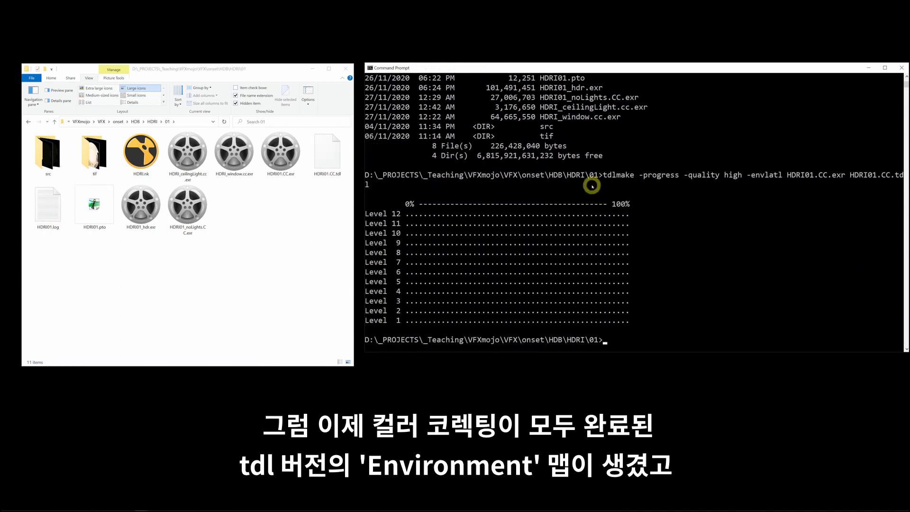
List the folder's files again with dir and copy the file name HDRI01_noLights.CC.exr
type("dir")
key("Return")
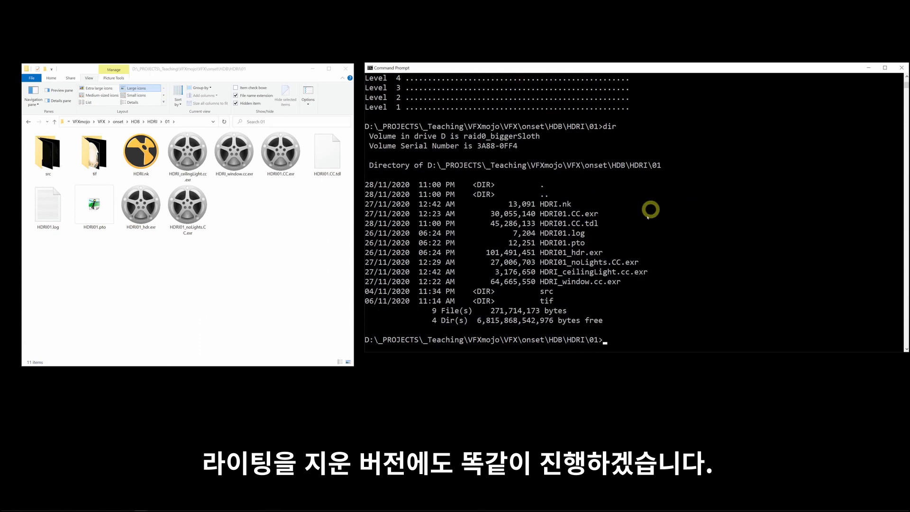
left_click(606, 261)
double_click(606, 261)
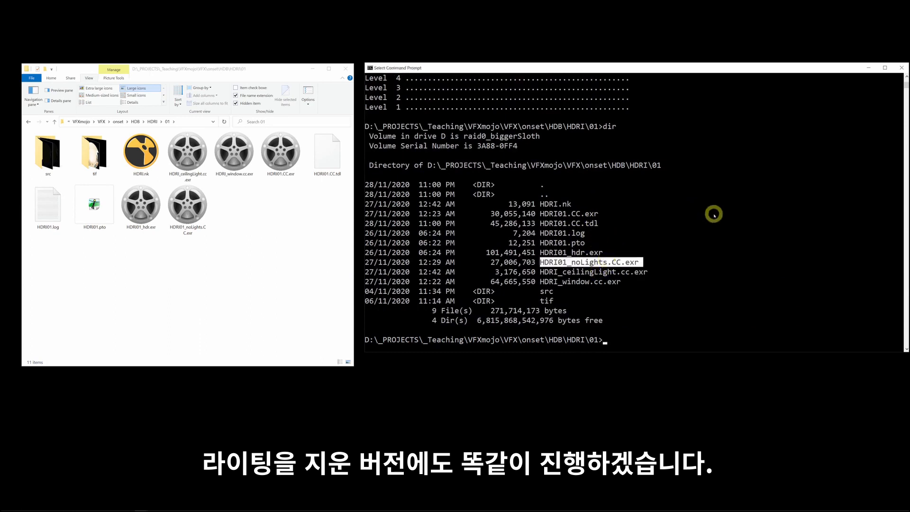
key("Return")
Rerun the tdlmake command with -envlatl, using input HDRI01_noLights.CC.exr and output HDRI01_noLights.CC.tdl
key("Up")
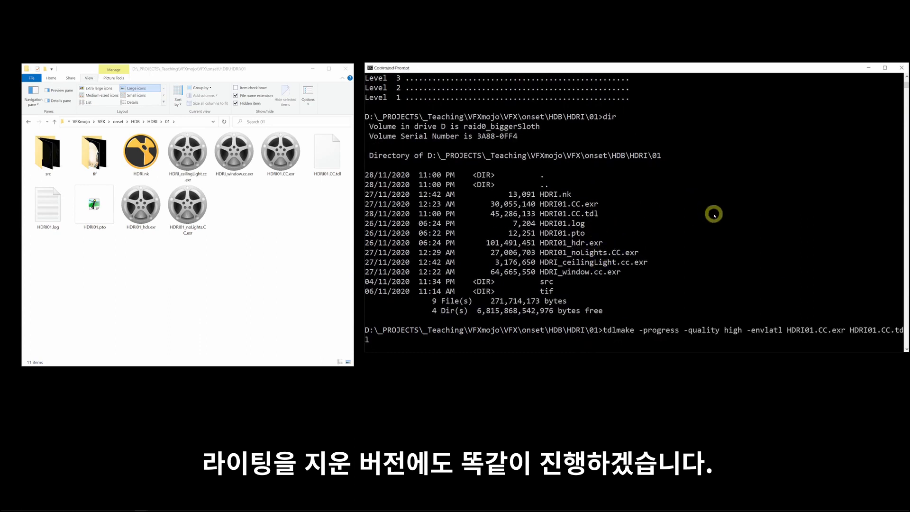
key("BackSpace")
key("BackSpace")
key("BackSpace")
key("BackSpace")
key("BackSpace")
key("BackSpace")
key("BackSpace")
key("BackSpace")
key("BackSpace")
key("BackSpace")
key("BackSpace")
key("BackSpace")
key("BackSpace")
key("BackSpace")
key("BackSpace")
key("BackSpace")
key("BackSpace")
key("BackSpace")
key("BackSpace")
key("BackSpace")
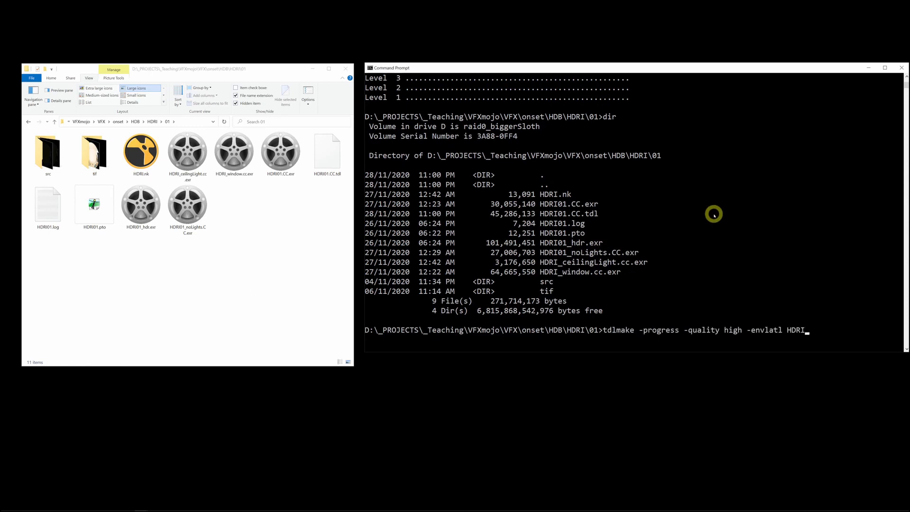
double_click(599, 252)
right_click(739, 254)
right_click(832, 302)
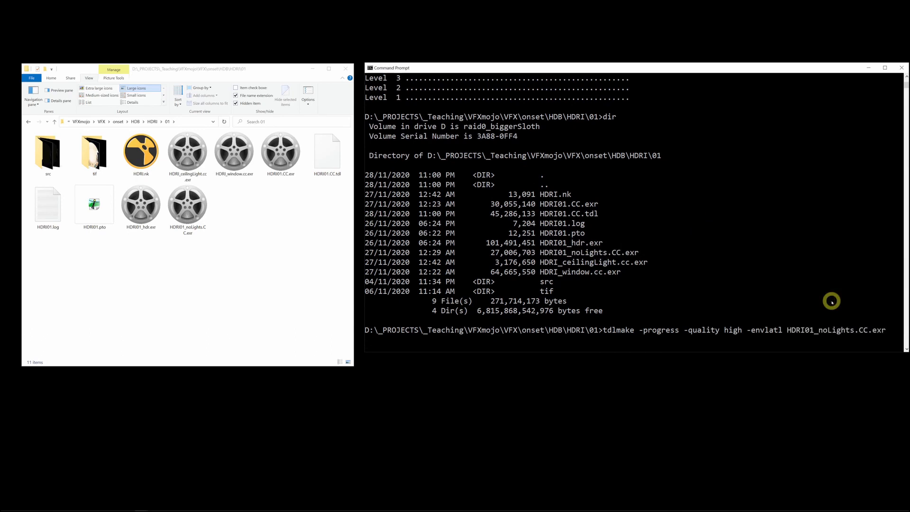
right_click(832, 302)
type("dl")
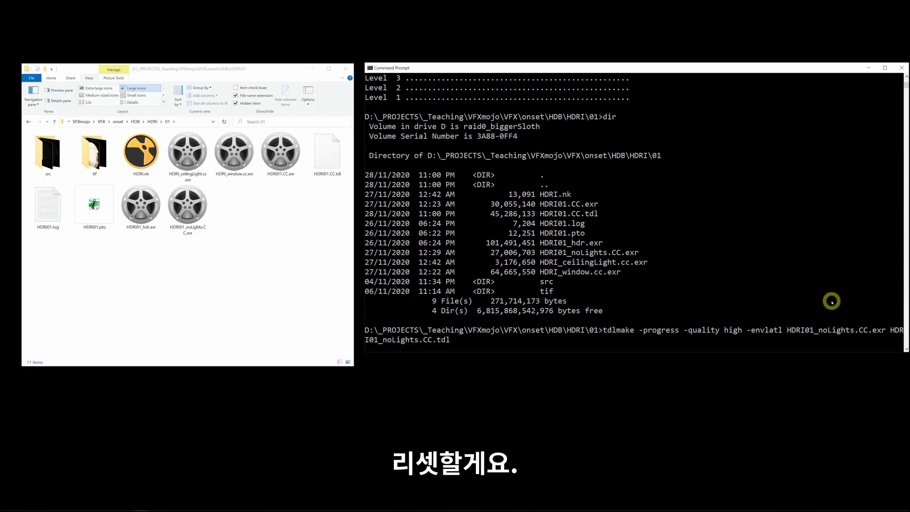
key("Return")
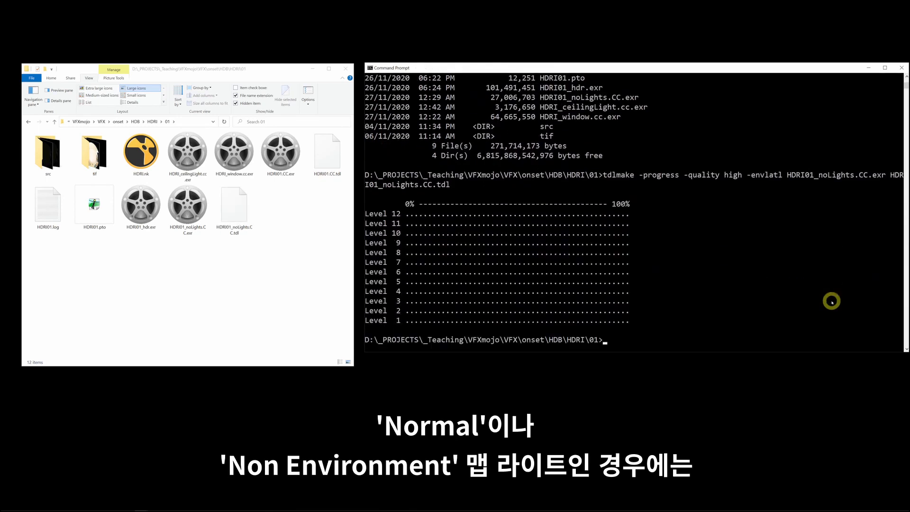
List the current folder's files with dir
type("dirt")
key("Return")
type("d")
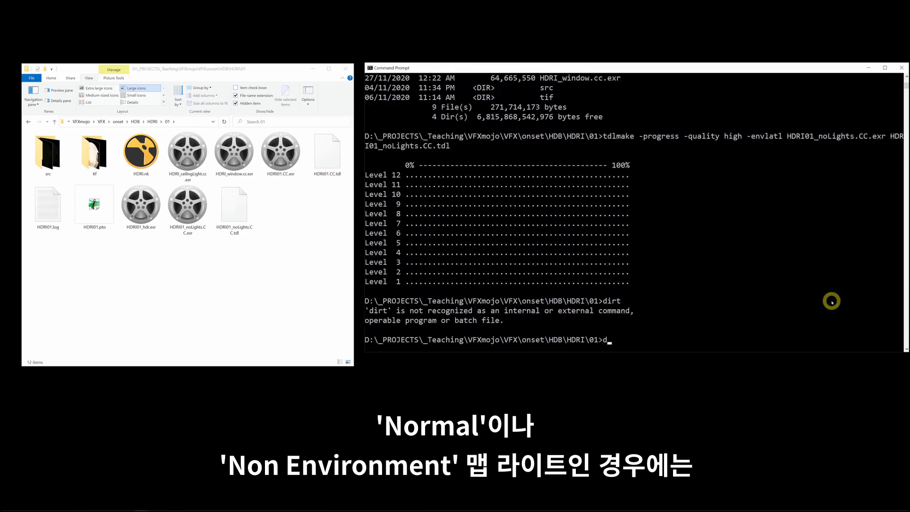
type("ir")
key("Return")
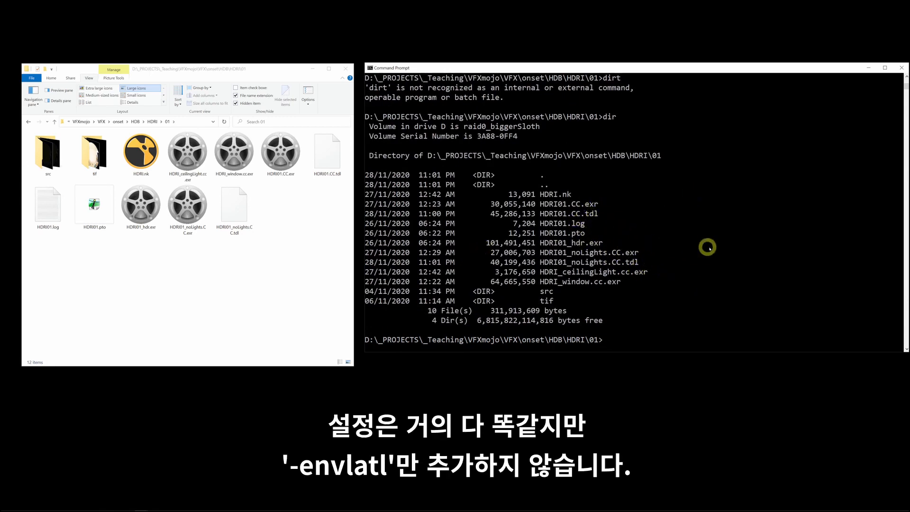
Run tdlmake -progress -quality high without -envlatl, using input HDRI_ceilingLight.cc.exr and output HDRI_ceilingLight.cc.tdl
scroll(796, 280, "down", 1)
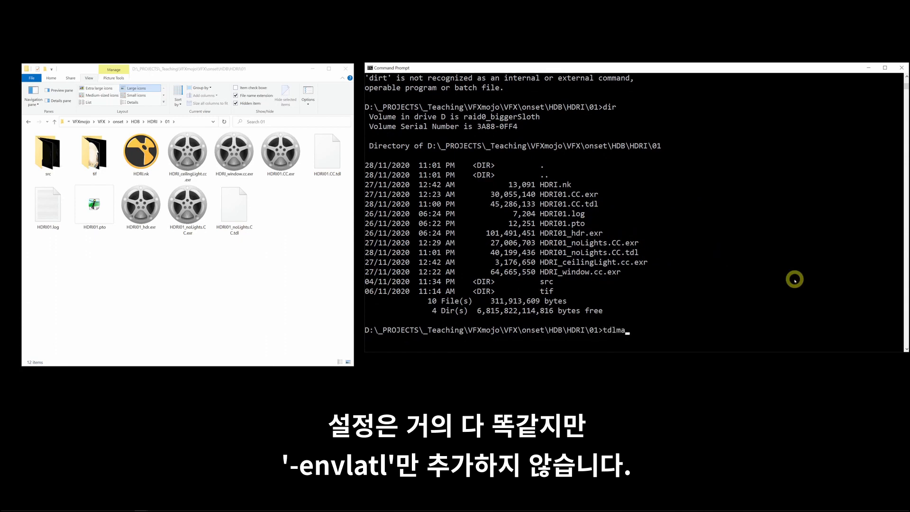
type("-pro")
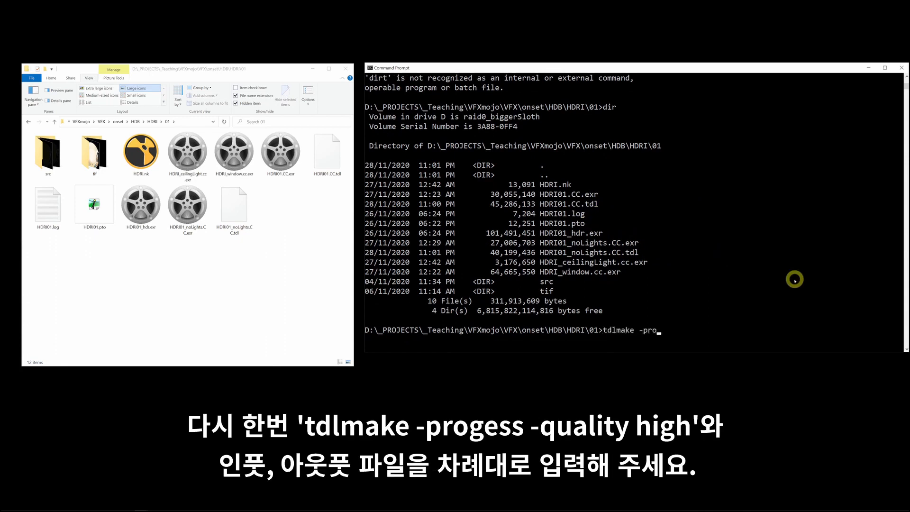
type("gress -quality high")
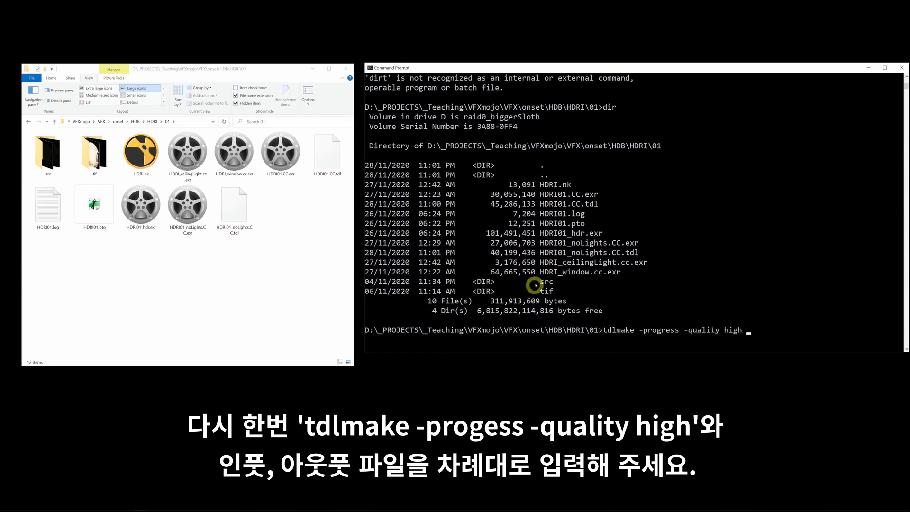
double_click(570, 262)
right_click(740, 262)
right_click(740, 262)
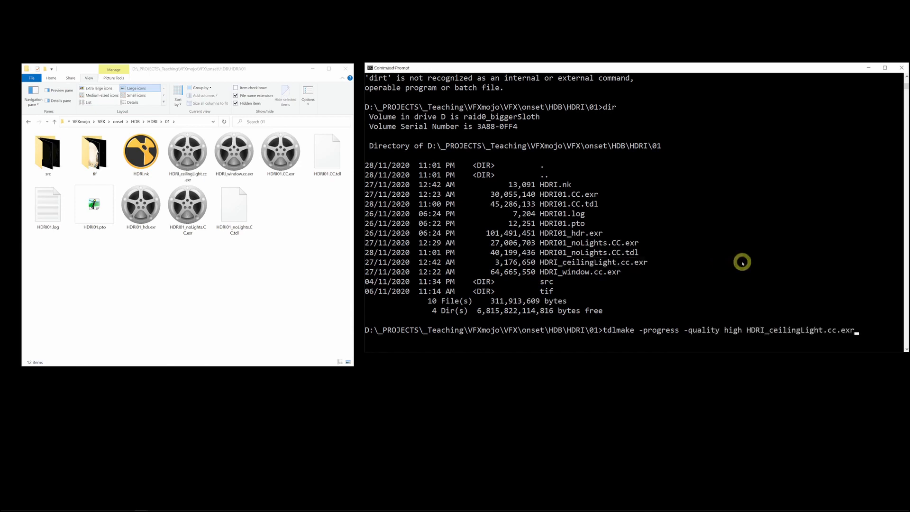
right_click(743, 262)
right_click(742, 262)
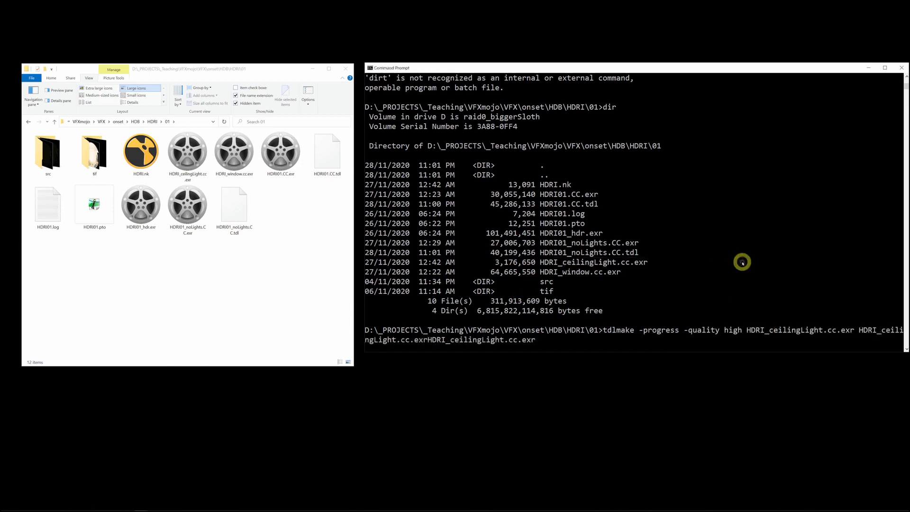
key("BackSpace")
key("BackSpace")
key("BackSpace")
key("BackSpace")
key("BackSpace")
key("BackSpace")
key("BackSpace")
key("BackSpace")
key("BackSpace")
key("BackSpace")
key("BackSpace")
key("BackSpace")
key("BackSpace")
key("BackSpace")
key("BackSpace")
key("BackSpace")
key("BackSpace")
key("BackSpace")
key("BackSpace")
key("BackSpace")
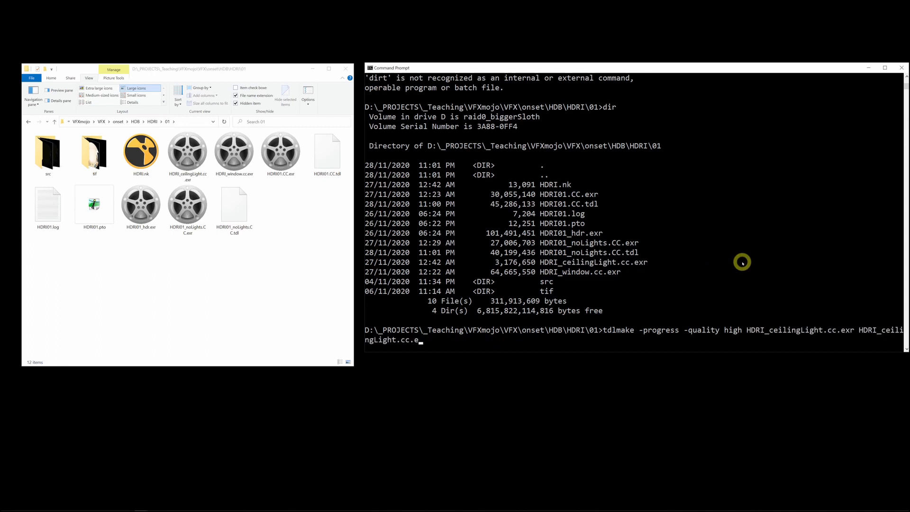
type("t")
key("Return")
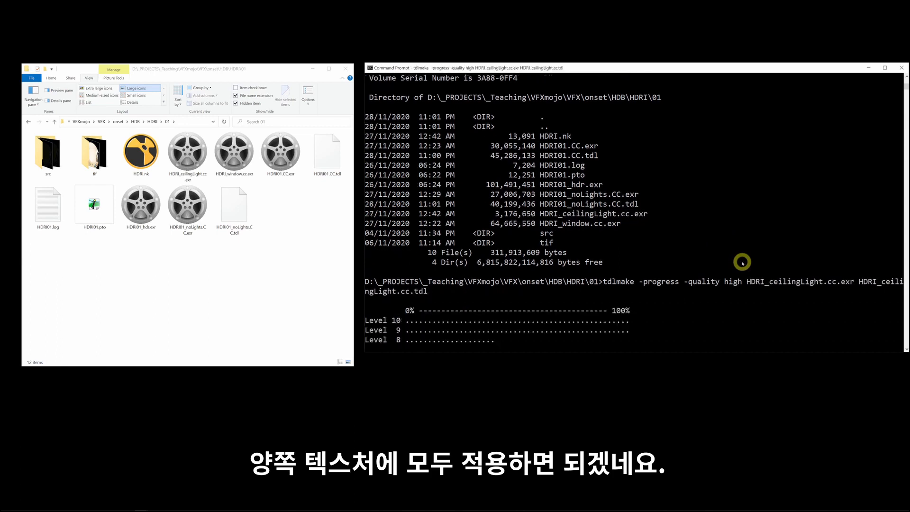
Run tdlmake -progress -quality high with input HDRI_window.cc.exr and output HDRI_window.cc.tdl, and list the folder's files with dir
key("Up")
key("BackSpace")
key("BackSpace")
key("BackSpace")
key("BackSpace")
key("BackSpace")
key("BackSpace")
key("BackSpace")
key("BackSpace")
key("BackSpace")
key("BackSpace")
key("BackSpace")
key("BackSpace")
key("BackSpace")
key("BackSpace")
key("BackSpace")
key("BackSpace")
key("BackSpace")
key("BackSpace")
key("BackSpace")
key("BackSpace")
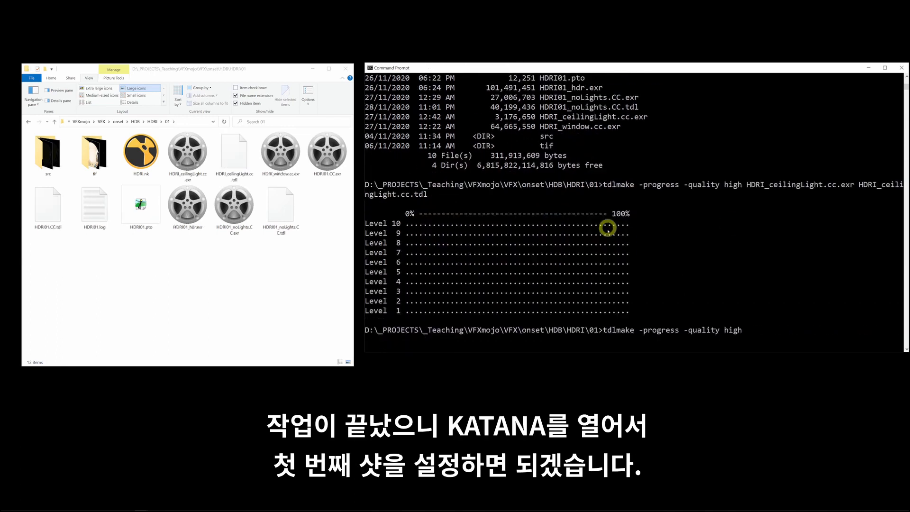
scroll(595, 204, "up", 1)
double_click(584, 157)
right_click(715, 188)
scroll(749, 196, "down", 6)
right_click(768, 166)
right_click(769, 166)
type("td")
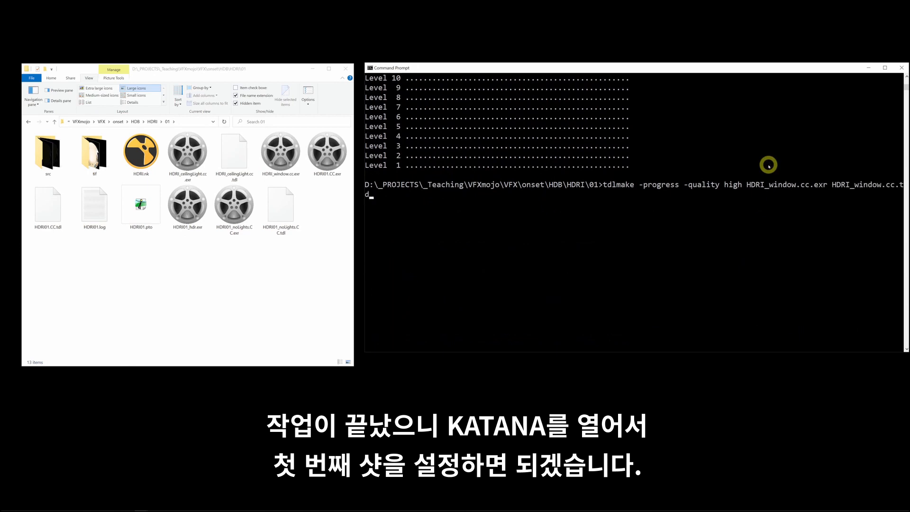
type("l")
key("Return")
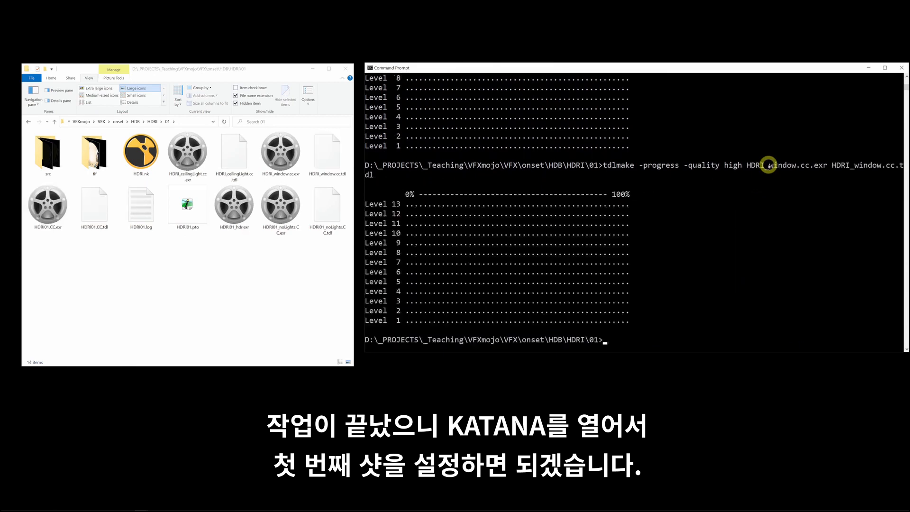
type("dir")
key("Return")
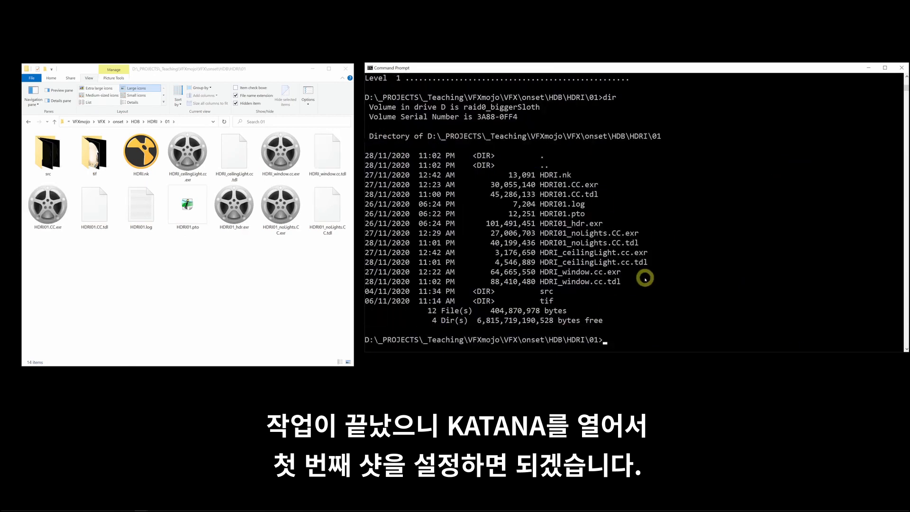